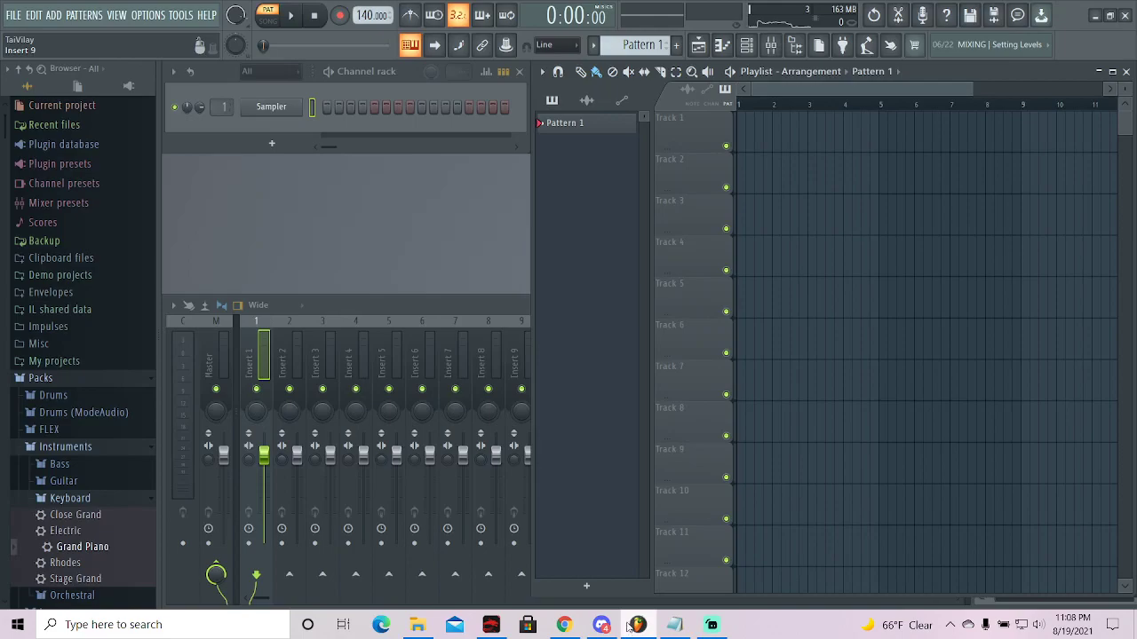
- Bring the vocal MP3 "Gabe Threw a Drumstick at Dylan's Eye" from the Downloads folder into the playlist on Track 1
left_click(417, 624)
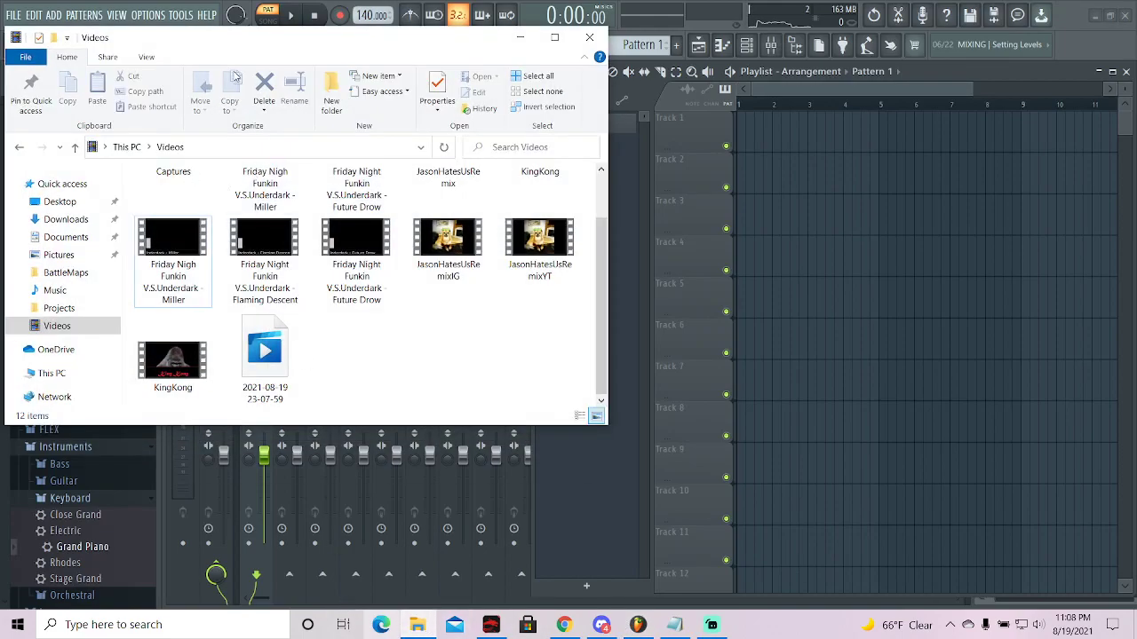
left_click_drag(218, 35, 459, 110)
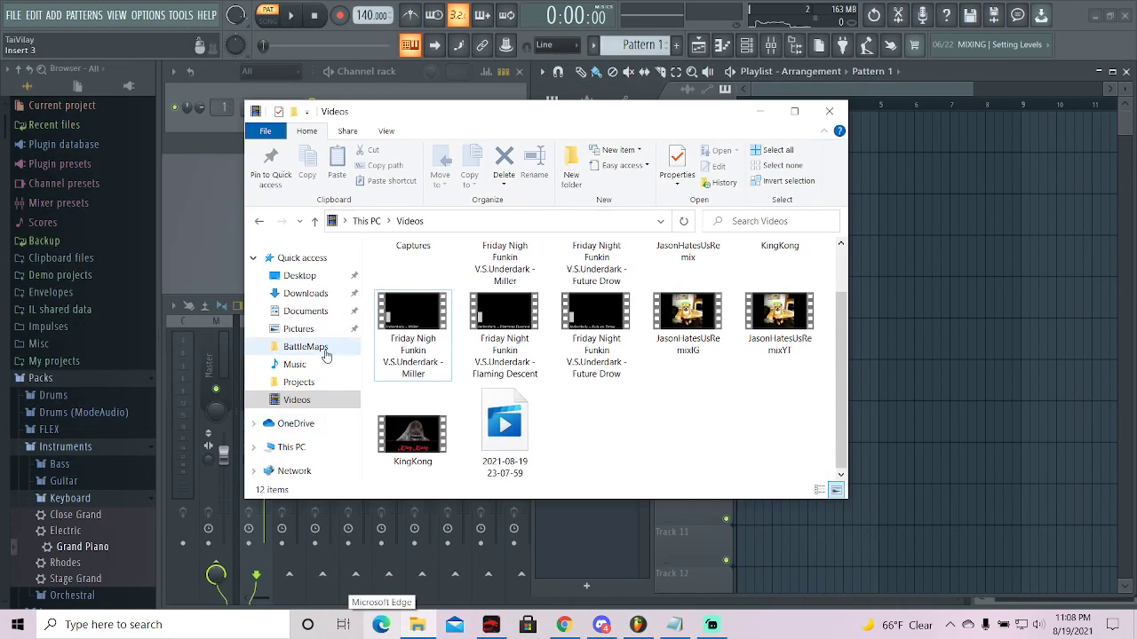
left_click(293, 293)
left_click(428, 292)
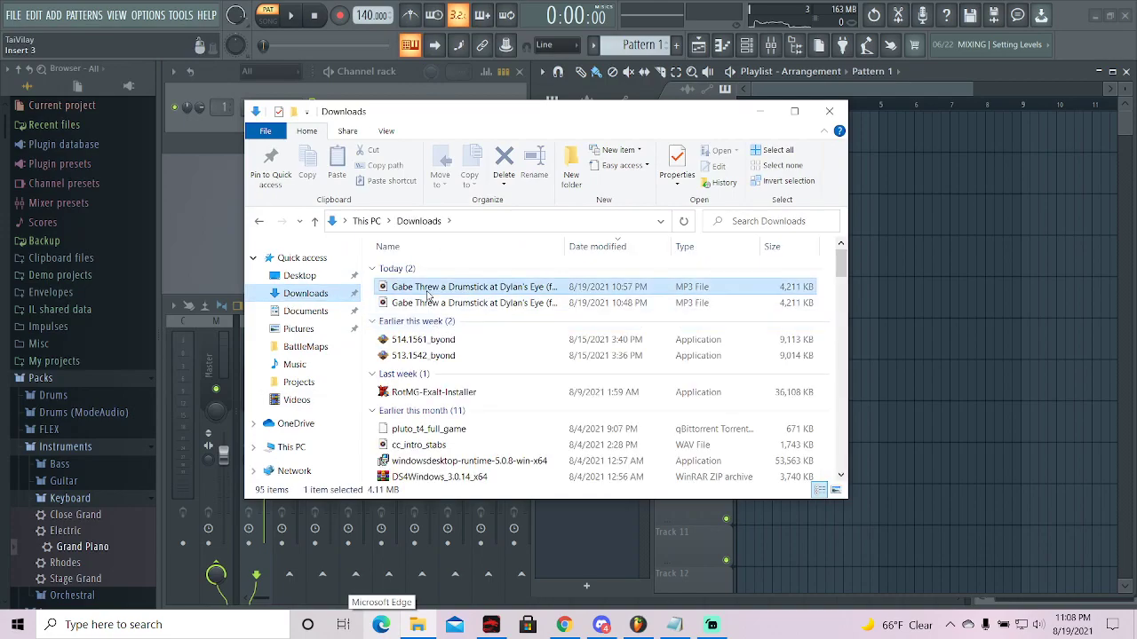
right_click(526, 293)
left_click(782, 263)
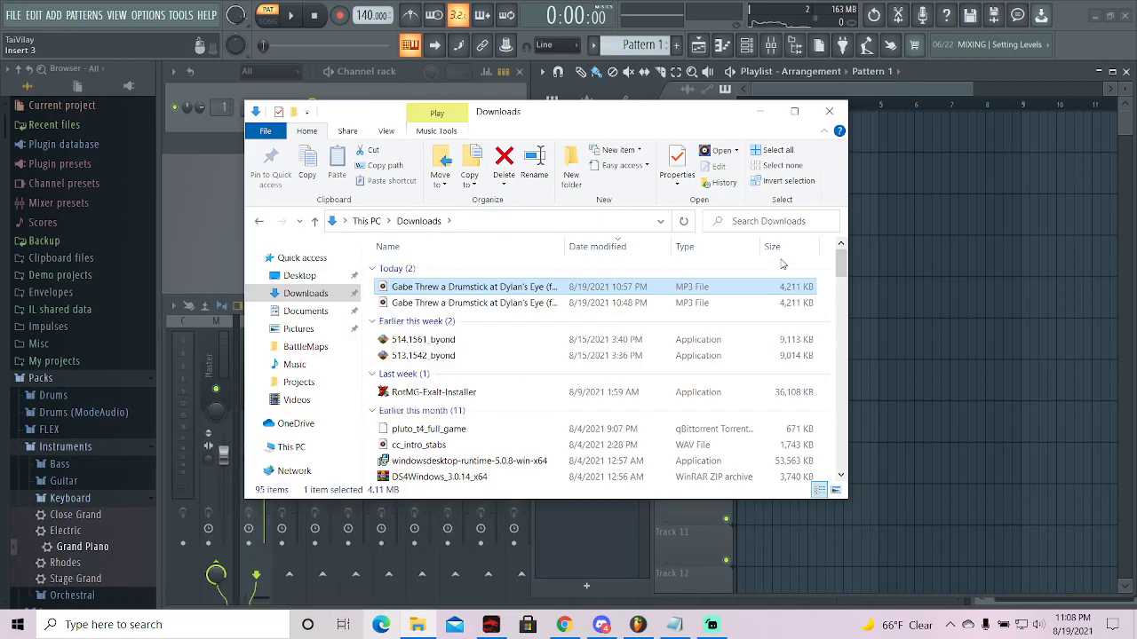
left_click(782, 267)
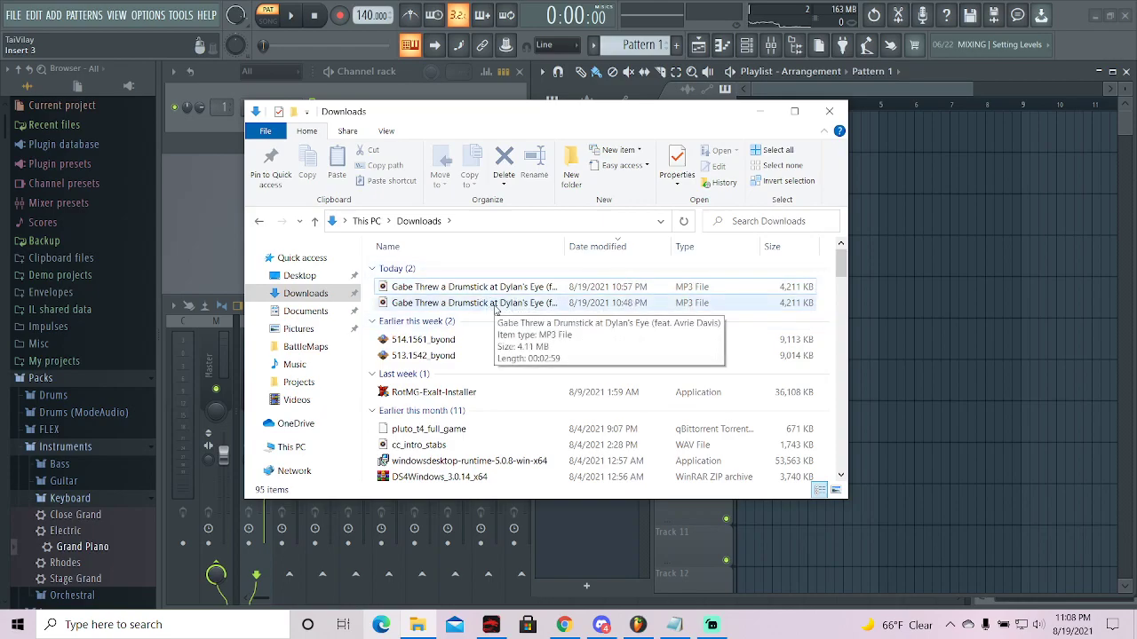
left_click_drag(495, 309, 673, 140)
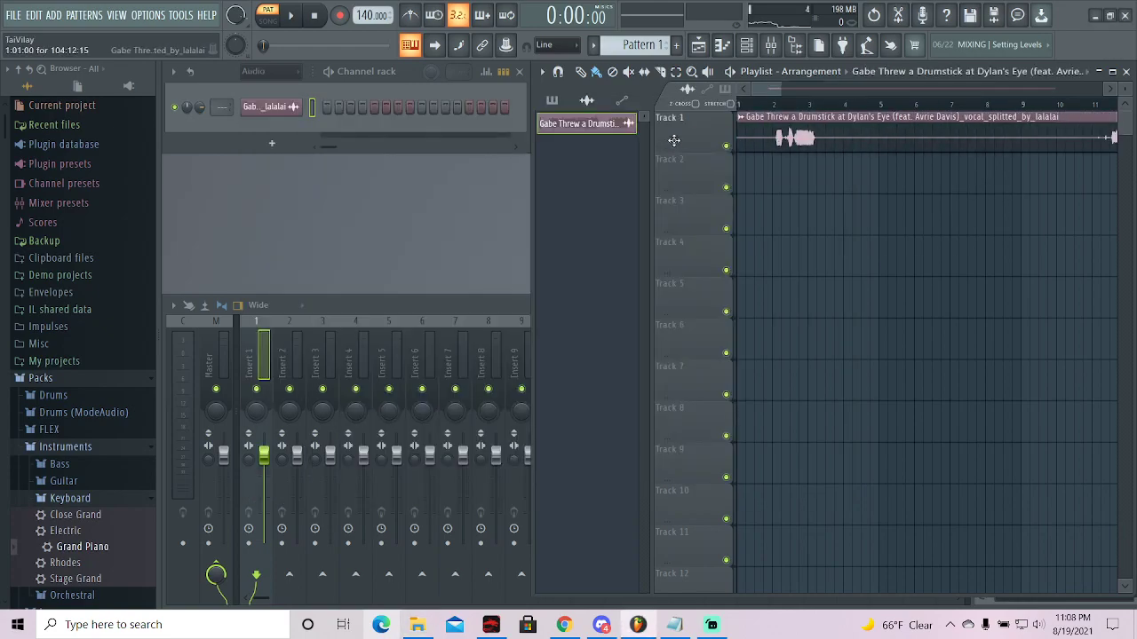
left_click_drag(763, 89, 1037, 90)
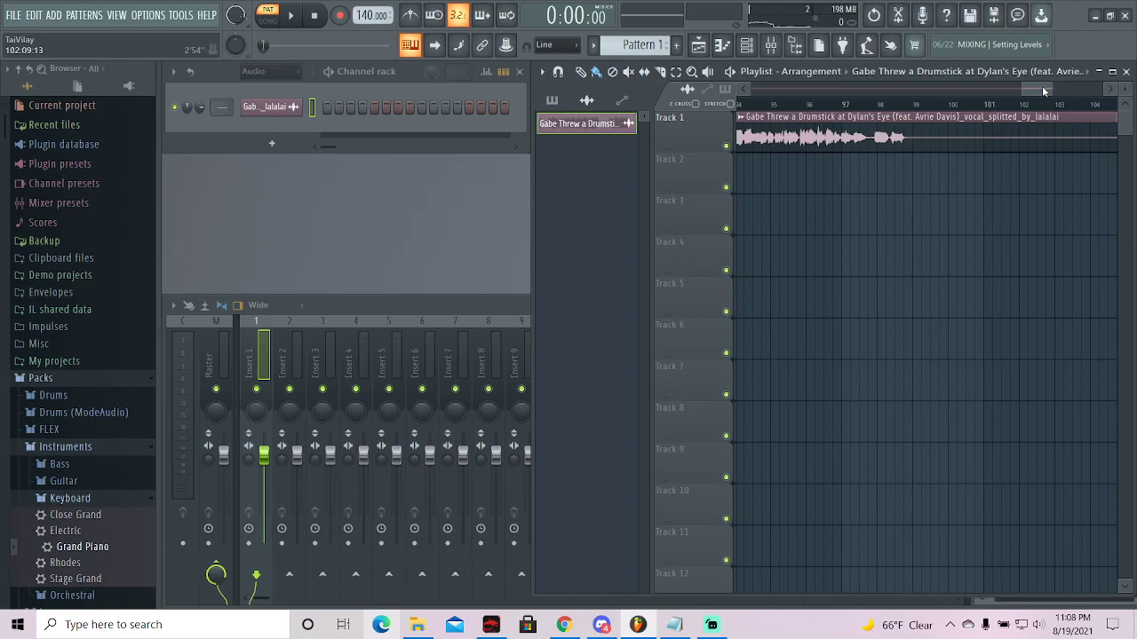
left_click_drag(1043, 91, 755, 88)
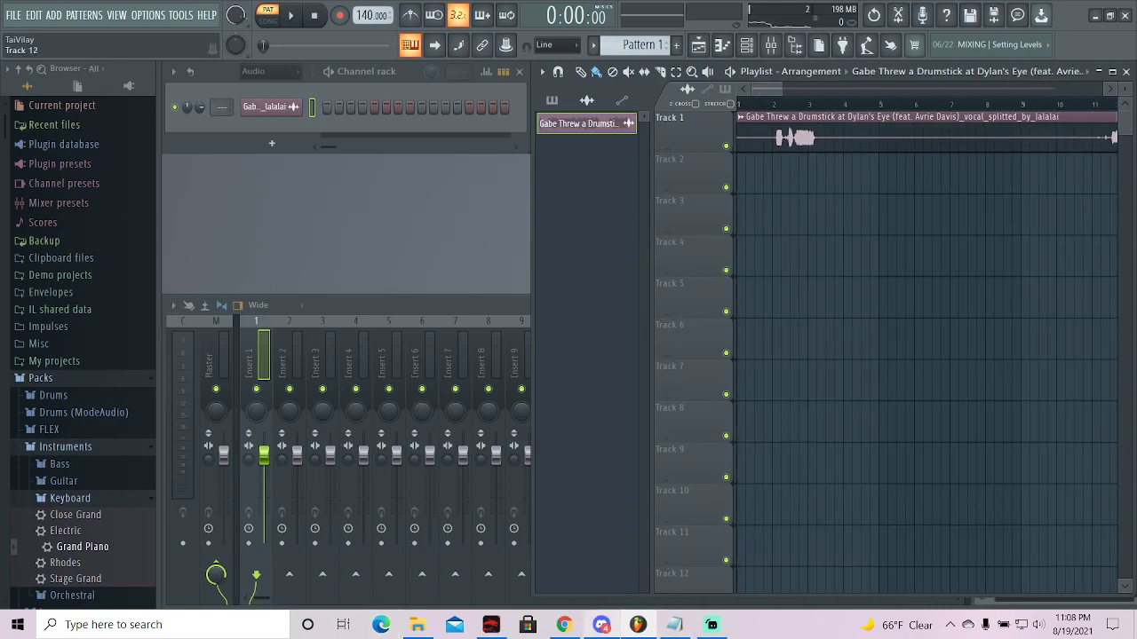
left_click(602, 625)
left_click(602, 626)
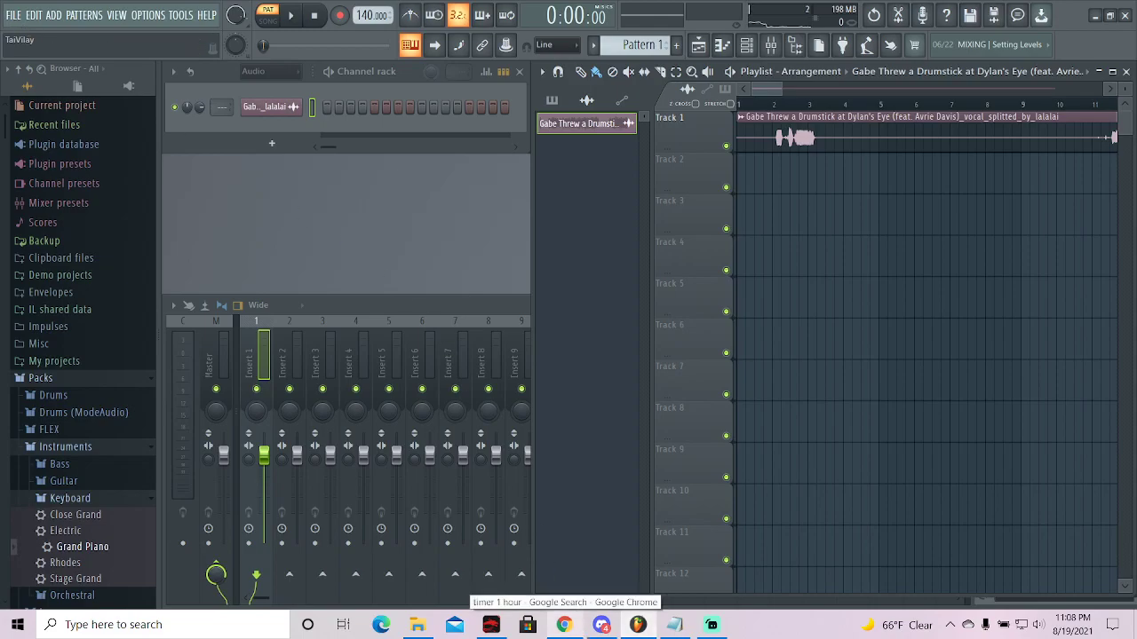
left_click(578, 627)
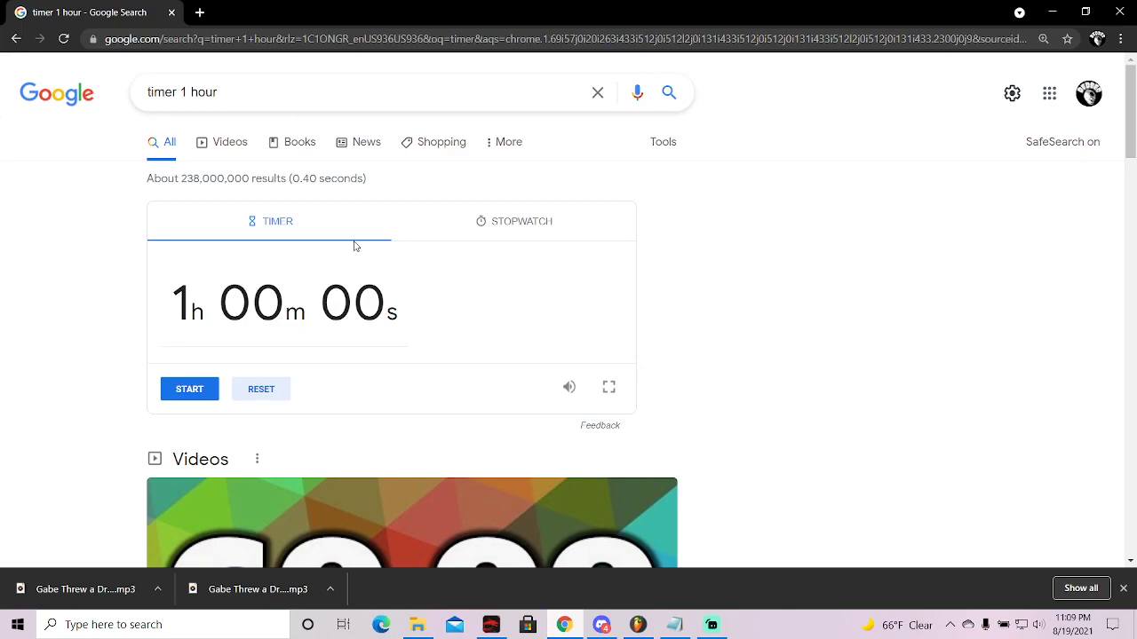
scroll(401, 272, "down", 2)
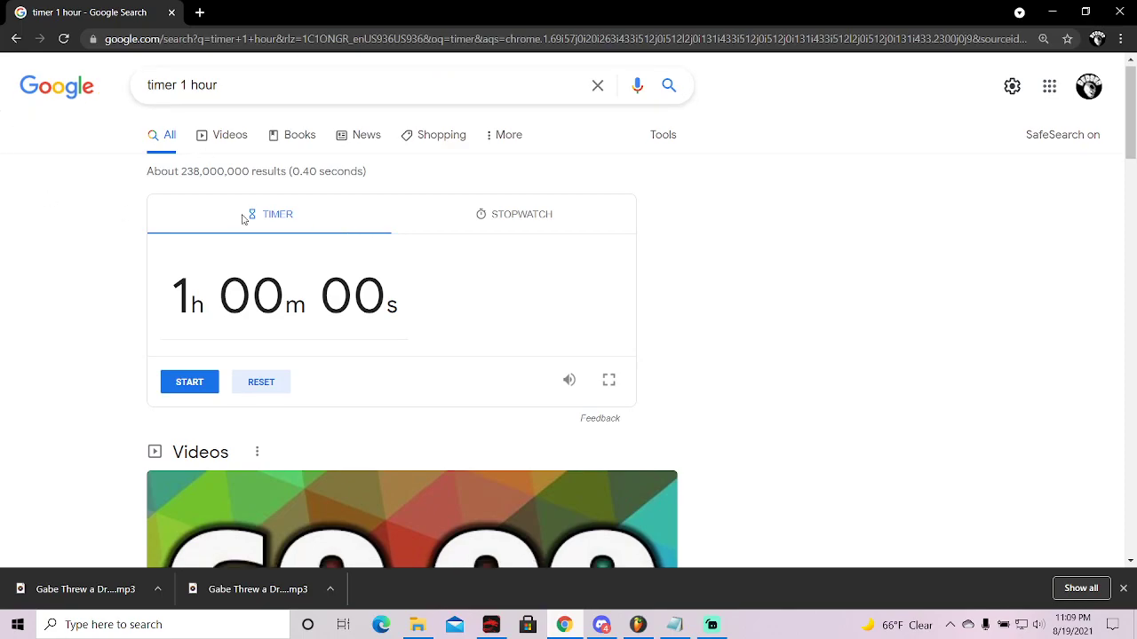
scroll(461, 296, "up", 2)
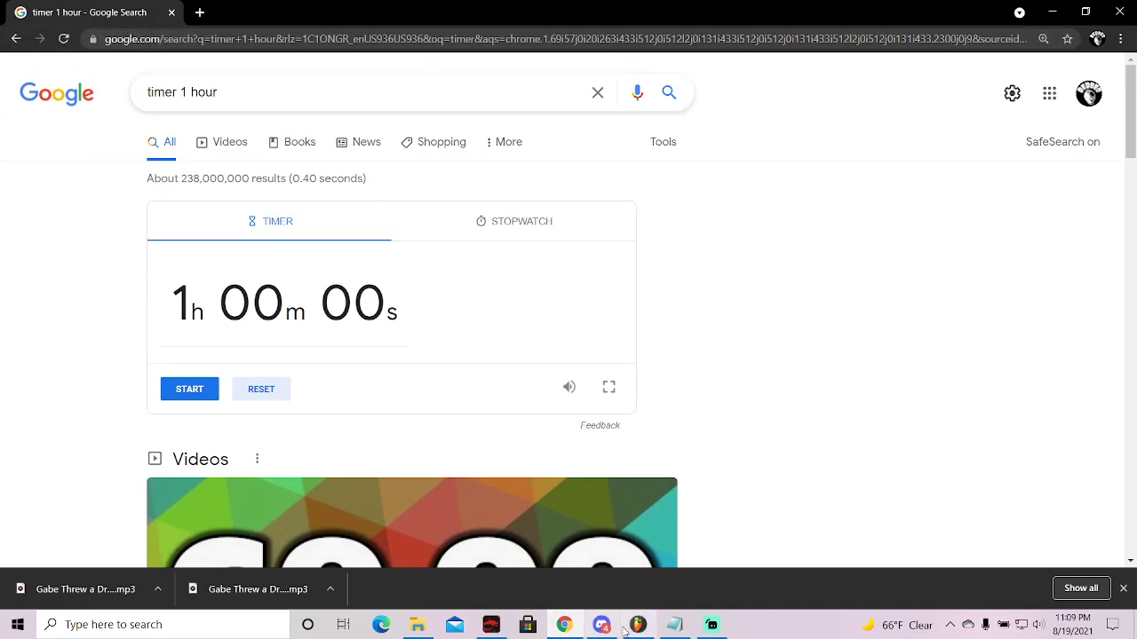
- Switch to Notepad and review the production checklist covering drum pattern, bassline, chords, fx and countermelody
left_click(677, 625)
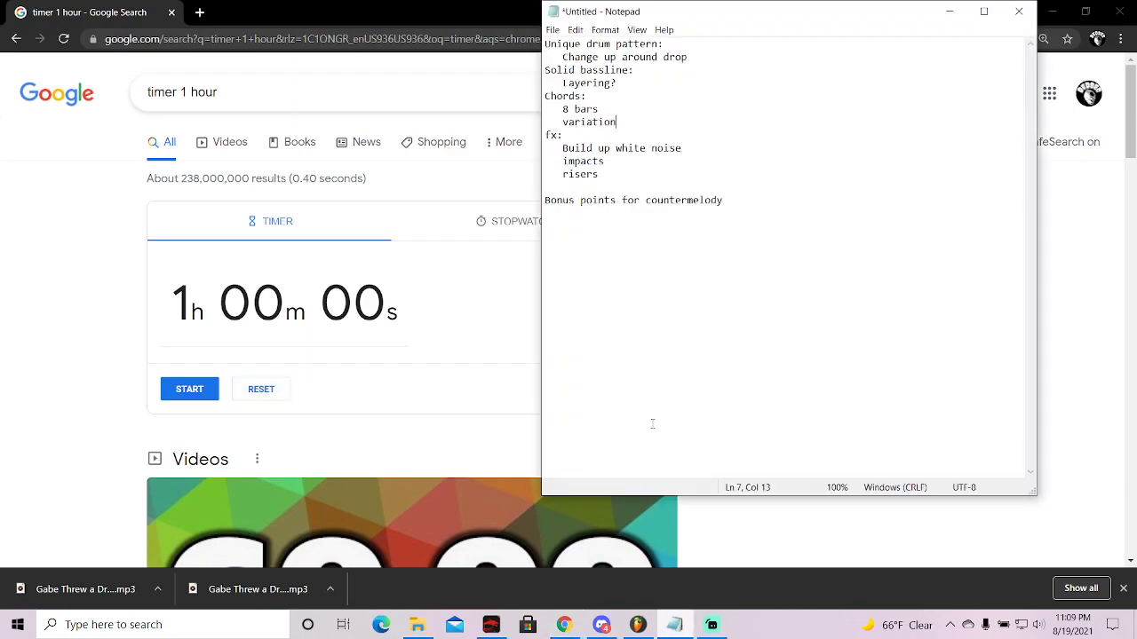
left_click_drag(695, 296, 443, 87)
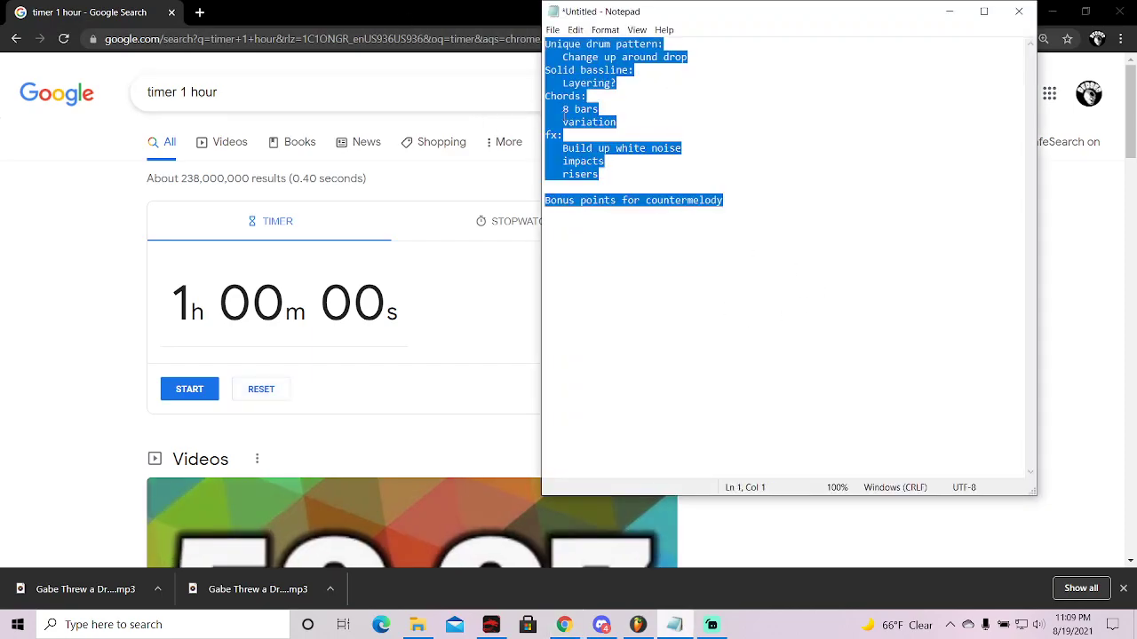
left_click(662, 57)
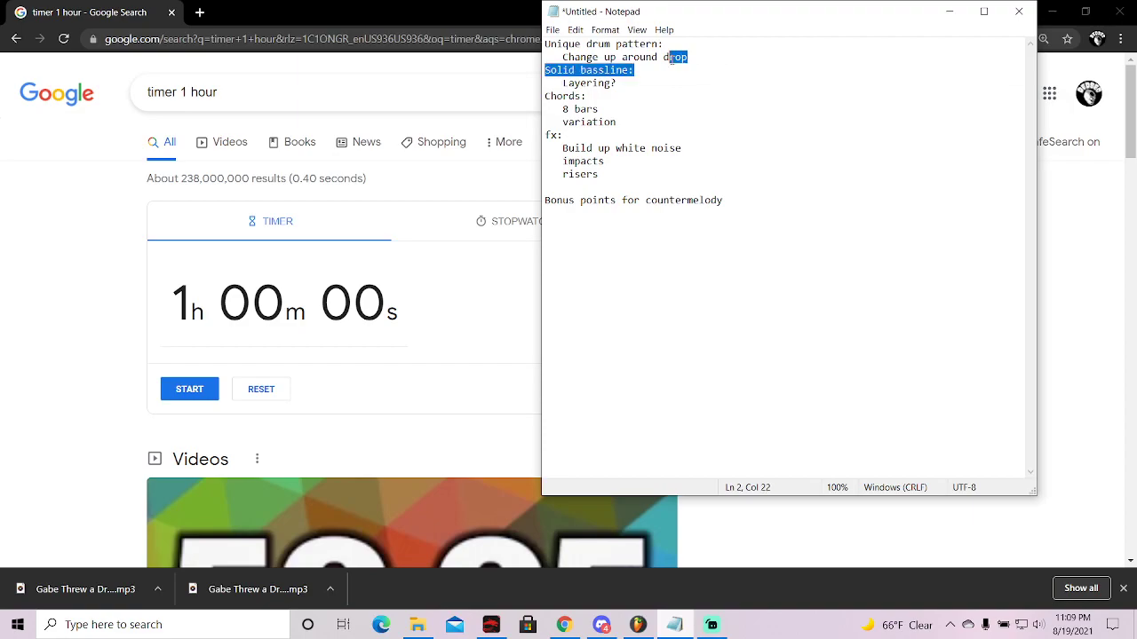
left_click(685, 111)
left_click(724, 183)
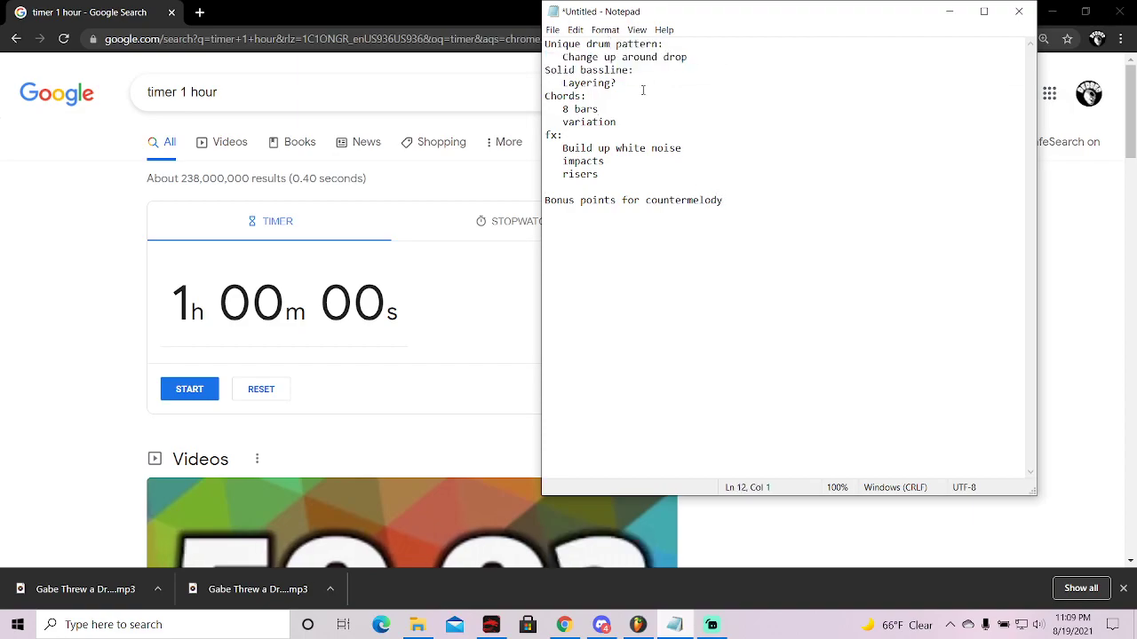
left_click_drag(687, 57, 402, 14)
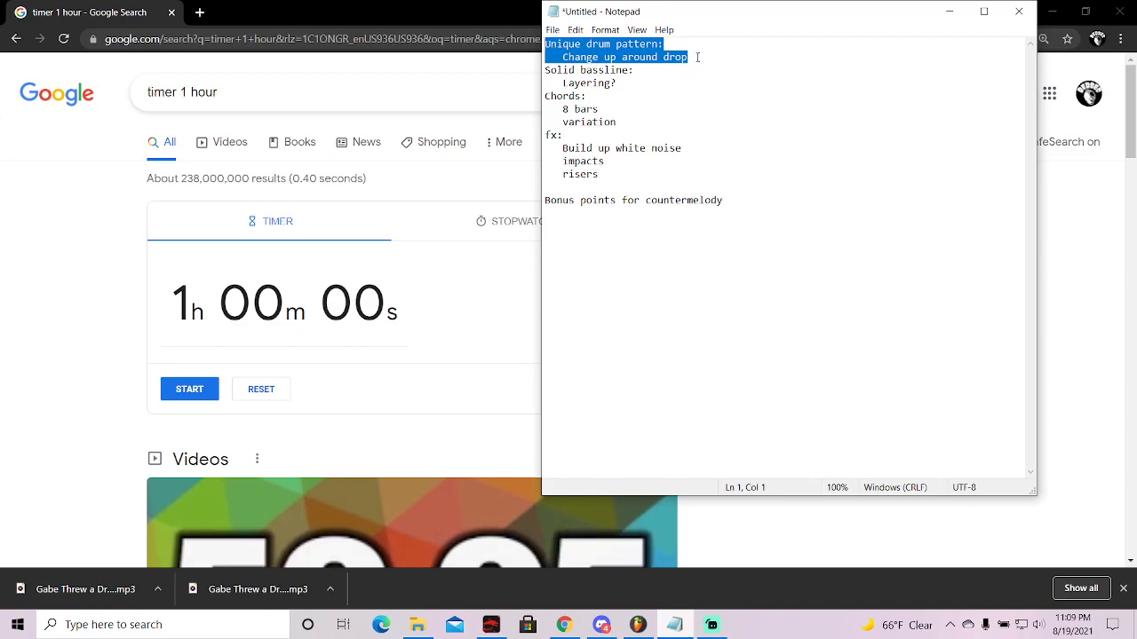
left_click_drag(618, 84, 513, 57)
left_click_drag(588, 96, 533, 71)
mouse_move(618, 123)
left_mouse_down()
mouse_move(569, 109)
mouse_move(608, 109)
left_mouse_up()
left_click_drag(627, 148, 586, 162)
left_click(721, 175)
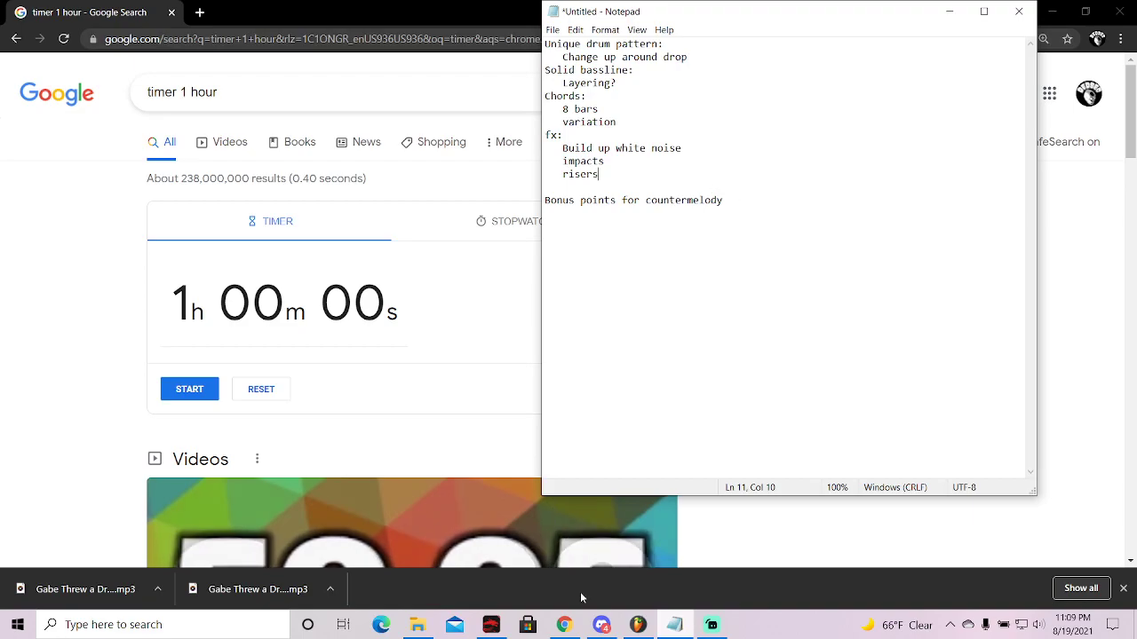
left_click(711, 625)
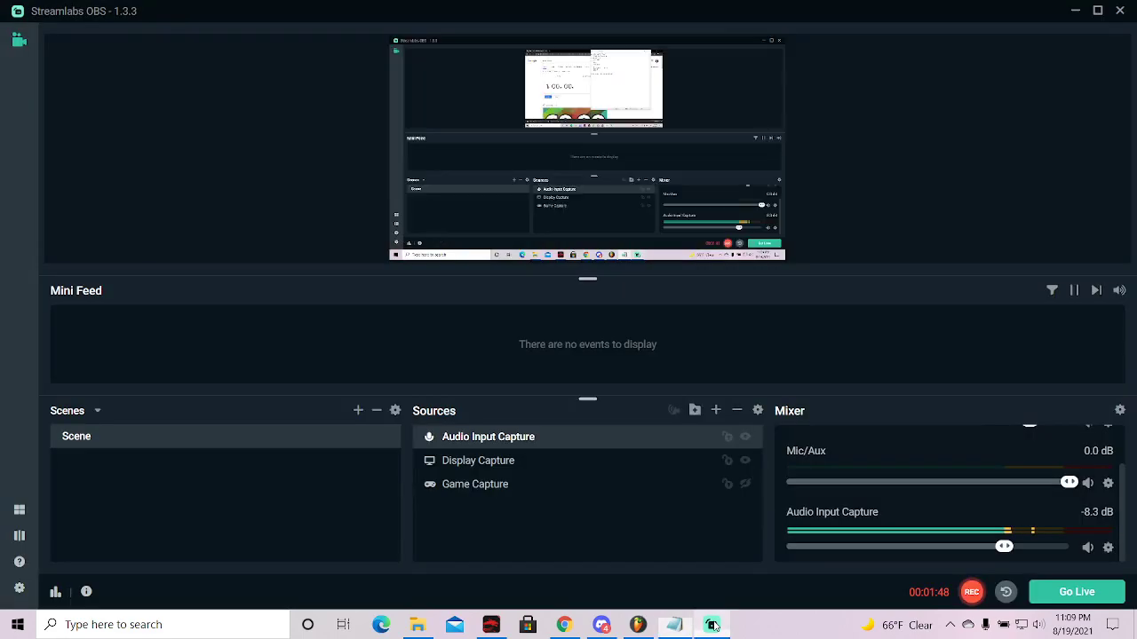
left_click(638, 625)
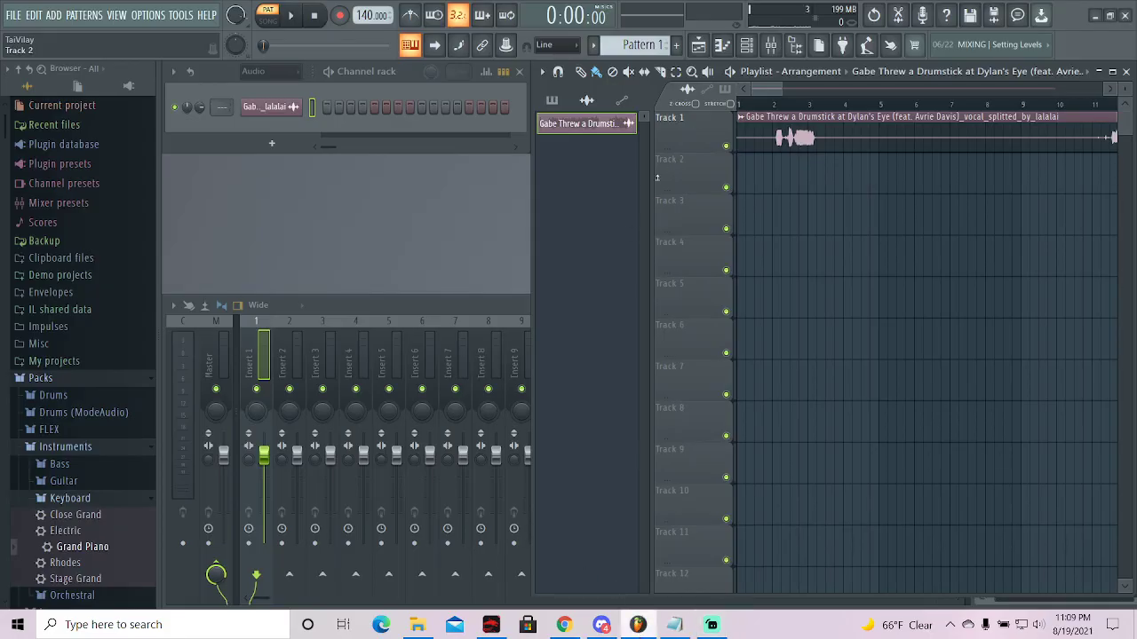
left_click(573, 626)
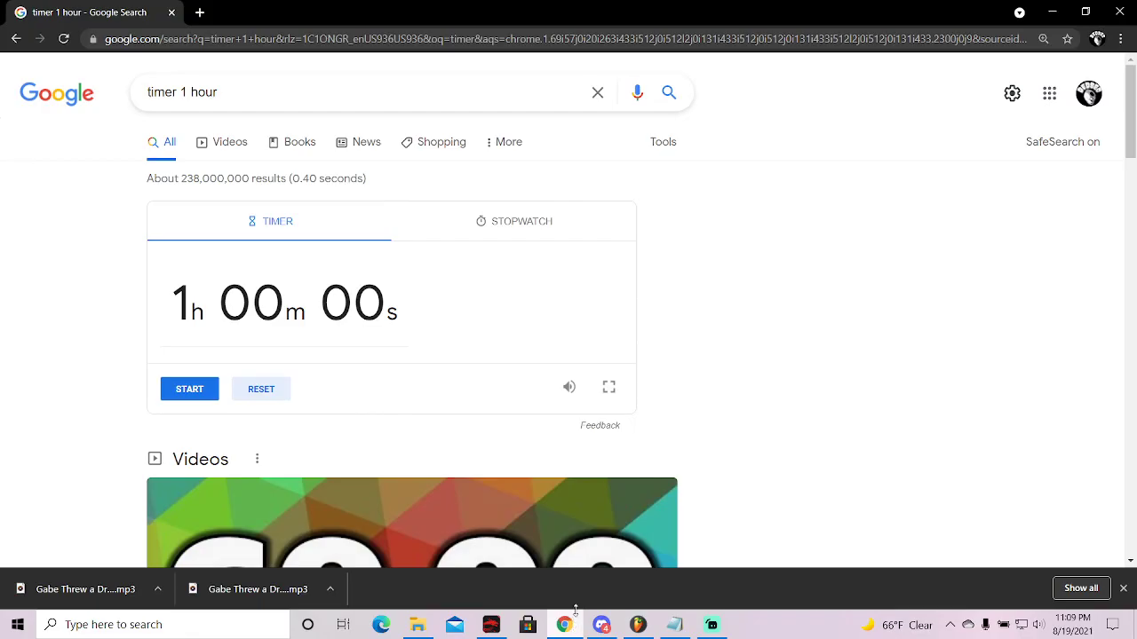
left_click(638, 625)
mouse_move(770, 88)
left_mouse_down()
mouse_move(1010, 99)
mouse_move(755, 86)
left_mouse_up()
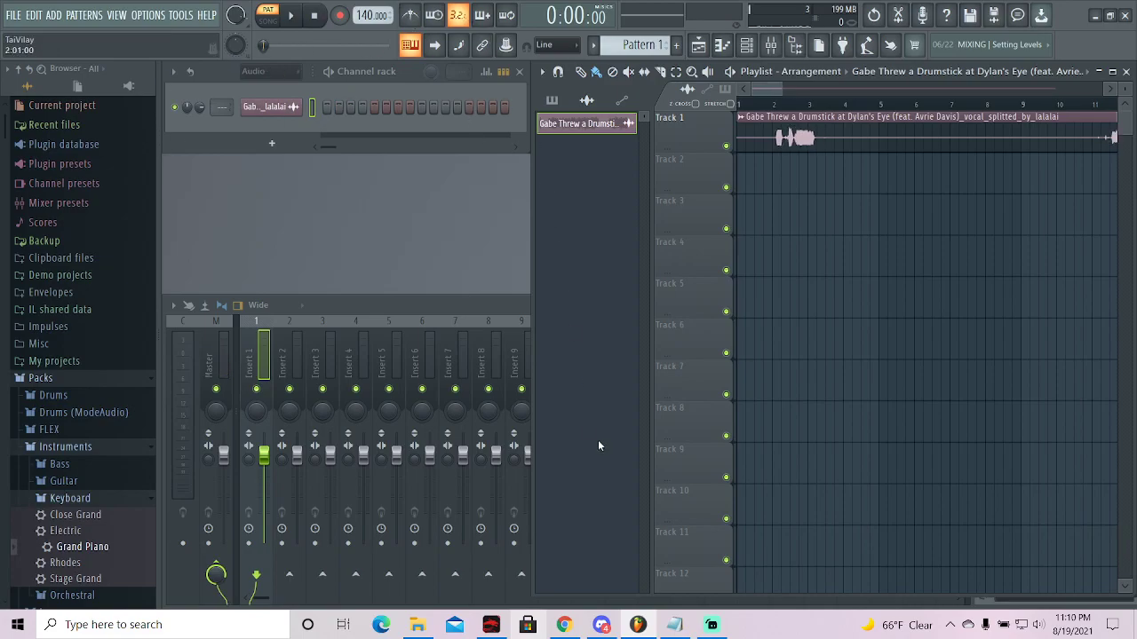
- Switch to Chrome and start the one-hour timer
left_click(563, 624)
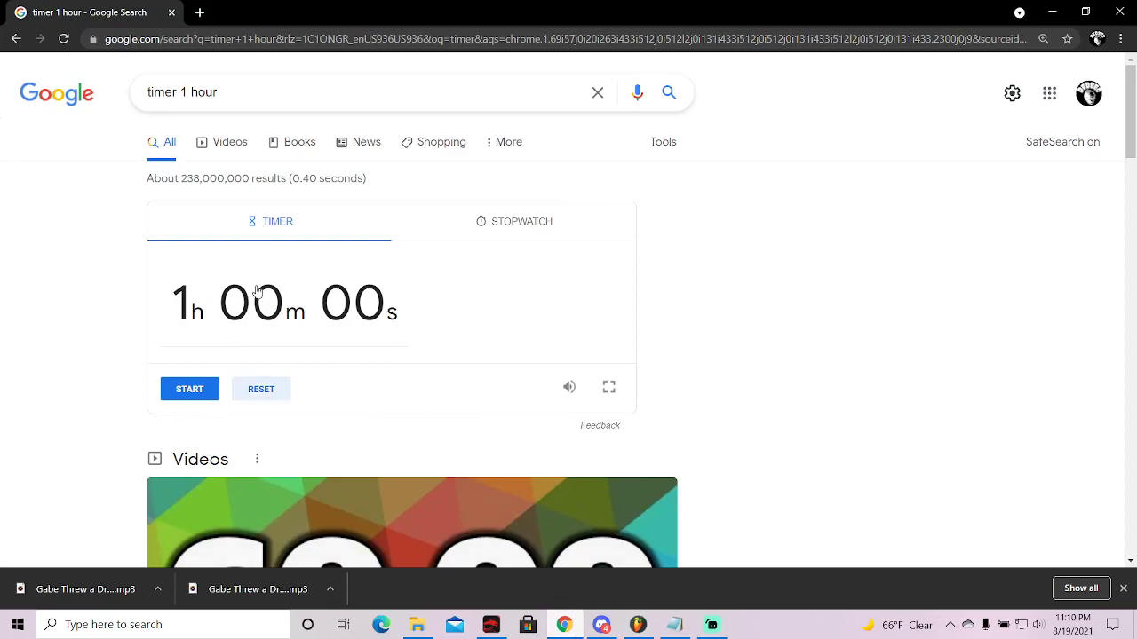
left_click(189, 389)
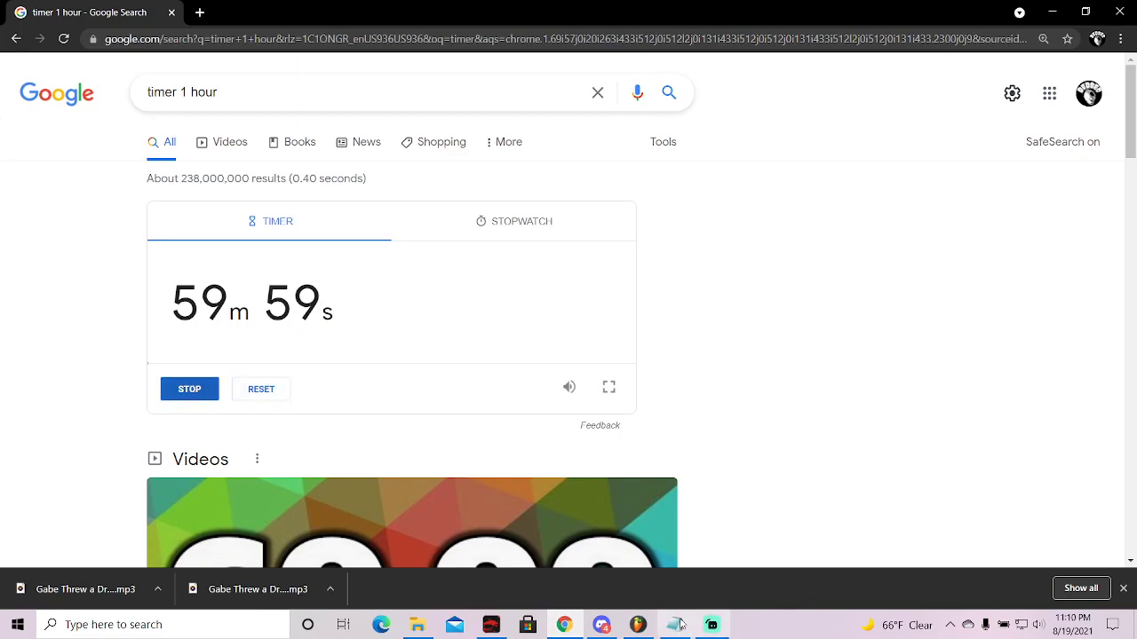
- Switch to FL Studio, cut away the vocal clip's opening up to just past bar 11, and move the remainder to bar 1
left_click(638, 624)
mouse_move(769, 94)
left_mouse_down()
mouse_move(933, 104)
mouse_move(762, 97)
left_mouse_up()
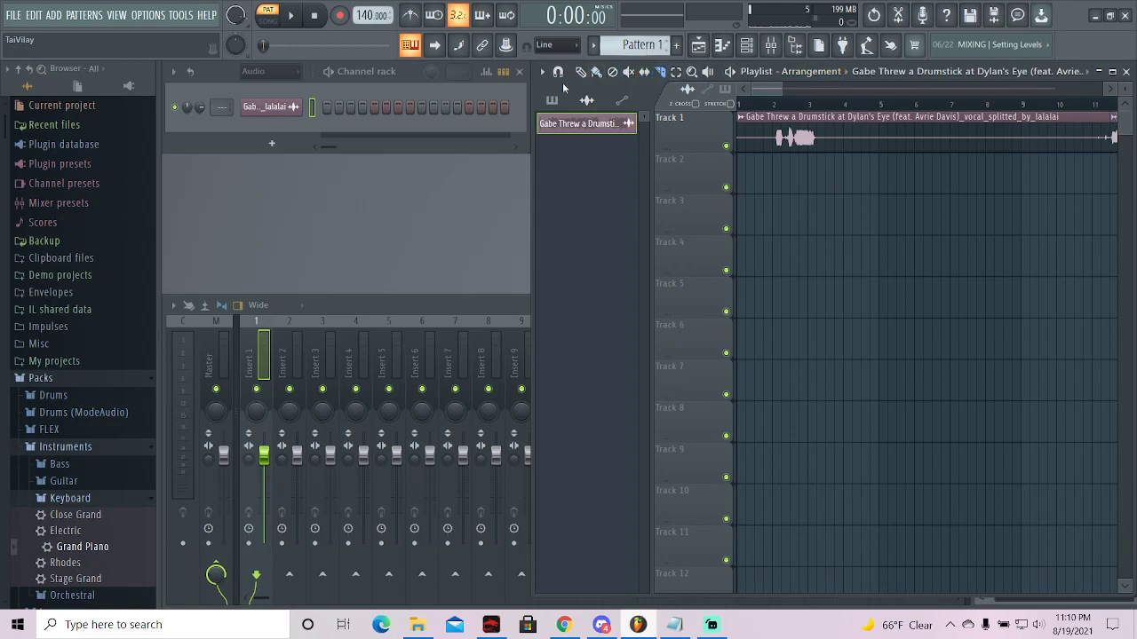
right_click(995, 137)
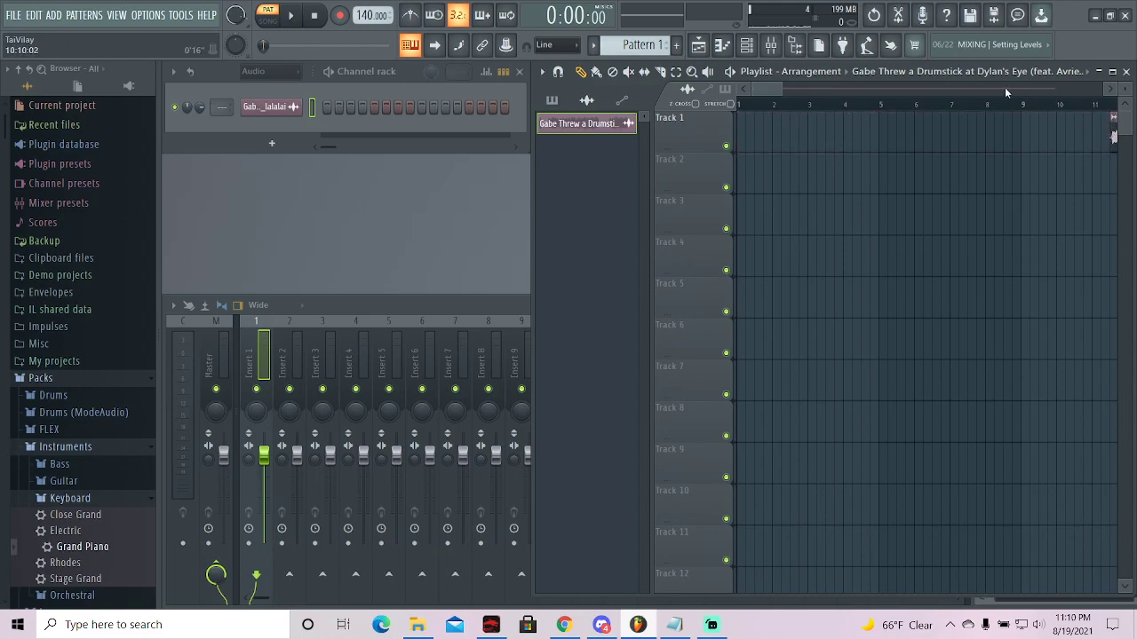
left_click(793, 93)
left_click_drag(934, 130, 653, 131)
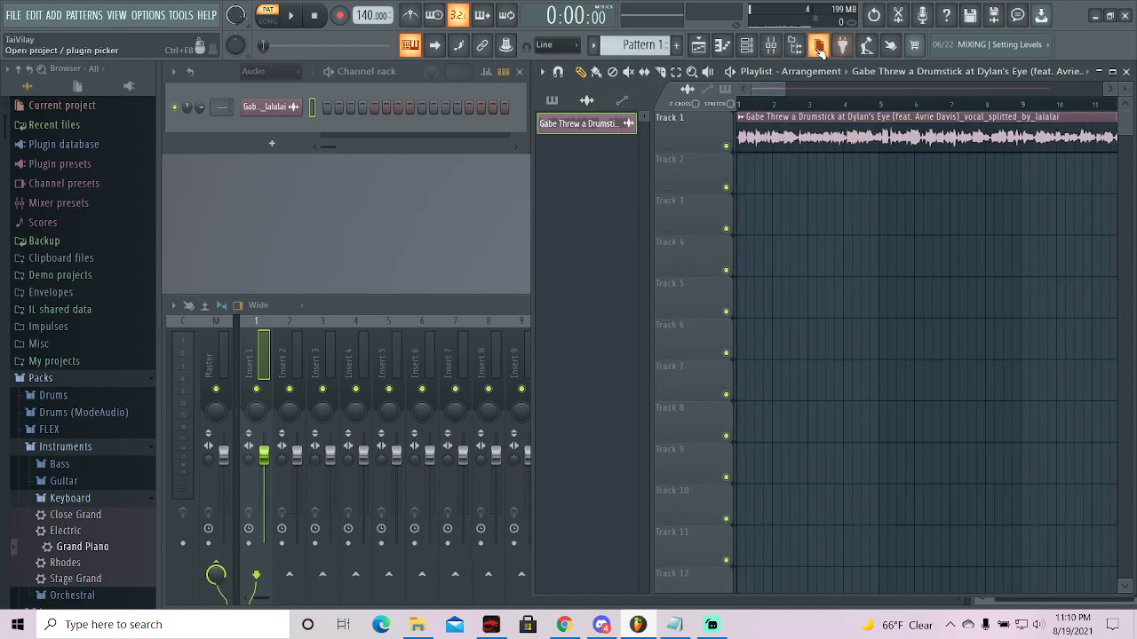
left_click(868, 46)
left_click_drag(573, 219, 61, 75)
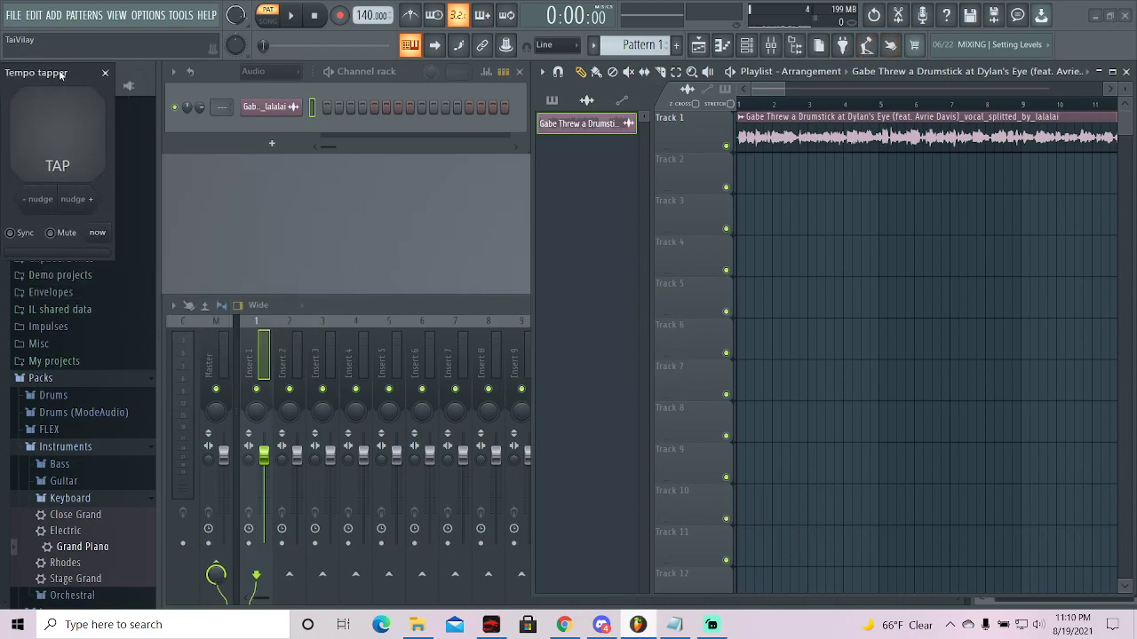
left_click(105, 72)
- Search for "tap 4 bpm" in a new Chrome tab, open ALL8.COM's Tap for Beats Per Minute page, and return to FL Studio
left_click(568, 626)
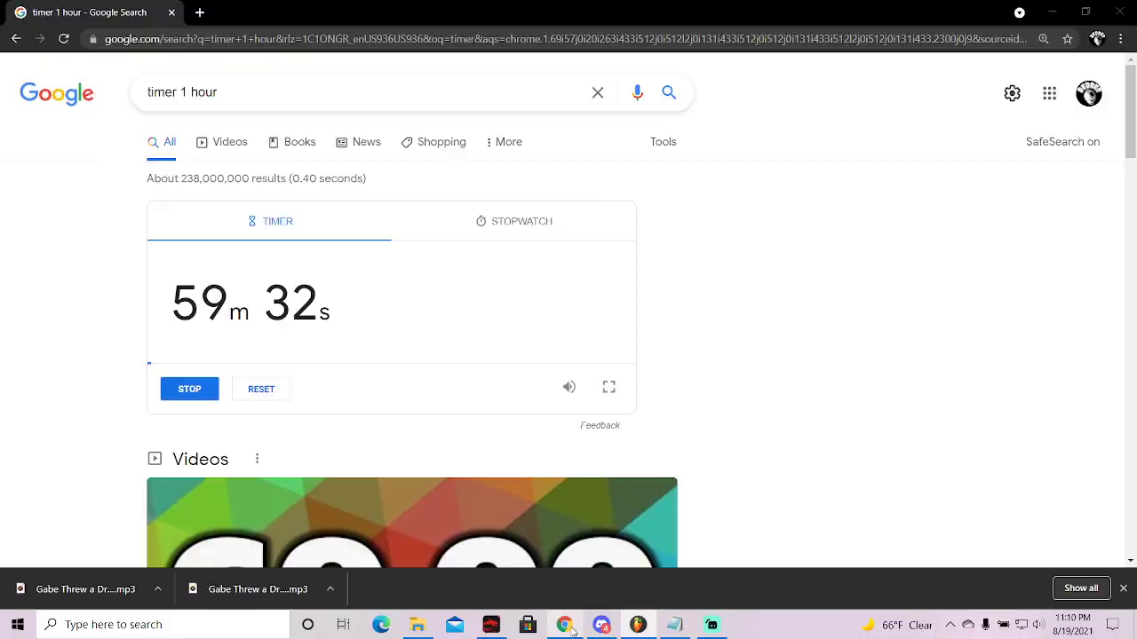
left_click(200, 12)
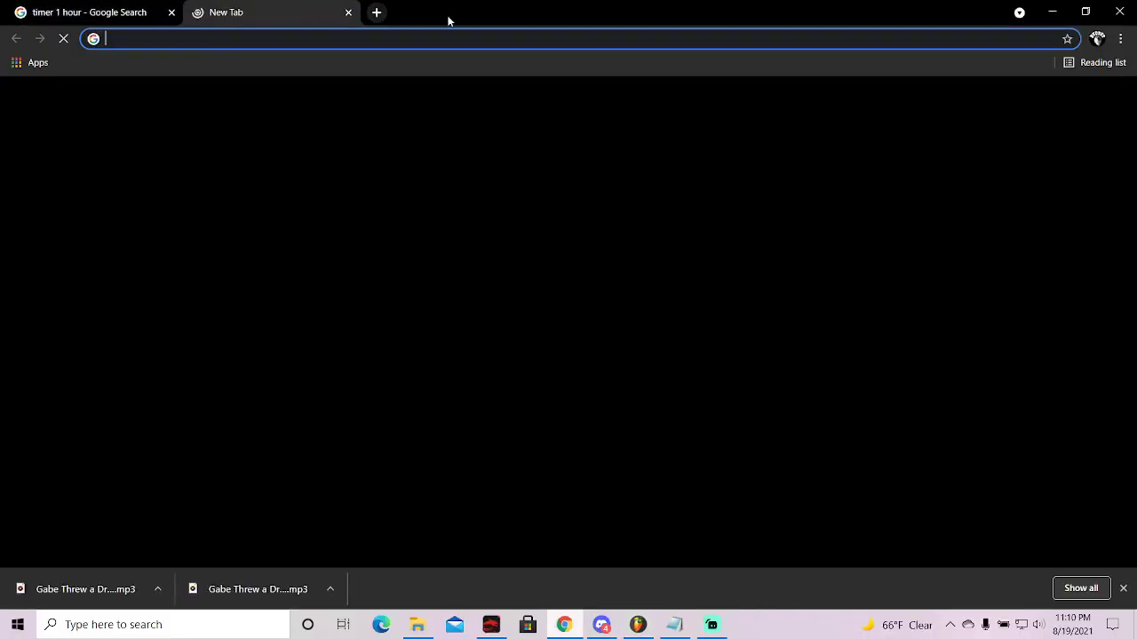
type("tap")
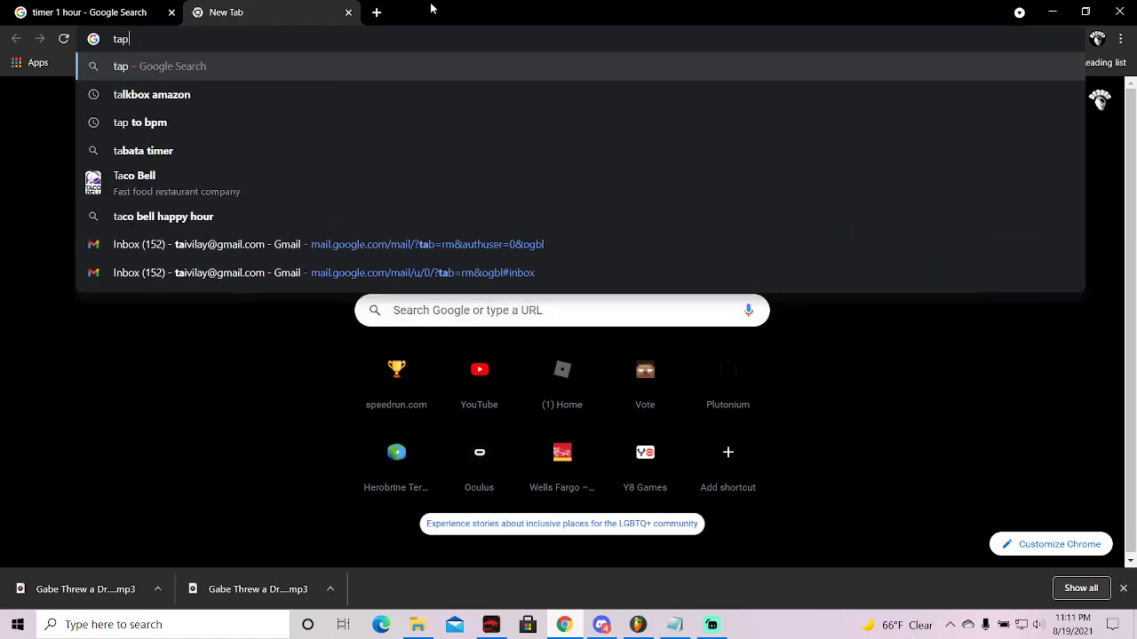
type(" 4 bpm")
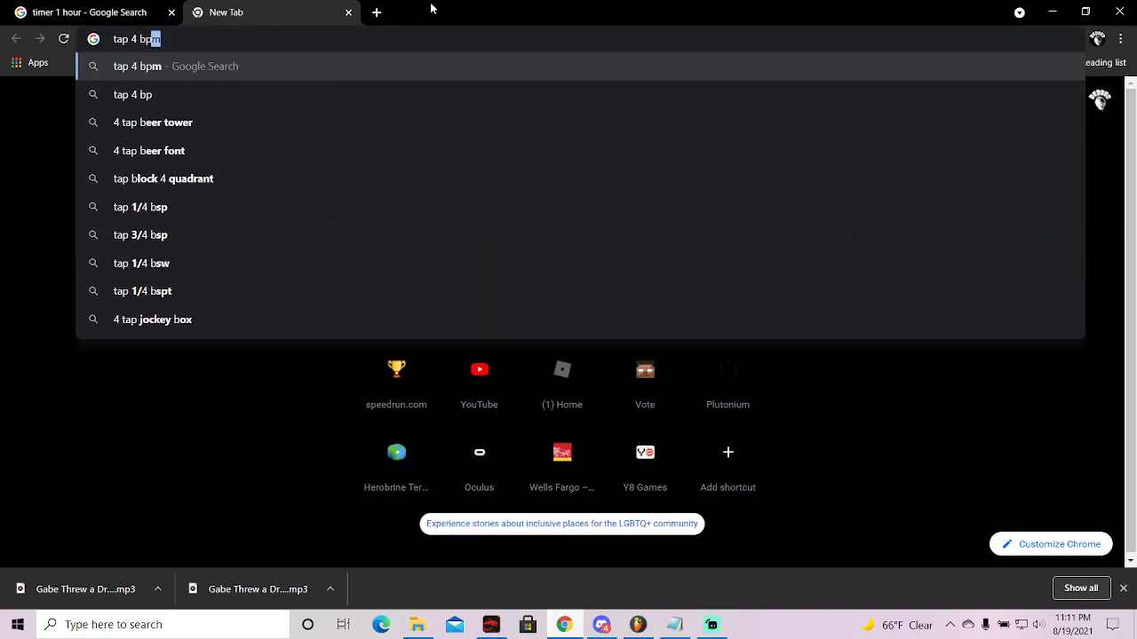
key("Return")
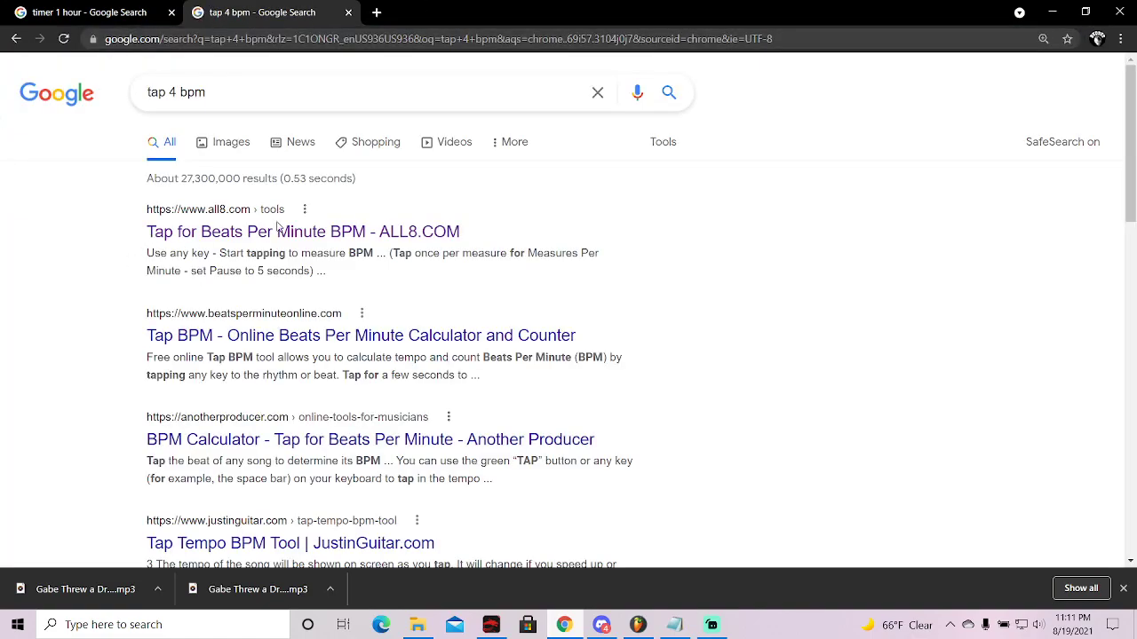
left_click(261, 232)
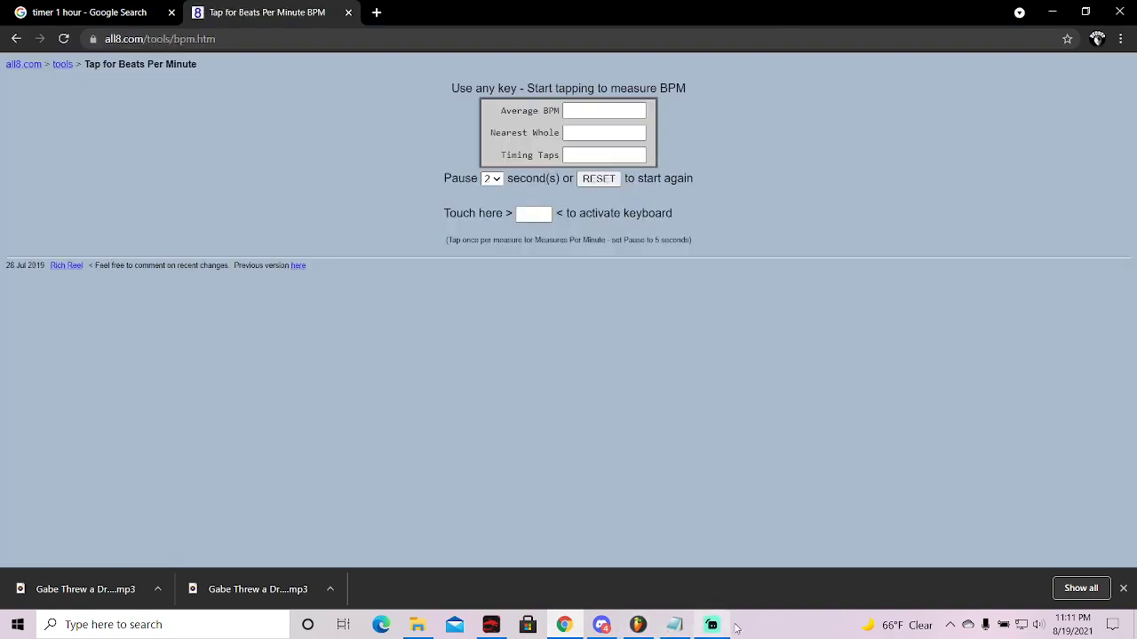
left_click(638, 625)
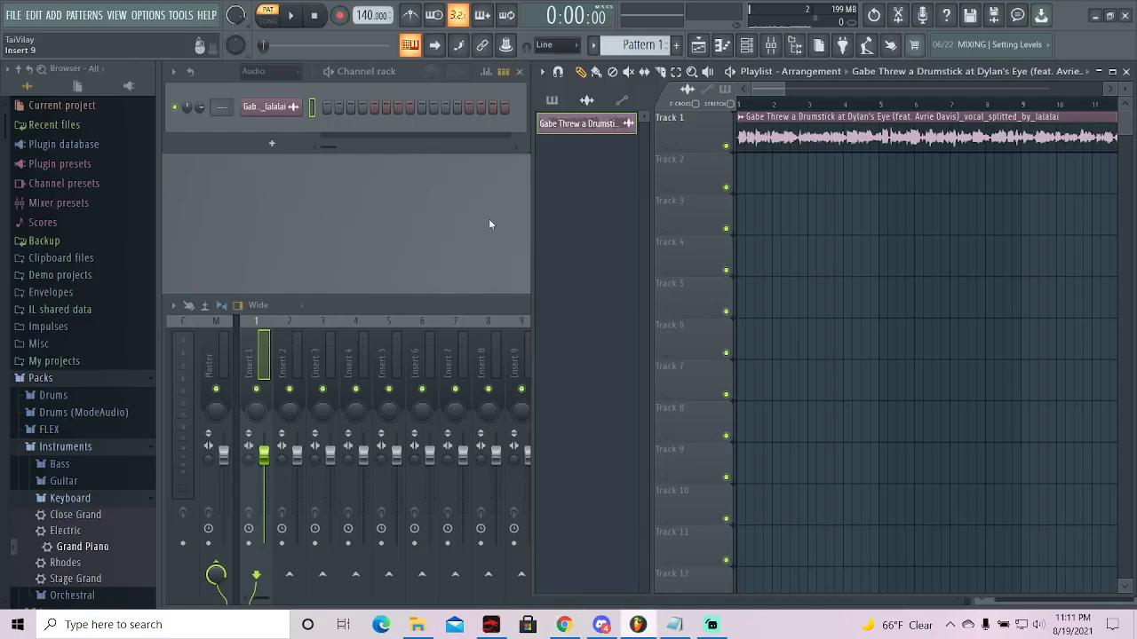
- Set playback to song mode and start playing the vocal from bar 1
left_click(294, 16)
left_click(311, 16)
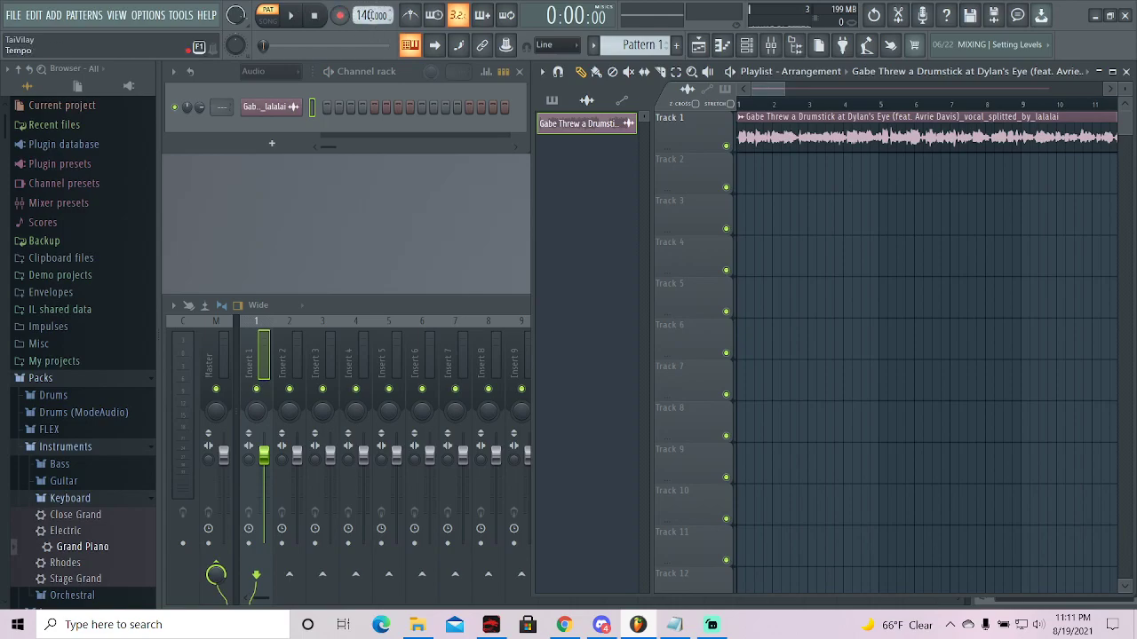
left_click(268, 18)
left_click(291, 16)
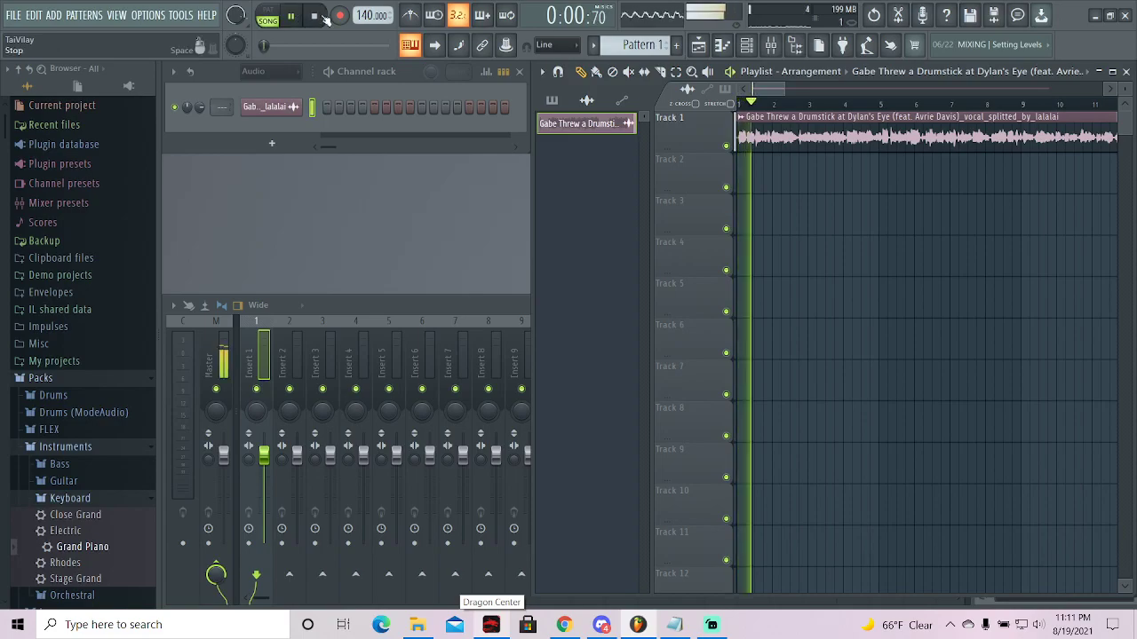
- Switch to the BPM tapping page in Chrome, tap along to the vocal to measure its tempo, and return to FL Studio
left_click(563, 624)
left_click(534, 213)
key("space")
key("space")
key("space")
key("space")
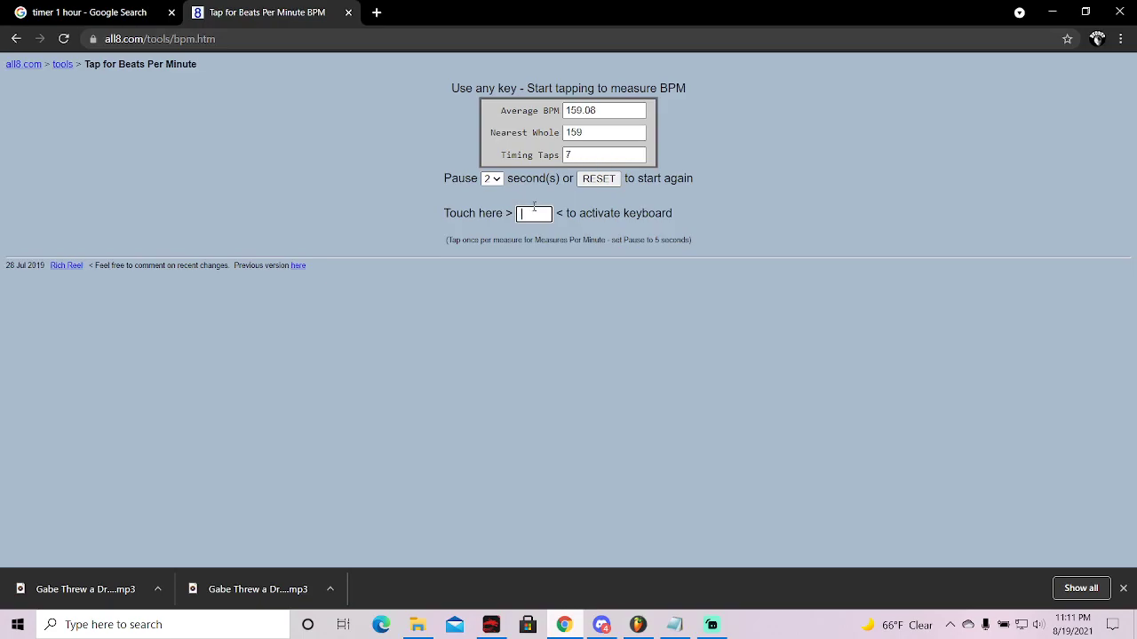
key("space")
key("space")
key("space")
double_click(630, 130)
left_click(639, 626)
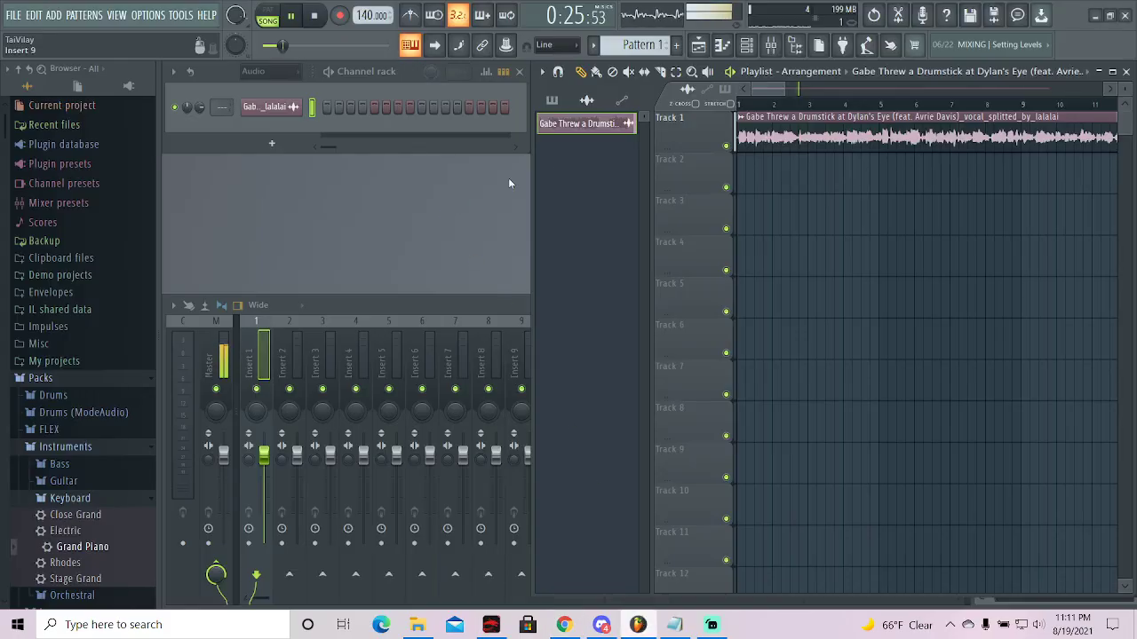
- Delete the short slice at the vocal clip's very start, move the remainder to bar 1, and play it briefly
key("space")
left_click_drag(783, 89, 757, 87)
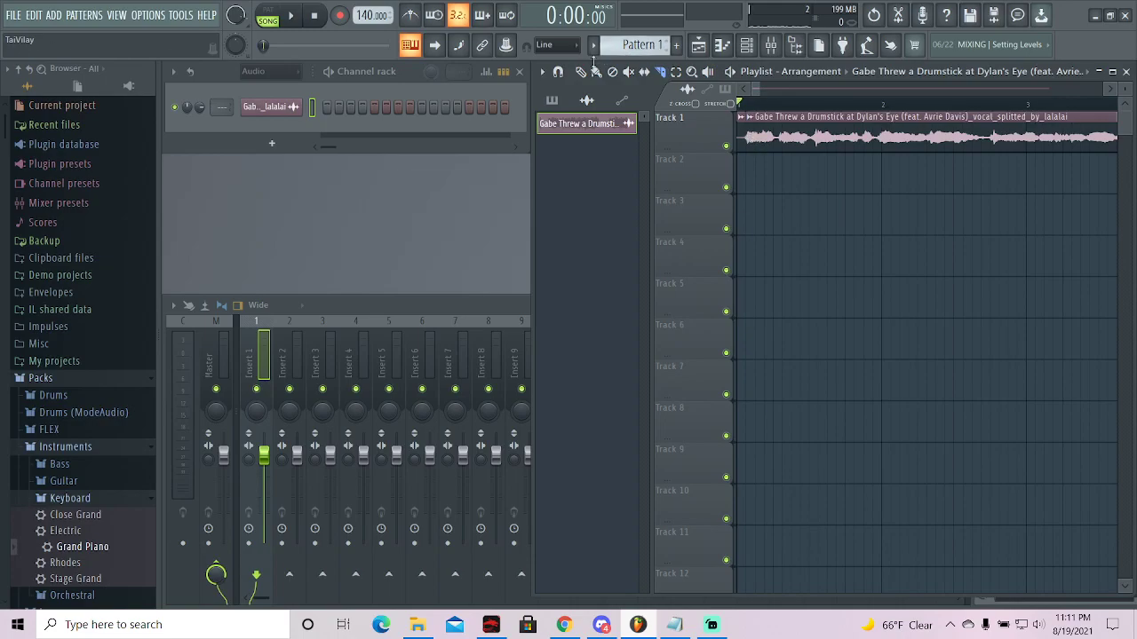
right_click(741, 138)
left_click_drag(766, 127, 736, 131)
key("space")
key("space")
- Slice the vocal clip at about bar 88, where the singing fades out, and delete the part after the cut
scroll(816, 195, "down", 2)
scroll(814, 104, "down", 2)
left_click_drag(783, 91, 1021, 112)
scroll(1021, 109, "up", 4)
scroll(851, 124, "up", 2)
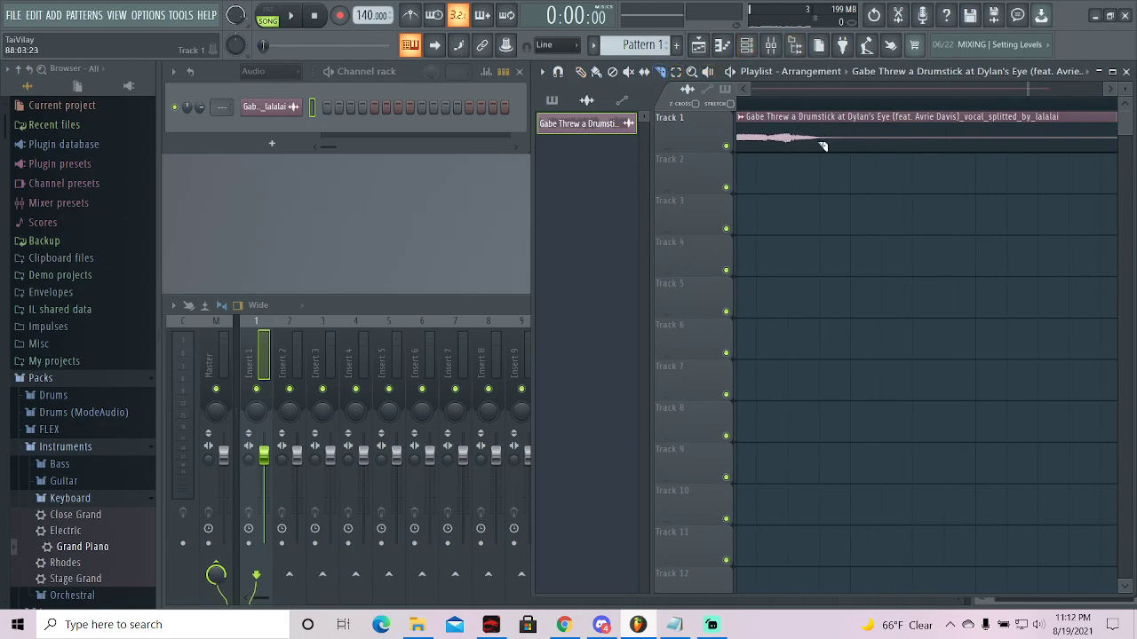
left_click(825, 143)
scroll(793, 87, "up", 3)
left_click(579, 72)
right_click(893, 145)
- Set the project tempo to 157 BPM and briefly play the vocal from bar 1
left_click_drag(363, 16, 363, 8)
scroll(998, 258, "down", 8)
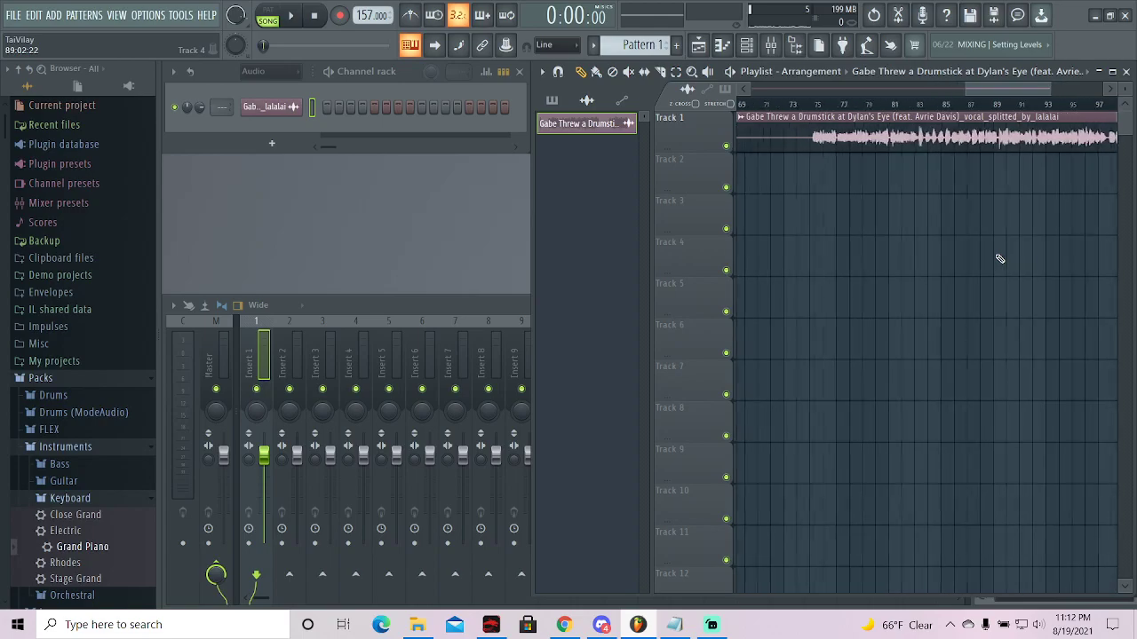
left_click_drag(985, 86, 711, 88)
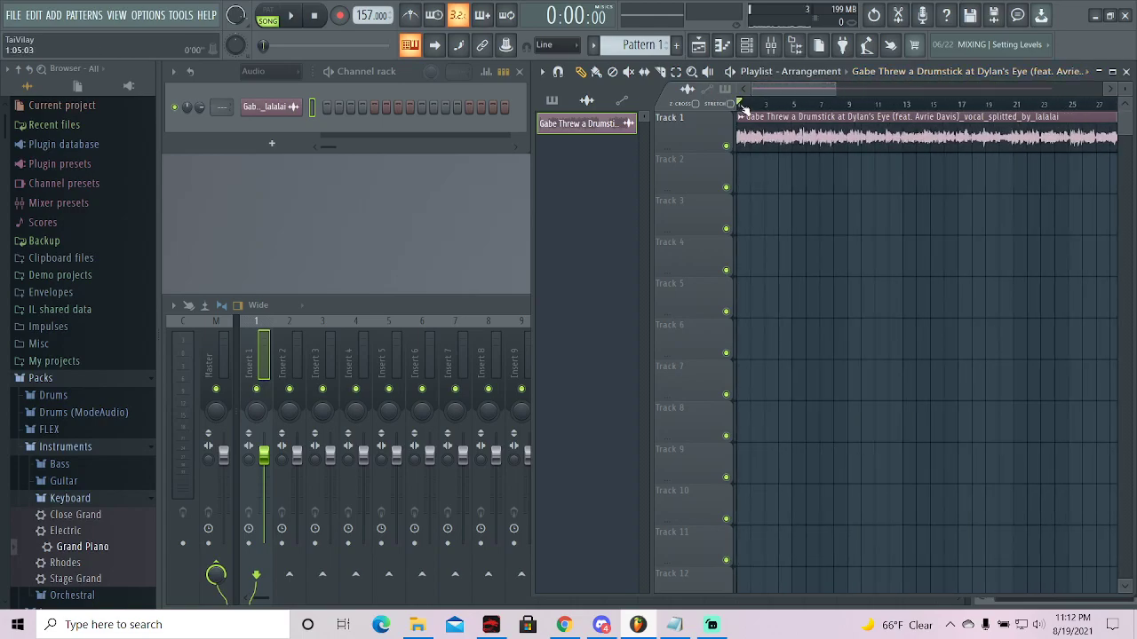
scroll(781, 213, "up", 4)
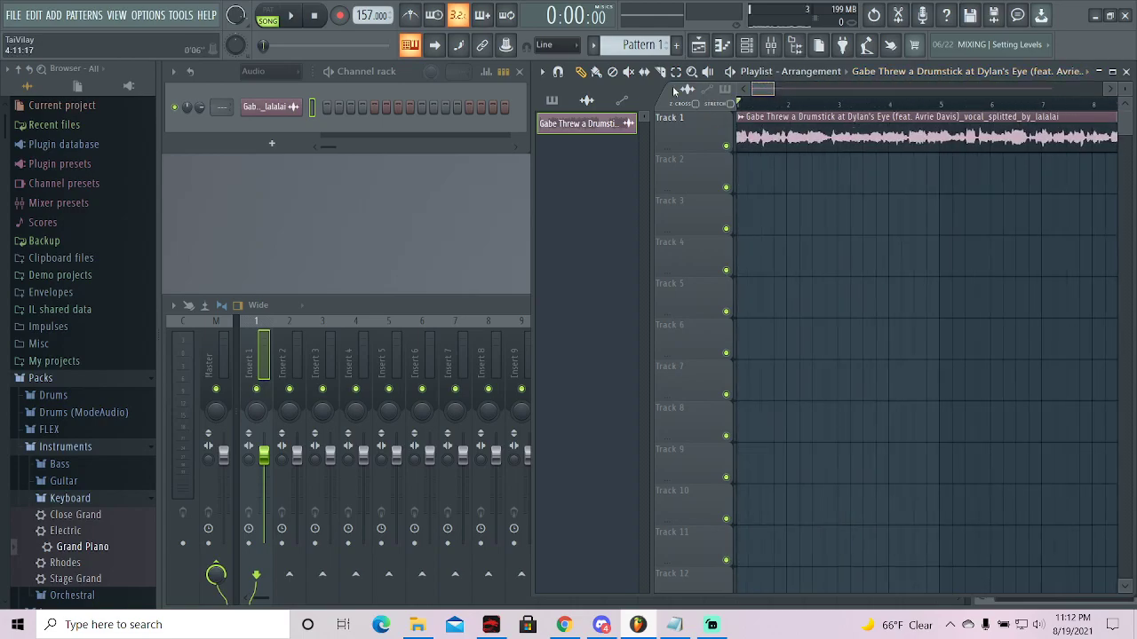
scroll(804, 208, "up", 5)
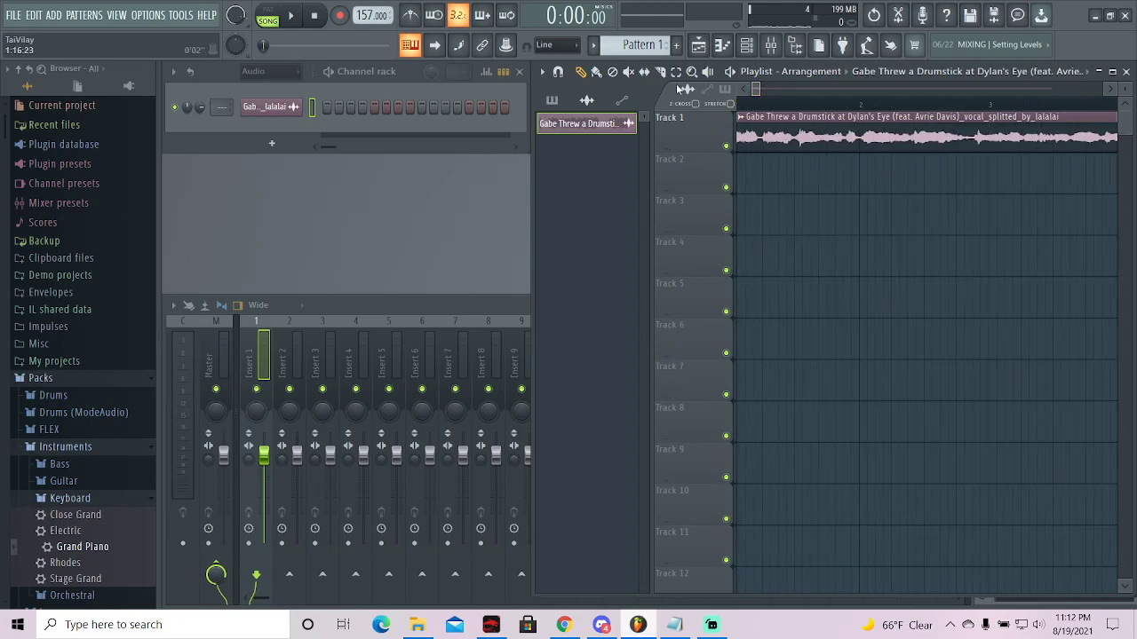
key("space")
key("space")
- Turn on the metronome and set the project tempo to 156 BPM, playing the vocal against the click from bar 1
left_click(413, 16)
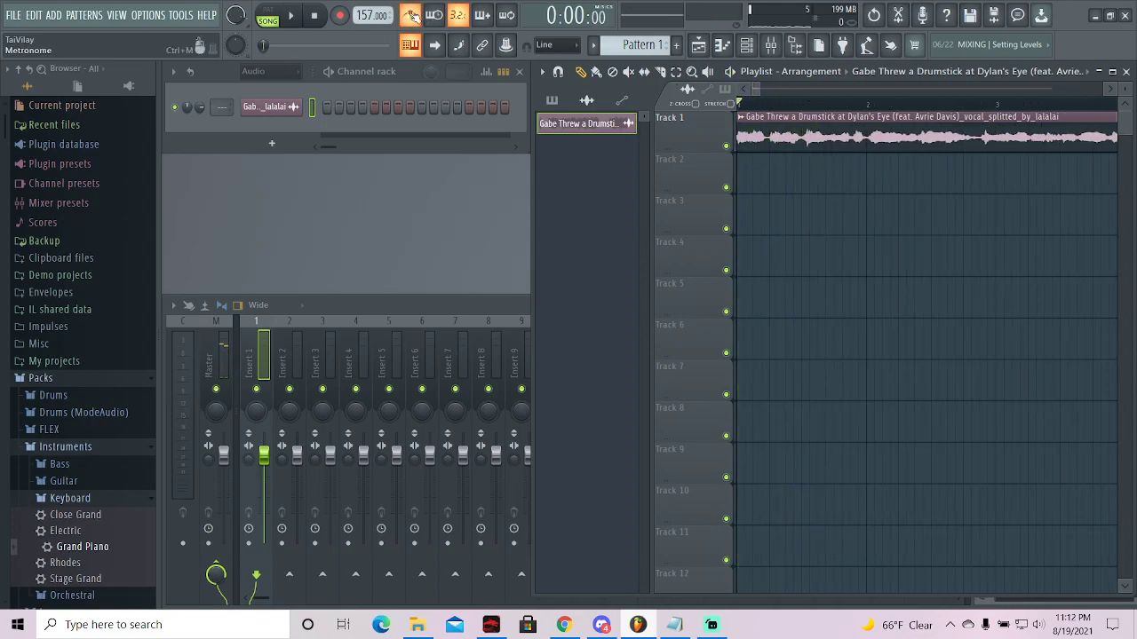
key("space")
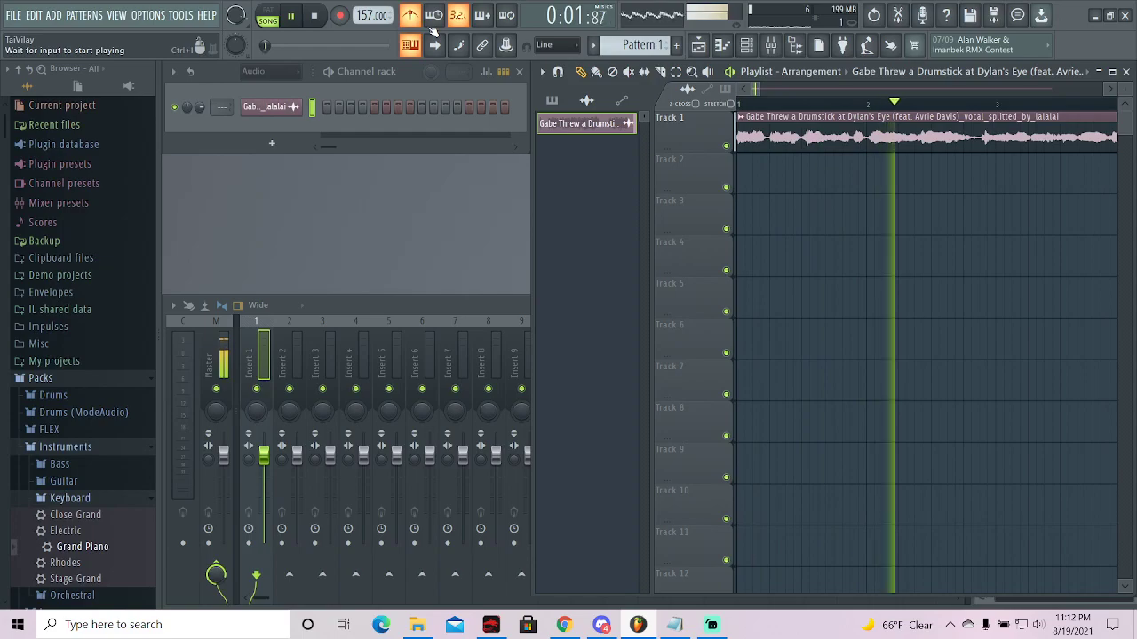
key("space")
scroll(373, 15, "down", 1)
key("space")
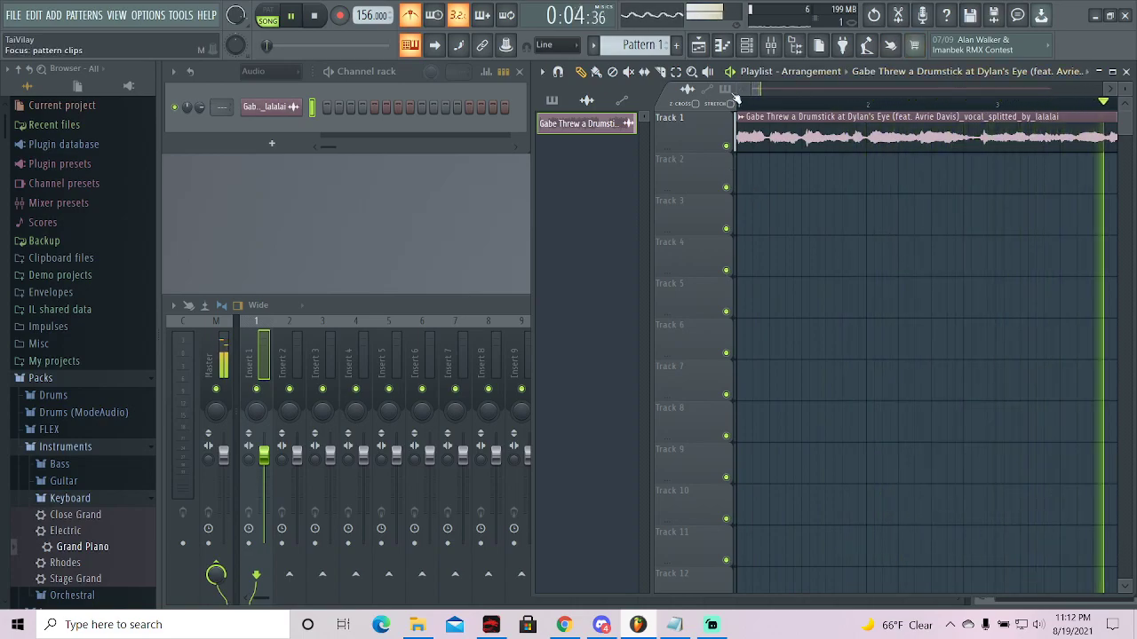
scroll(921, 257, "down", 3)
scroll(921, 258, "down", 1)
key("space")
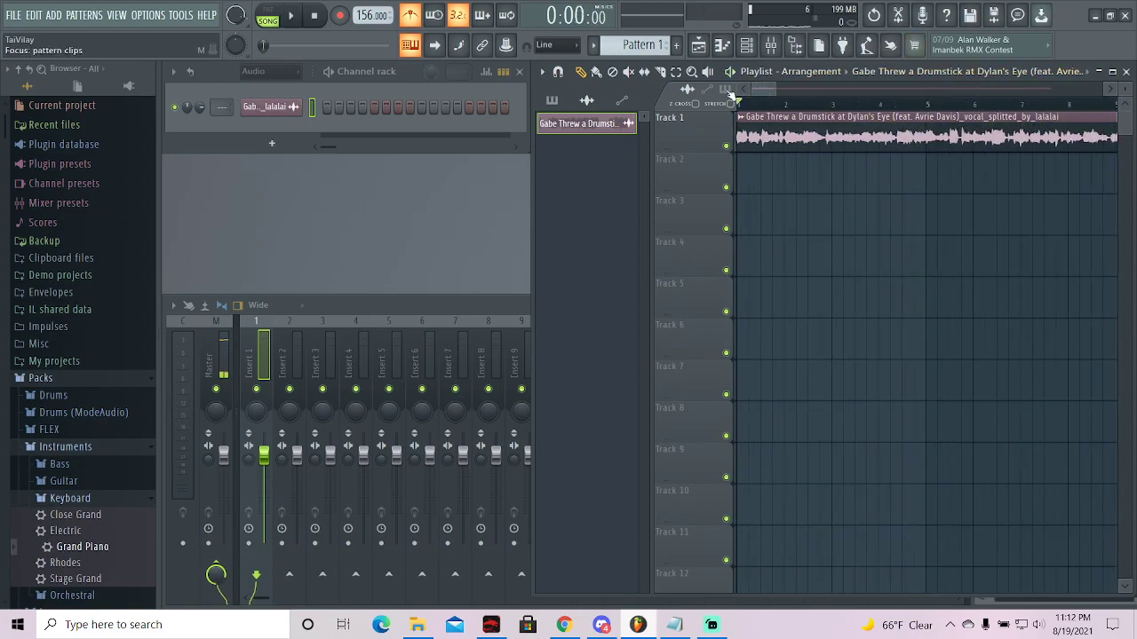
- Play the vocal against the metronome from about bars 57, 47 and 49 to check its timing
left_click_drag(759, 91, 932, 89)
left_click(810, 103)
scroll(810, 104, "up", 2)
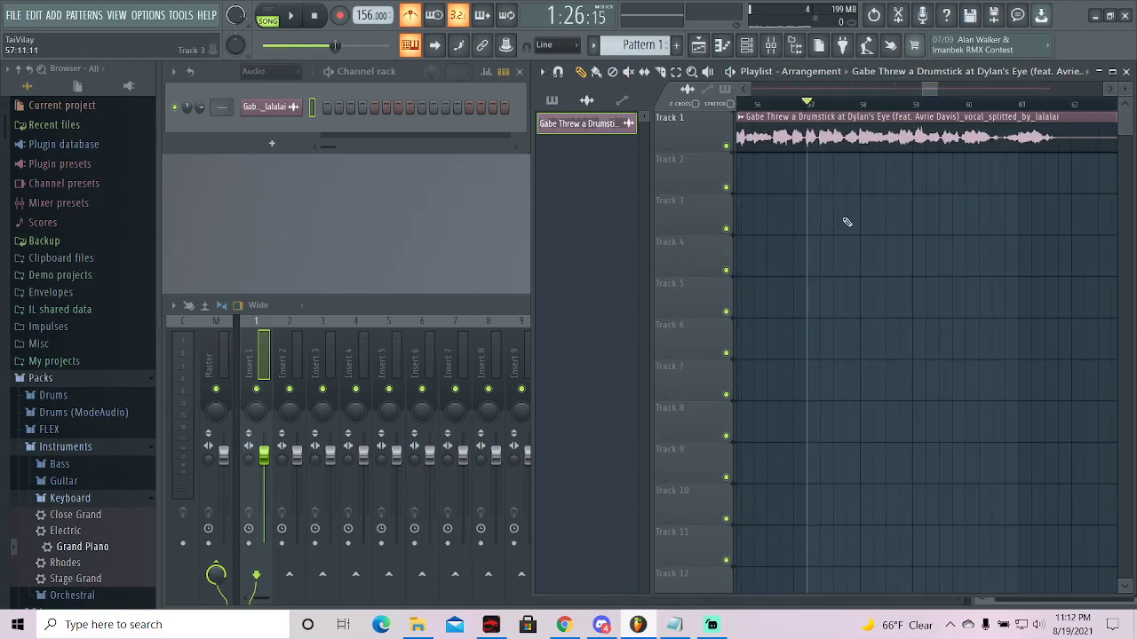
key("space")
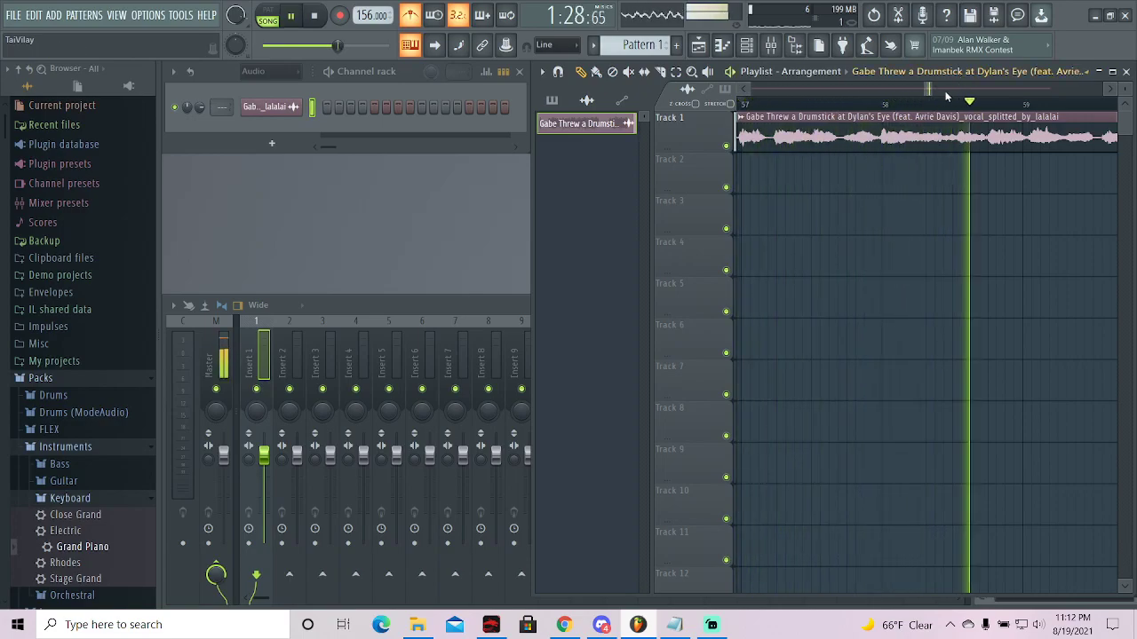
left_click_drag(930, 92, 899, 92)
left_click(861, 104)
left_click_drag(893, 92, 903, 92)
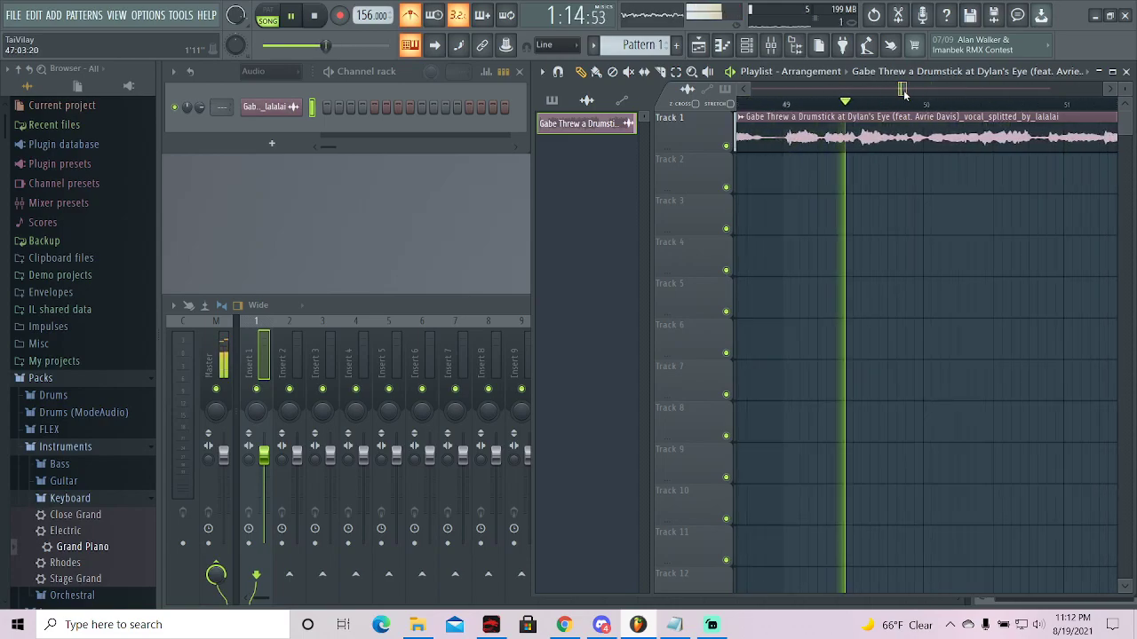
left_click(790, 104)
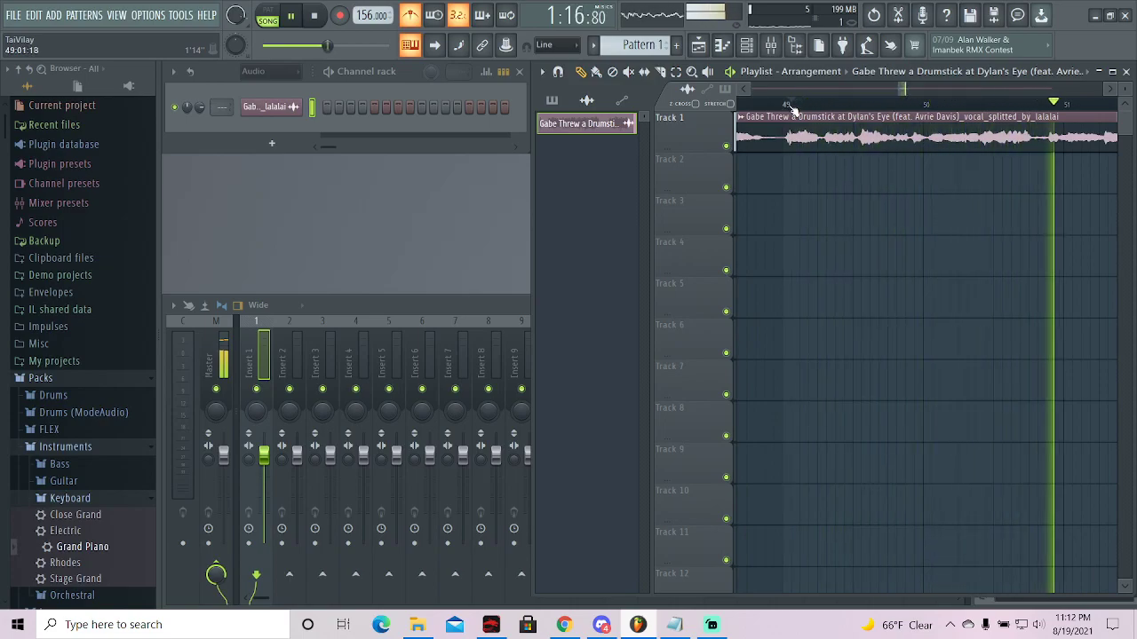
key("space")
- Place the playhead at bar 49 and compare the start of the vocal phrase with the grid
scroll(990, 337, "down", 4)
scroll(996, 311, "down", 2)
scroll(962, 142, "up", 6)
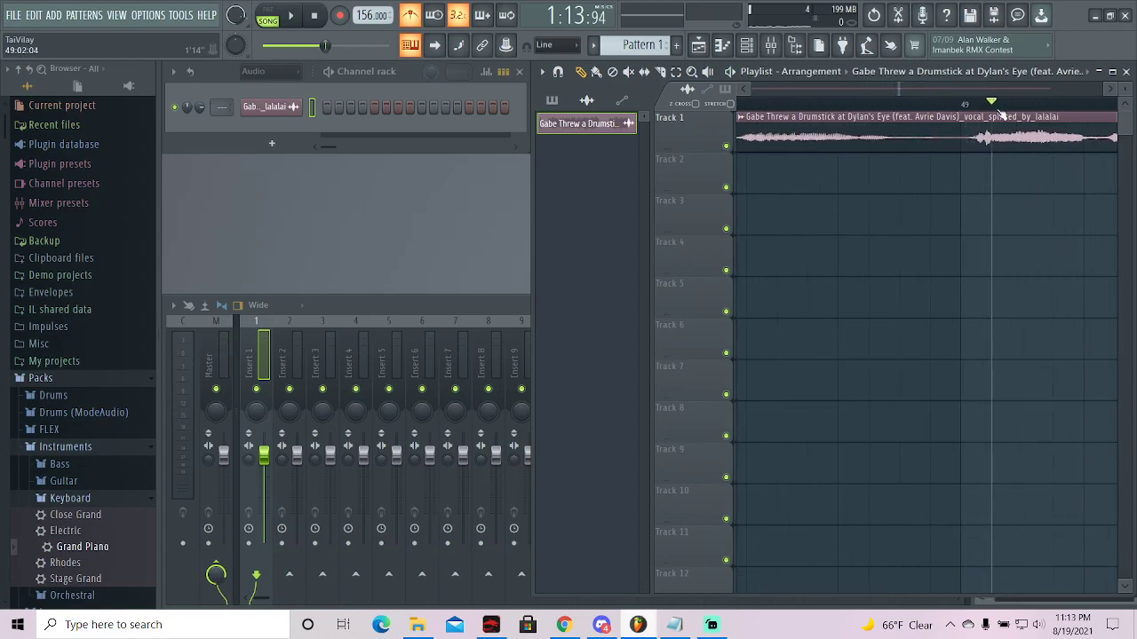
left_click_drag(992, 103, 968, 106)
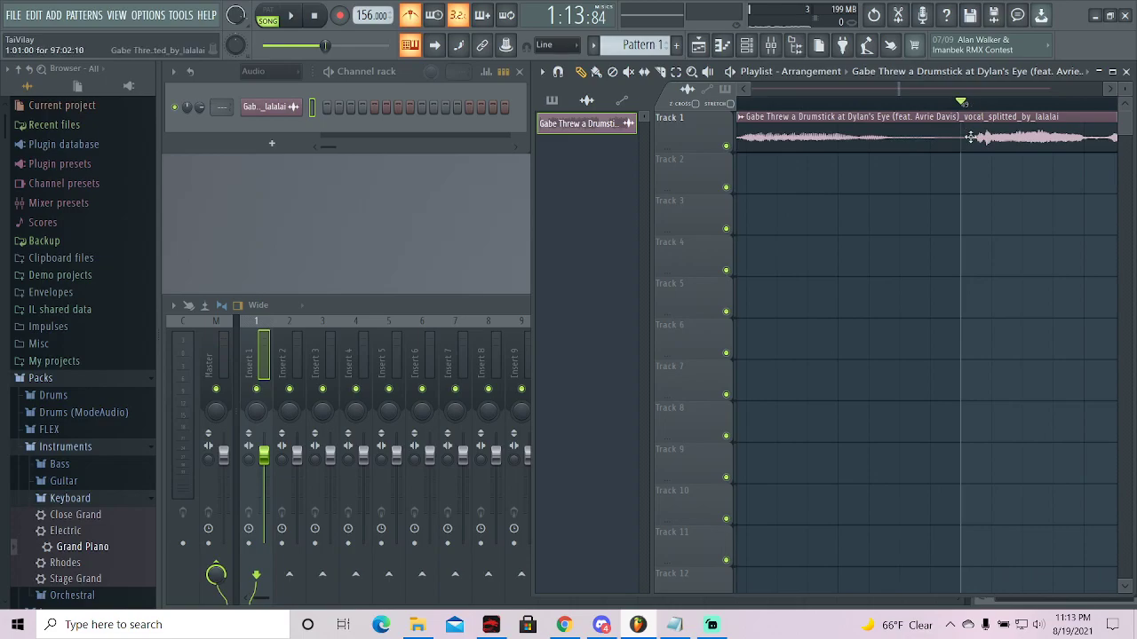
scroll(742, 130, "down", 1)
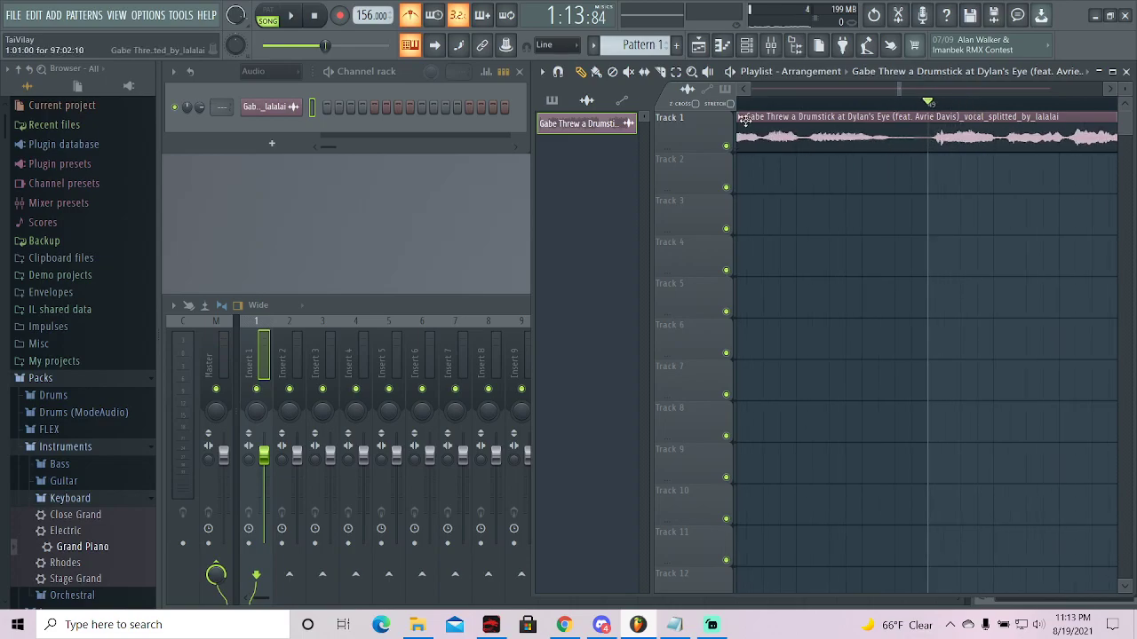
- Open the vocal clip in the Newtime time-warp editor, review its edit and snap options, and close the editor
left_click(744, 119)
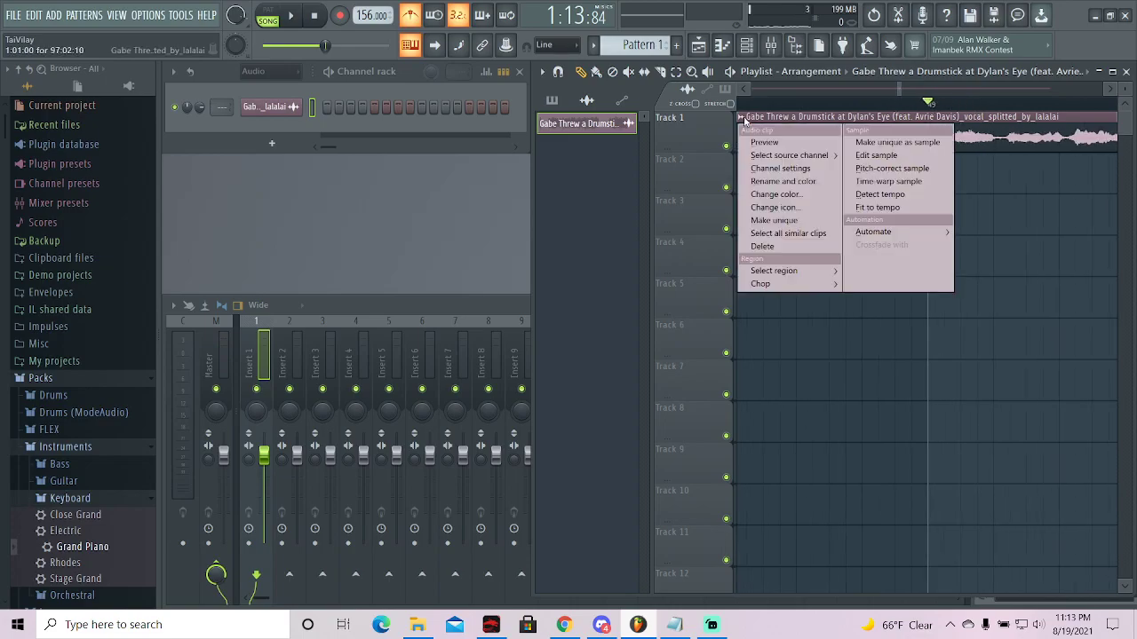
left_click(882, 182)
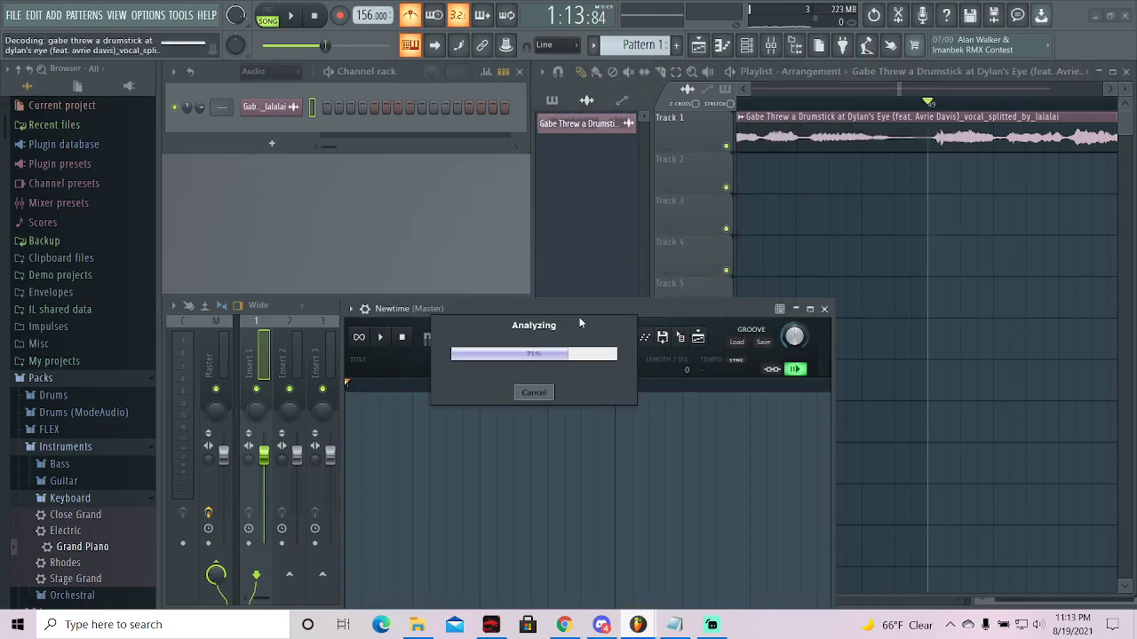
left_click_drag(652, 305, 586, 87)
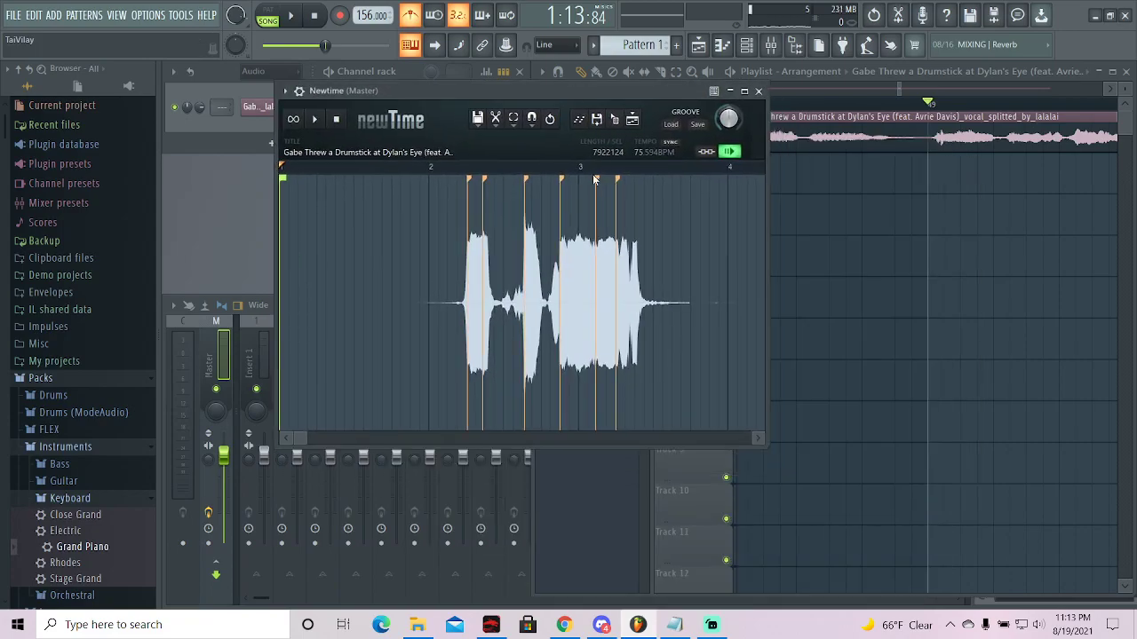
left_click(495, 122)
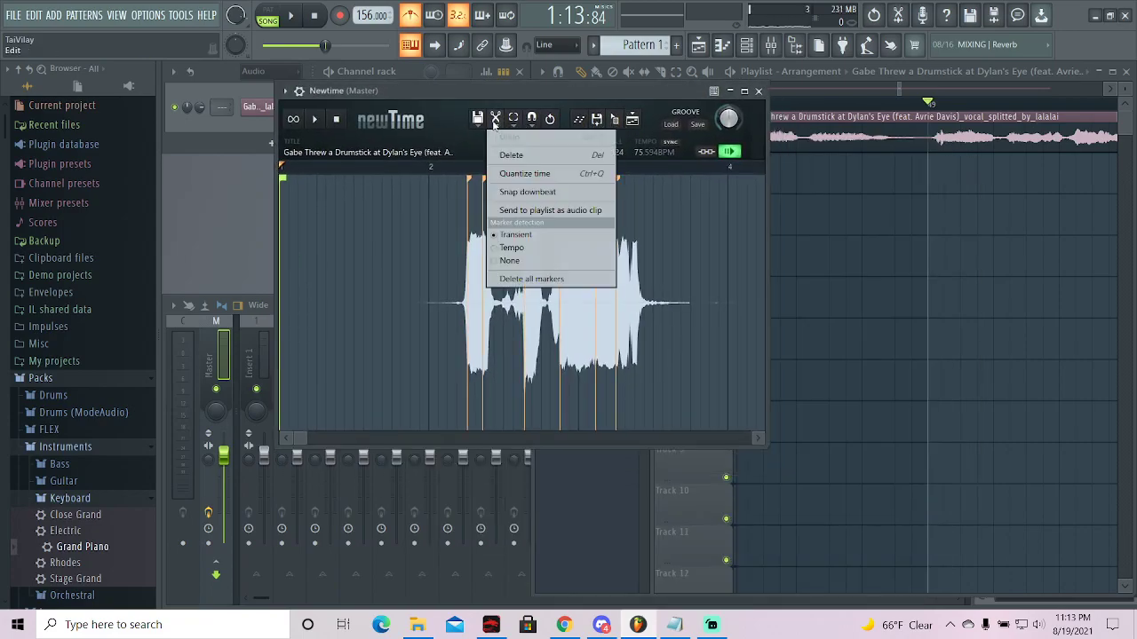
left_click(531, 121)
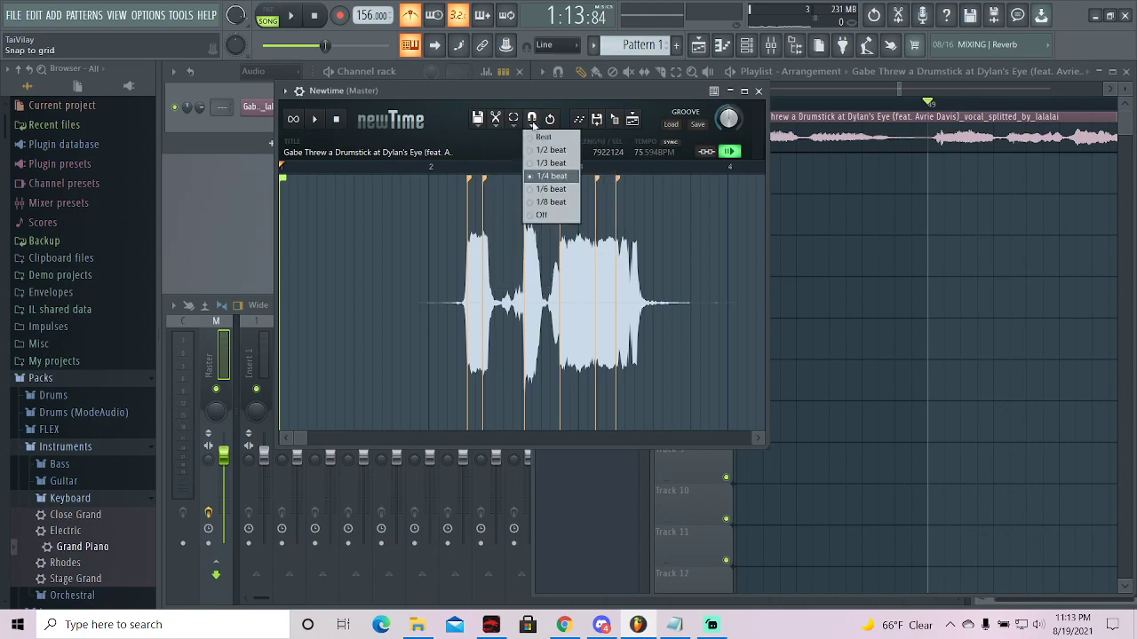
left_click(522, 125)
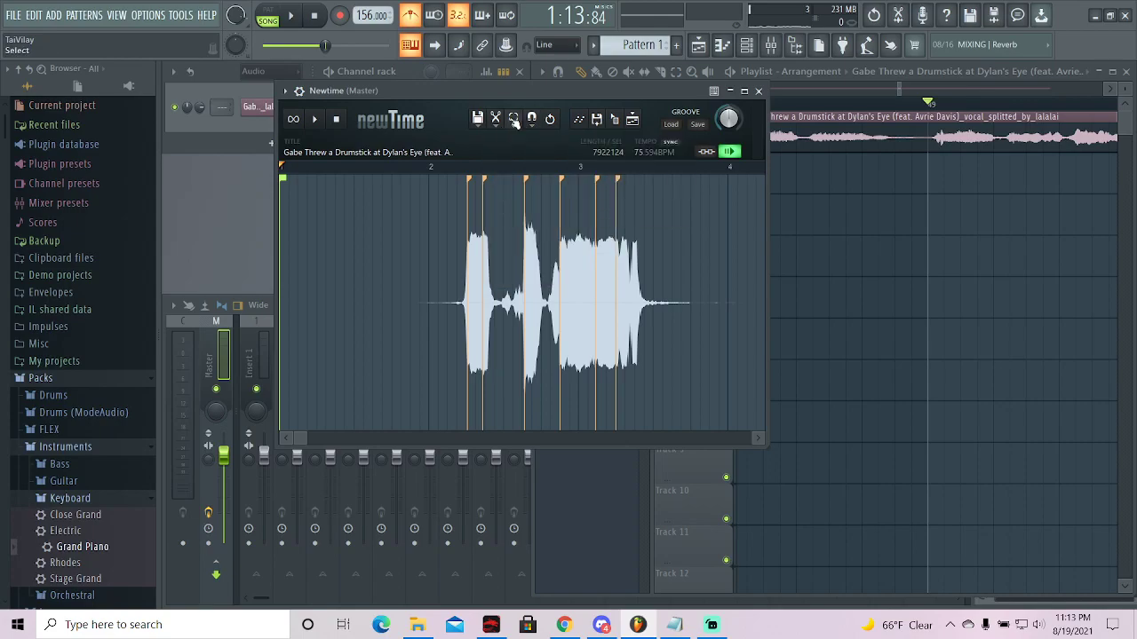
left_click(496, 119)
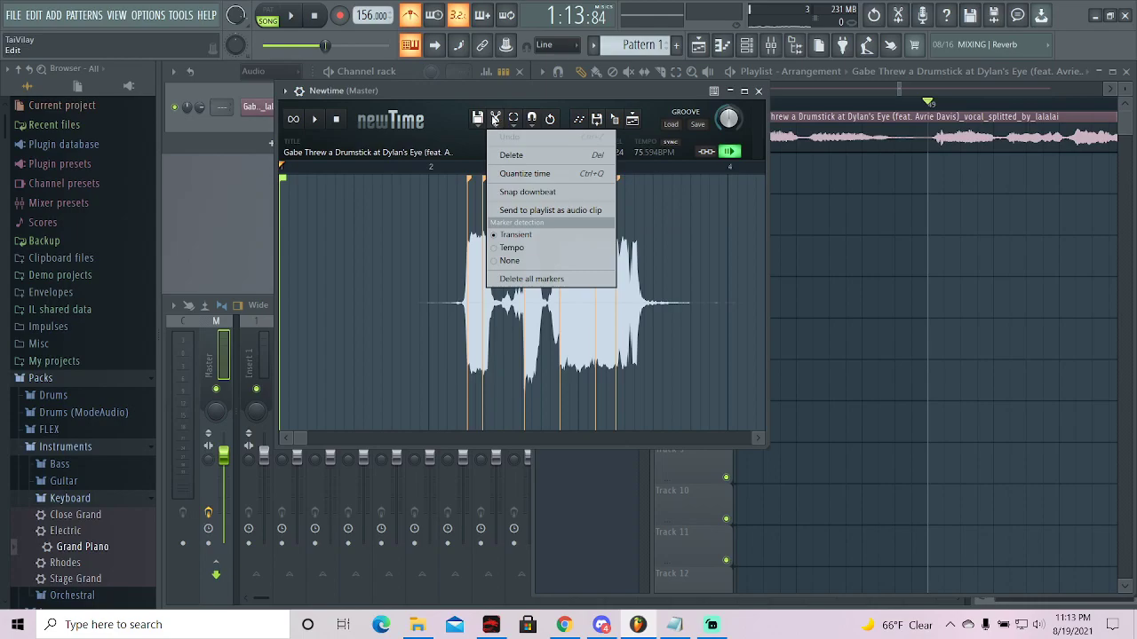
left_click(759, 90)
- Show the patterns in the playlist picker and add a FLEX instrument channel
scroll(889, 195, "down", 5)
left_click_drag(905, 90, 755, 91)
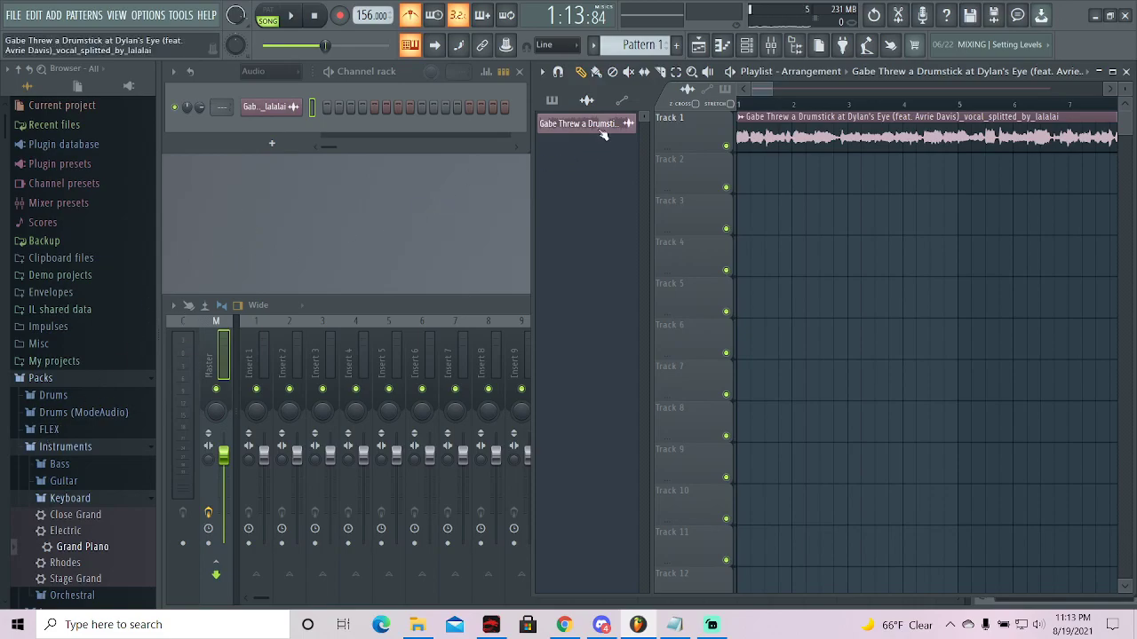
left_click(552, 101)
left_click(272, 144)
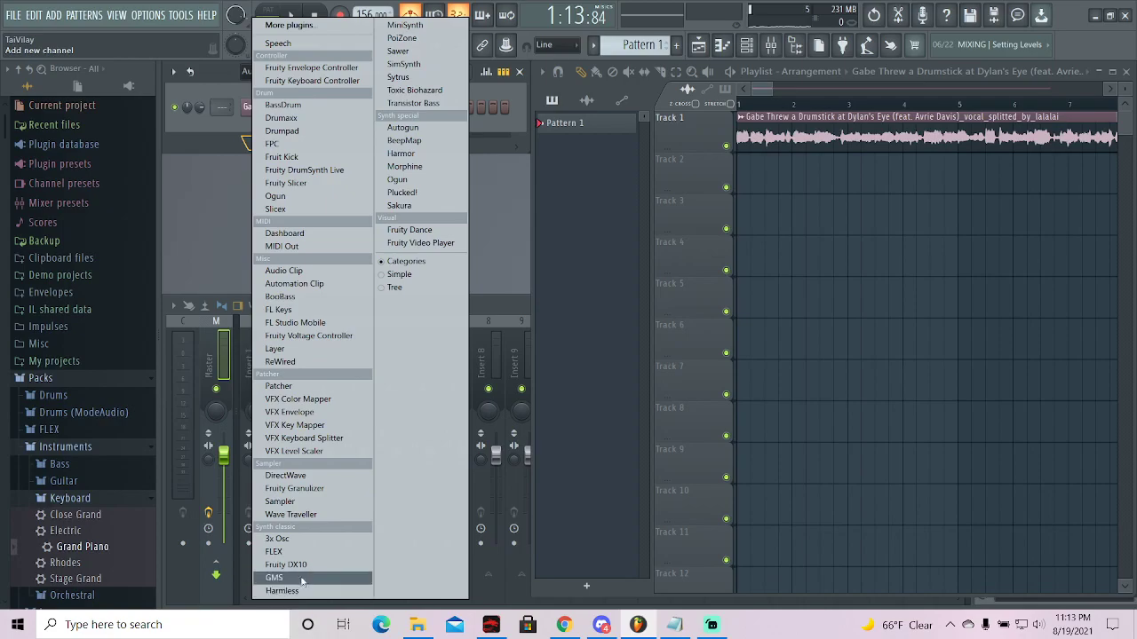
left_click(274, 552)
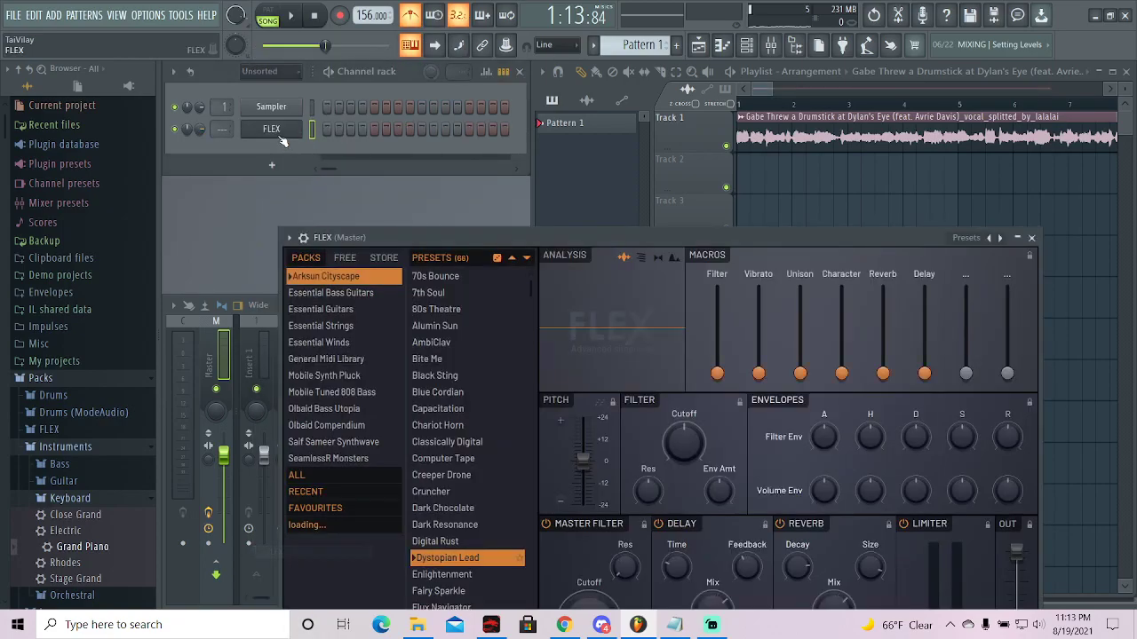
left_click_drag(555, 235, 504, 82)
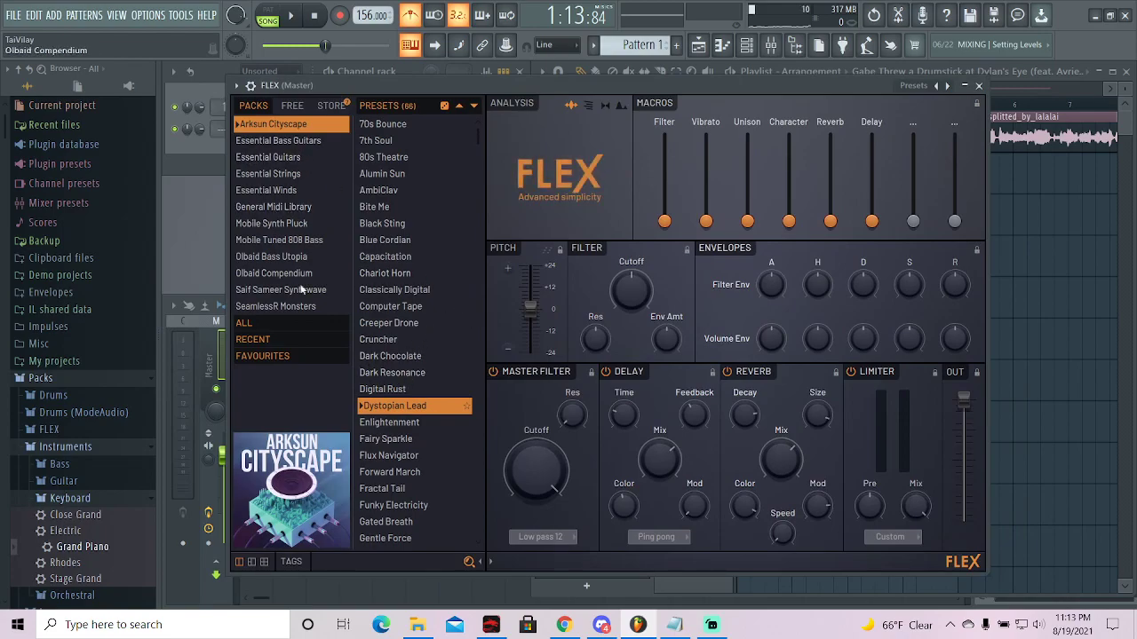
- Browse the FLEX packs through to Olbaid Bass Utopia and load its Hammer Head preset
left_click(283, 157)
left_click(282, 173)
left_click(282, 188)
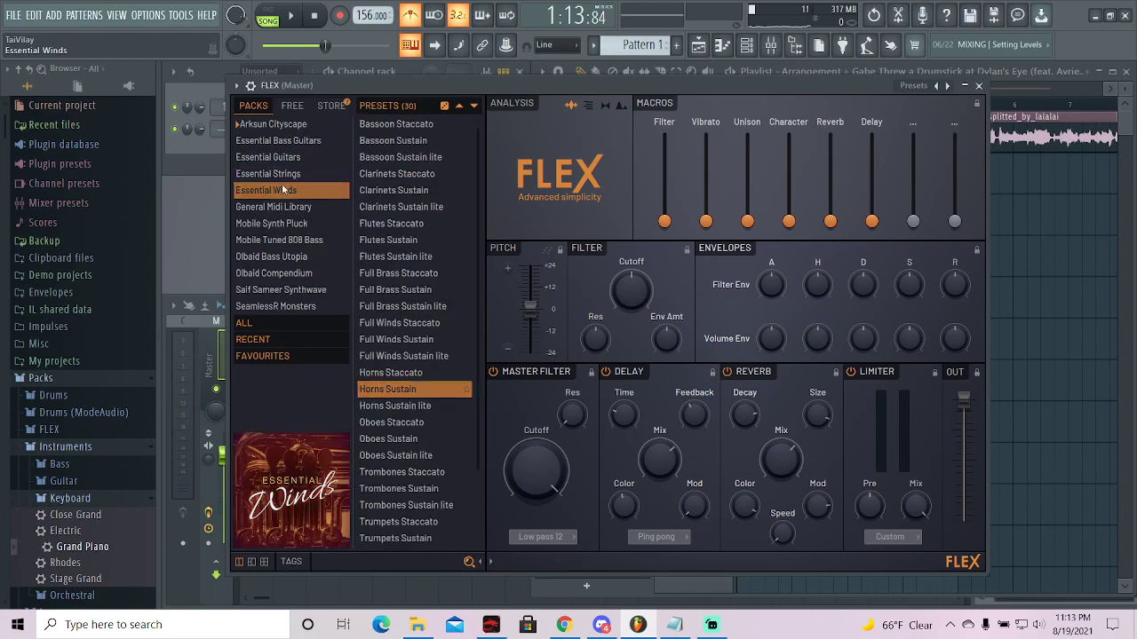
left_click(280, 221)
left_click(285, 240)
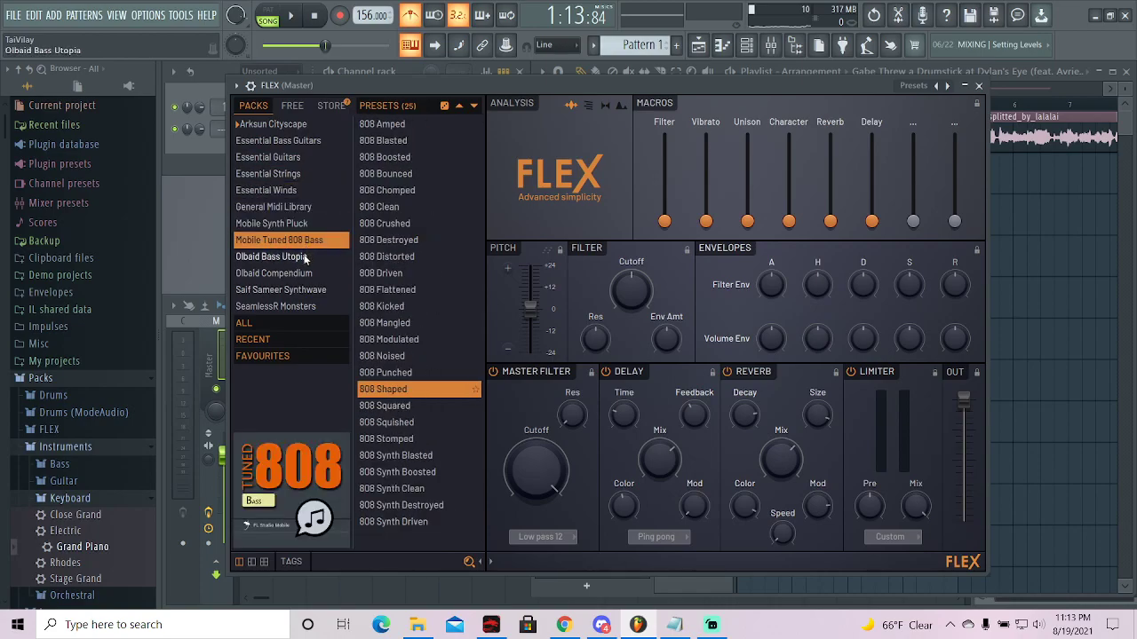
left_click(300, 257)
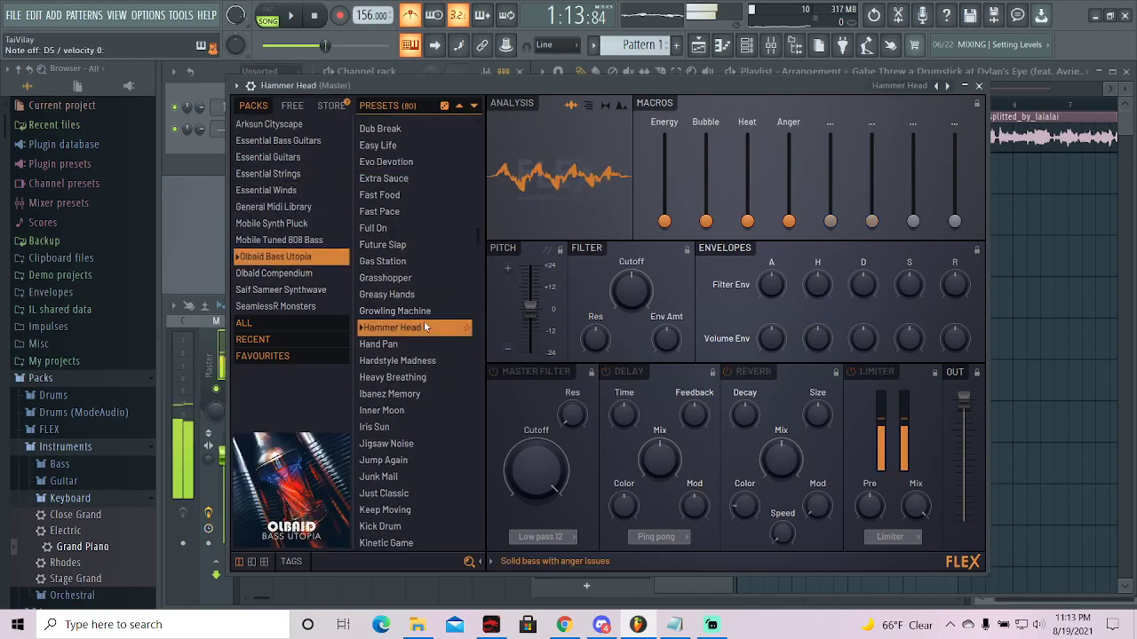
- Search all FLEX packs for "futu", load the Future Slap preset and turn off its delay and reverb
left_click(300, 322)
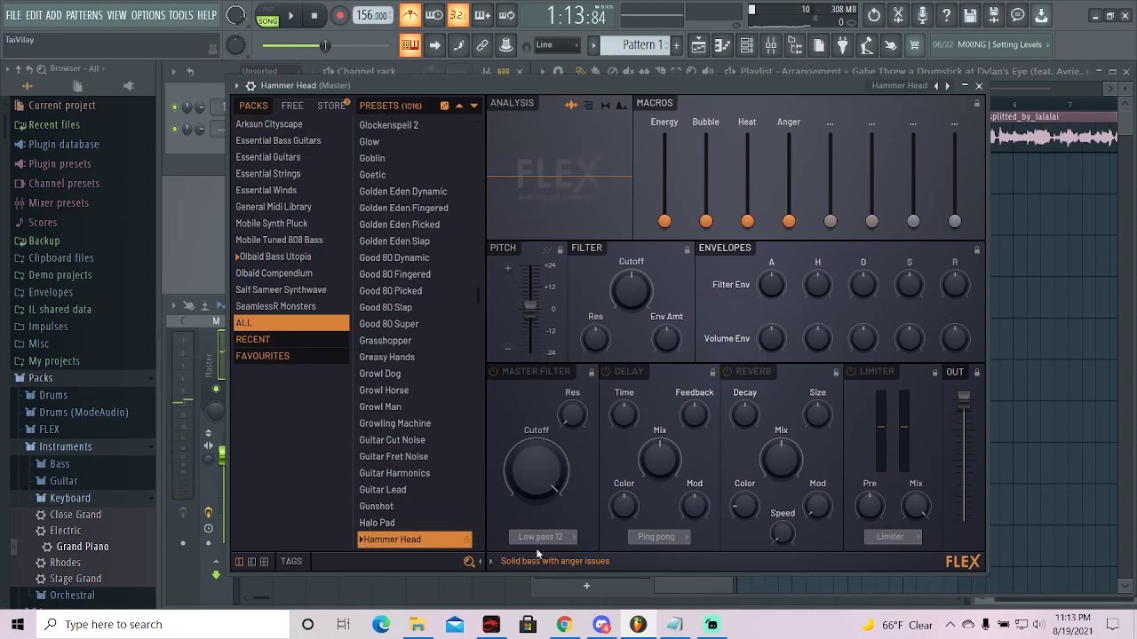
type("futu")
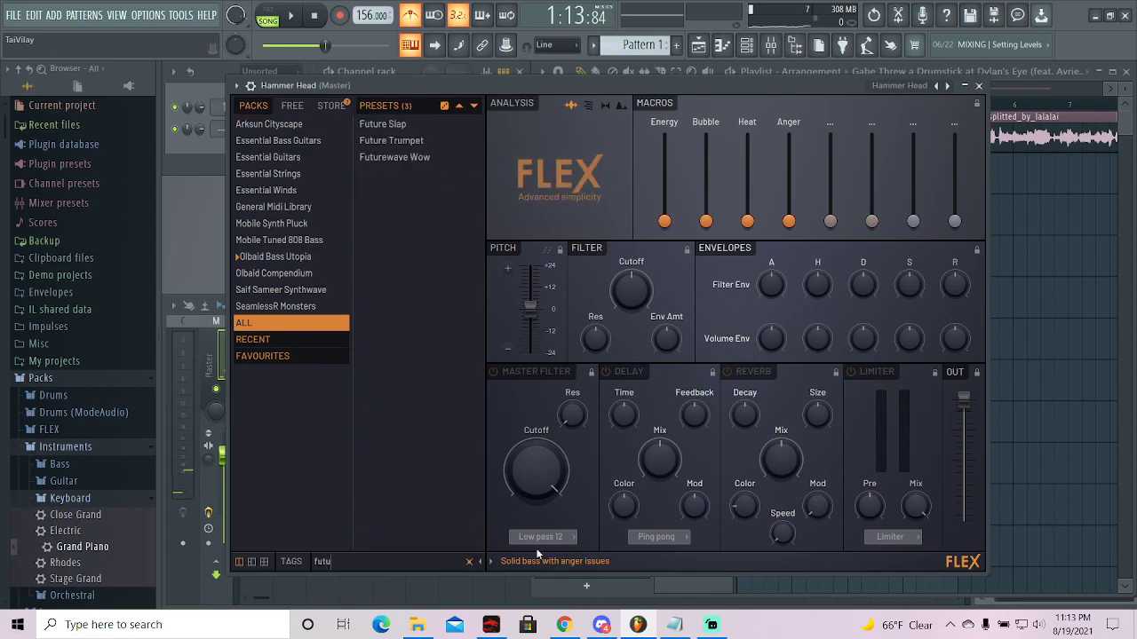
left_click(414, 121)
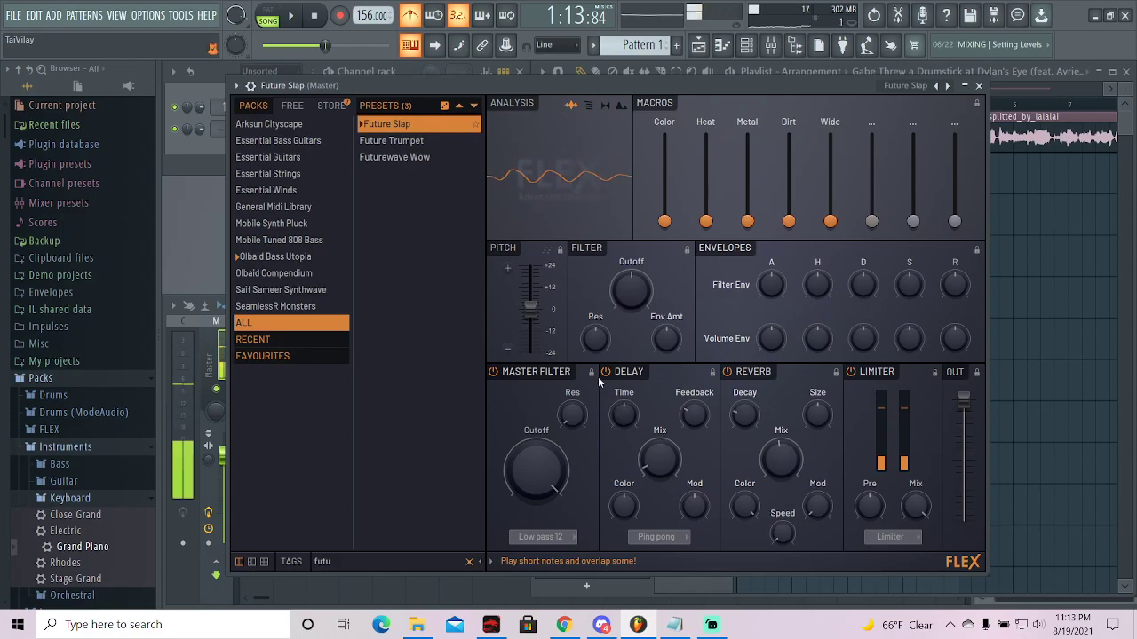
left_click(729, 373)
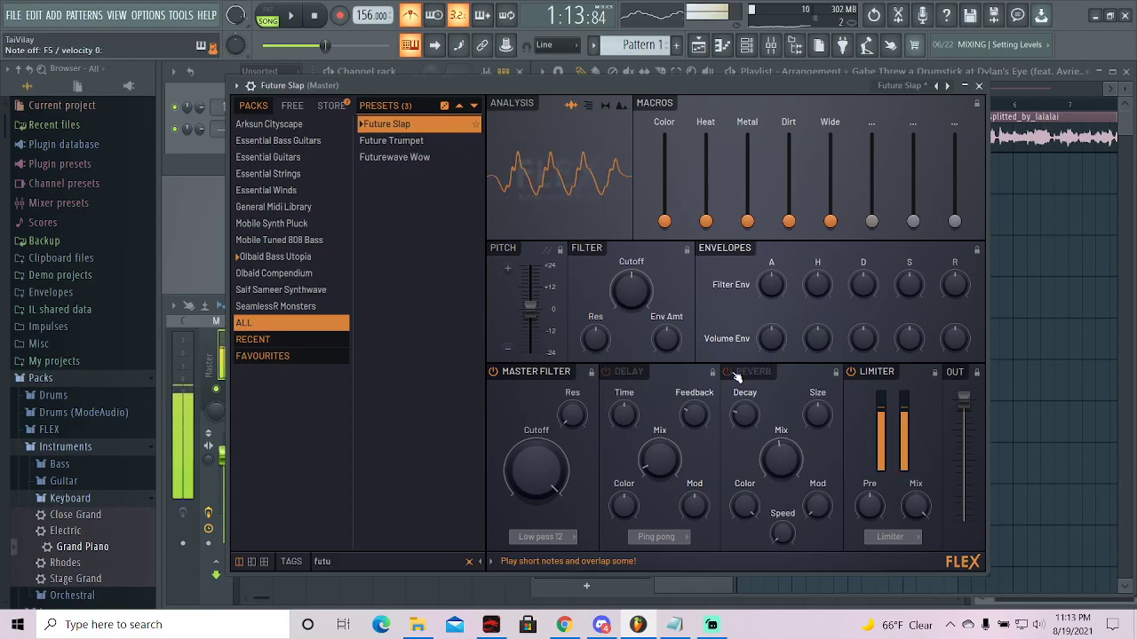
left_click(979, 85)
key("c")
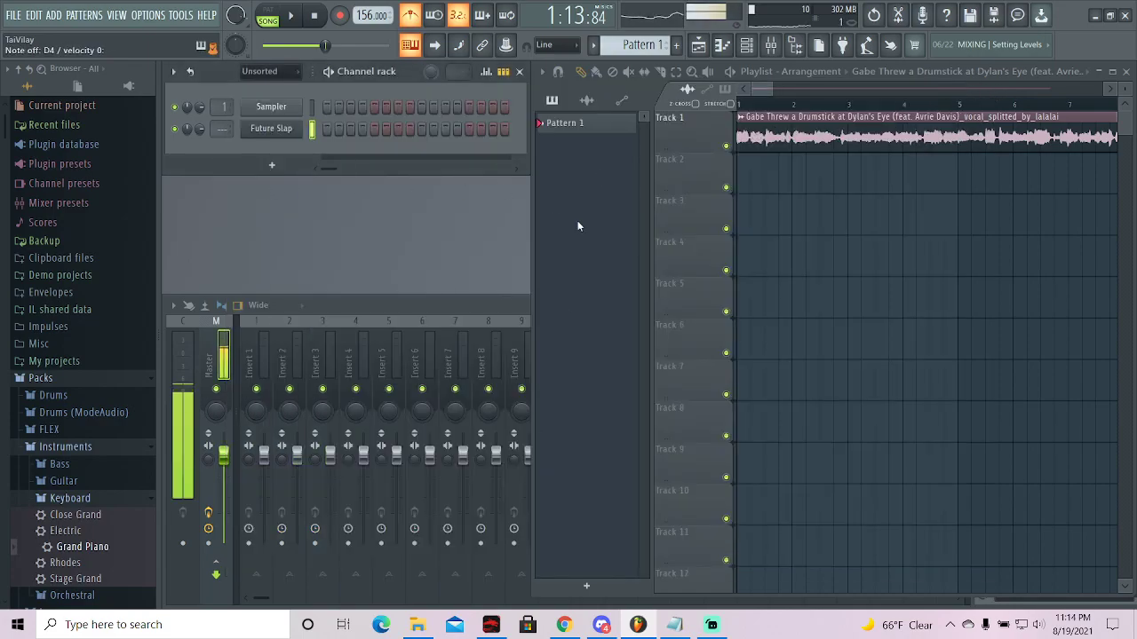
- Rename Pattern 1 to "piano" and add a second pattern named "bass"
key("F2")
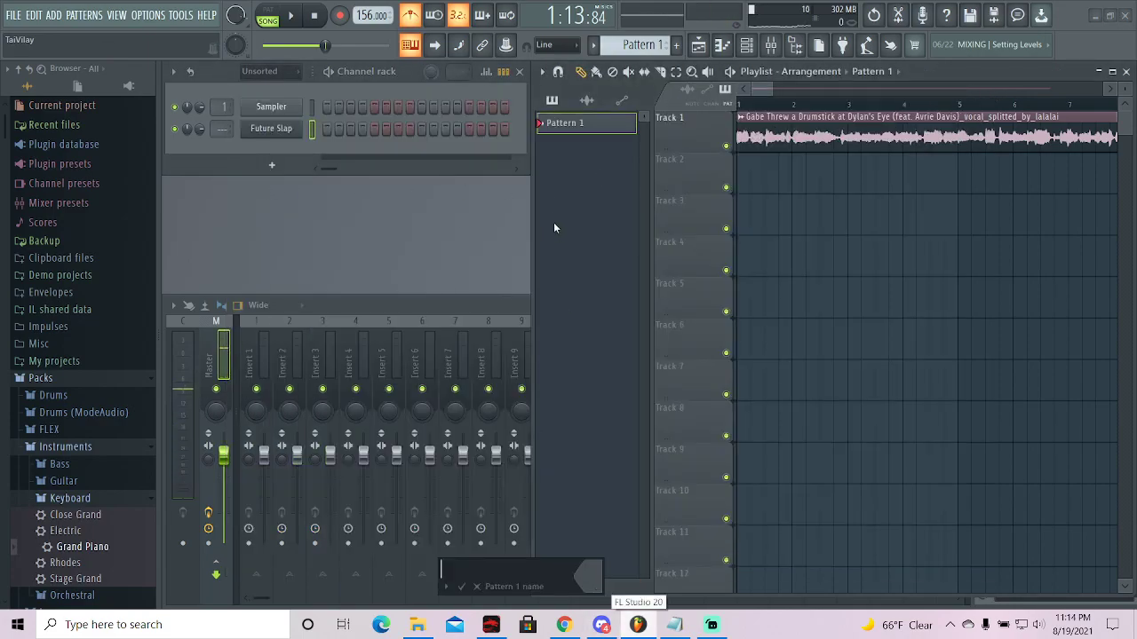
type("piano")
key("Return")
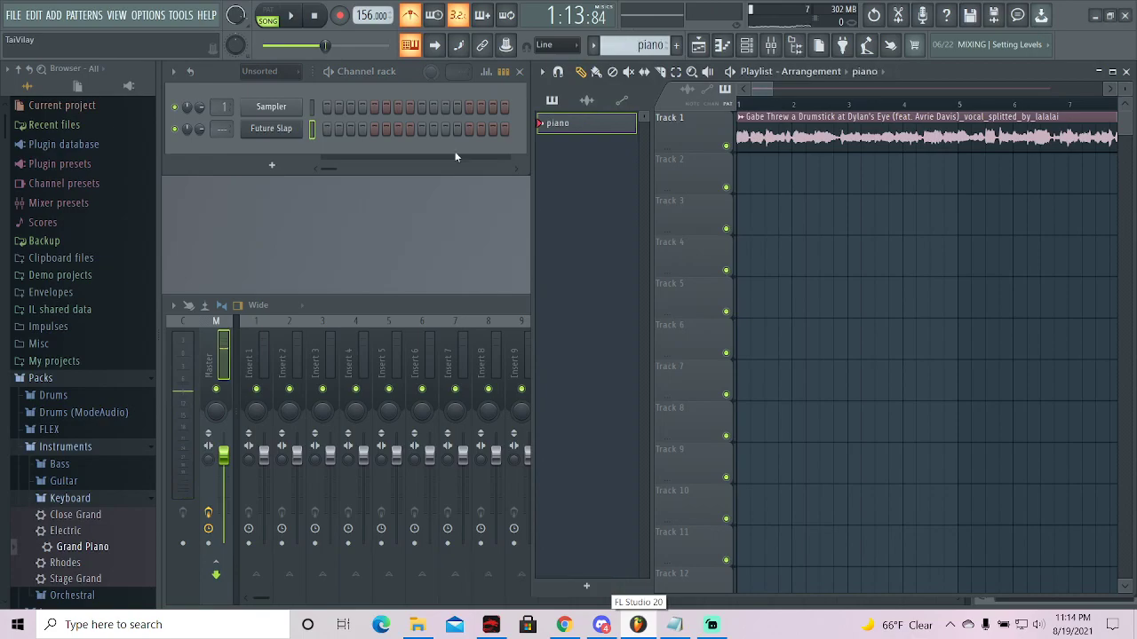
left_click(573, 587)
type("bass")
key("Return")
- Make the piano pattern active and add the Grand Piano from the Keyboard instrument pack as a new channel
left_click(568, 127)
left_click(294, 165)
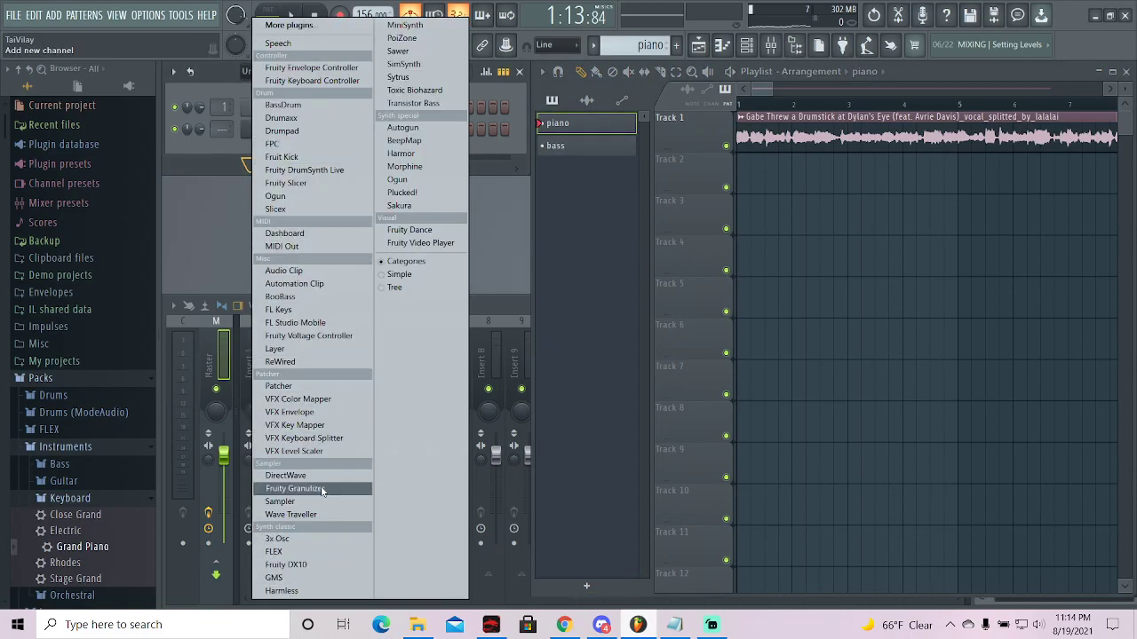
left_click(218, 270)
left_click_drag(60, 538, 288, 158)
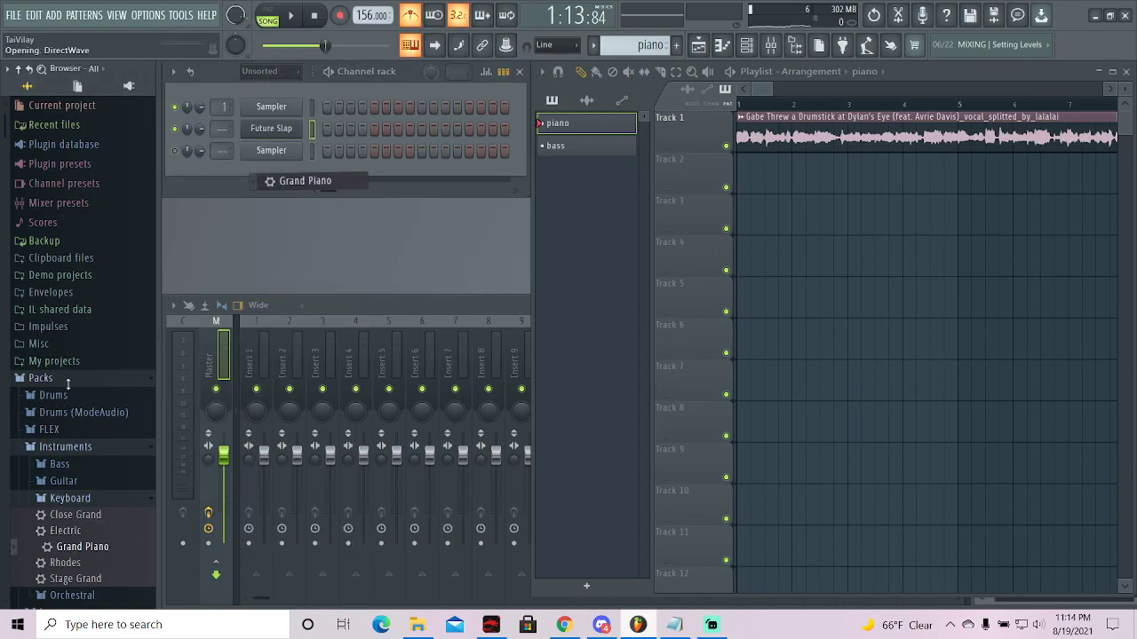
scroll(115, 359, "down", 5)
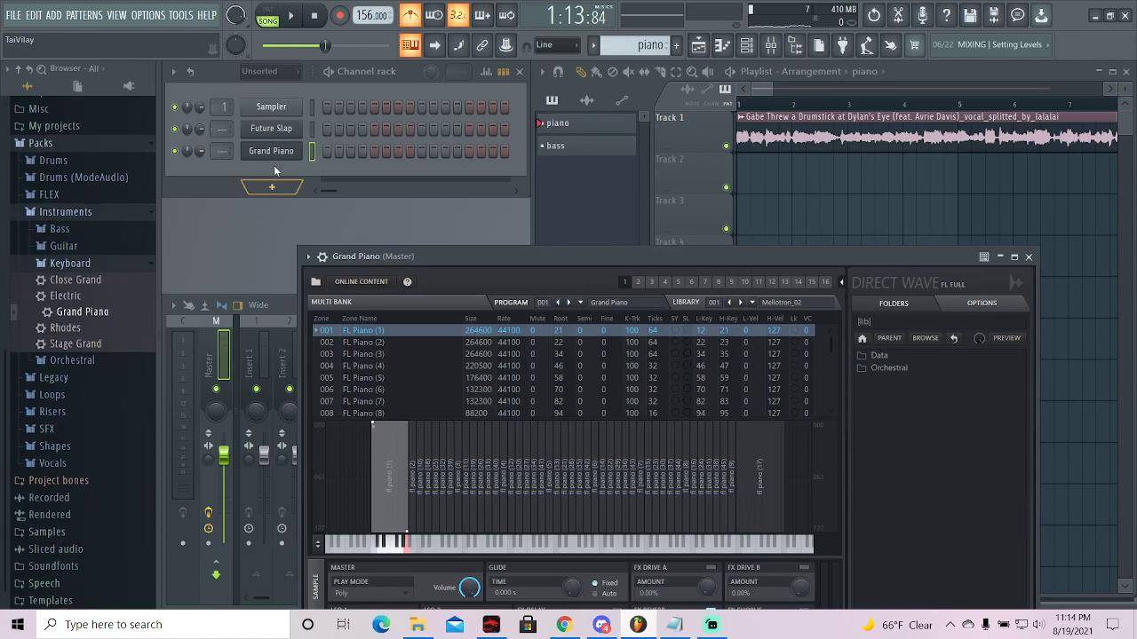
- Play the vocal repeatedly from the start and work out a matching melody on the Grand Piano
left_click(311, 13)
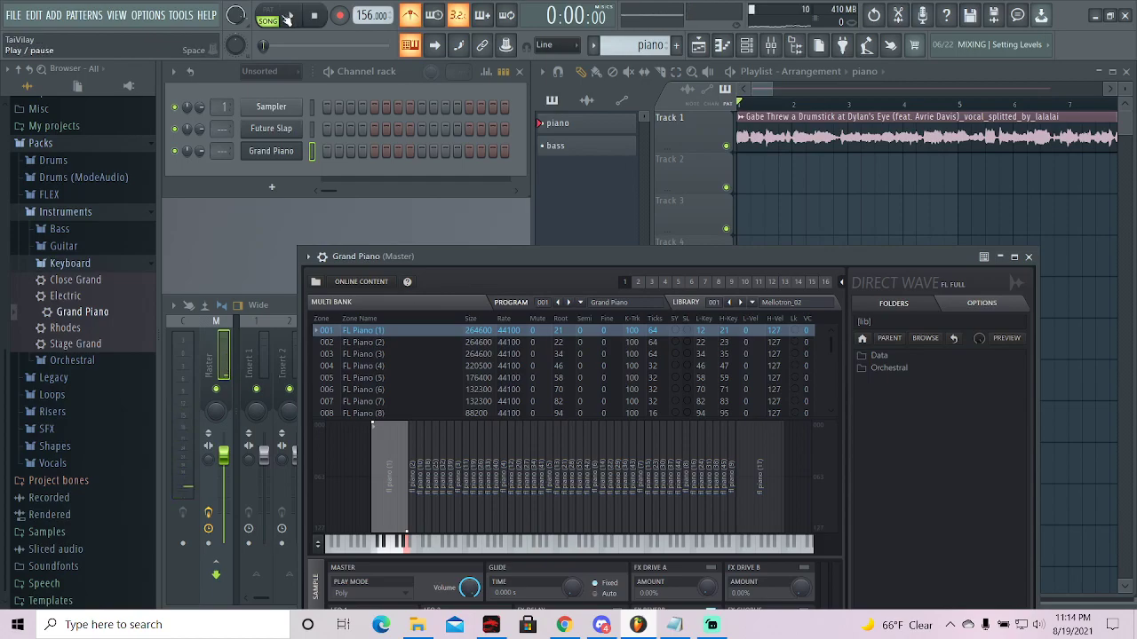
left_click(289, 15)
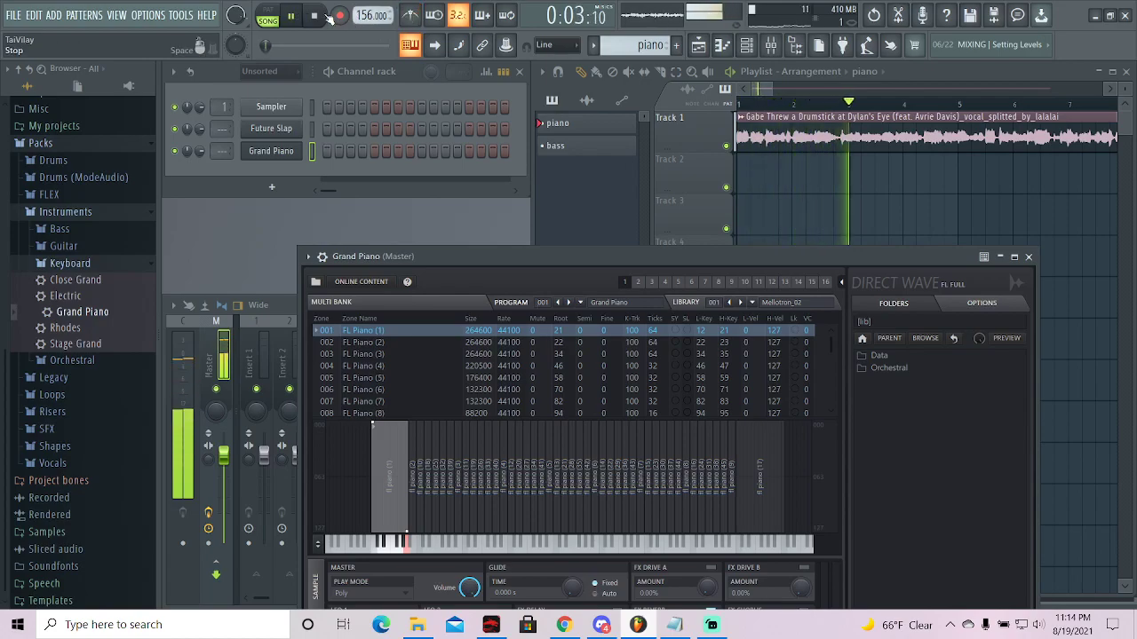
left_click(321, 15)
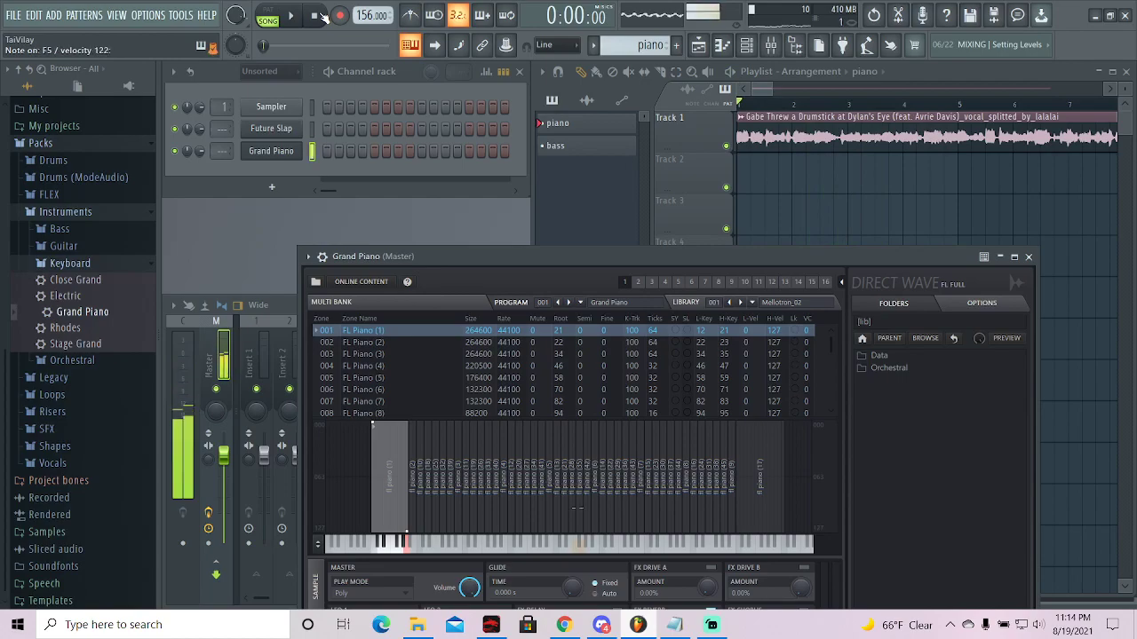
key("space")
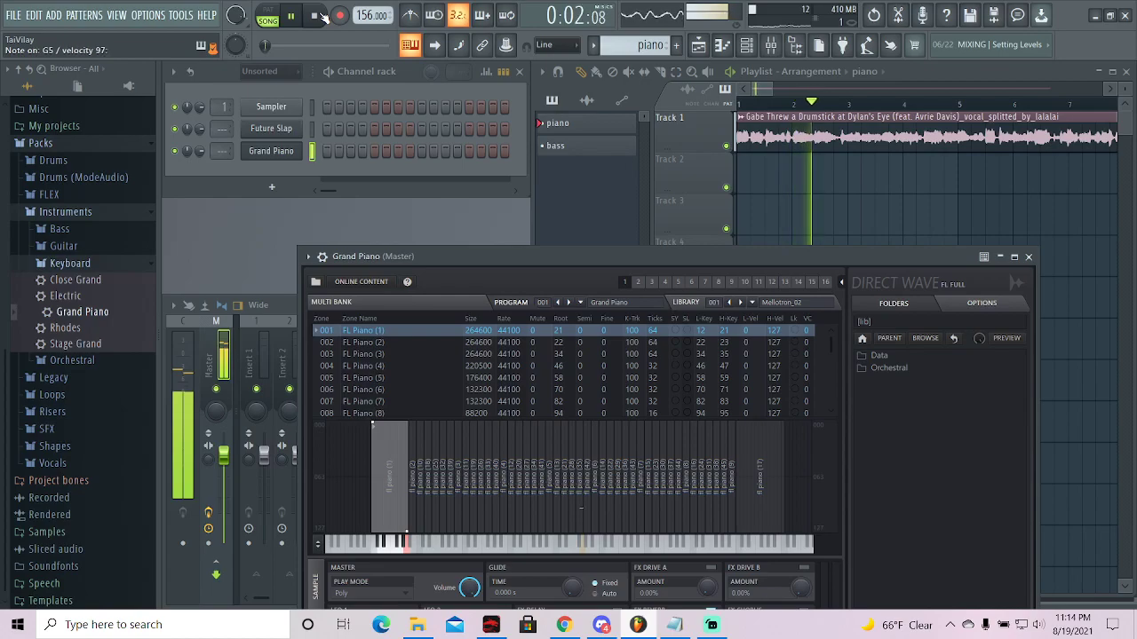
key("space")
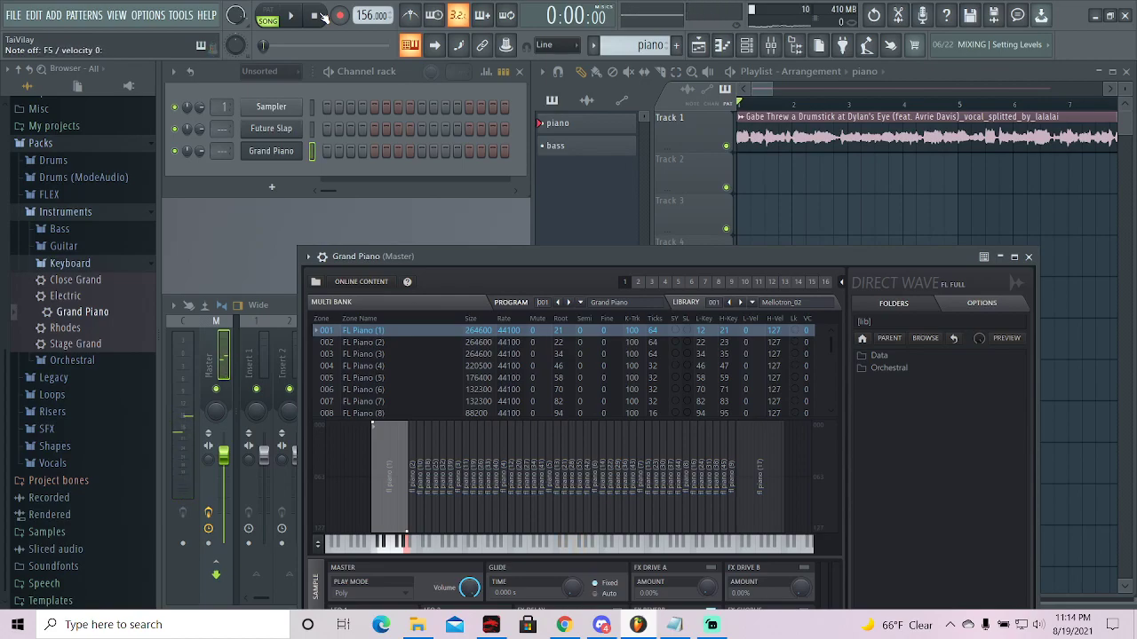
key("space")
key("space")
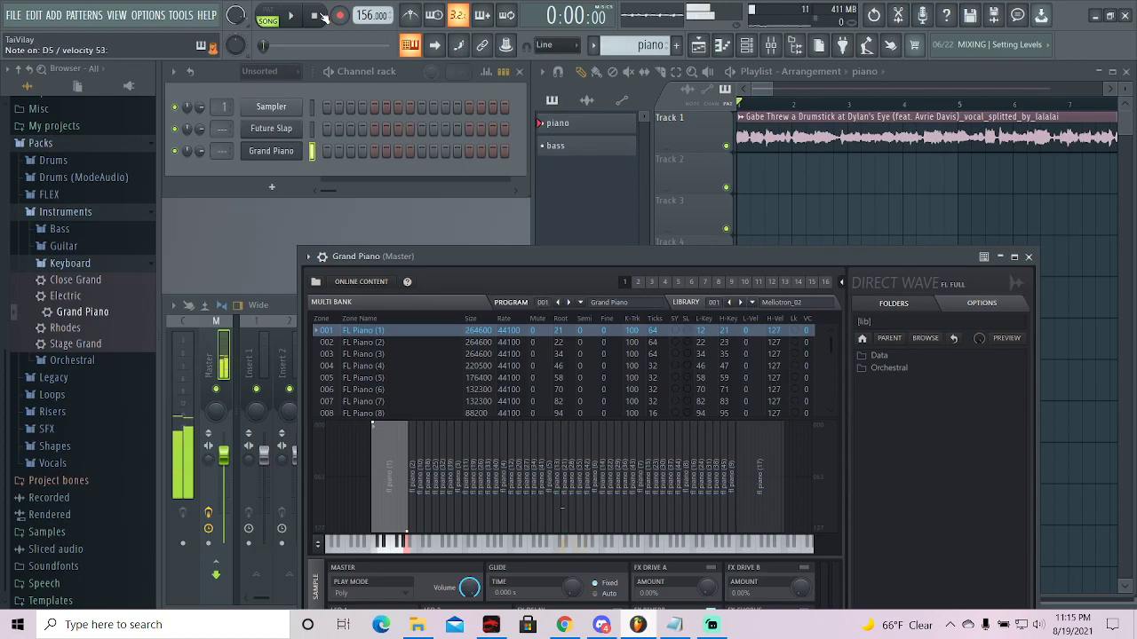
key("space")
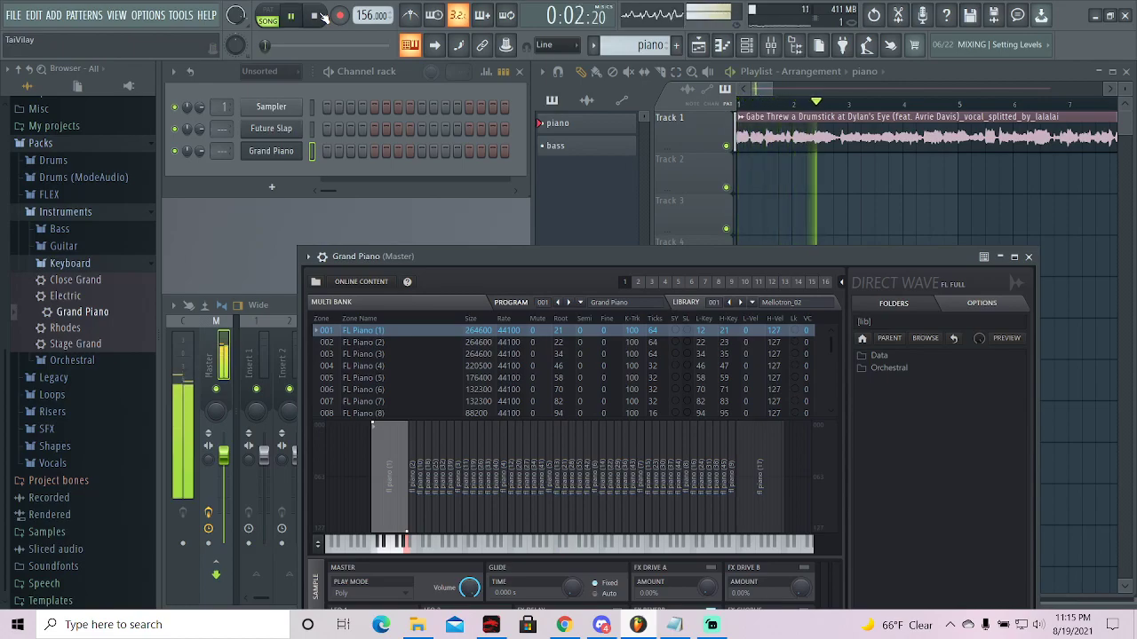
left_click(322, 14)
key("space")
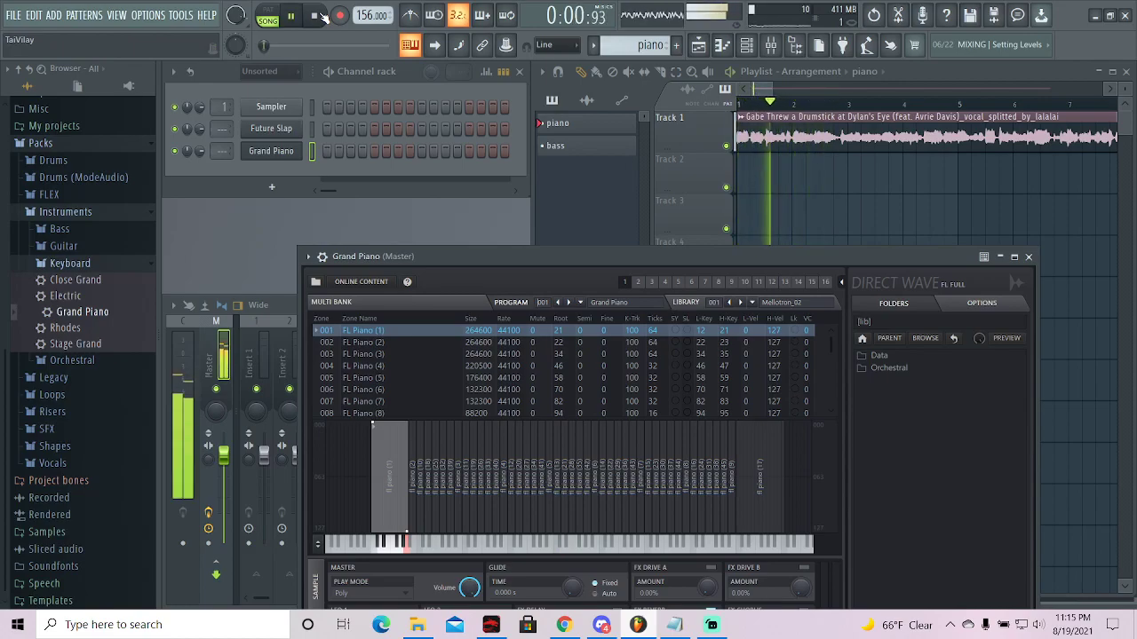
key("space")
- Move the vocal clip on Track 1 so it starts at bar 2 and play the arrangement from the beginning
left_click_drag(830, 133, 872, 141)
left_click_drag(609, 125, 806, 128)
scroll(771, 92, "right", 1)
scroll(746, 89, "left", 1)
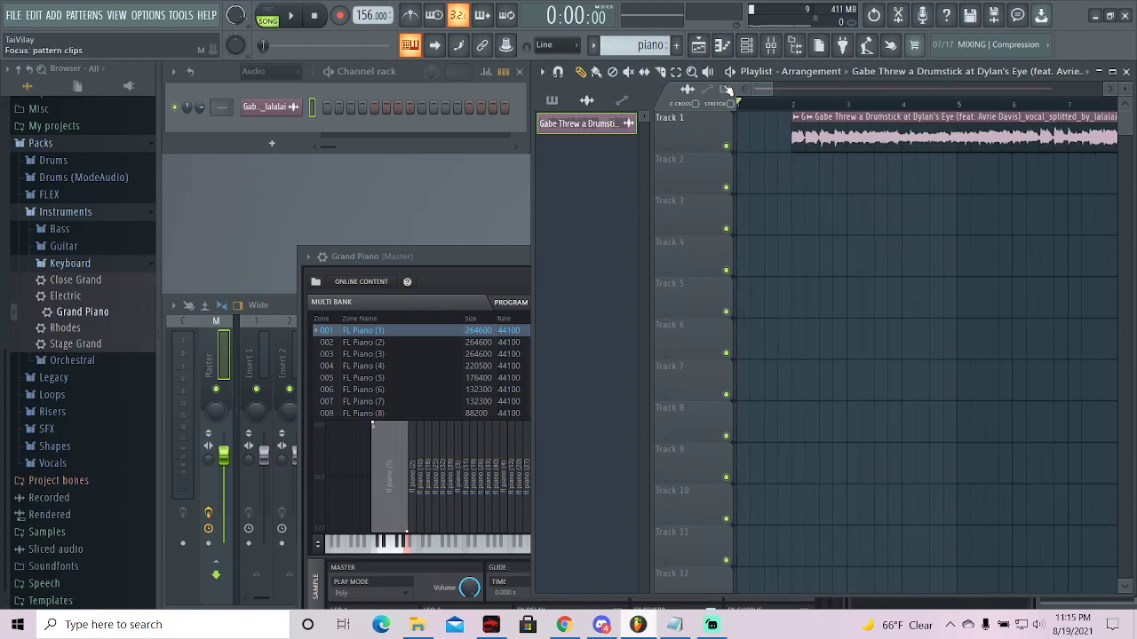
key("space")
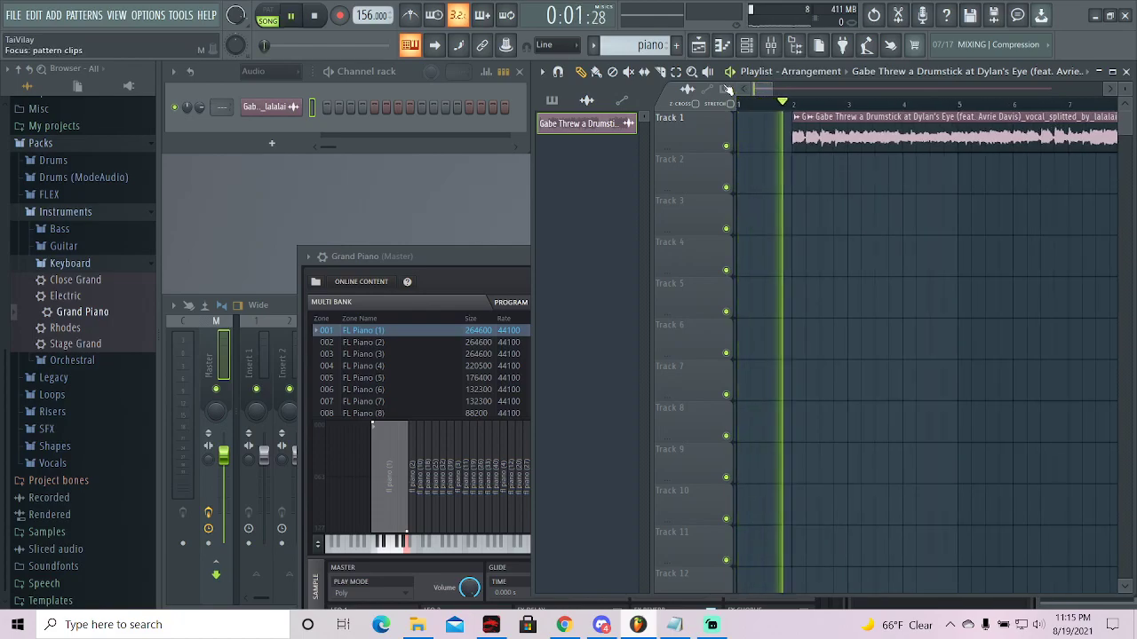
key("space")
- Filter the channel rack to unsorted channels and bring the Grand Piano channel back up
left_click(266, 71)
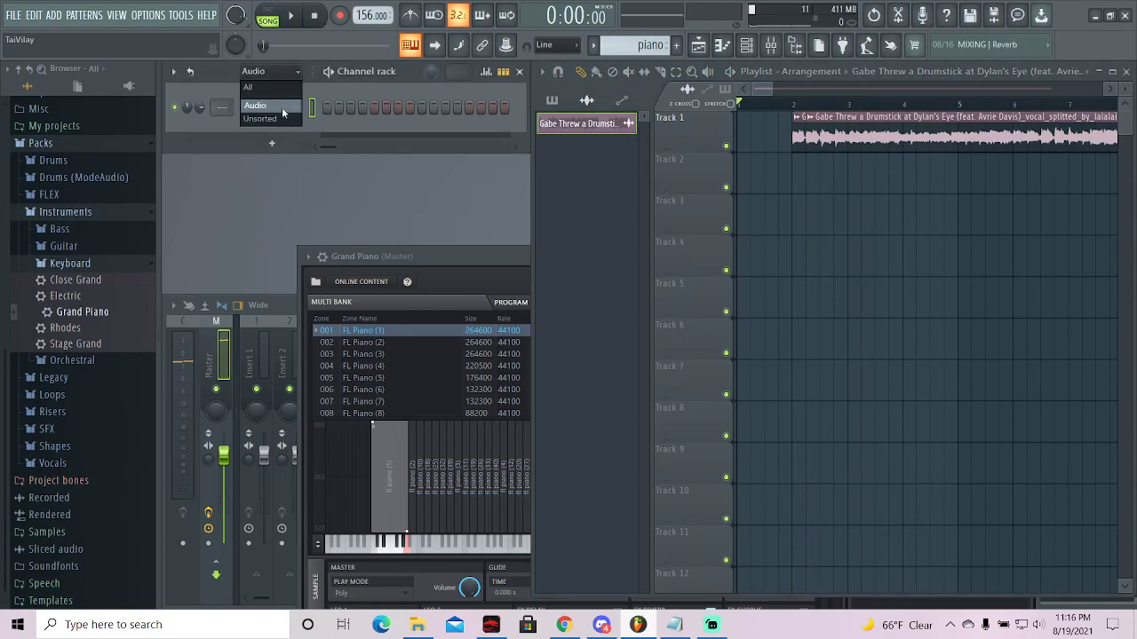
left_click(266, 118)
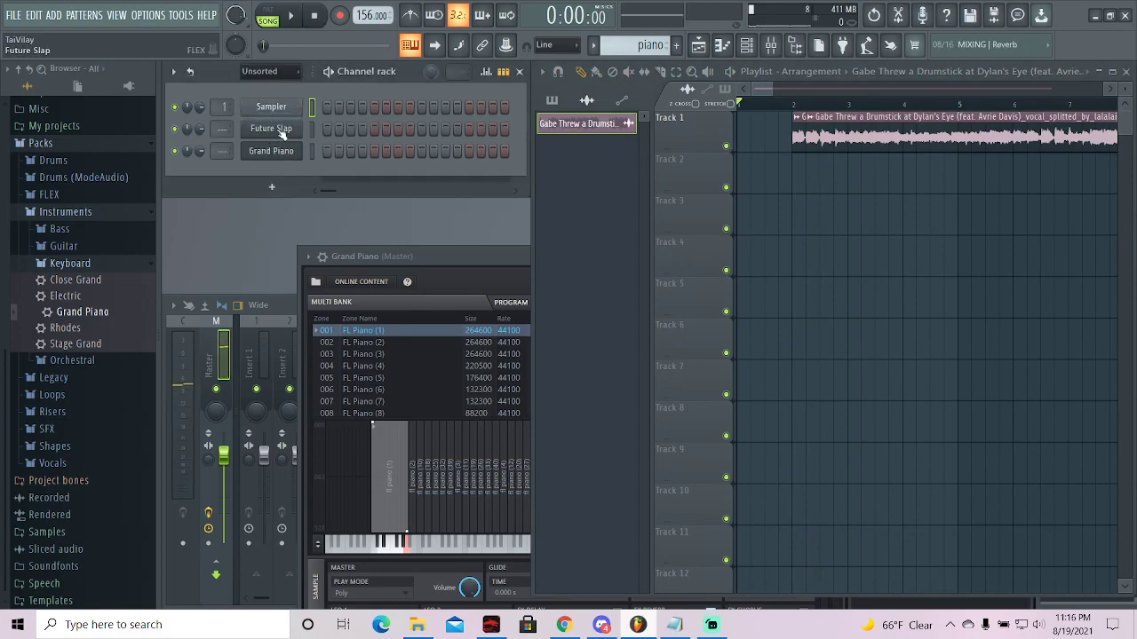
left_click(281, 131)
left_click(982, 84)
left_click(271, 151)
left_click(271, 151)
- Switch to Chrome to check the remaining time on the one-hour timer, and return to FL Studio
key("super+Tab")
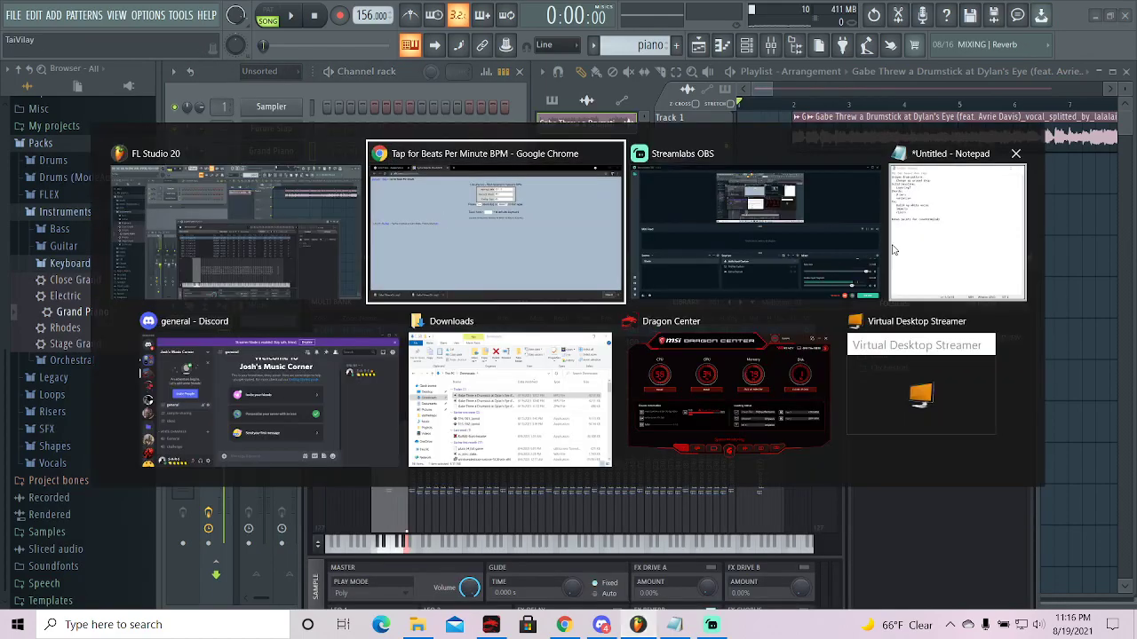
left_click(444, 178)
left_click(348, 12)
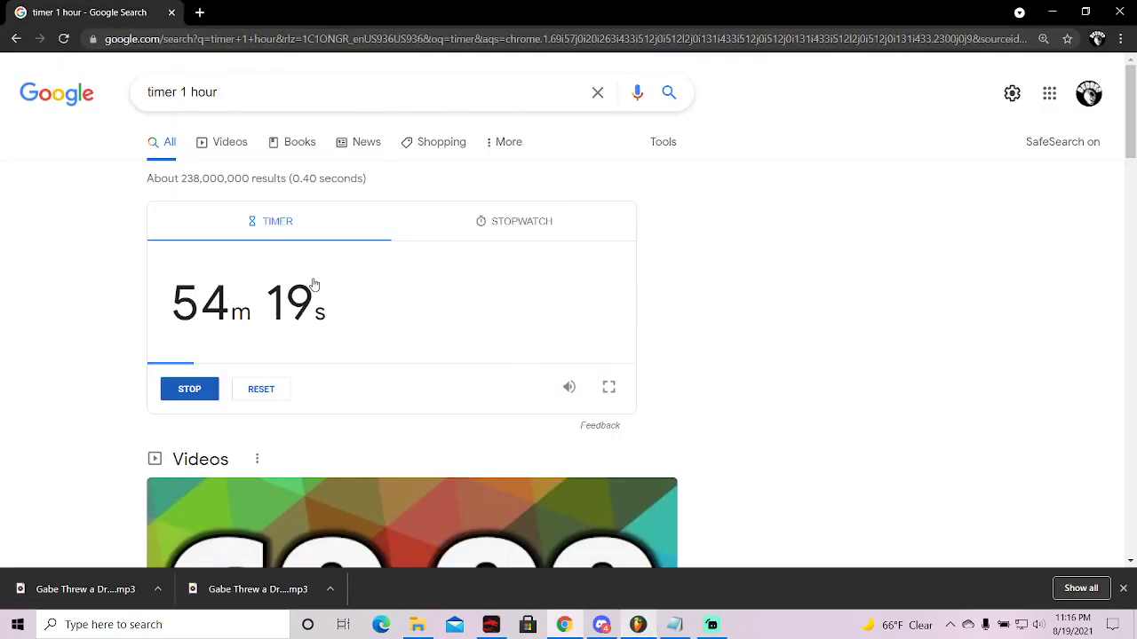
key("alt+Tab")
- Make the Track 1 vocal one continuous clip from bar 2 and rehearse the Grand Piano melody against it
left_click(296, 15)
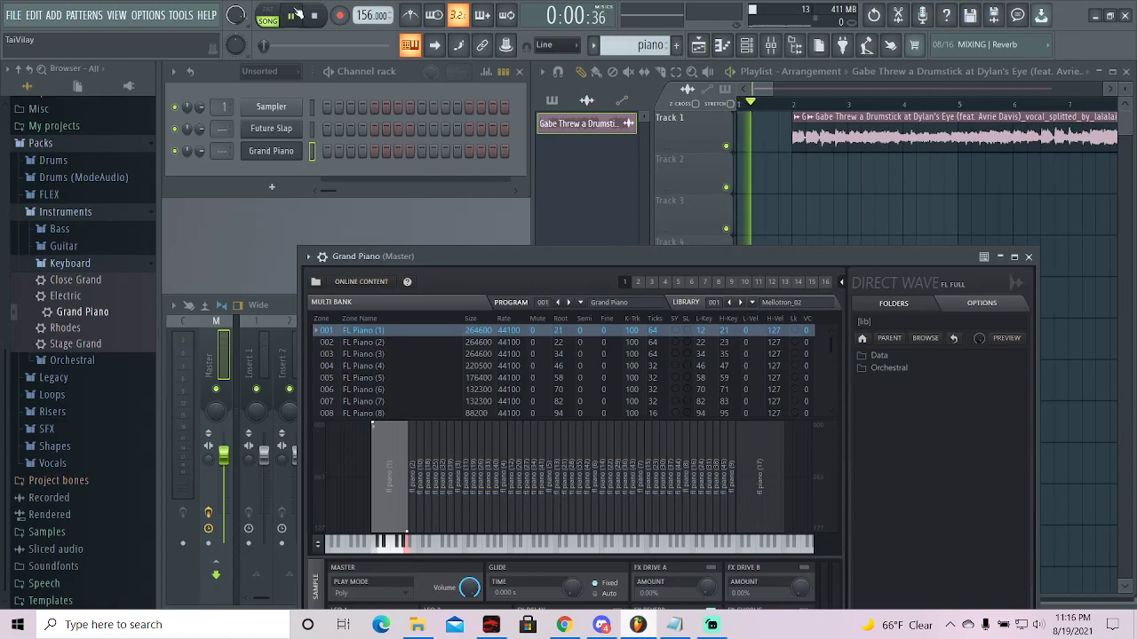
left_click(317, 15)
left_click(298, 16)
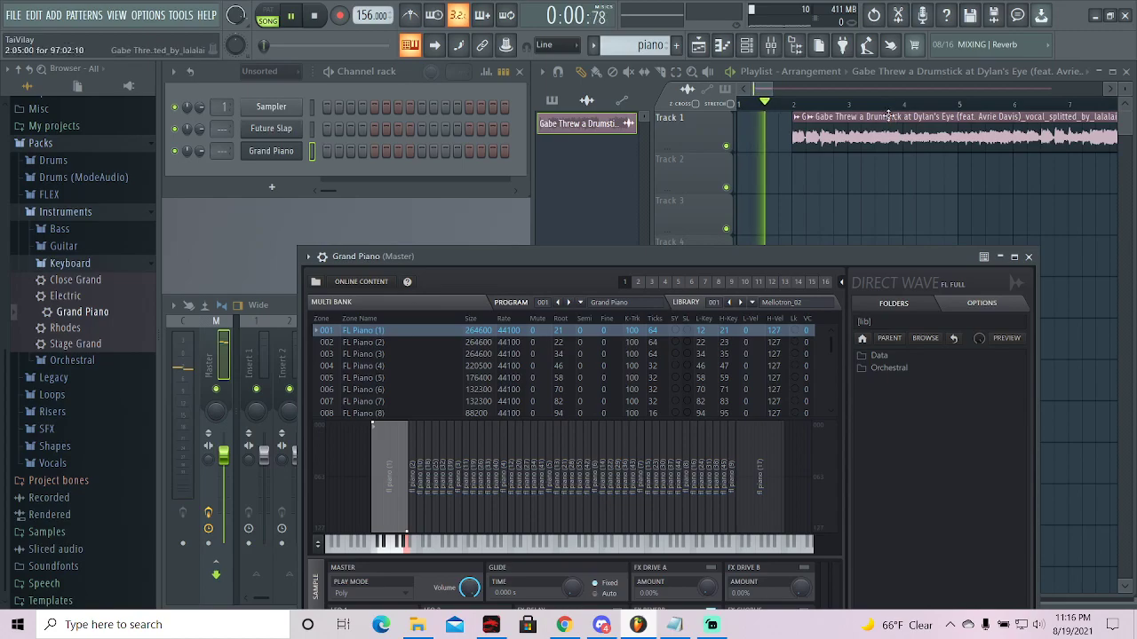
left_click(782, 130)
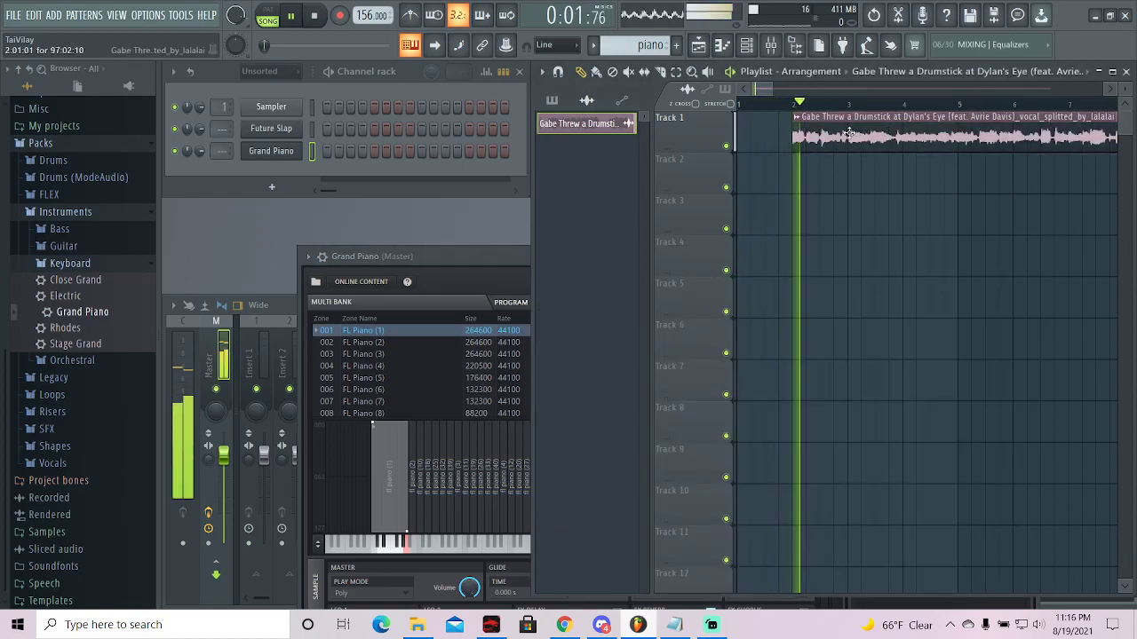
left_click(314, 15)
left_click(297, 16)
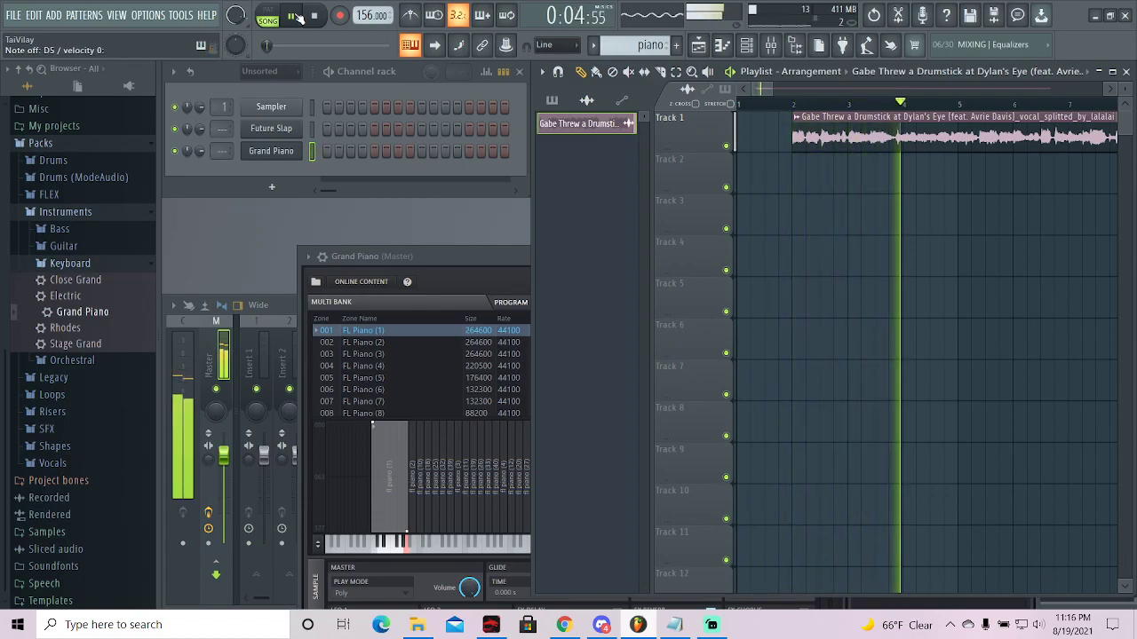
key("space")
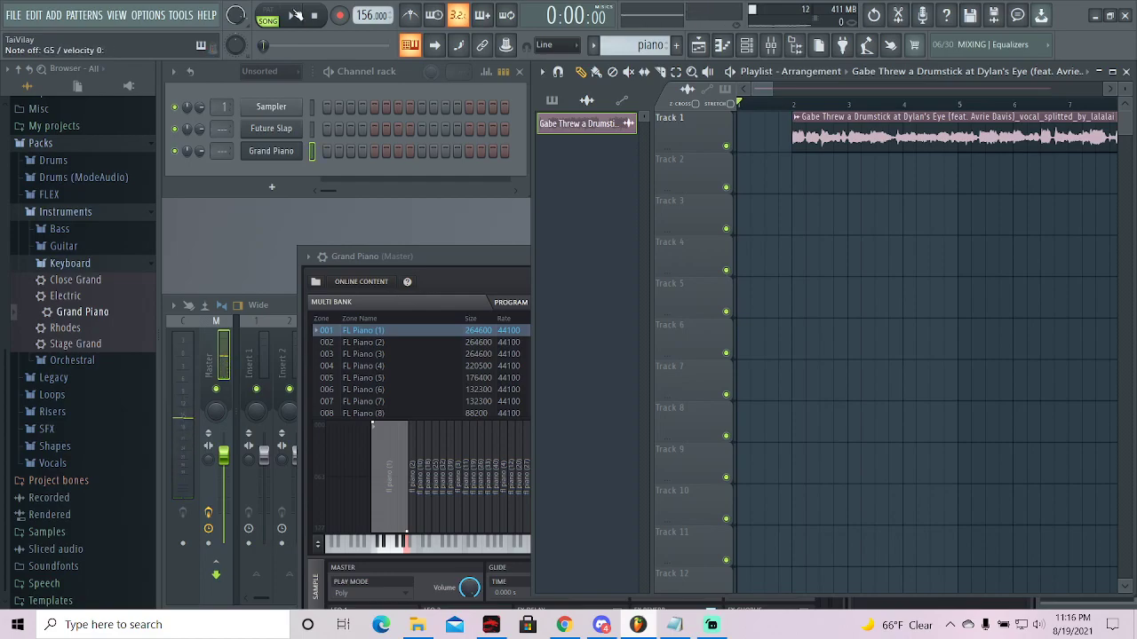
- Open the Grand Piano channel's piano roll and arm recording
right_click(282, 153)
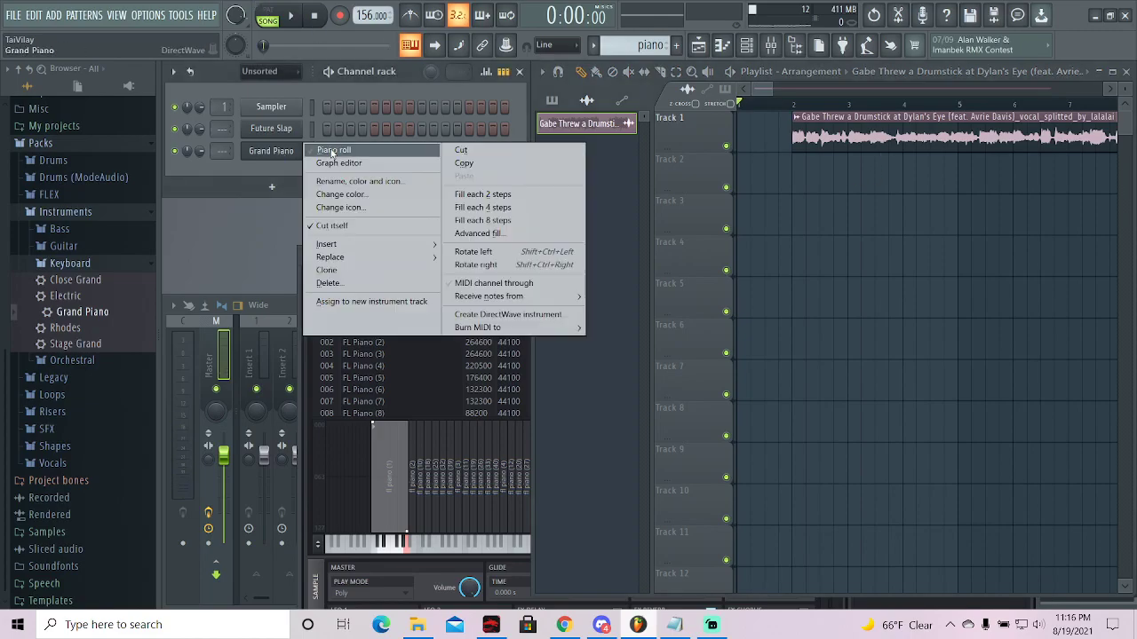
left_click(328, 153)
key("r")
left_click(548, 385)
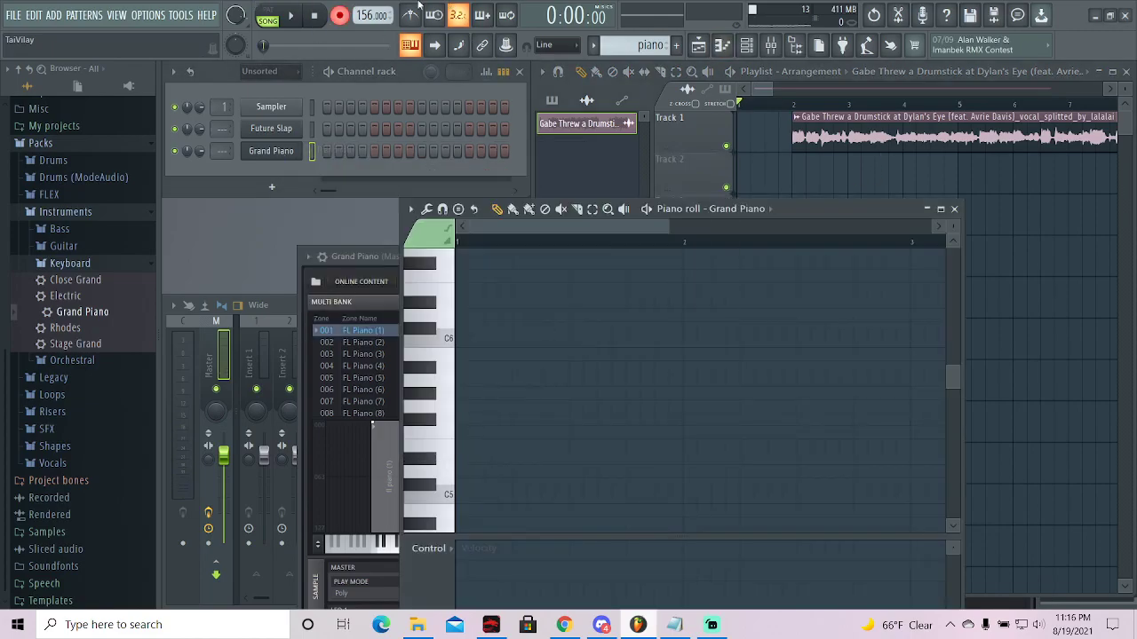
- Record a Grand Piano melody of G5, F5 and D5 notes into the piano pattern over the vocal from bar 2
left_click(291, 24)
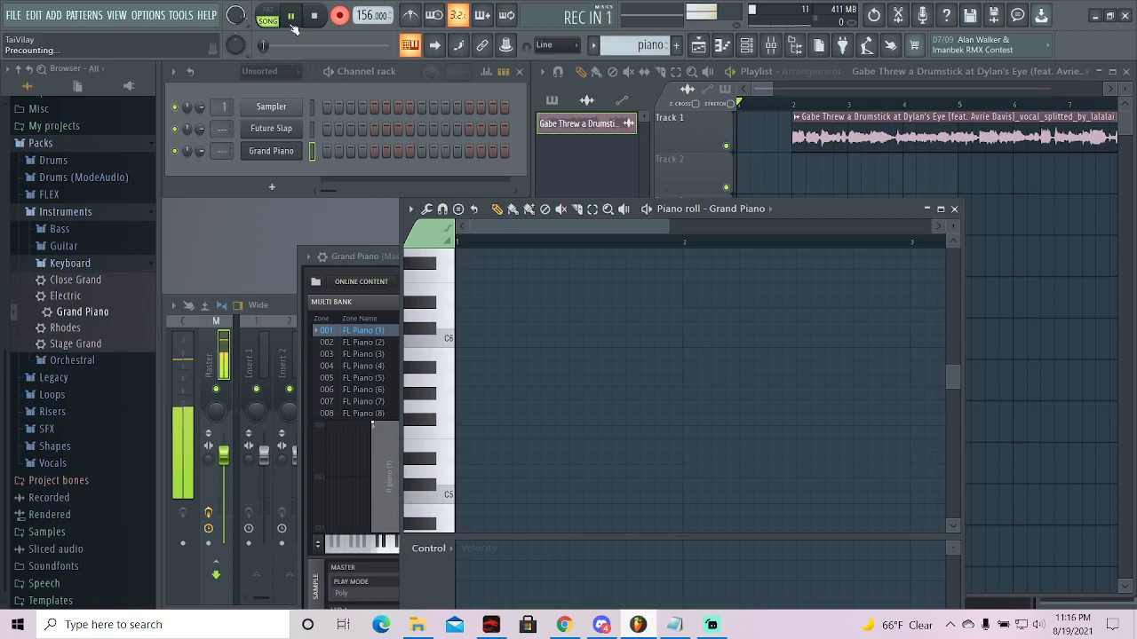
key("b")
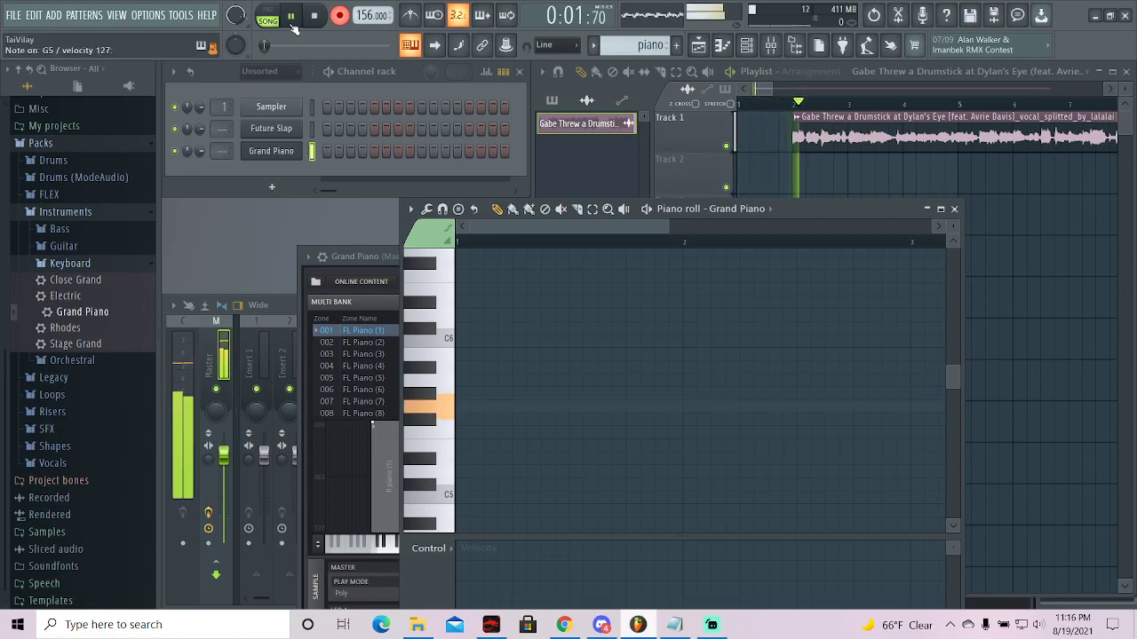
key("v")
key("x")
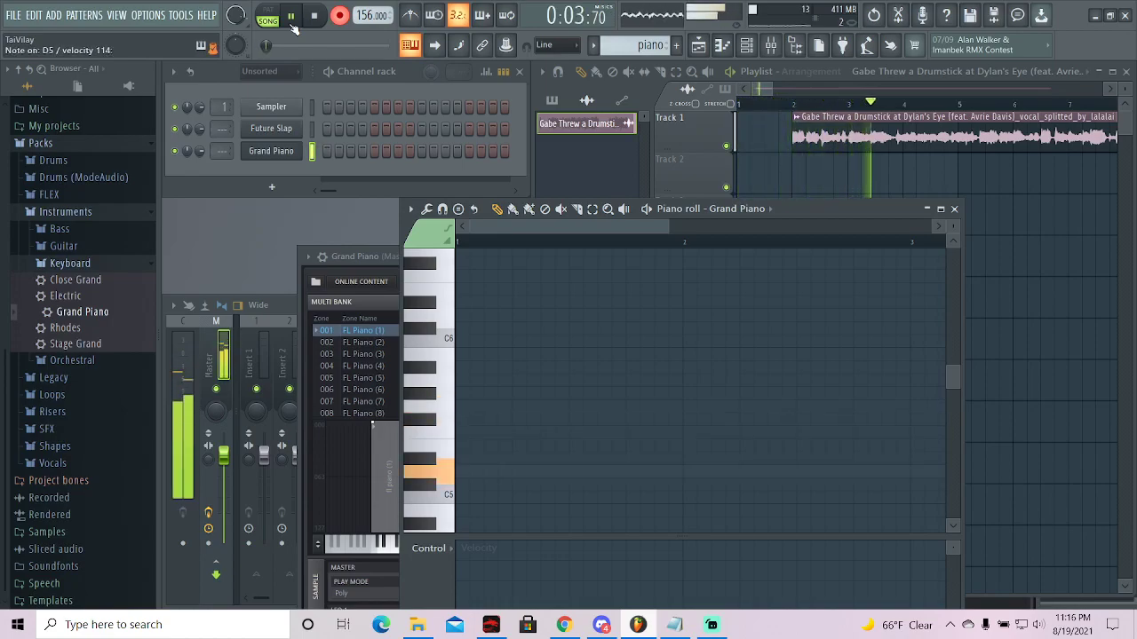
key("space")
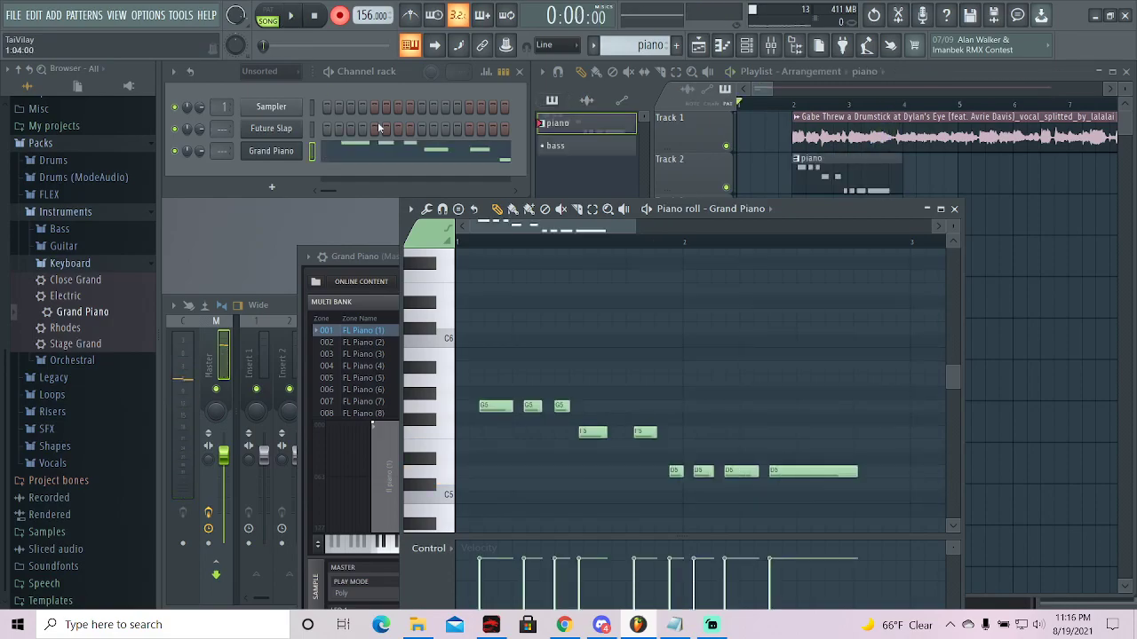
- Quantize the recorded Grand Piano notes and align the melody, the vocal clip and the piano clip to start at bar 1
key("ctrl+q")
left_click_drag(854, 507, 466, 330, "ctrl")
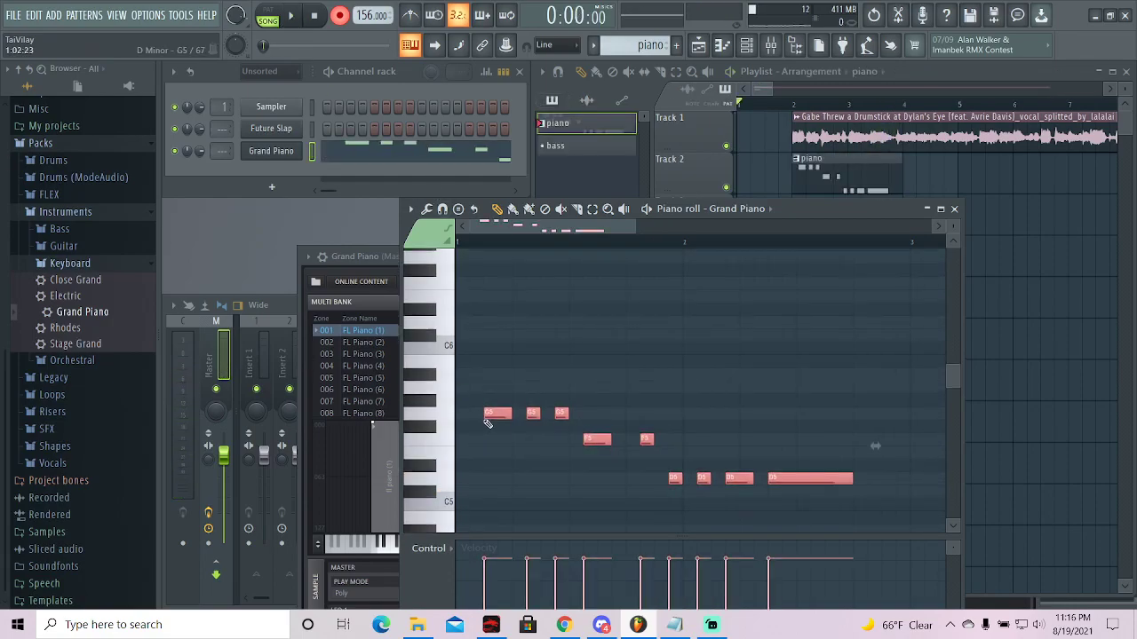
left_click(876, 140)
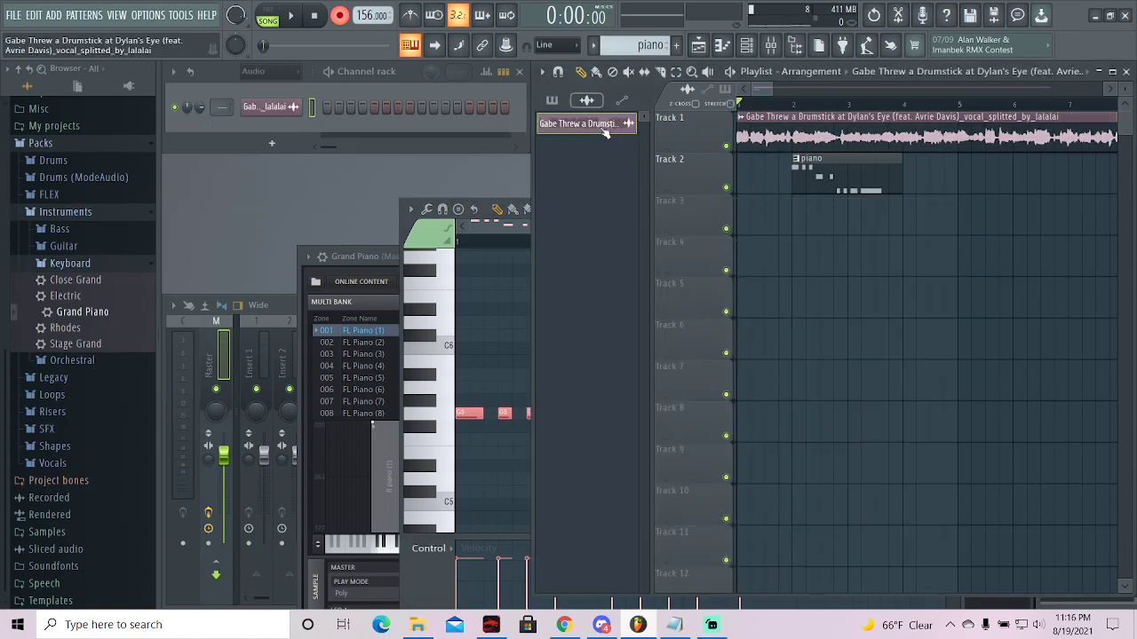
left_click_drag(757, 174, 713, 175)
key("space")
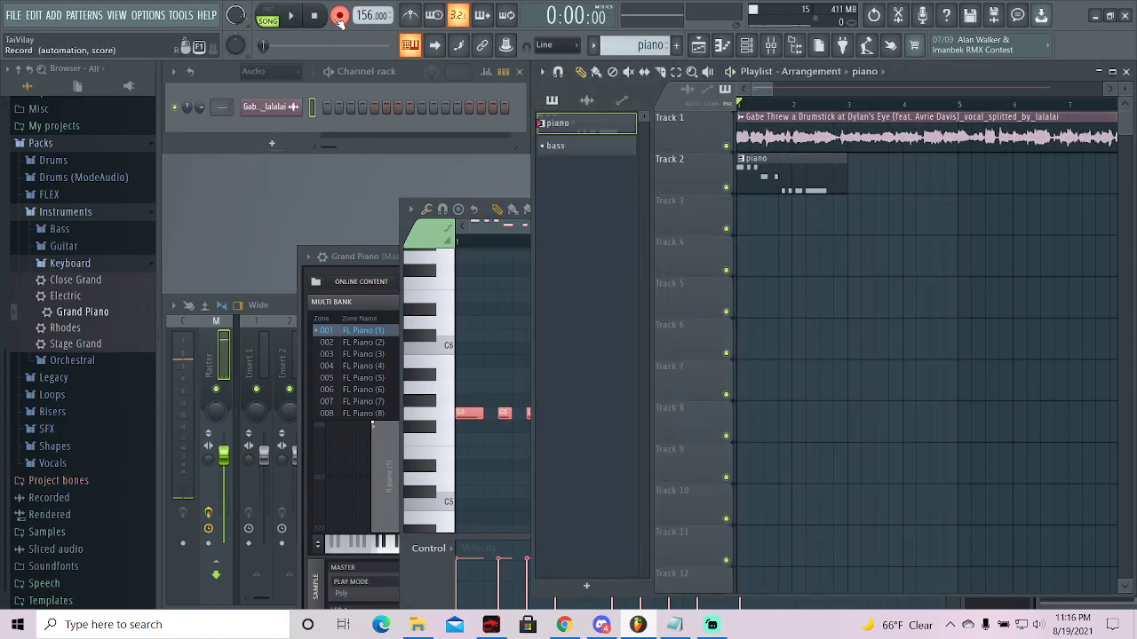
- Move every melody note after the first G5 one step later and play the result
left_click(511, 408)
key("space")
left_click_drag(496, 383, 809, 519)
left_click_drag(789, 480, 804, 477)
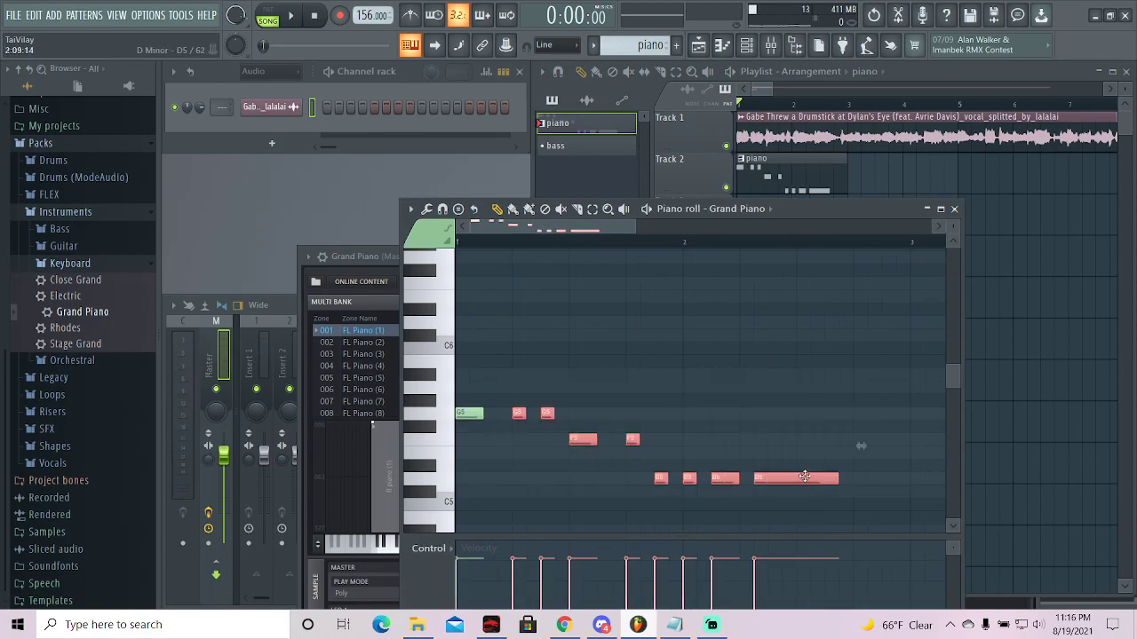
key("space")
key("space")
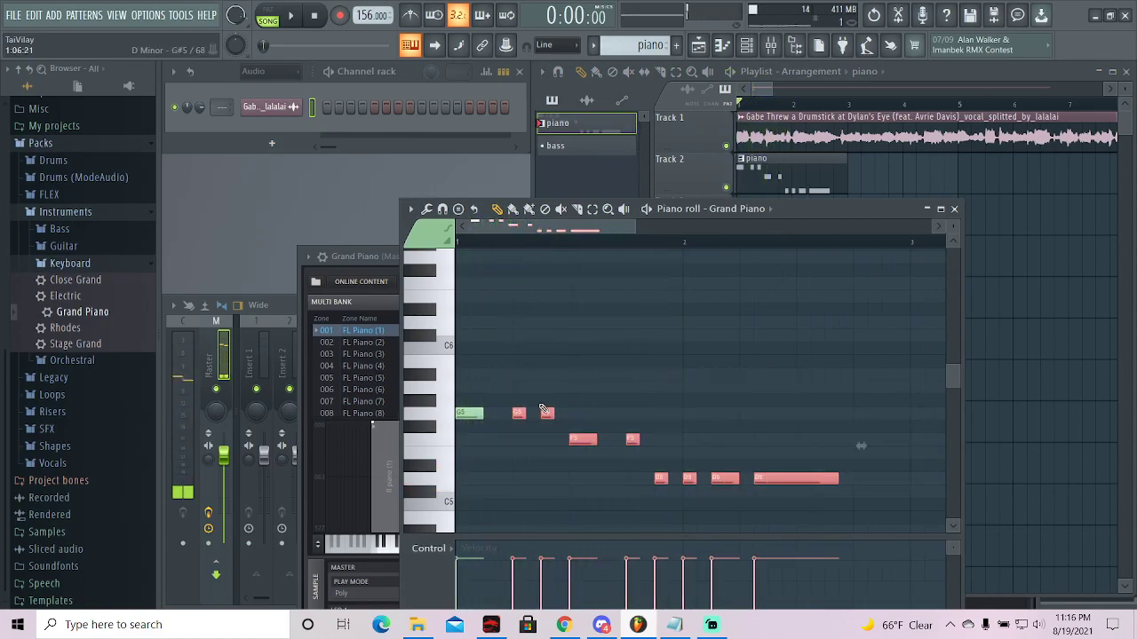
- Lengthen the second-to-last D5 by one step, move the final long D5 one step later, and play the melody with the vocal
left_click(555, 396)
key("space")
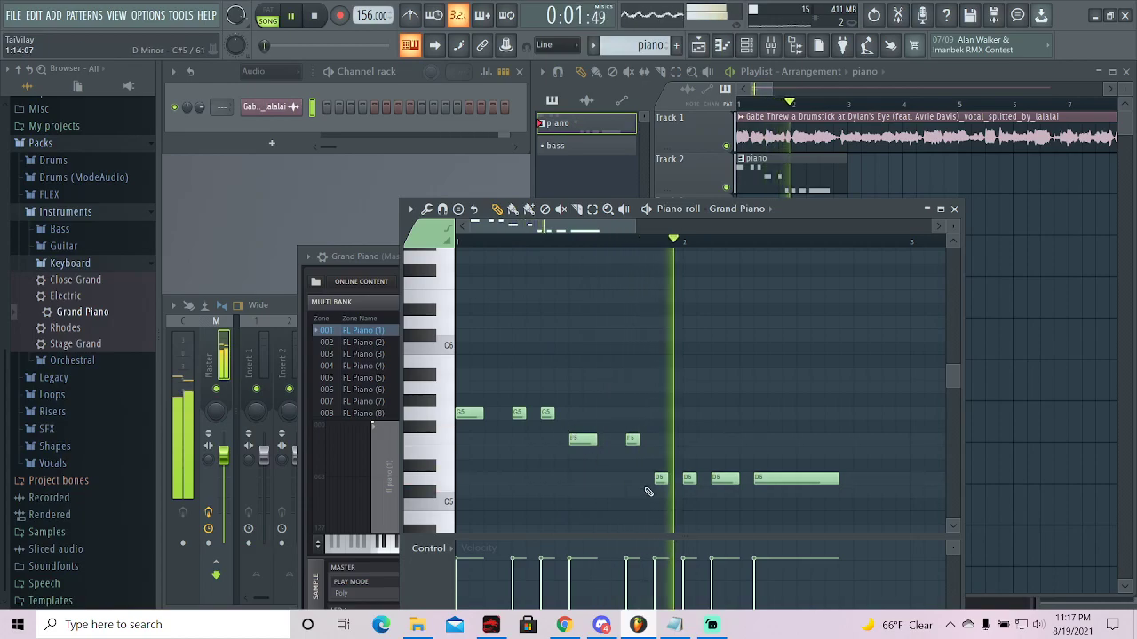
key("space")
left_click_drag(776, 480, 741, 478)
key("space")
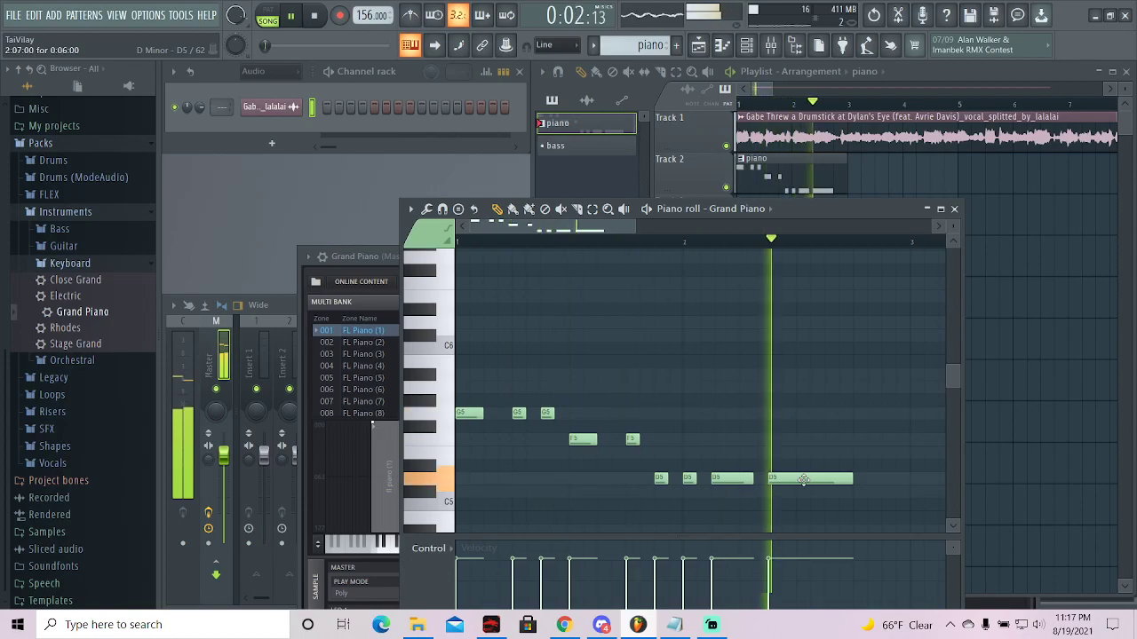
key("space")
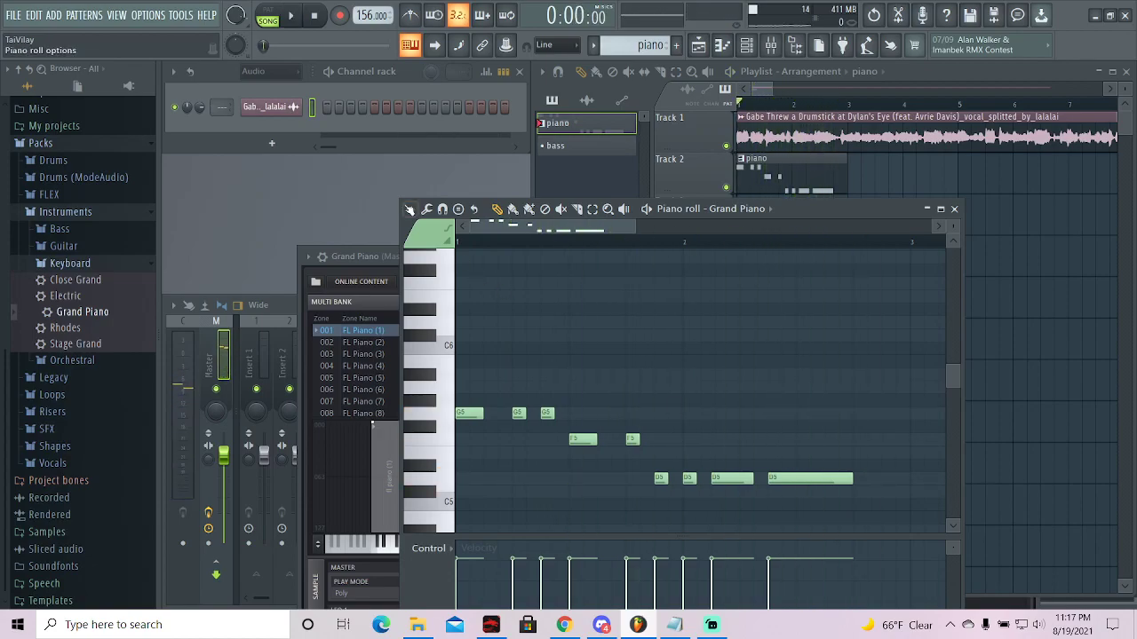
left_click(408, 210)
mouse_move(474, 275)
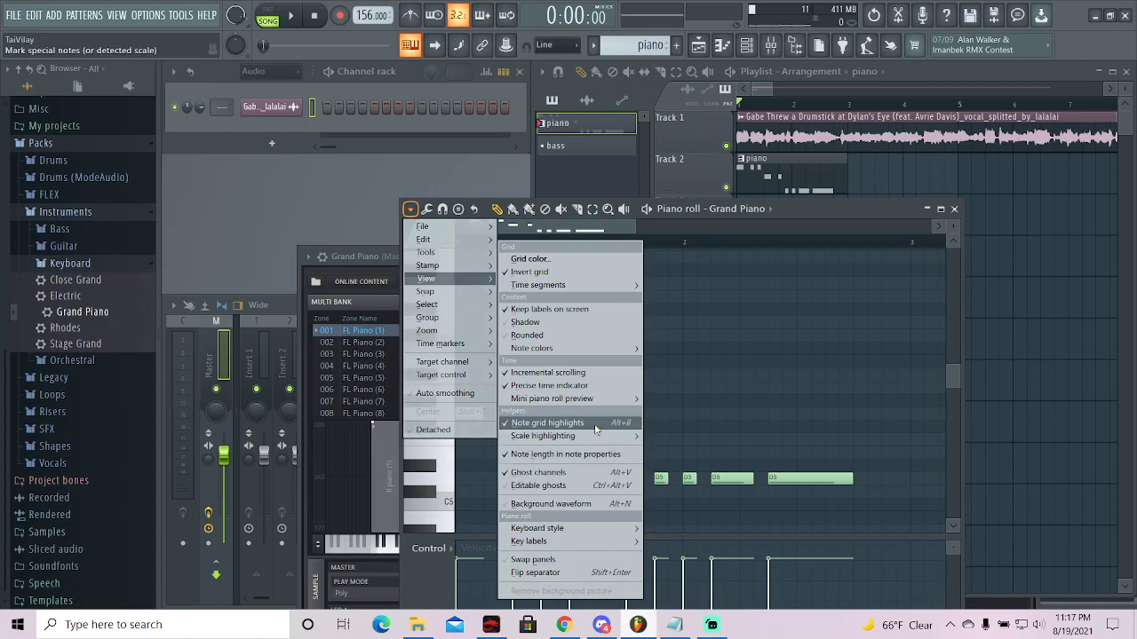
mouse_move(577, 435)
left_click(688, 325)
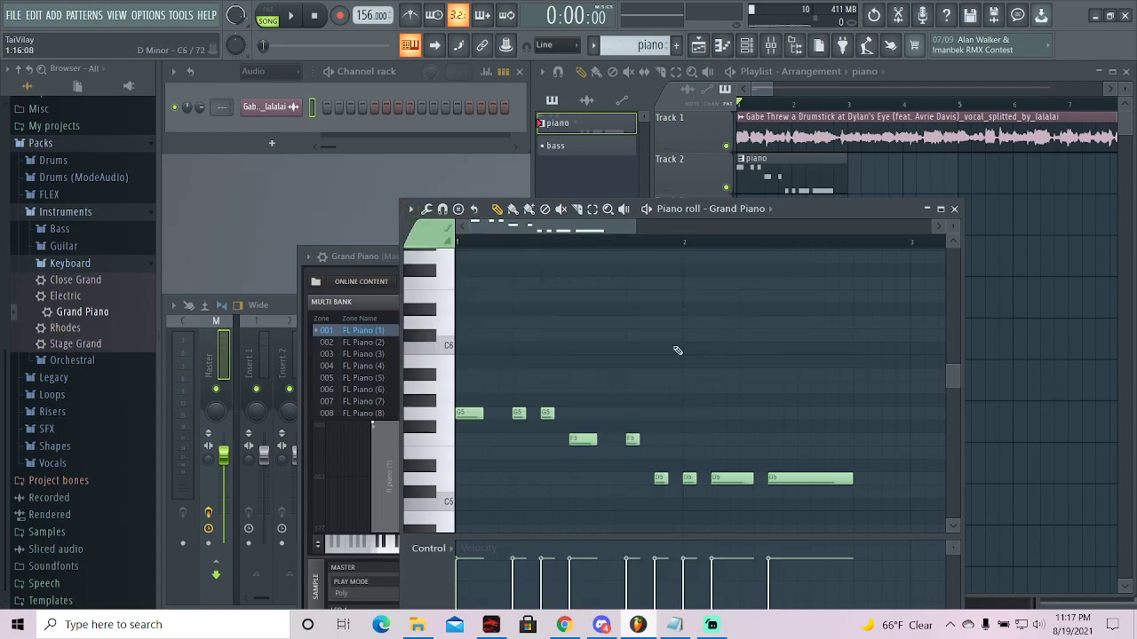
- Play the arrangement from bar 1 to hear the piano melody against the vocal
left_click(858, 103)
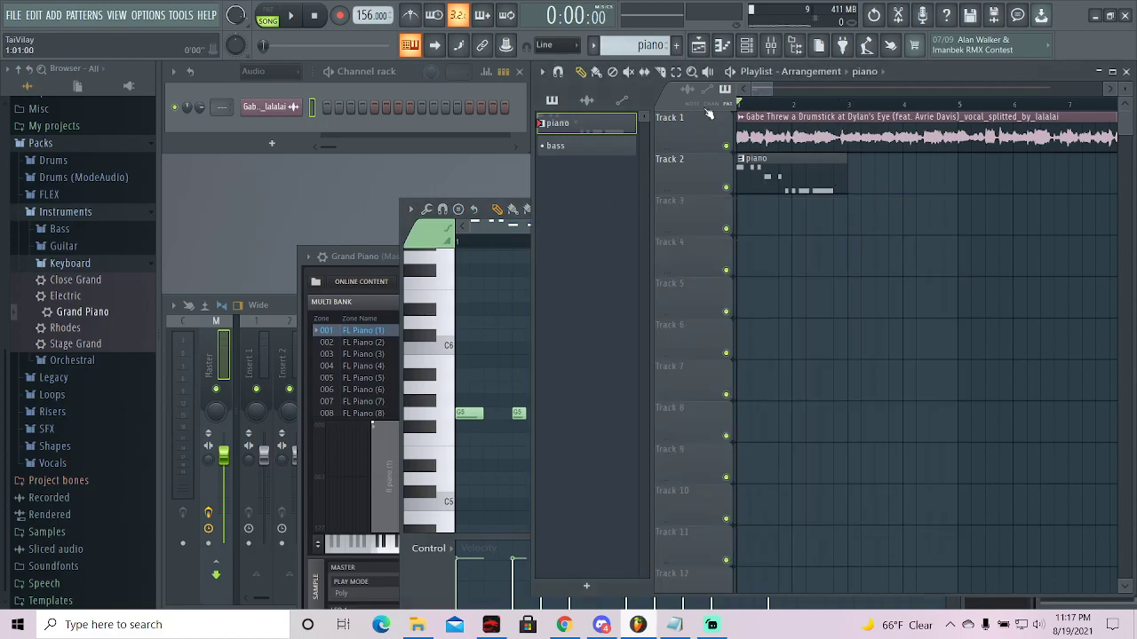
key("space")
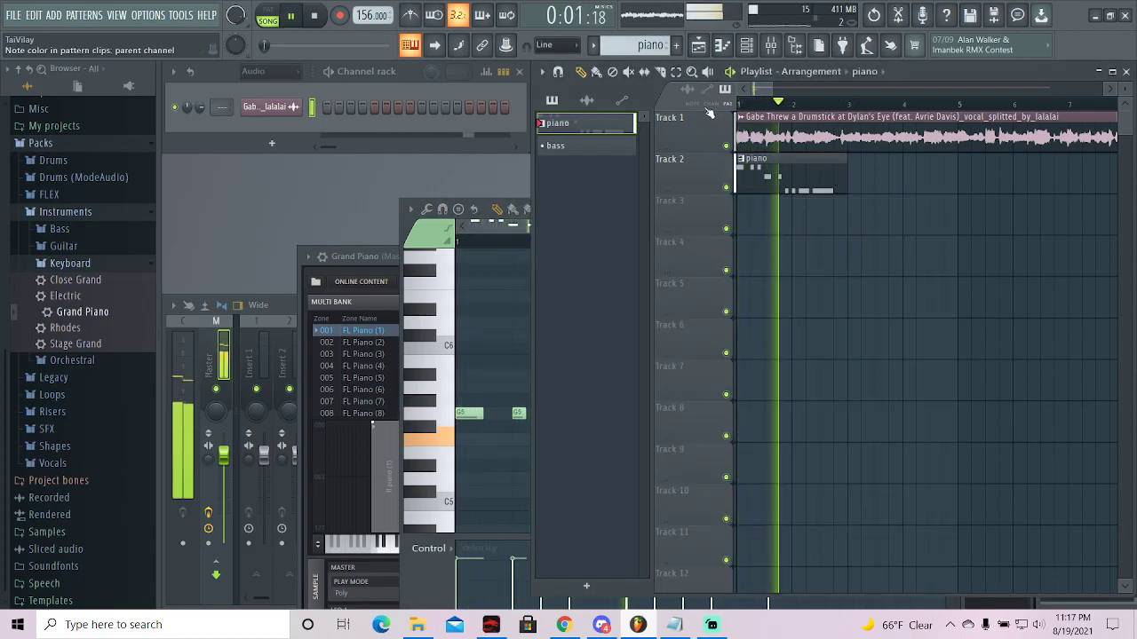
key("space")
key("v")
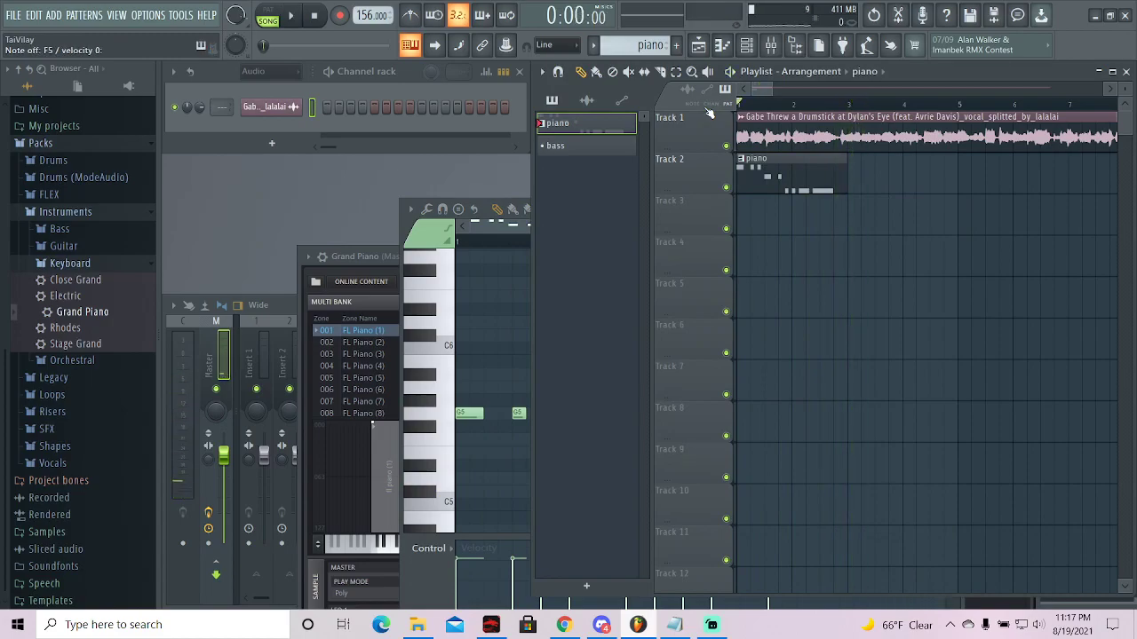
left_click(291, 16)
left_click(313, 16)
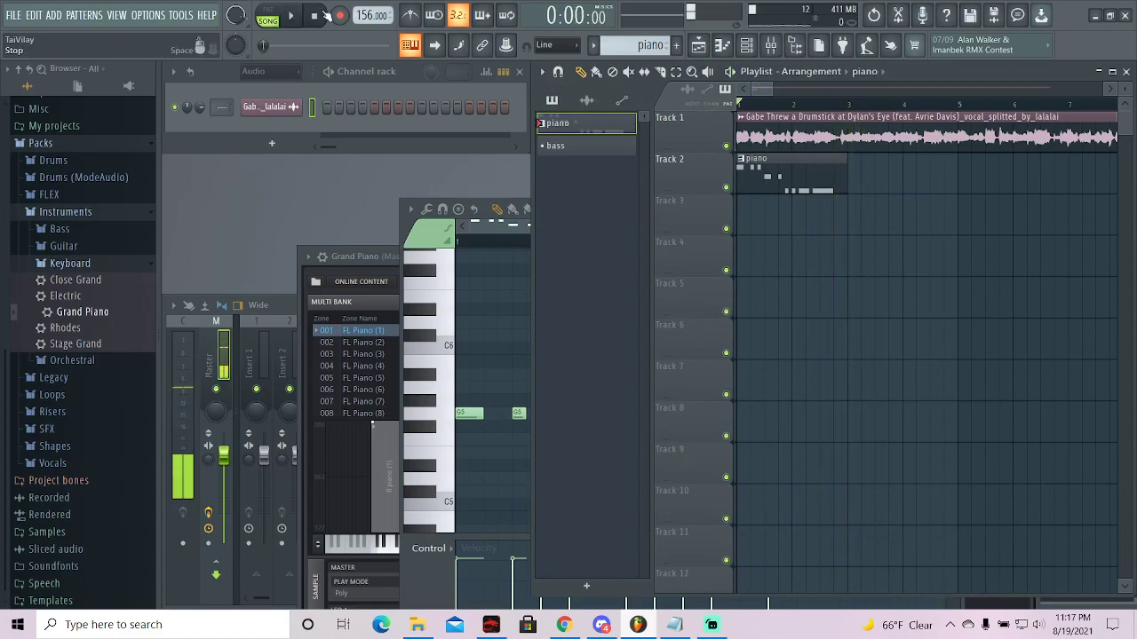
- Show the Unsorted channels in the channel rack and open the Grand Piano instrument
left_click(277, 77)
left_click(282, 124)
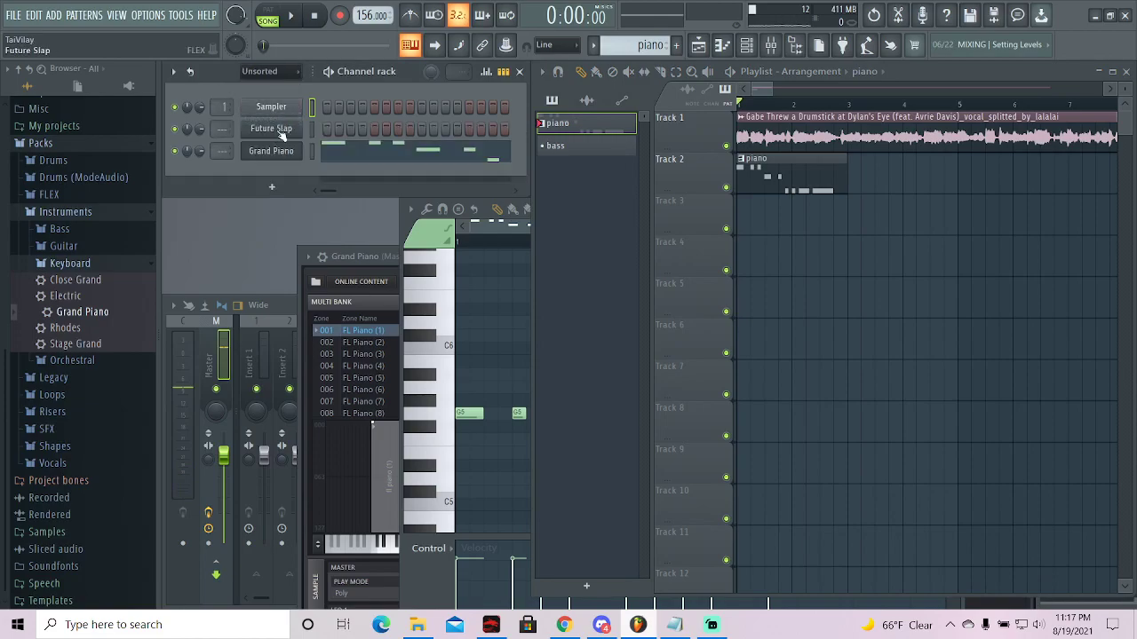
left_click(282, 129)
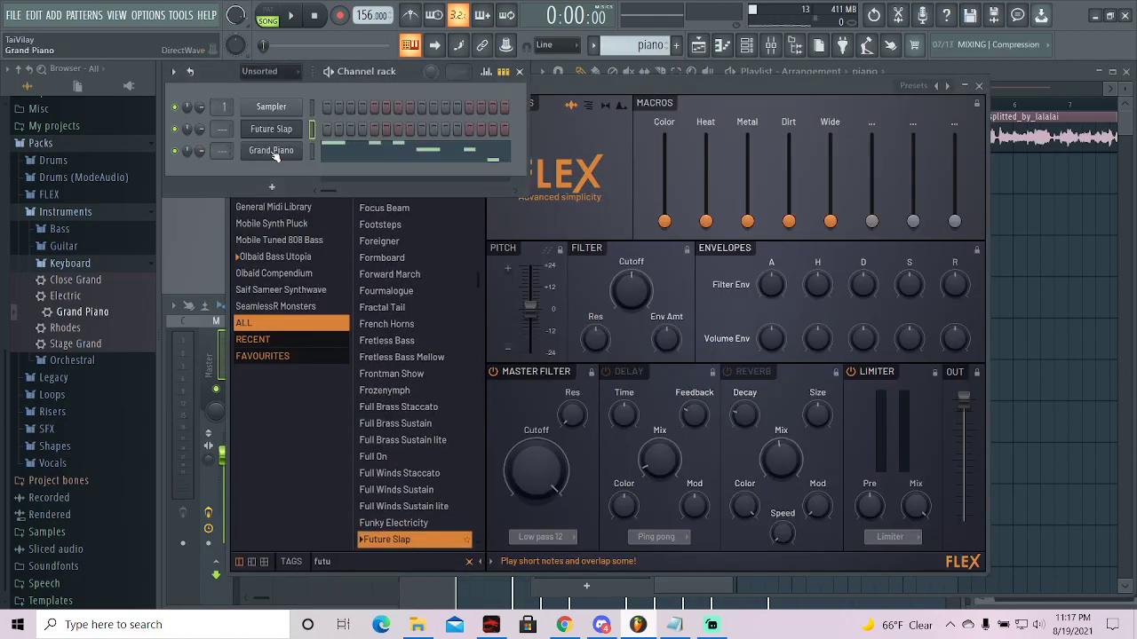
left_click(275, 152)
- Rehearse the continuation of the melody on Grand Piano, then listen to the vocal through bar 4
key("x")
key("v")
key("x")
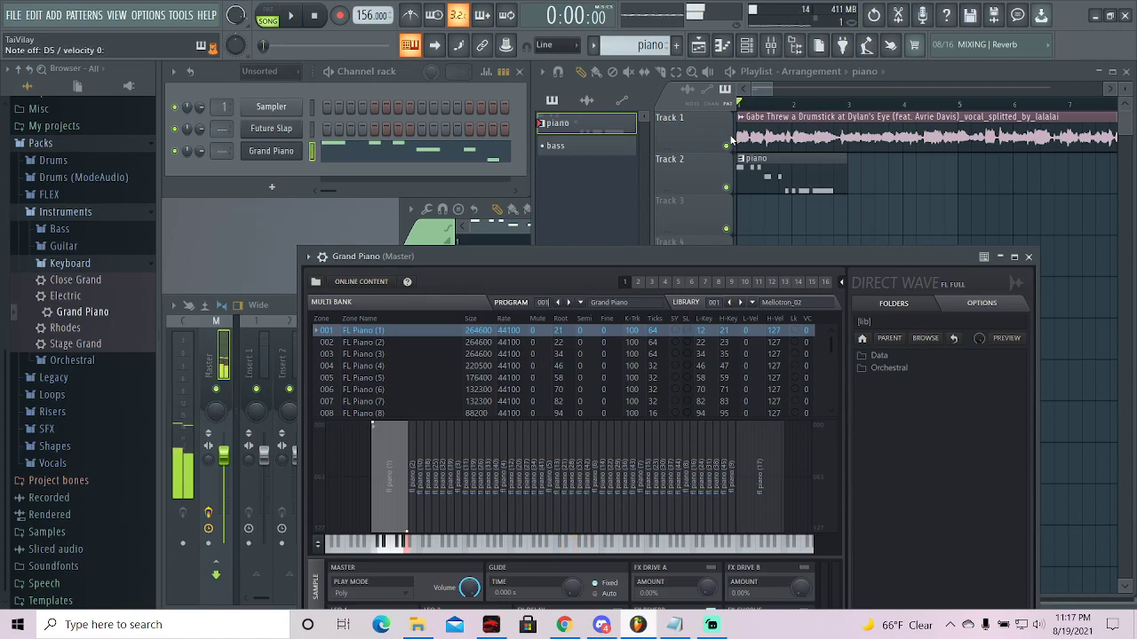
key("z")
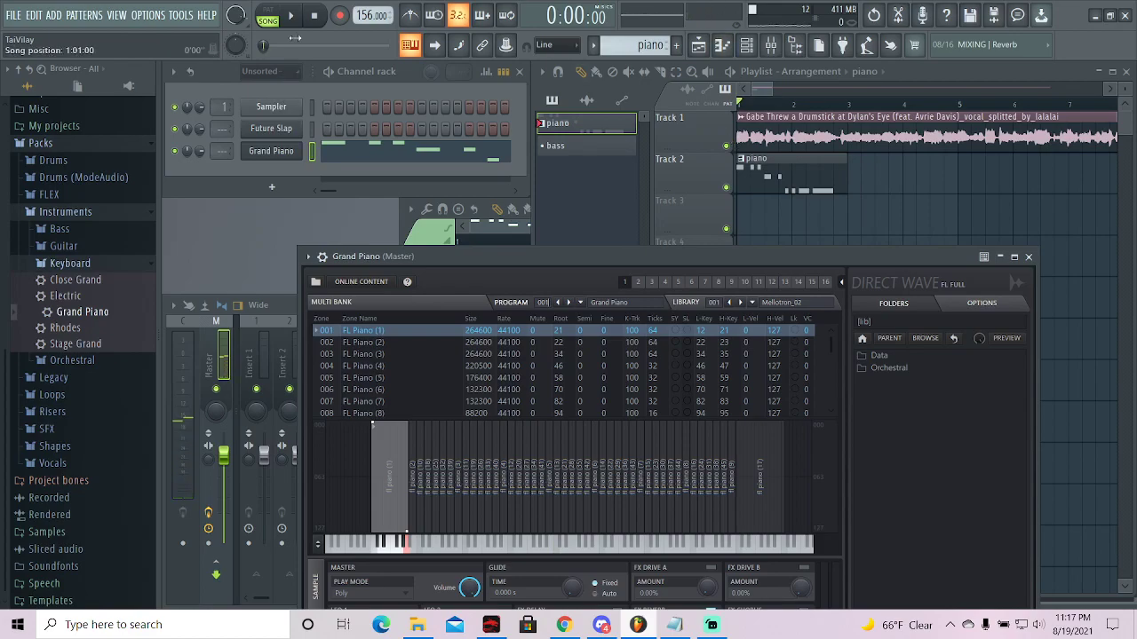
key("space")
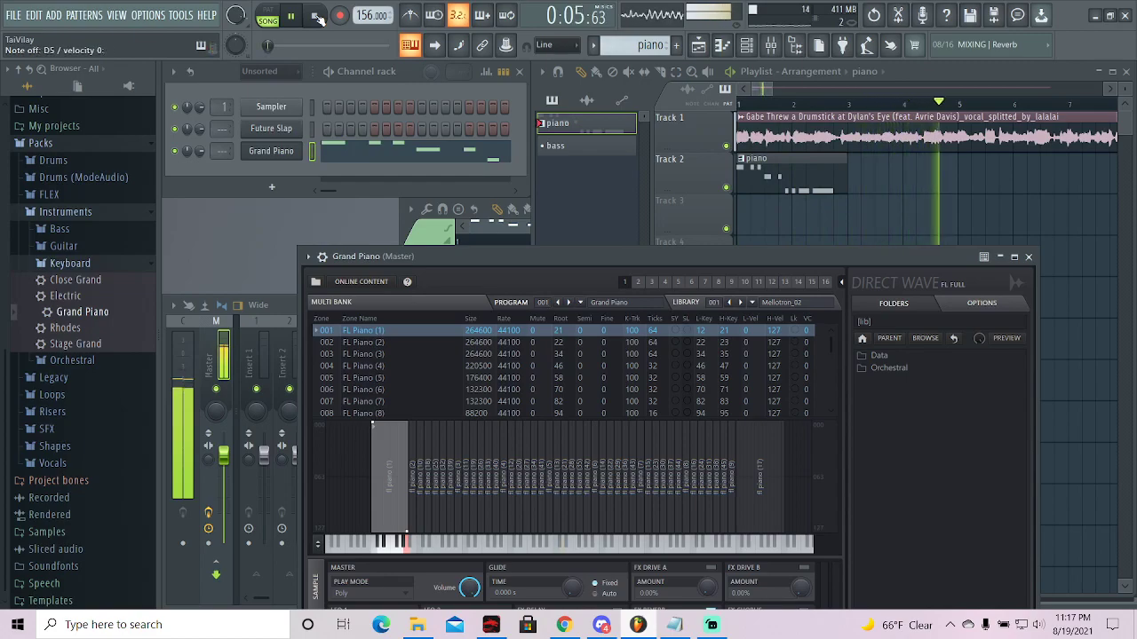
left_click(317, 18)
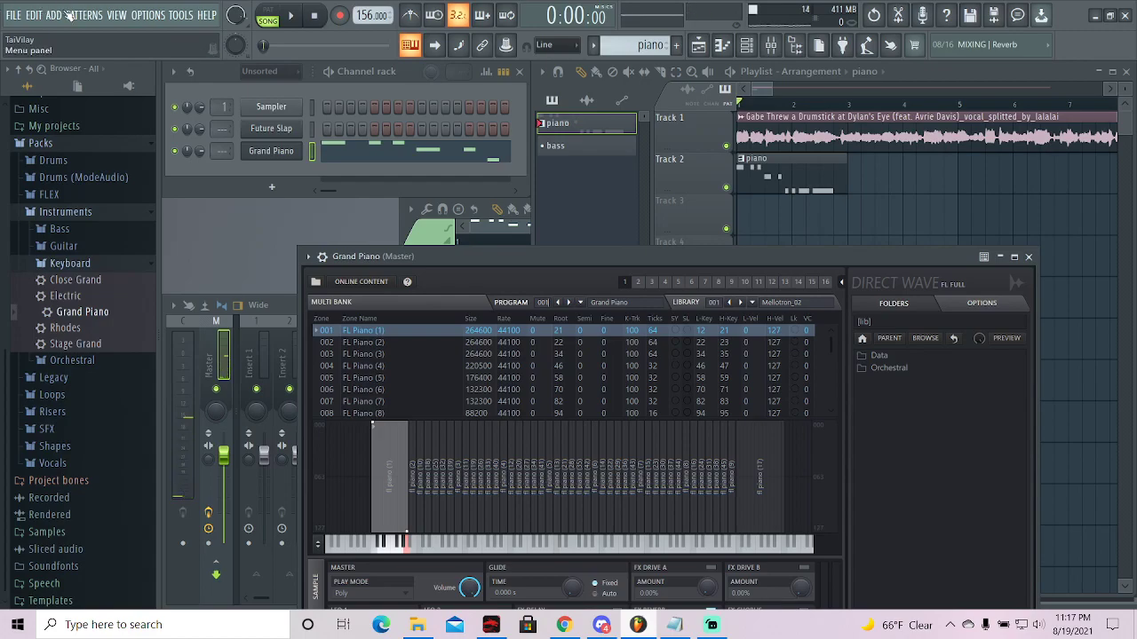
- Record the melody's continuation of D5, C5 and A#4 notes on Grand Piano into the piano pattern through bar 4
left_click(341, 16)
left_click(562, 389)
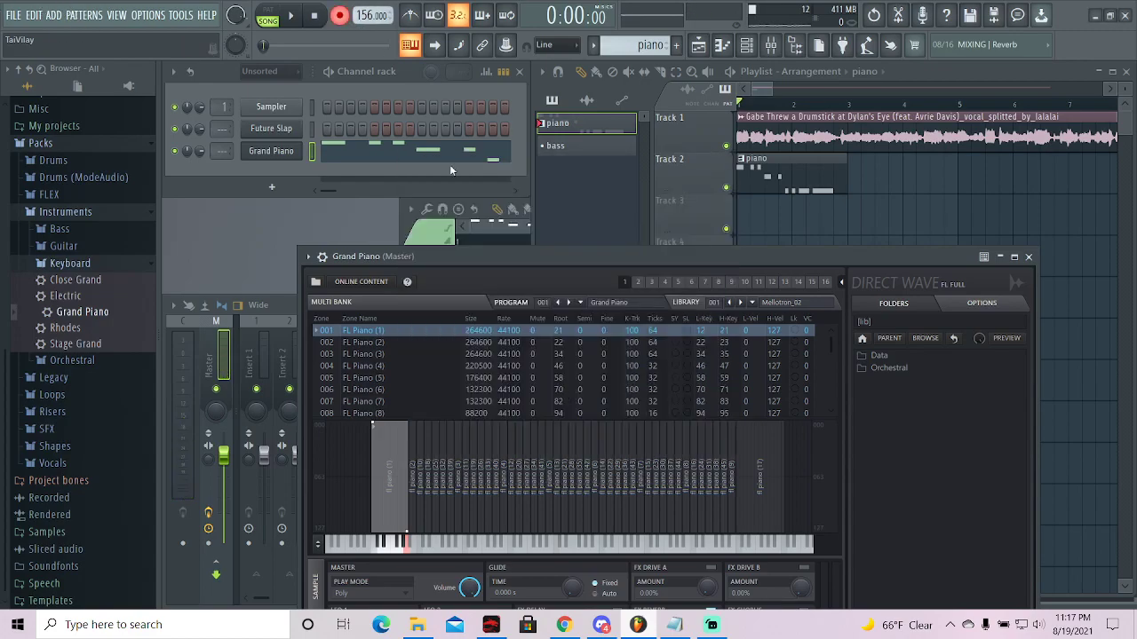
left_click(294, 17)
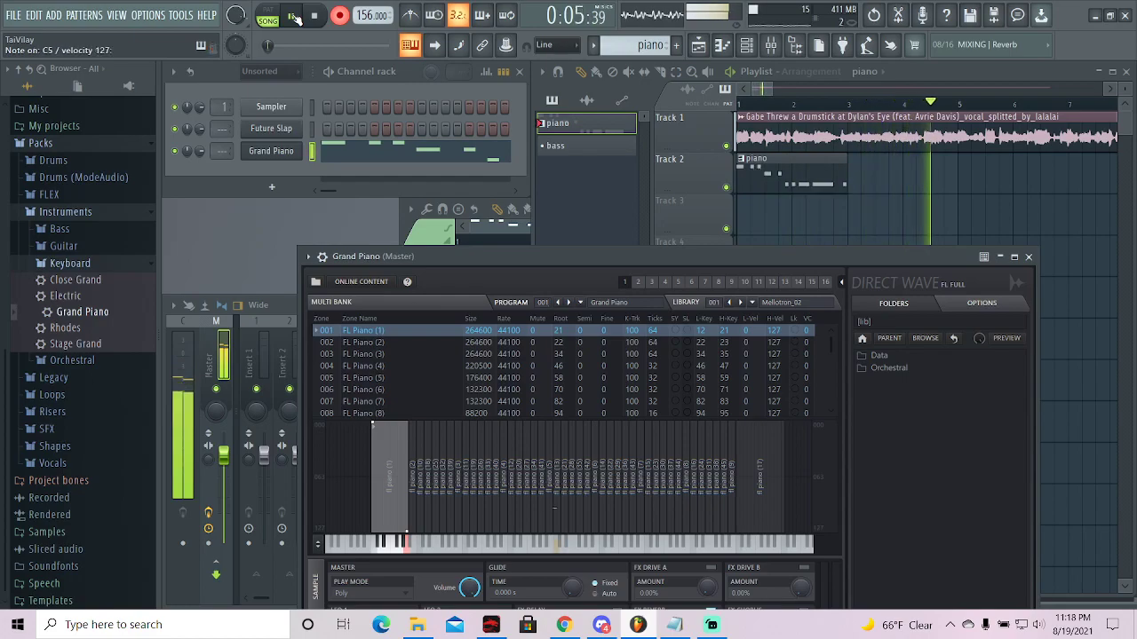
left_click(293, 18)
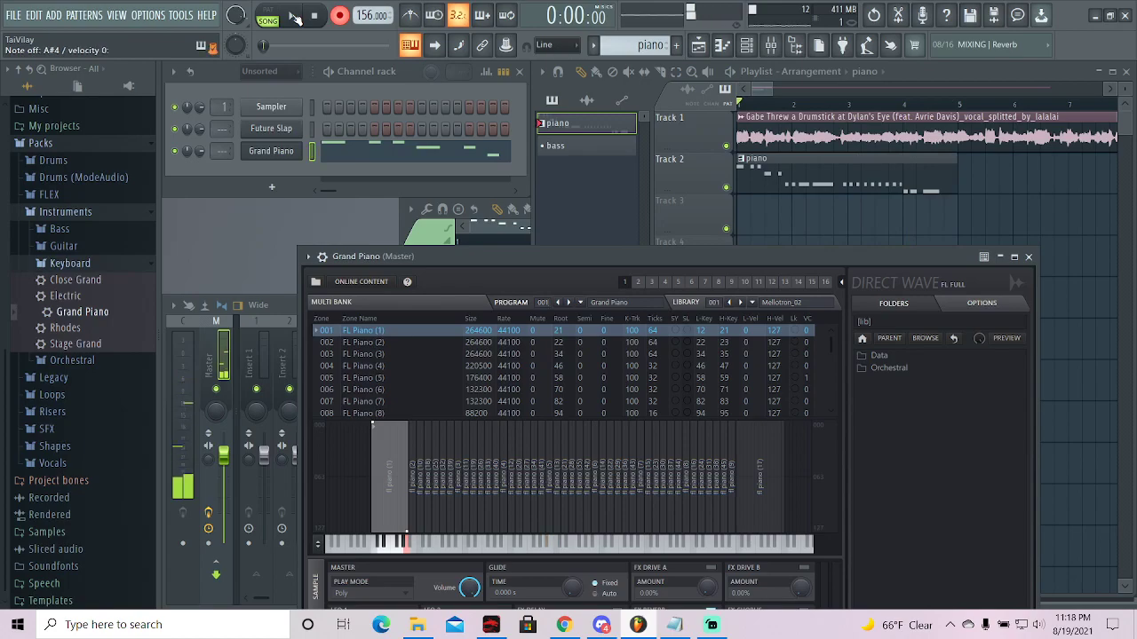
left_click(292, 18)
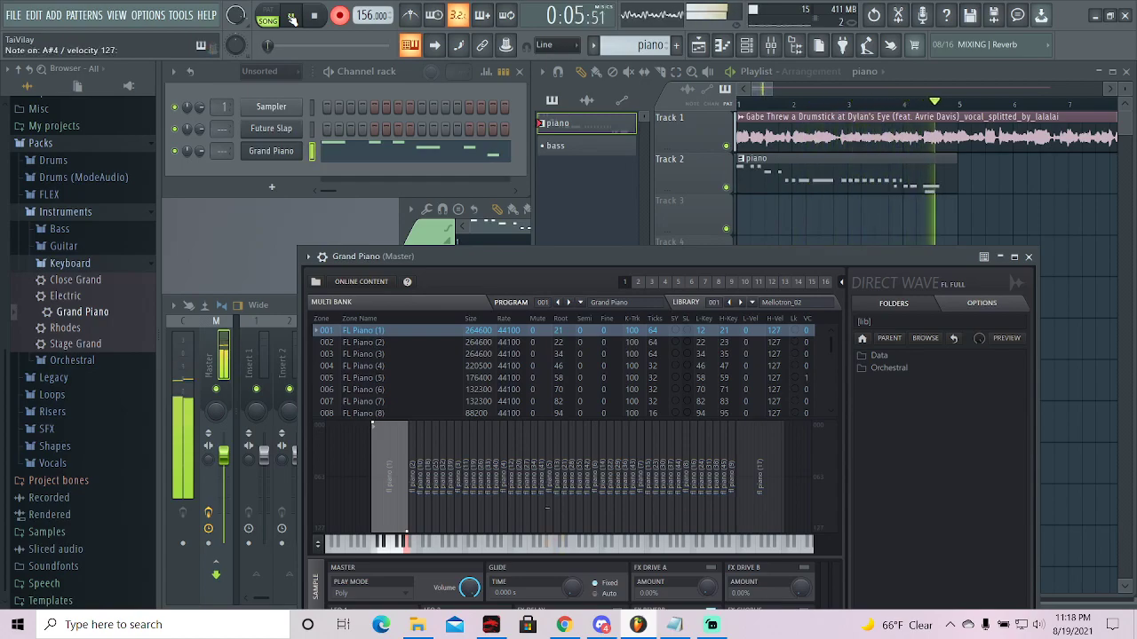
left_click(293, 16)
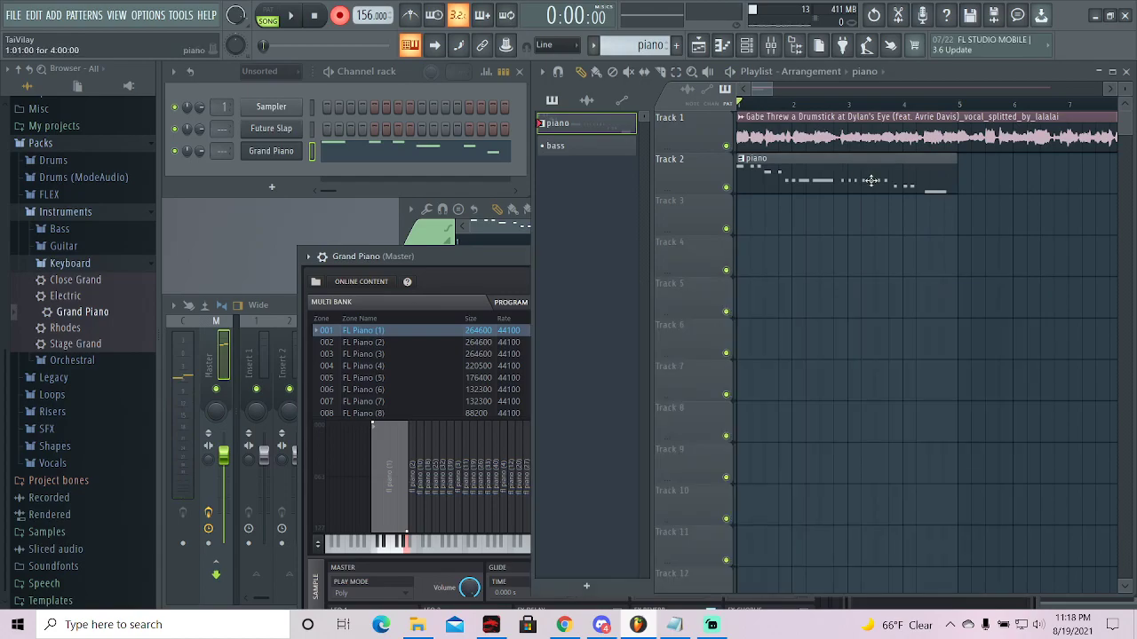
- Move the last three D5 notes in bar 3 of the Grand Piano piano roll one step earlier
left_click(434, 44)
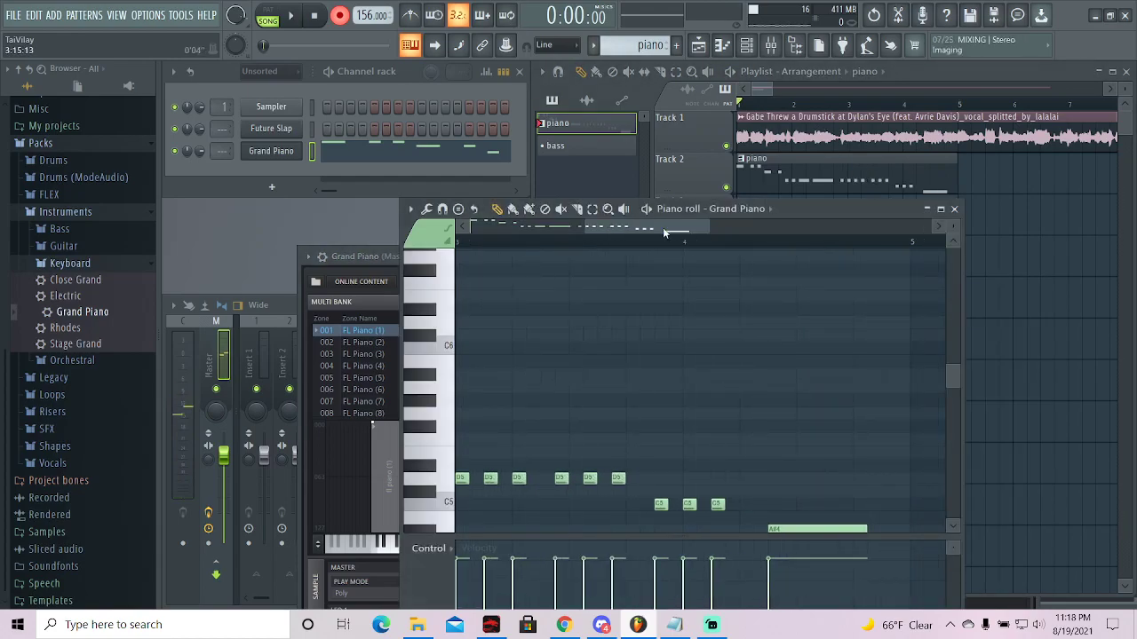
left_click_drag(665, 233, 627, 229)
left_click(554, 241)
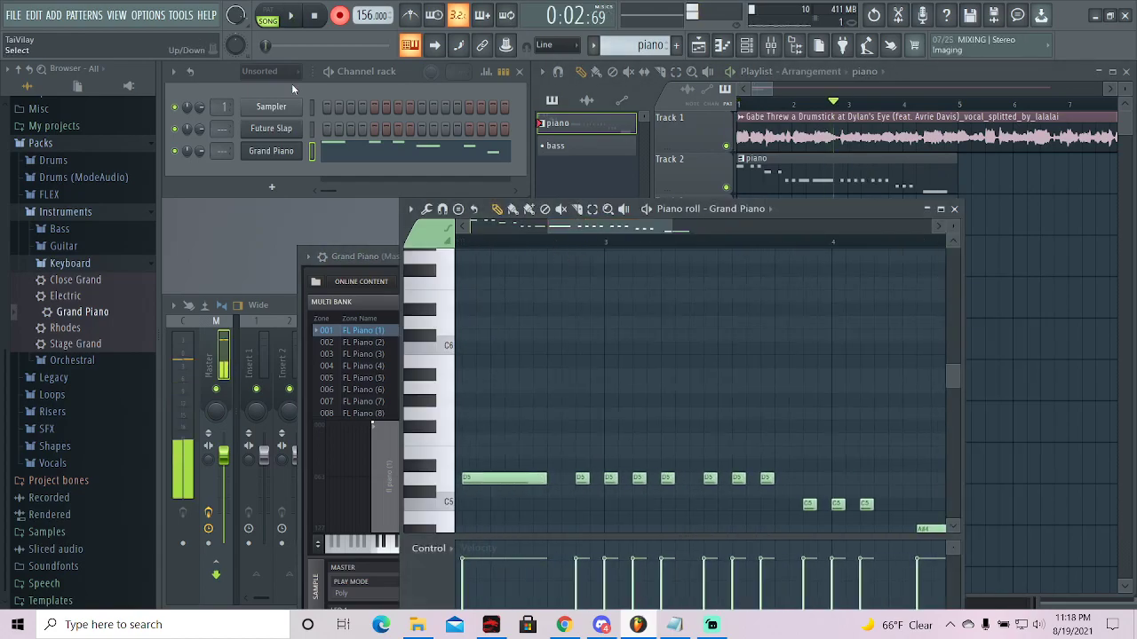
key("space")
key("space")
left_click_drag(703, 456, 774, 500)
key("Left")
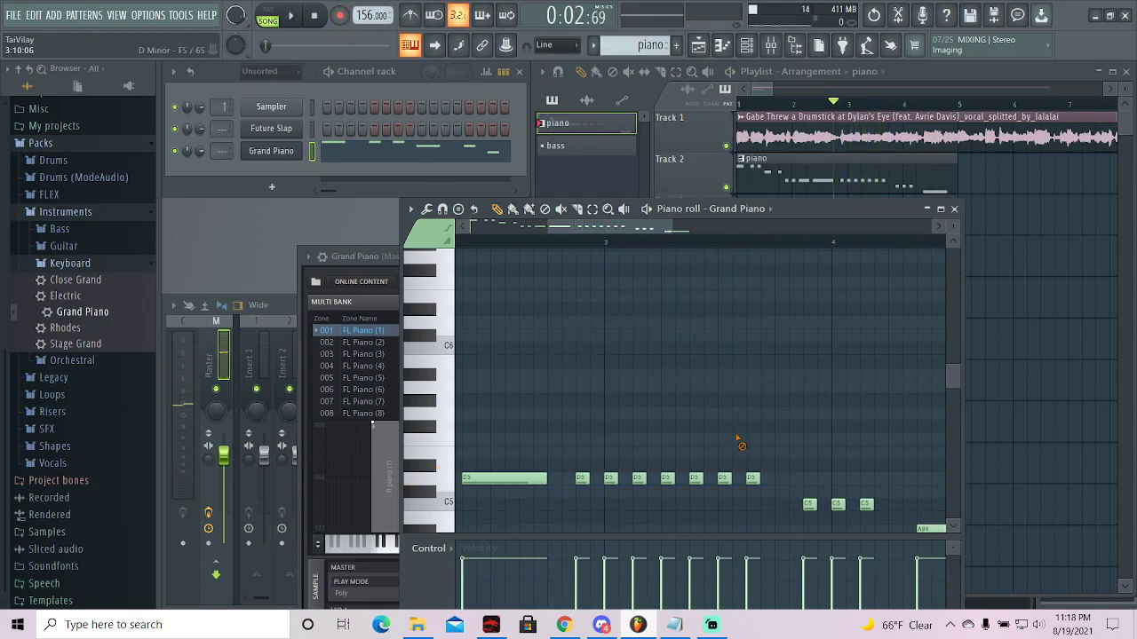
- Lower the last two D5 notes in bar 3 to C5, add another C5 right after them, and play the passage
key("space")
scroll(728, 444, "down", 3)
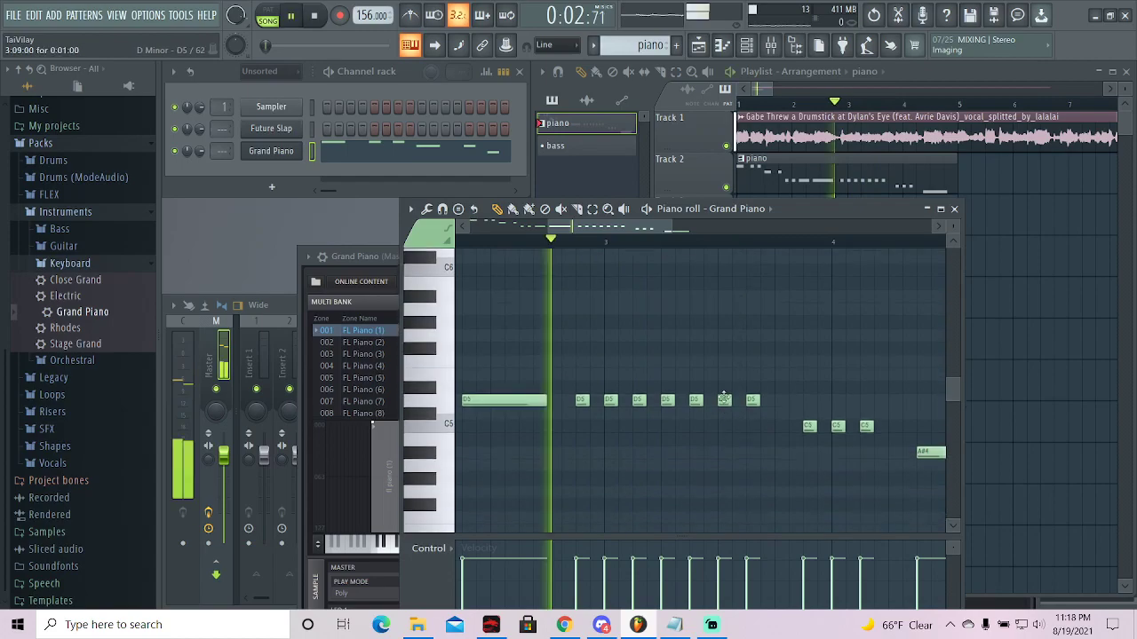
key("space")
left_click_drag(724, 399, 727, 438)
left_click_drag(753, 397, 750, 427)
key("space")
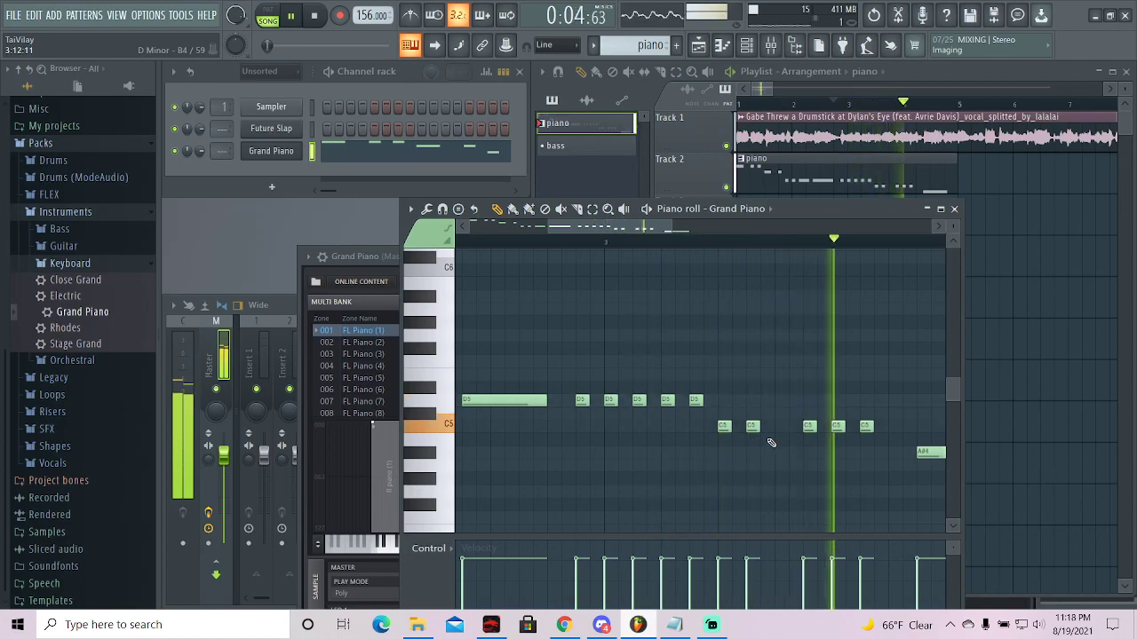
key("space")
left_click(777, 427)
key("space")
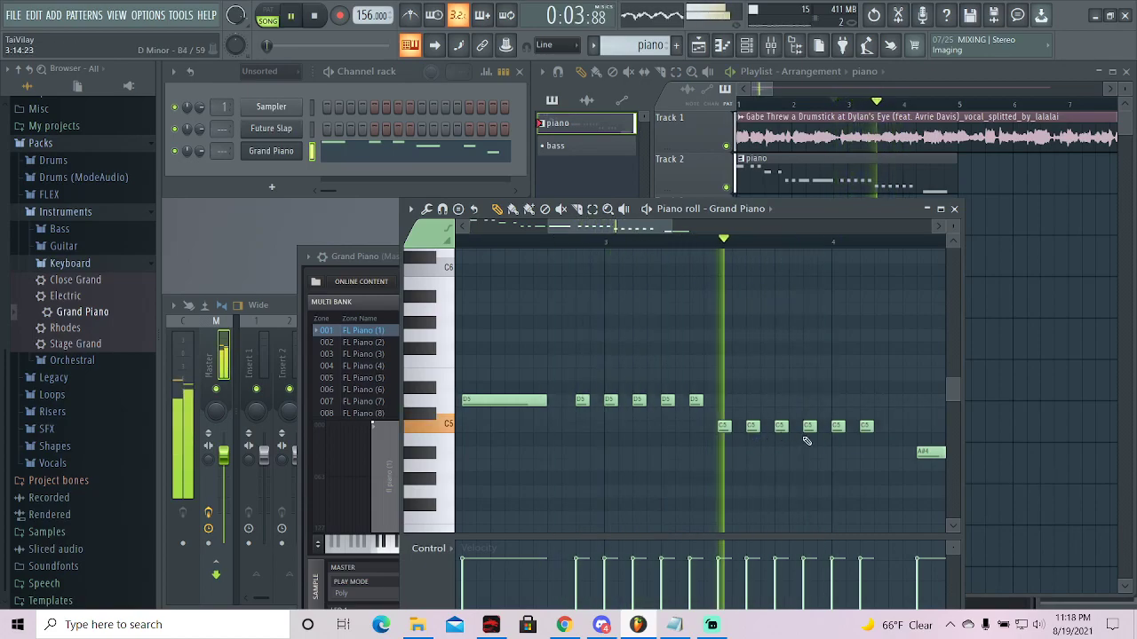
key("space")
- Remove the C5 note at the start of bar 4 and play the passage leading into the long A#4
scroll(807, 436, "down", 3)
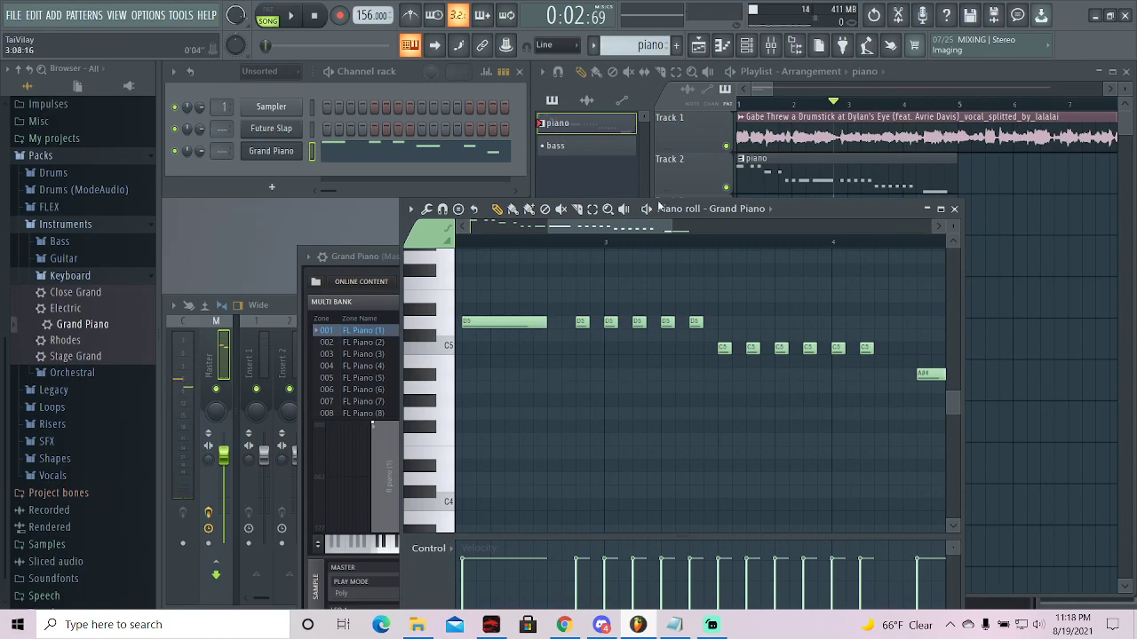
scroll(678, 388, "right", 3)
left_click(620, 386)
key("space")
key("ctrl+z")
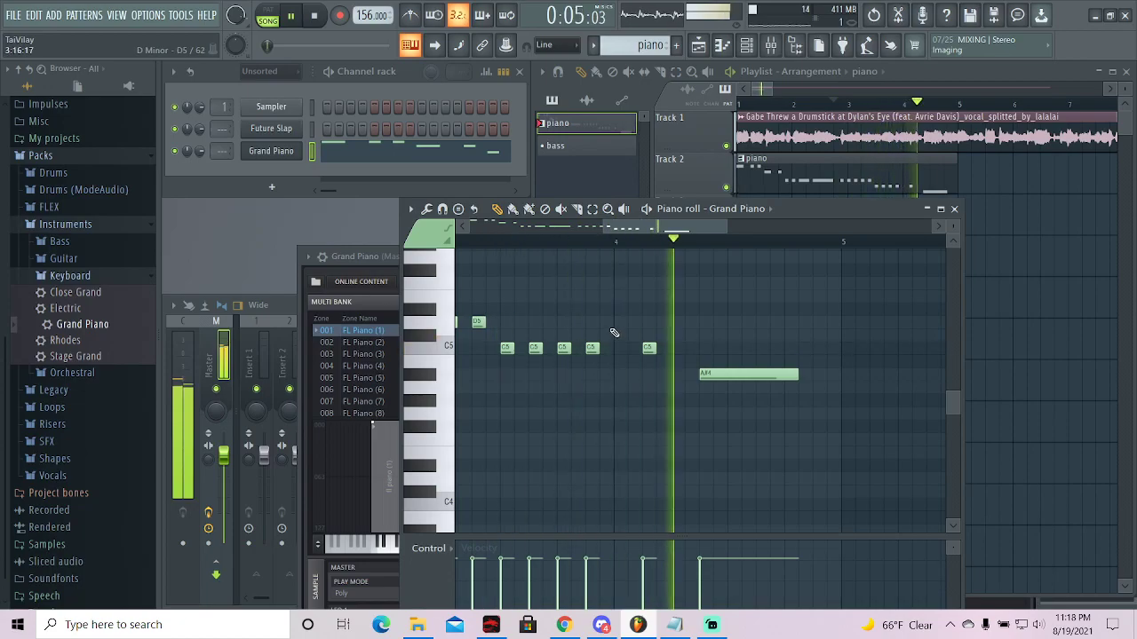
key("space")
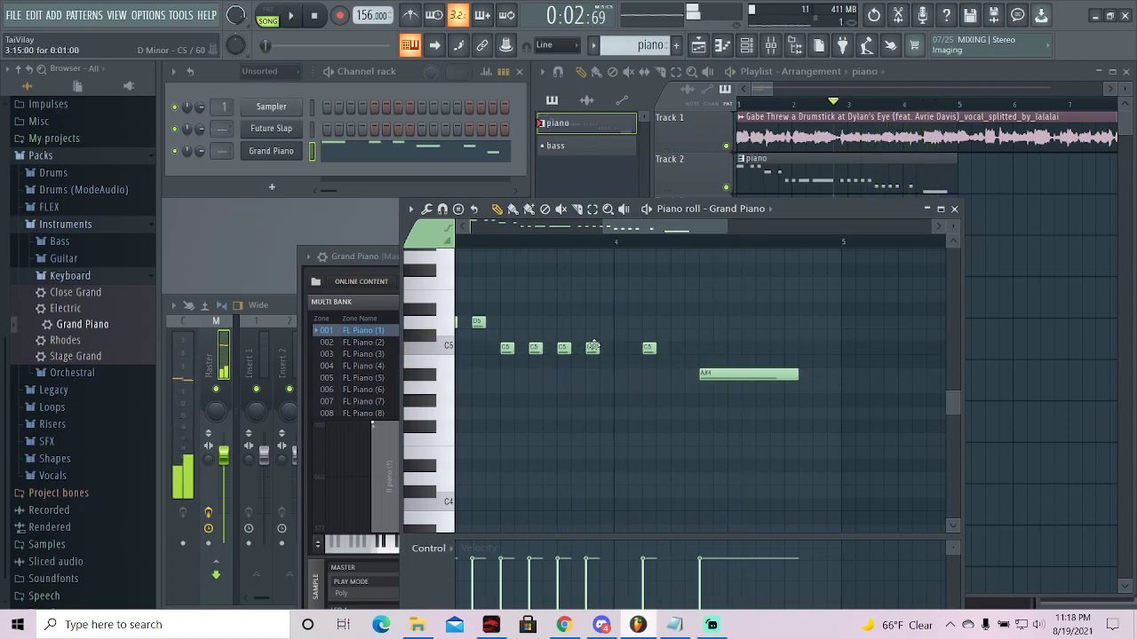
double_click(592, 348)
left_click(662, 210)
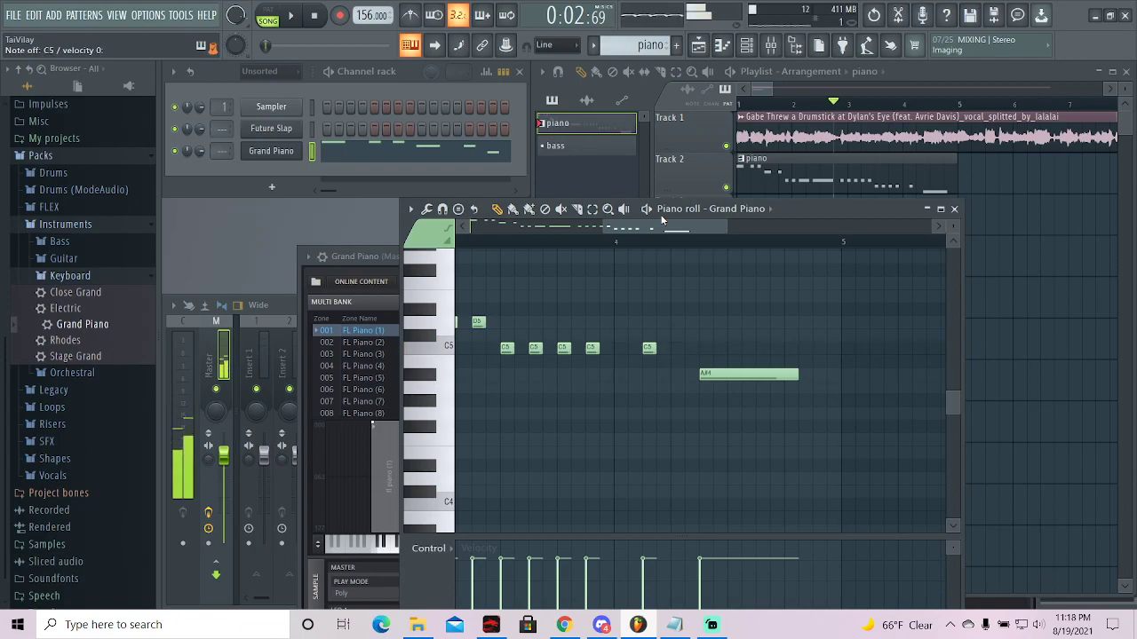
- Play the passage and try moving the long A#4 in bar 4 earlier with an added C5 at the bar's start
left_click(295, 15)
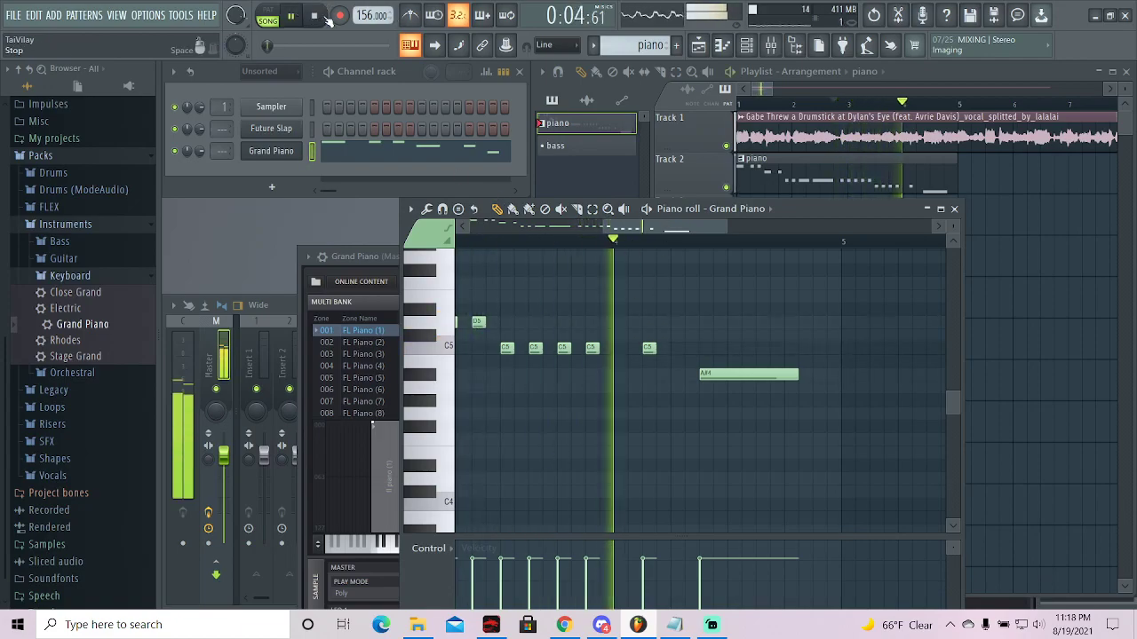
left_click(325, 17)
left_click_drag(701, 379, 716, 373)
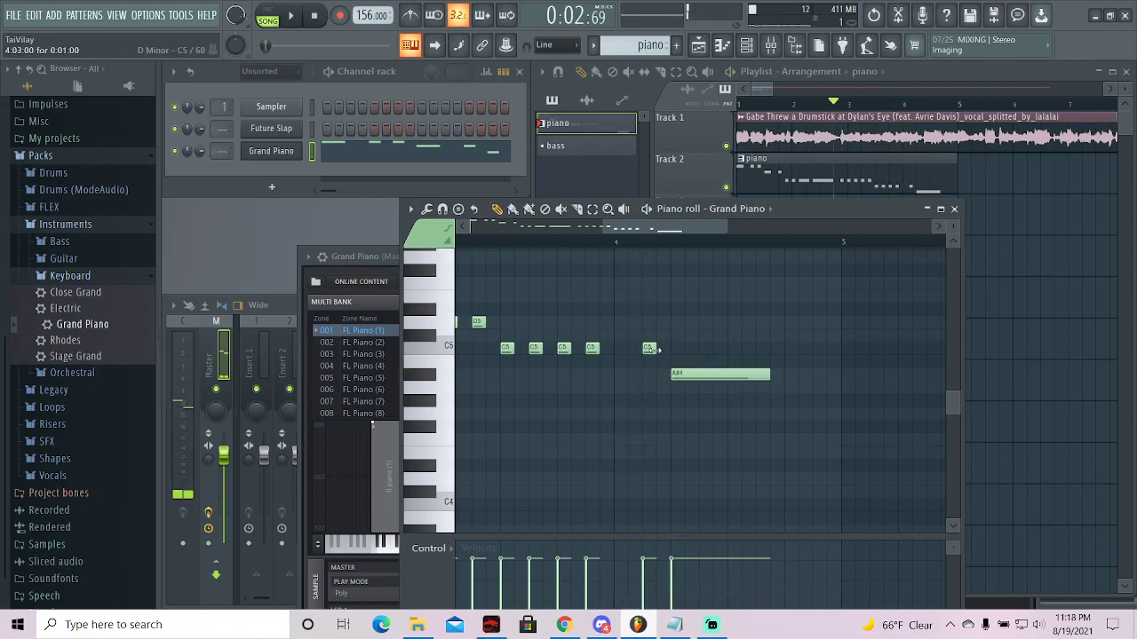
mouse_move(644, 350)
left_mouse_down()
mouse_move(621, 349)
mouse_move(633, 323)
mouse_move(646, 338)
left_mouse_up()
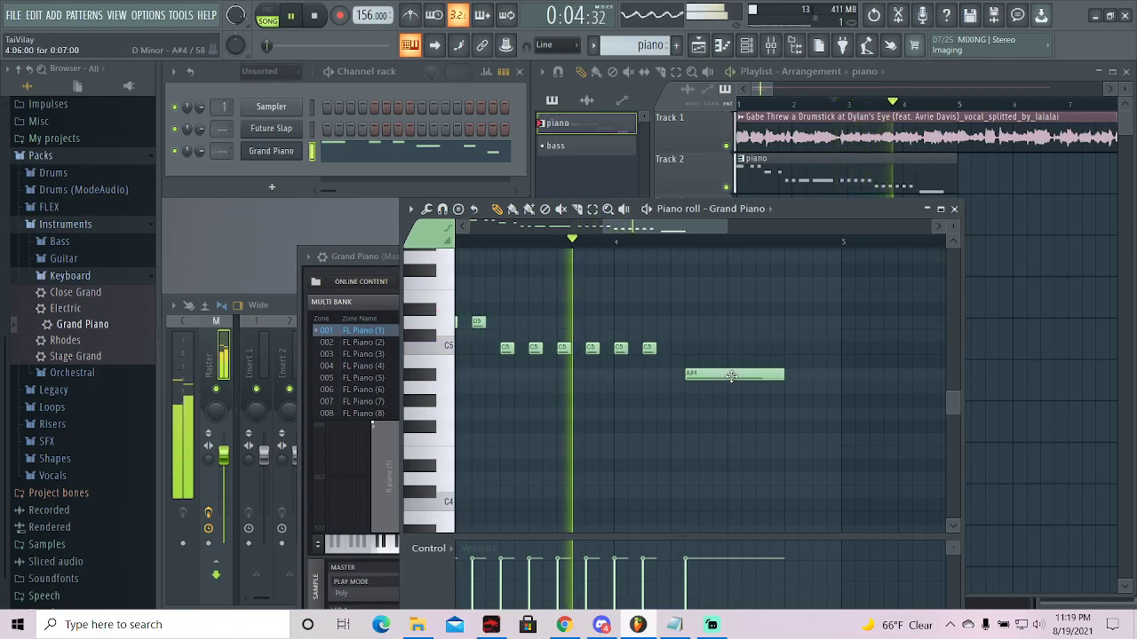
- Replace the C5 notes and long A#4 in bar 4 with two short A#4 notes on steps 1 and 3, and play them
left_click_drag(718, 375, 648, 374)
key("space")
key("space")
right_click(620, 348)
key("space")
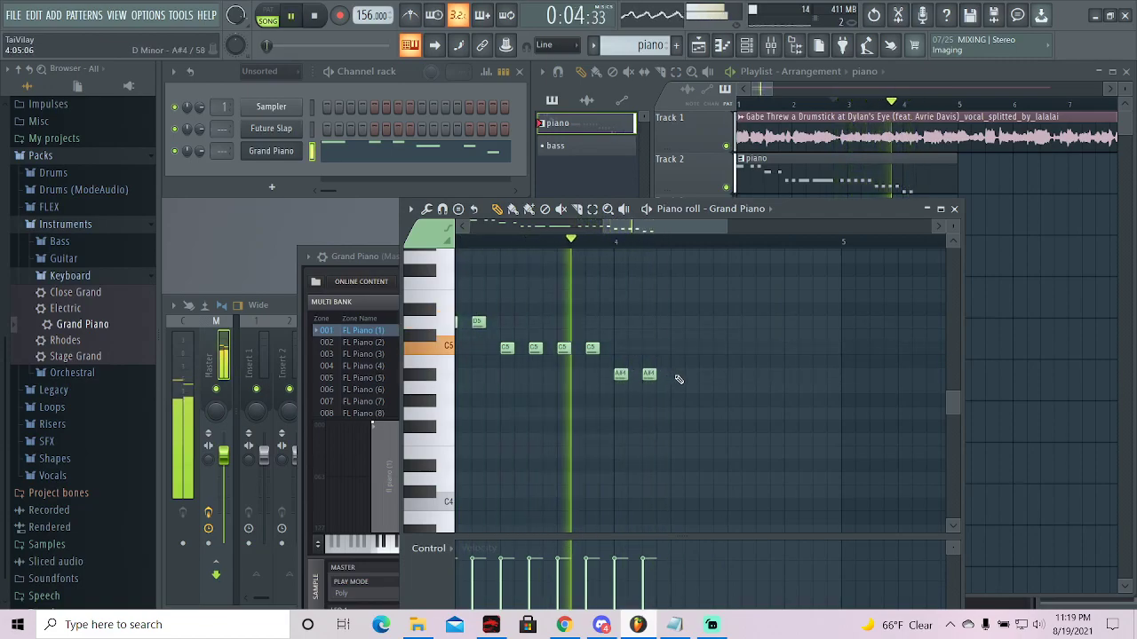
key("space")
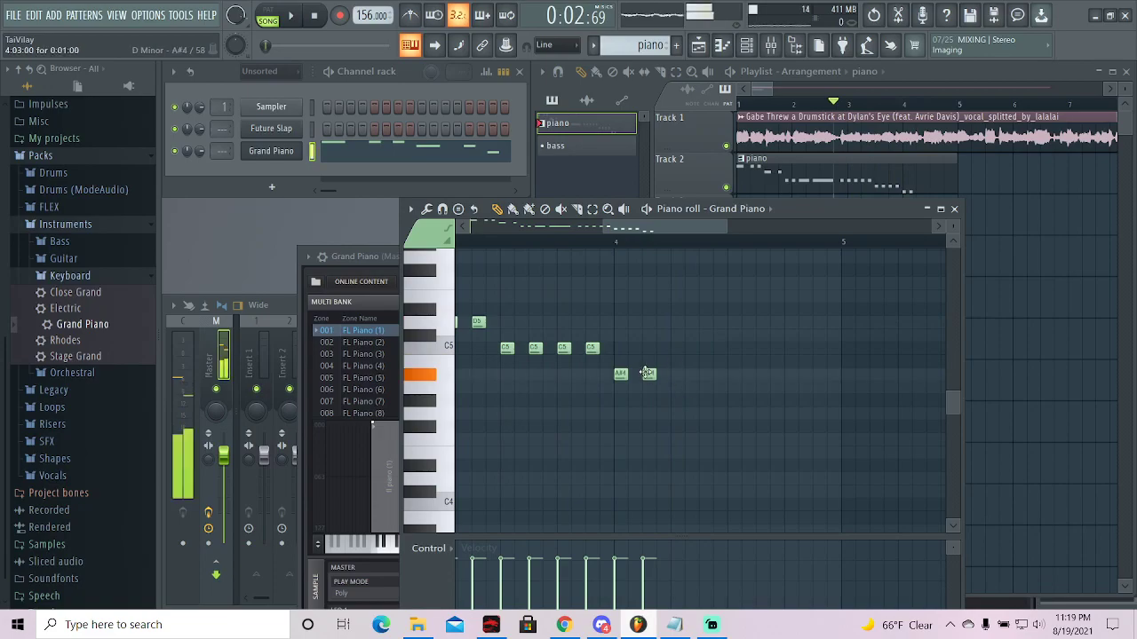
- Try a third short A#4 followed by a six-step A#4 on step 7 of bar 4, and play the phrase
left_click(678, 374)
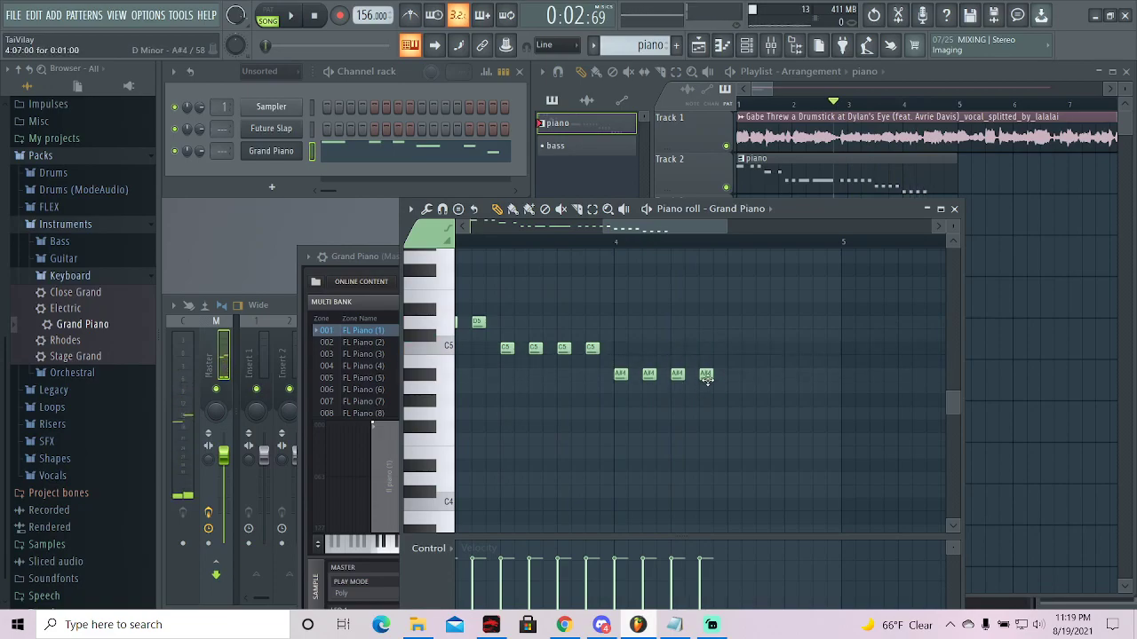
key("space")
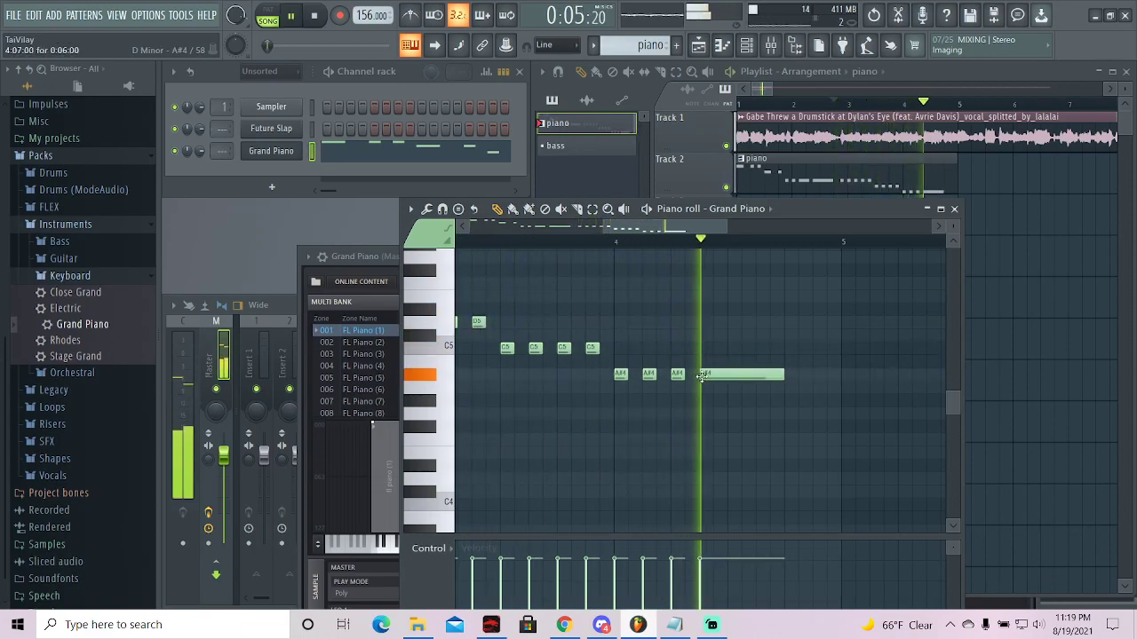
key("space")
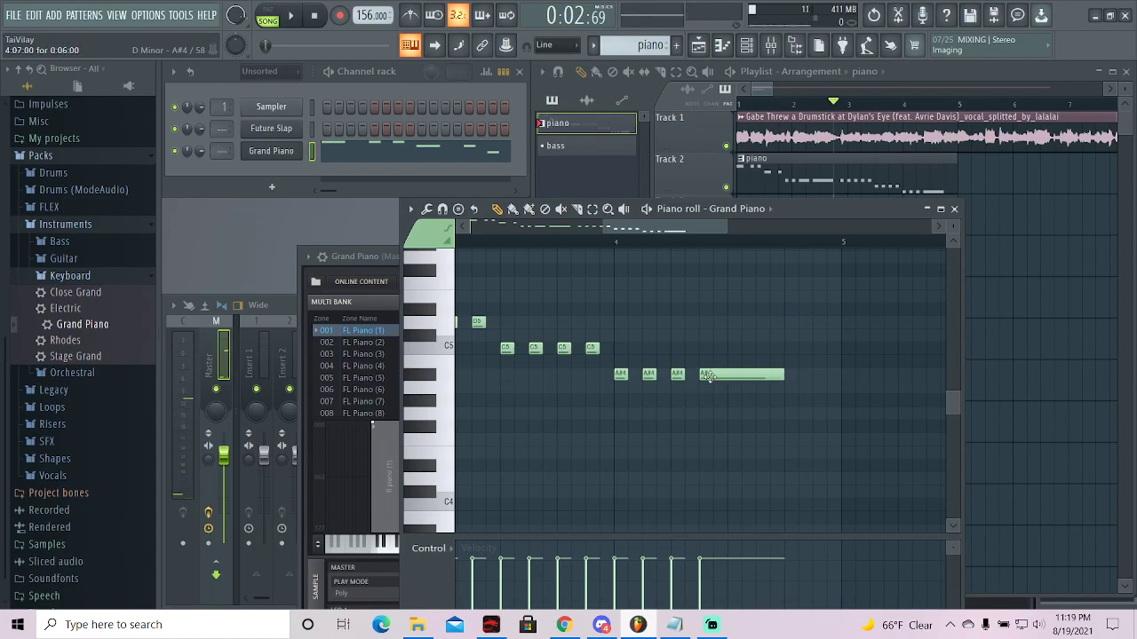
- Replace the last two A#4 notes with a single eight-step A#4 starting on step 7 of bar 4, and play the ending
right_click(702, 375)
key("space")
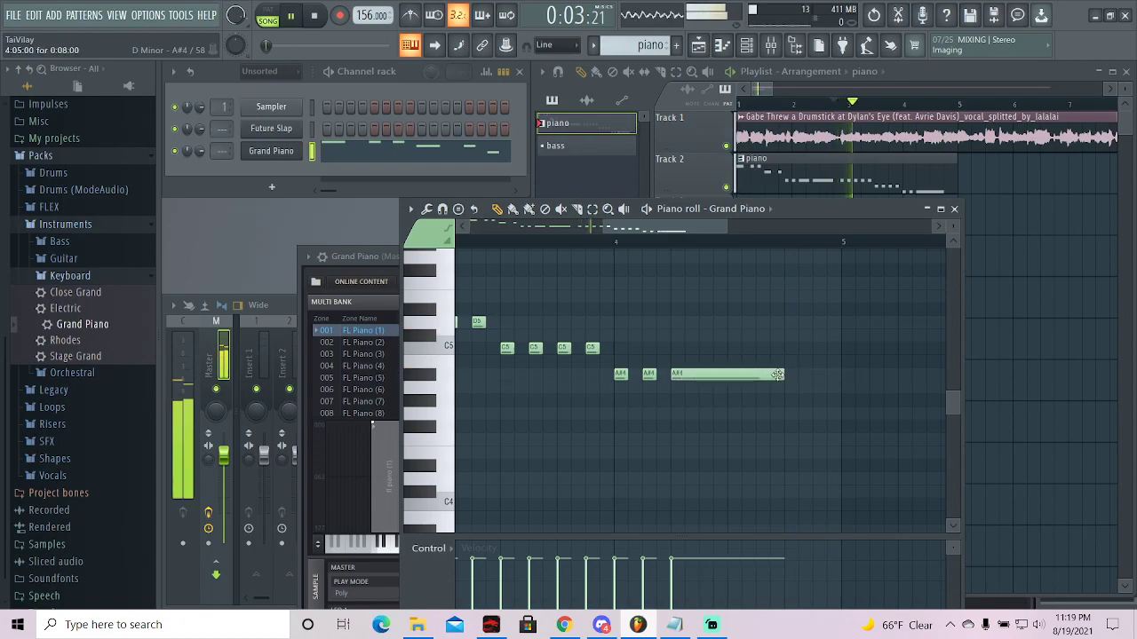
key("space")
left_click_drag(753, 377, 776, 378)
key("space")
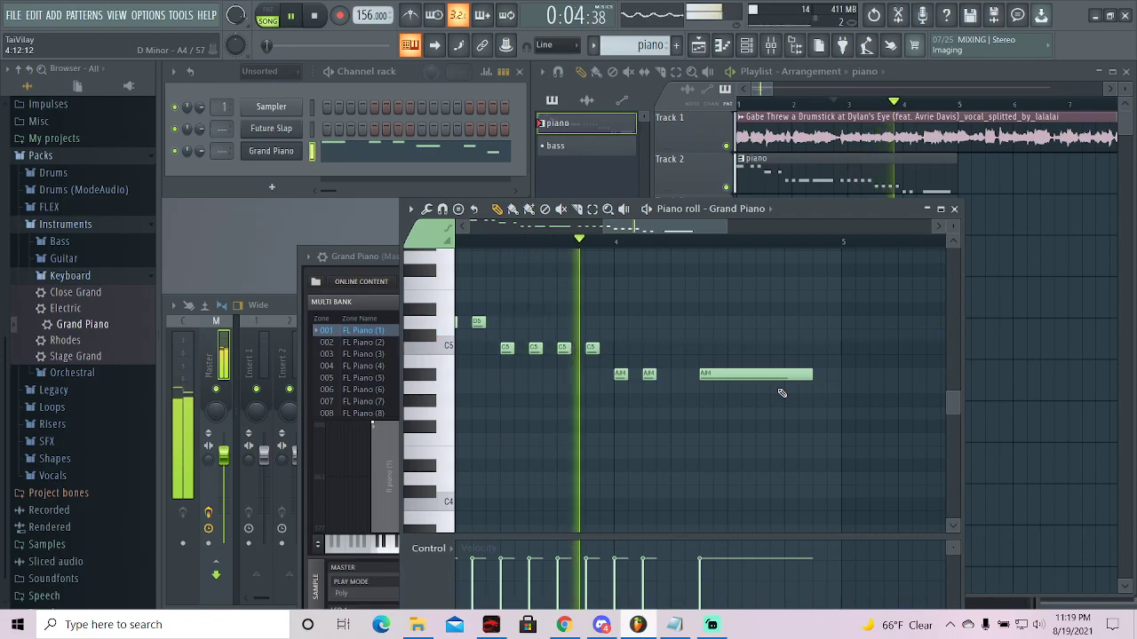
key("space")
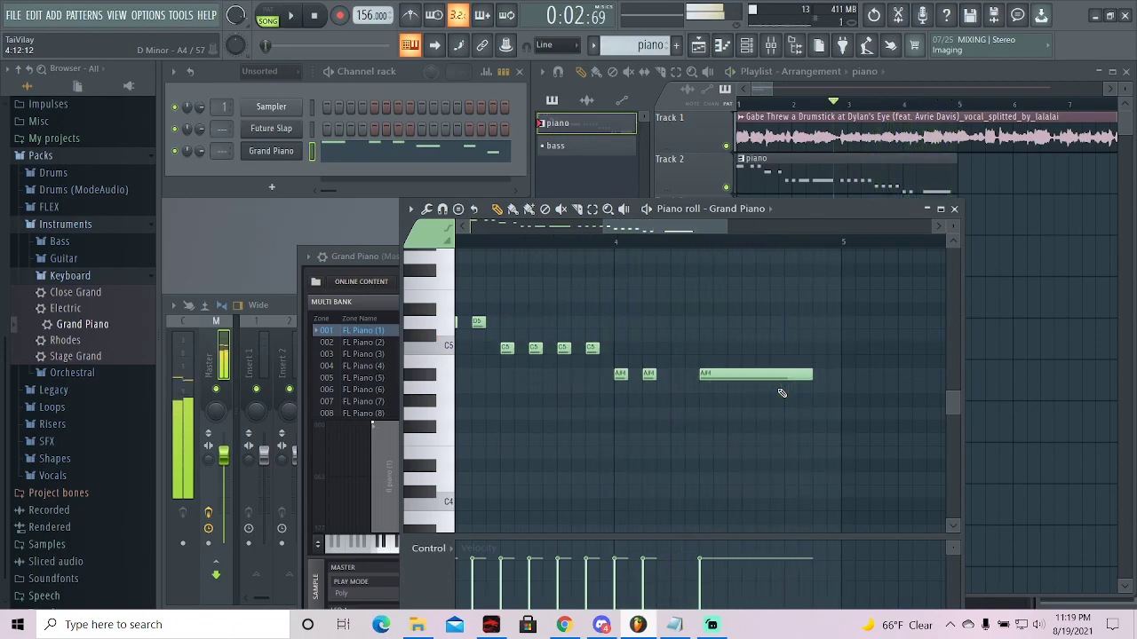
- Review the whole Grand Piano melody from bar 1 through bar 4 by playing it from the beginning
scroll(784, 389, "down", 5)
scroll(561, 308, "up", 5)
scroll(617, 322, "down", 1)
scroll(583, 376, "up", 4)
scroll(609, 305, "down", 4)
scroll(601, 248, "up", 2)
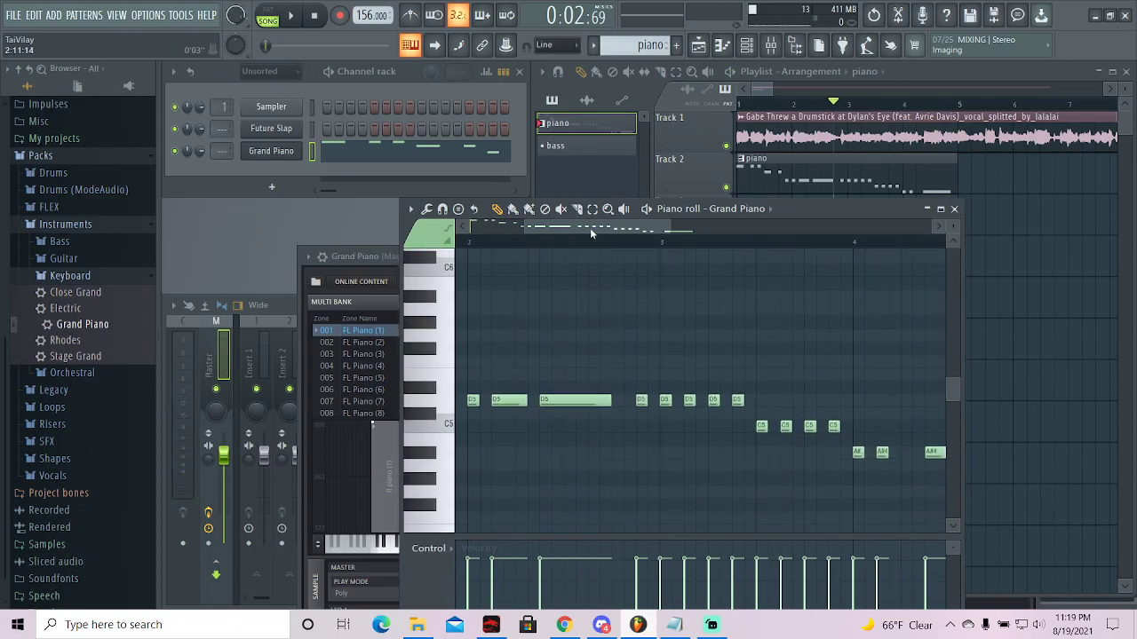
left_click_drag(590, 227, 533, 228)
scroll(483, 264, "up", 3)
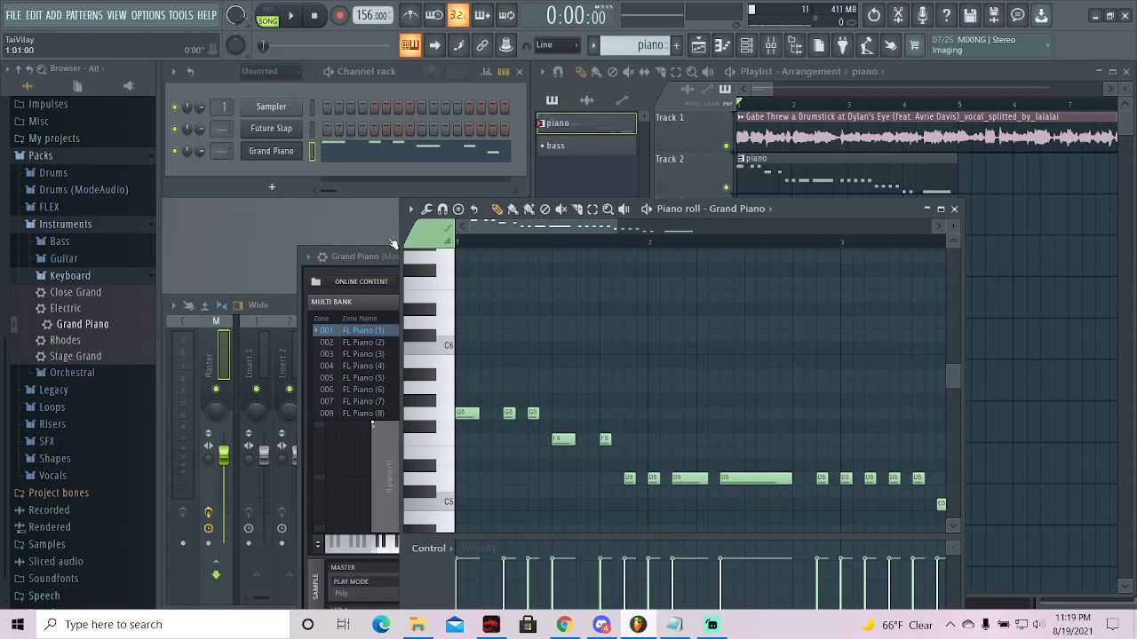
key("space")
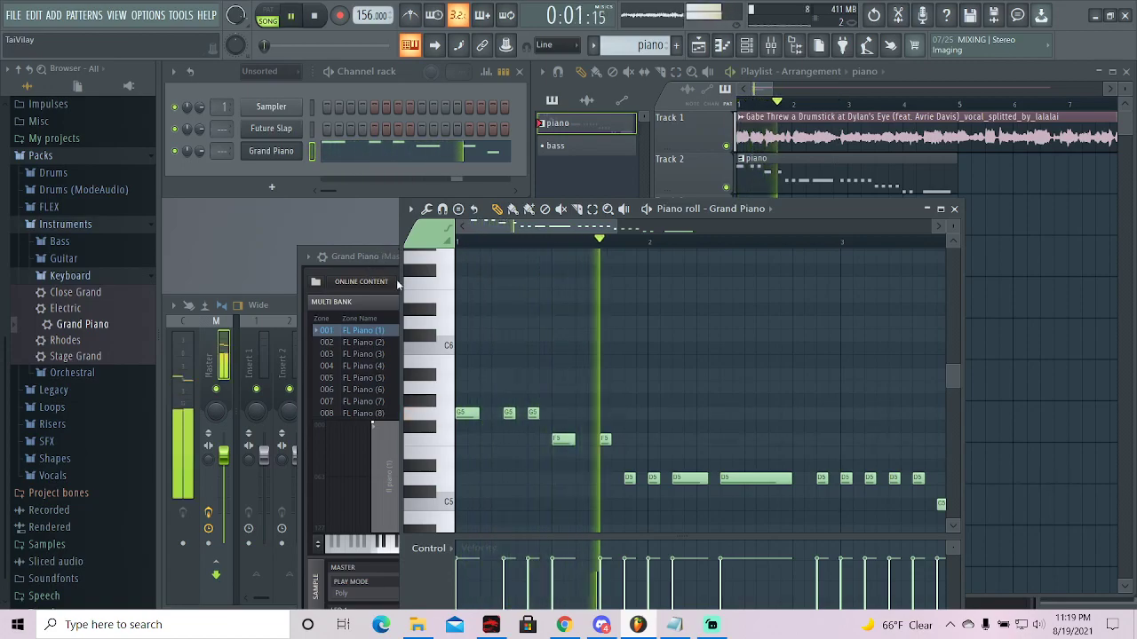
scroll(599, 244, "down", 3)
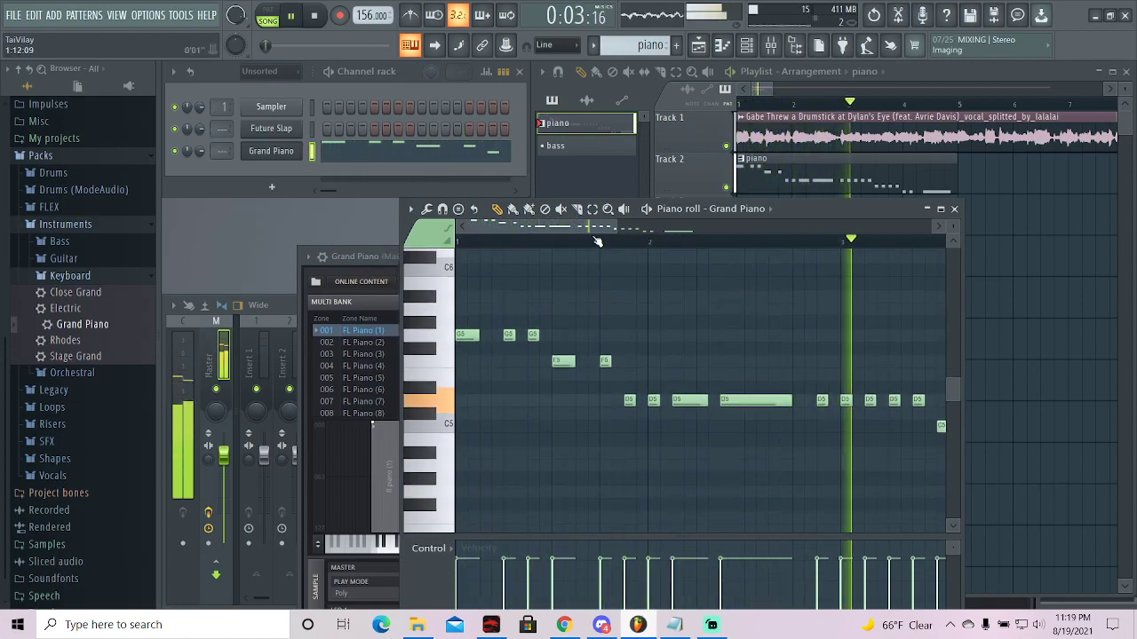
left_click_drag(593, 229, 687, 257)
key("space")
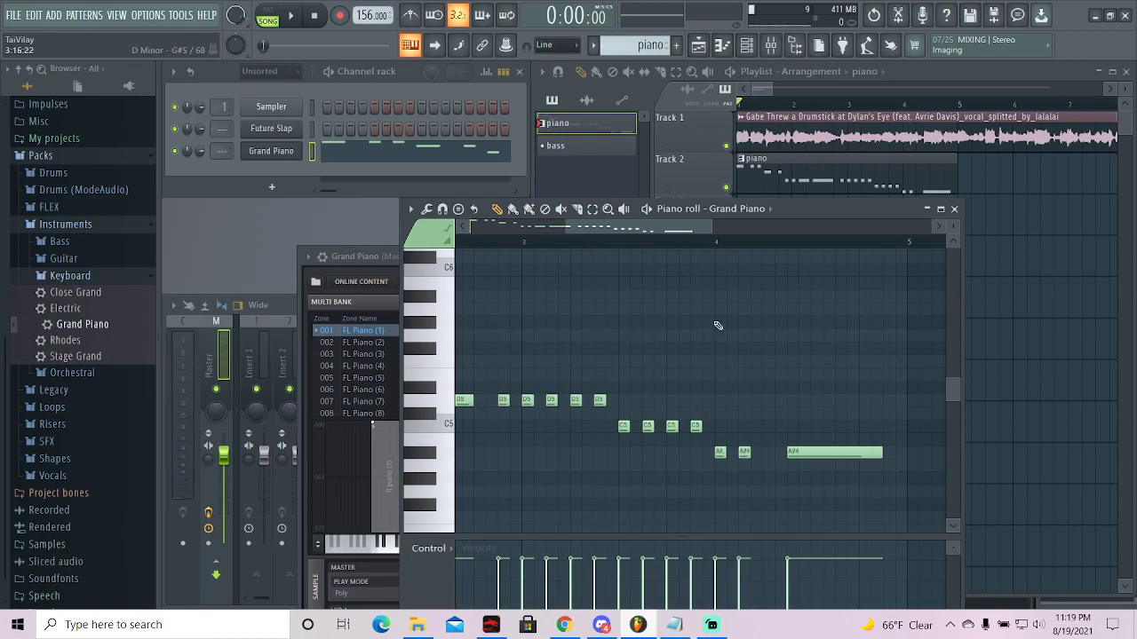
- Open the piano roll of the Future Slap channel and audition a few bass notes
left_click_drag(648, 225, 551, 226)
left_click(270, 128)
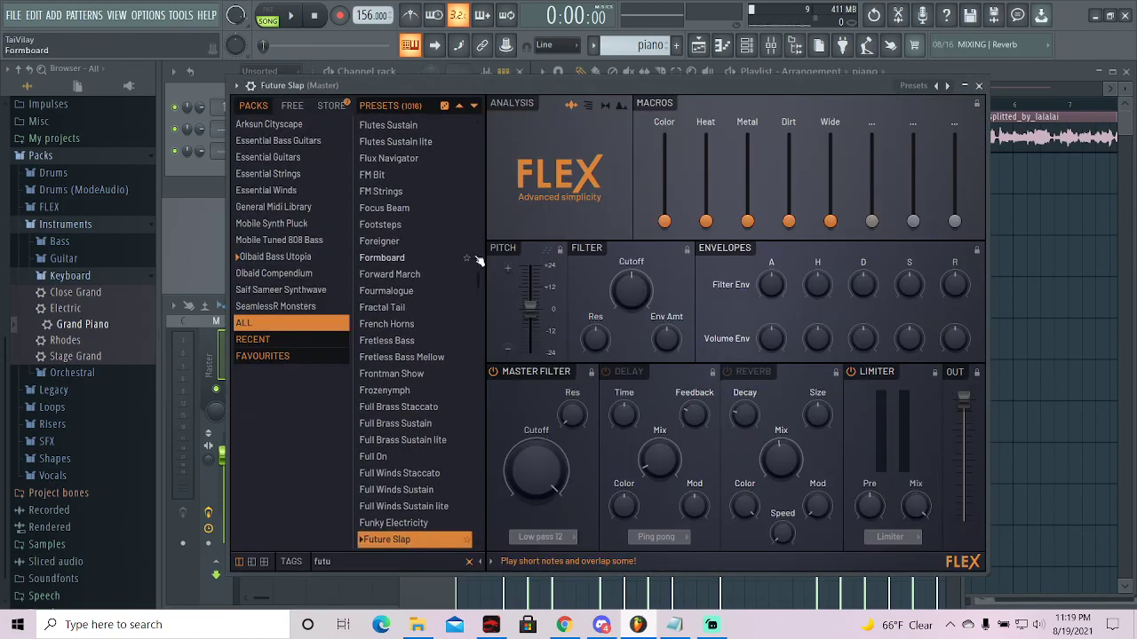
left_click(979, 85)
right_click(278, 133)
left_click(342, 127)
key("y")
key("q")
key("e")
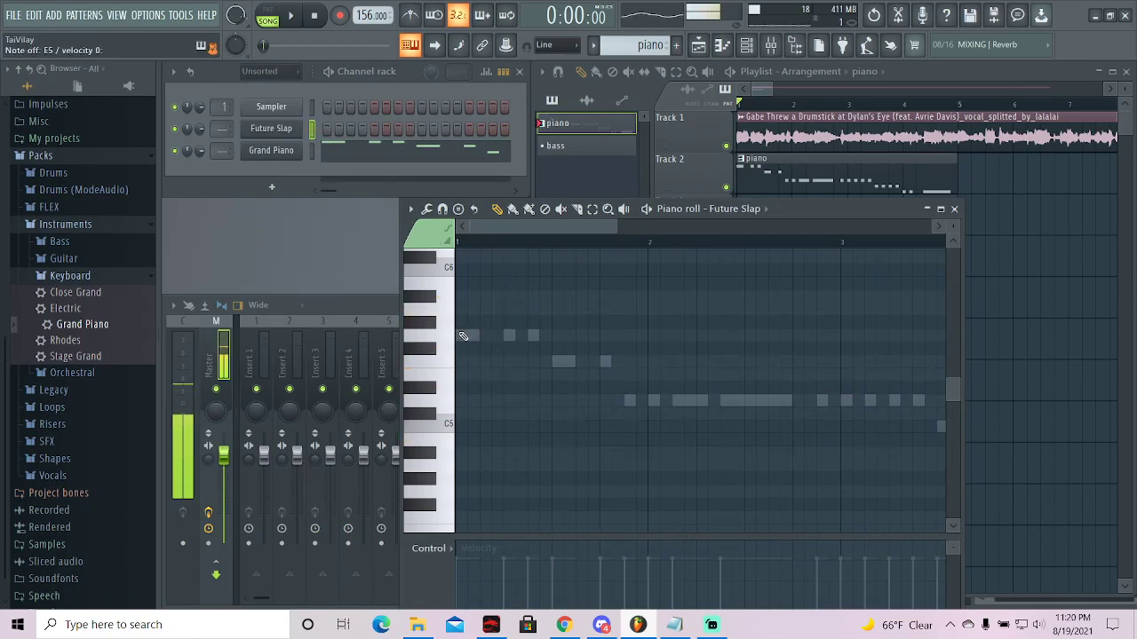
- Add Future Slap bass notes G4 and F4, eight steps each, across bar 1, an octave below the piano, and play the G4
left_click(463, 335)
mouse_move(550, 335)
left_mouse_down()
mouse_move(636, 335)
mouse_move(563, 341)
left_mouse_up()
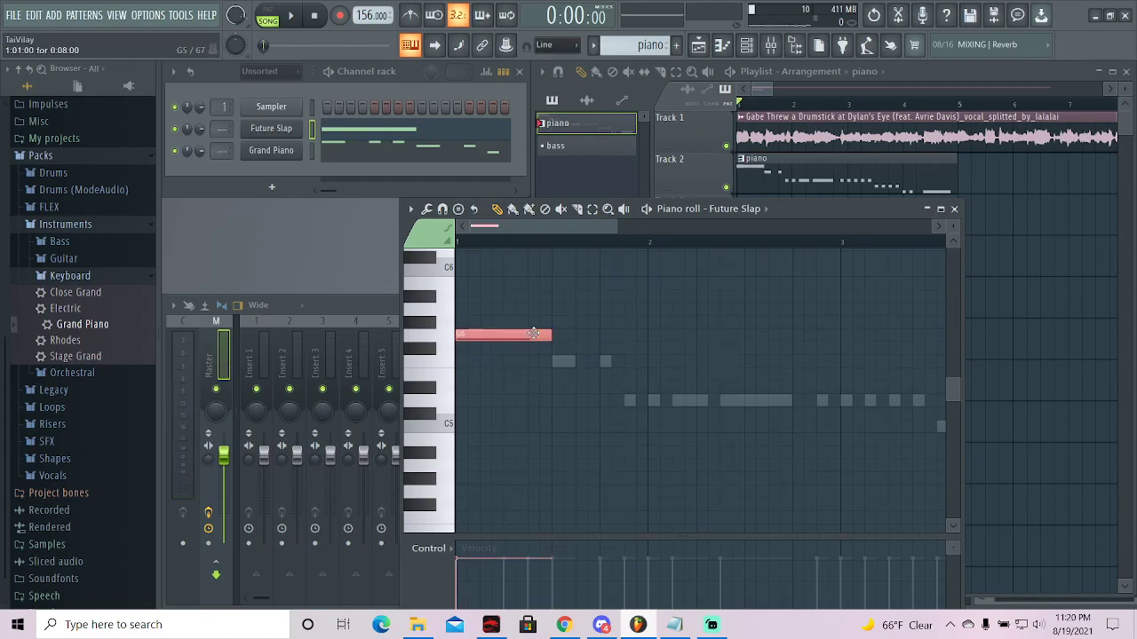
key("ctrl+Down")
key("space")
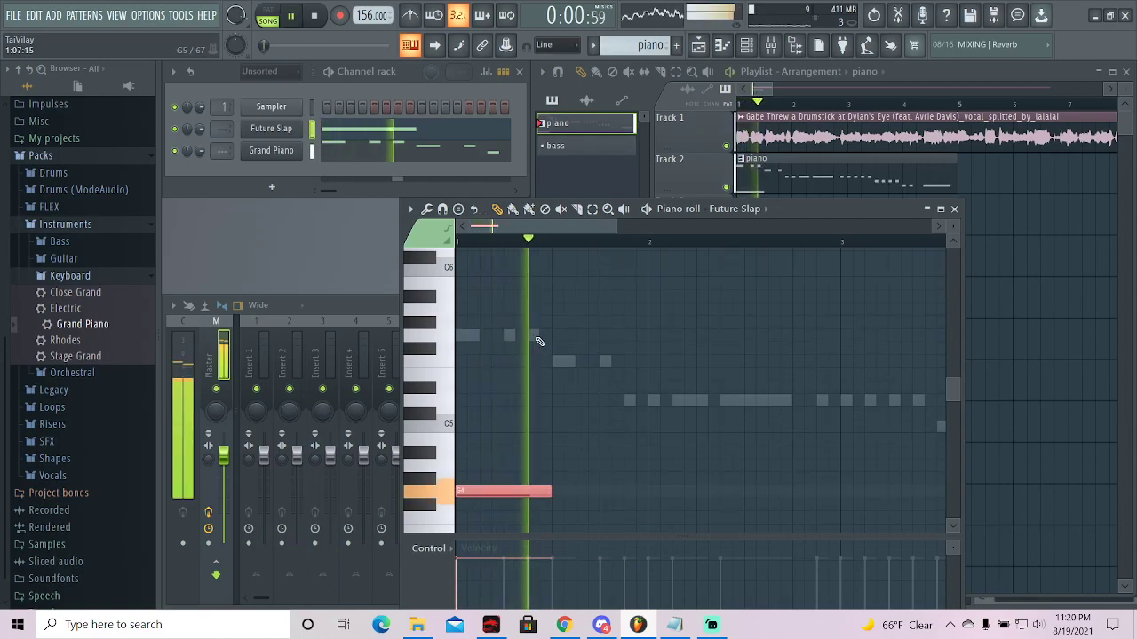
scroll(537, 339, "down", 2)
key("space")
left_click(562, 286)
key("ctrl+Down")
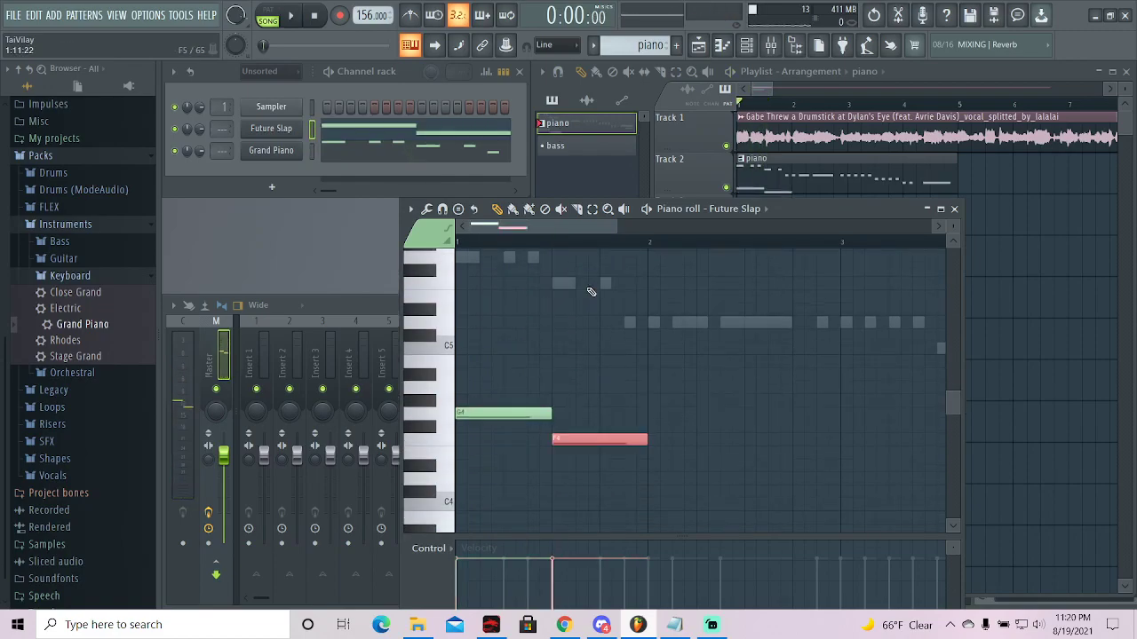
- Add a D4 bass note filling bar 2, an octave below the piano's D5, and play the bass line
left_click(652, 321)
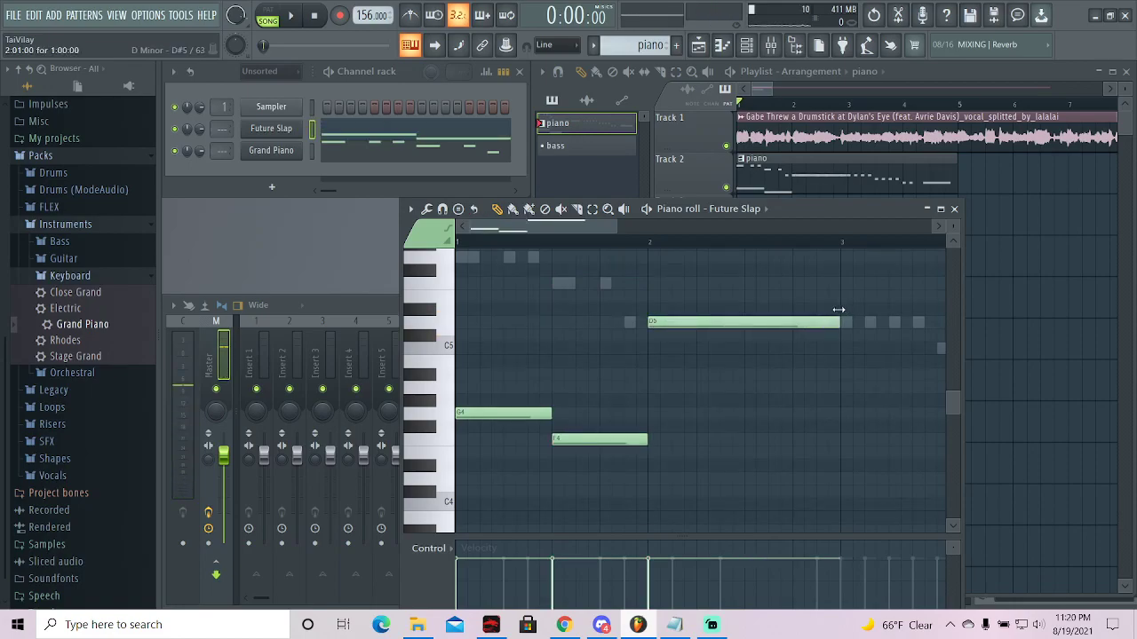
left_click_drag(795, 293, 797, 388)
key("ctrl+Down")
key("ctrl+d")
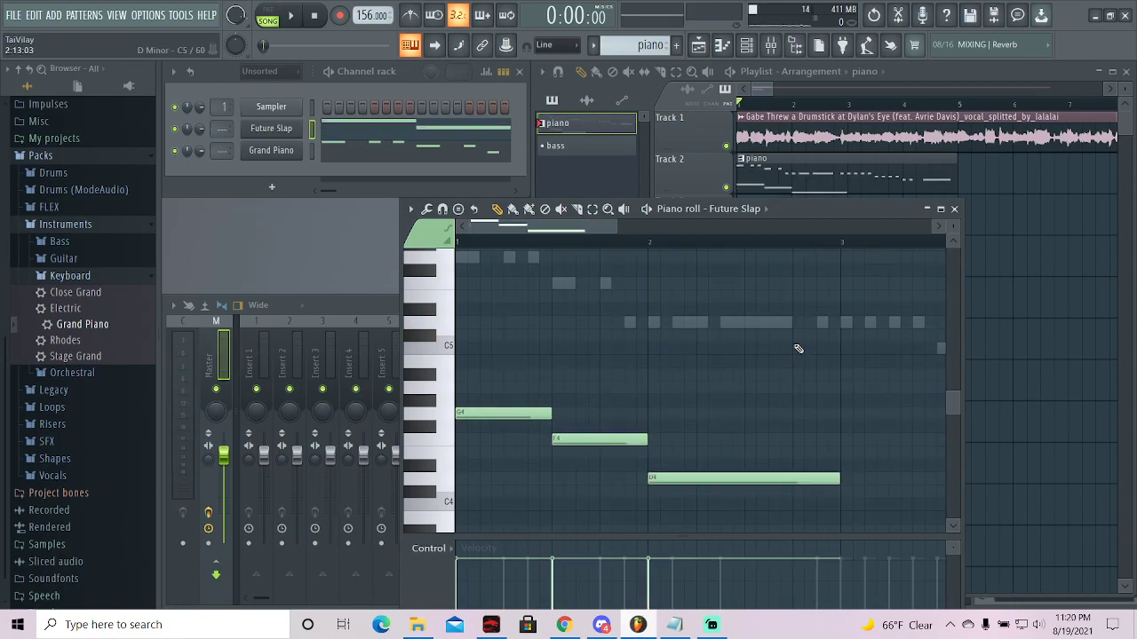
key("space")
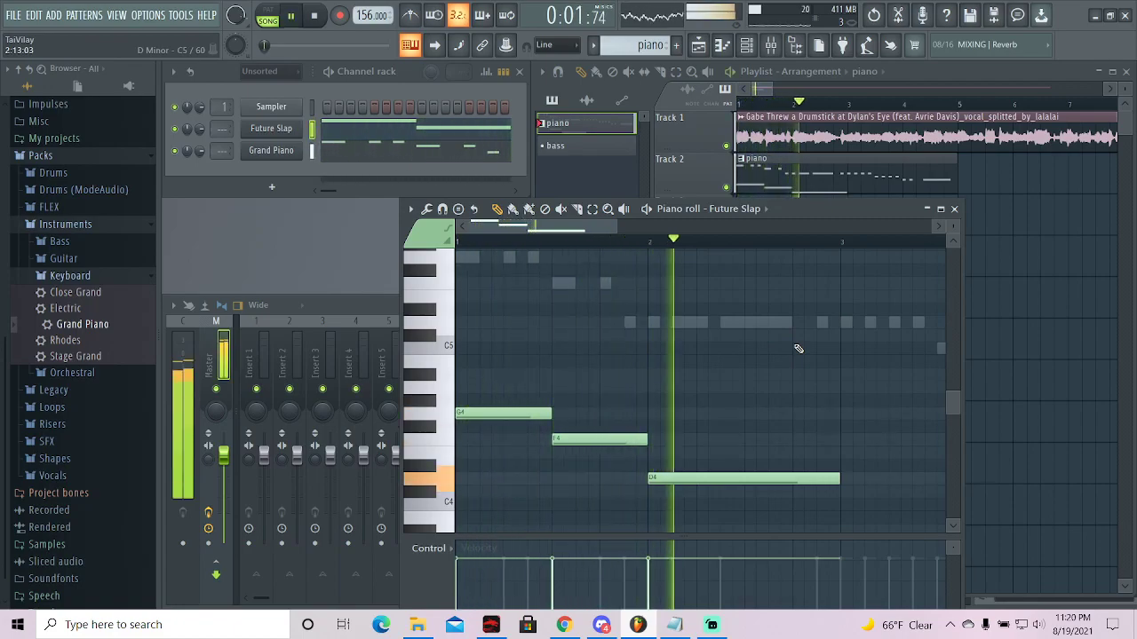
left_click_drag(551, 233, 600, 233)
key("space")
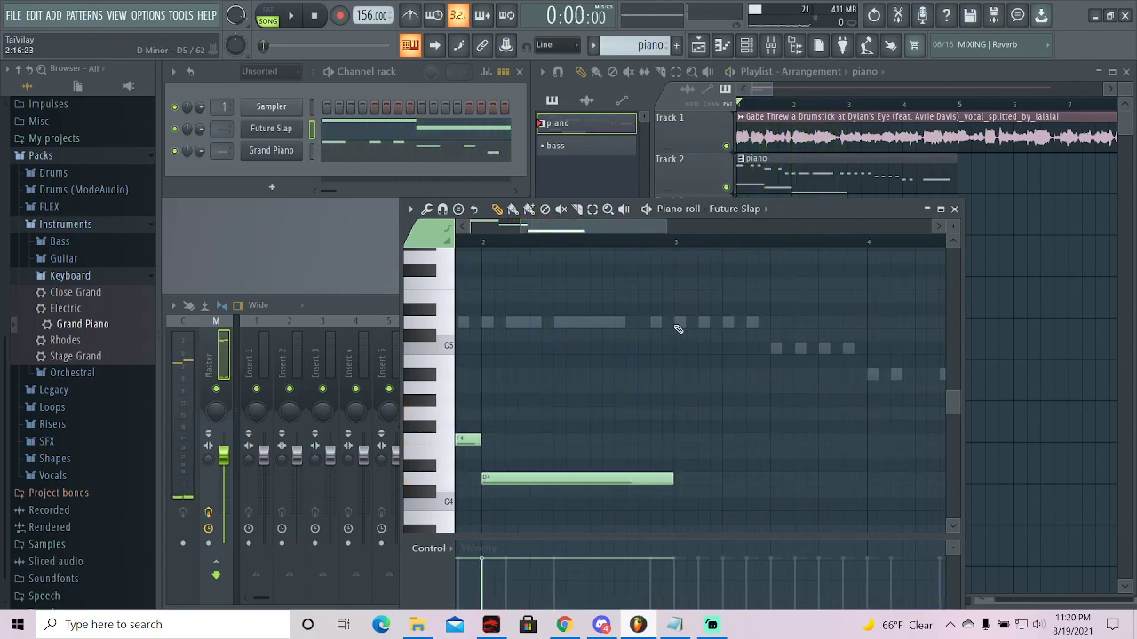
- Add eight-step D4 and C4 bass notes in bar 3 and an A#3 filling bar 4, an octave below the piano, and play them
left_click(676, 324)
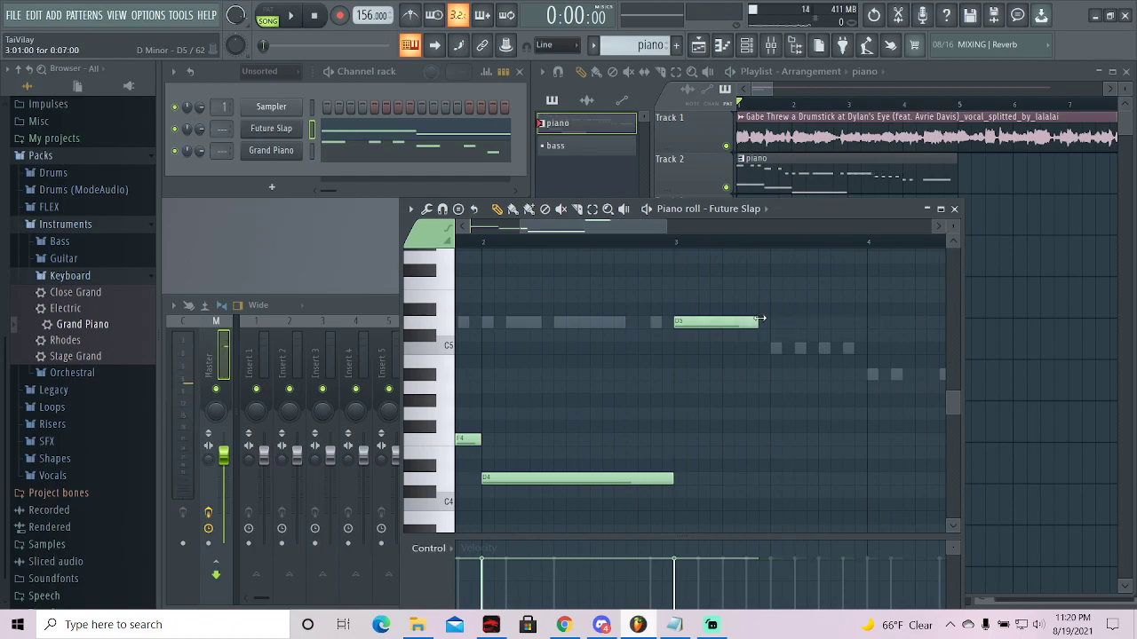
left_click(774, 351)
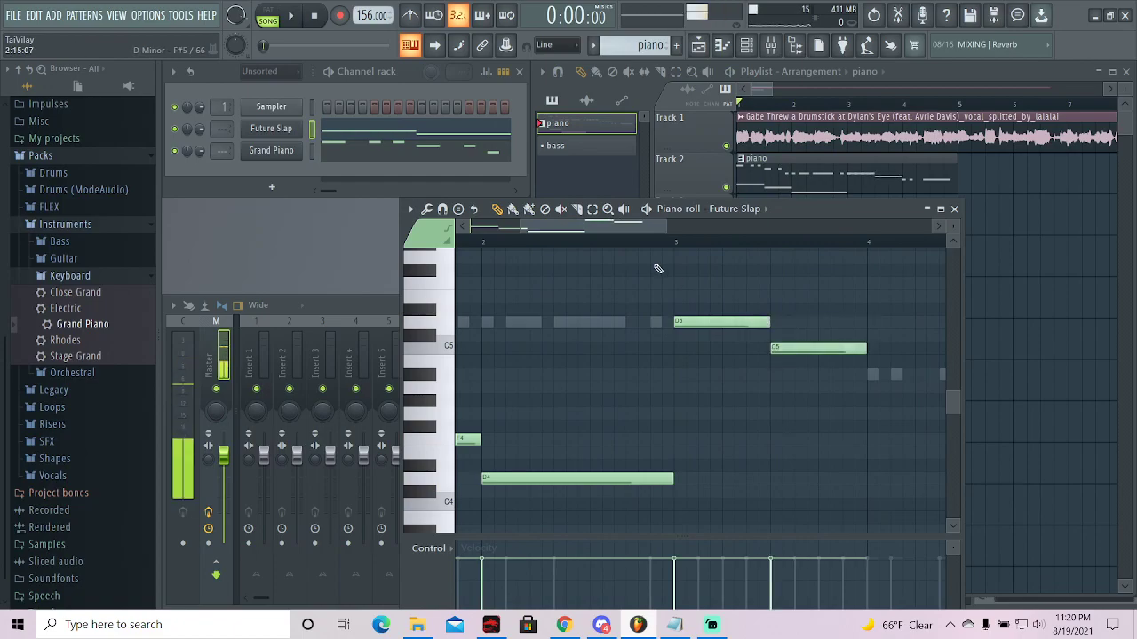
scroll(741, 394, "down", 3)
left_click(742, 375)
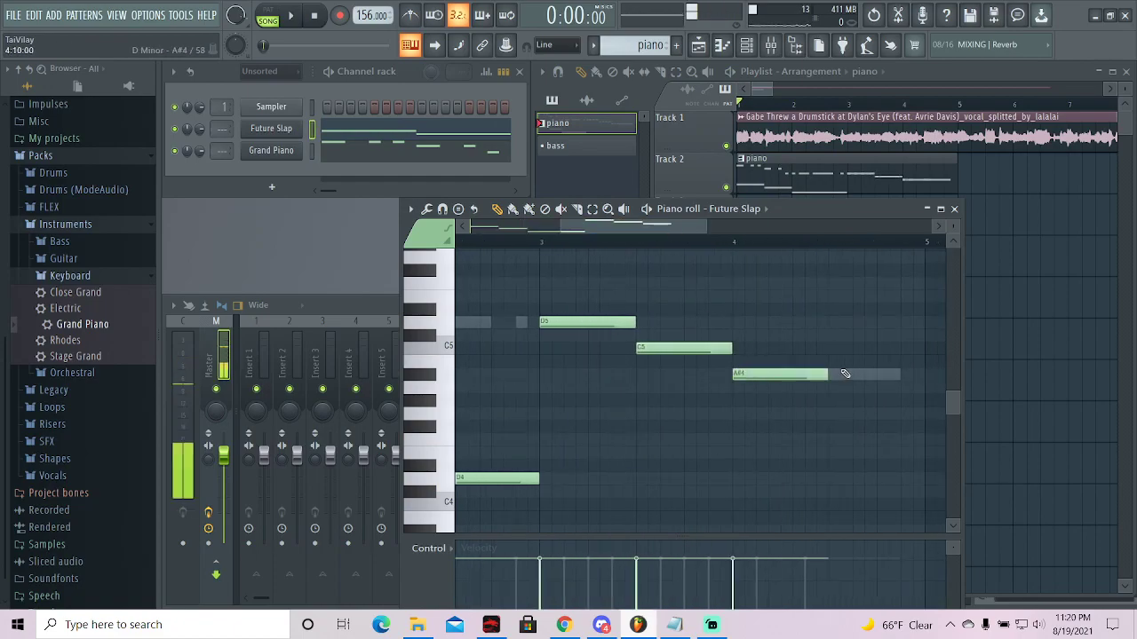
left_click_drag(610, 292, 804, 402)
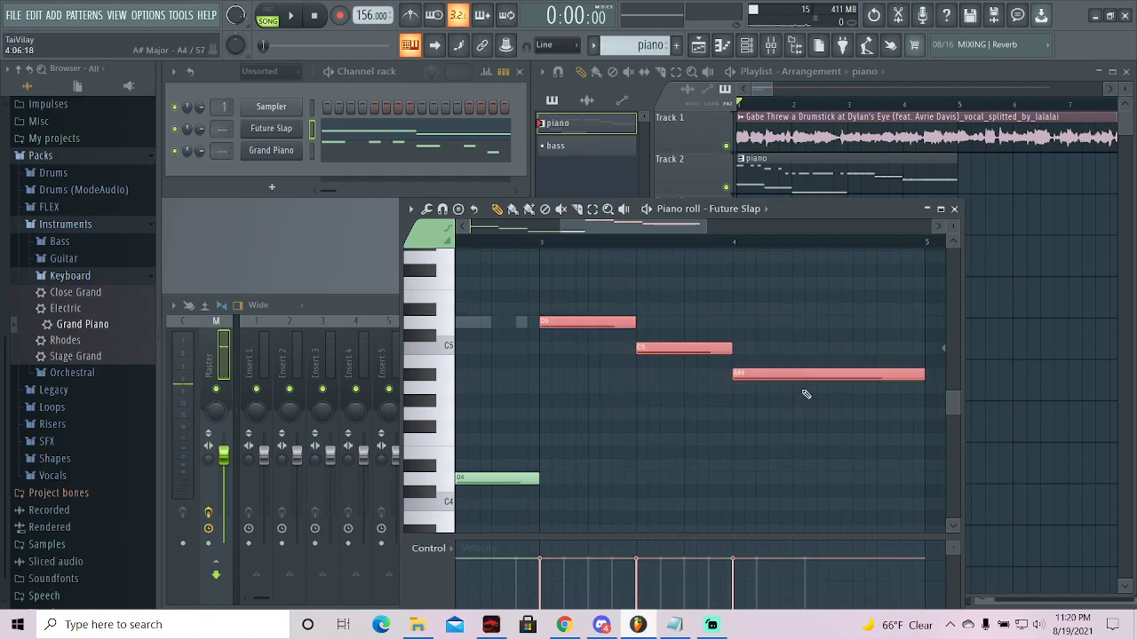
key("ctrl+Down")
key("ctrl+d")
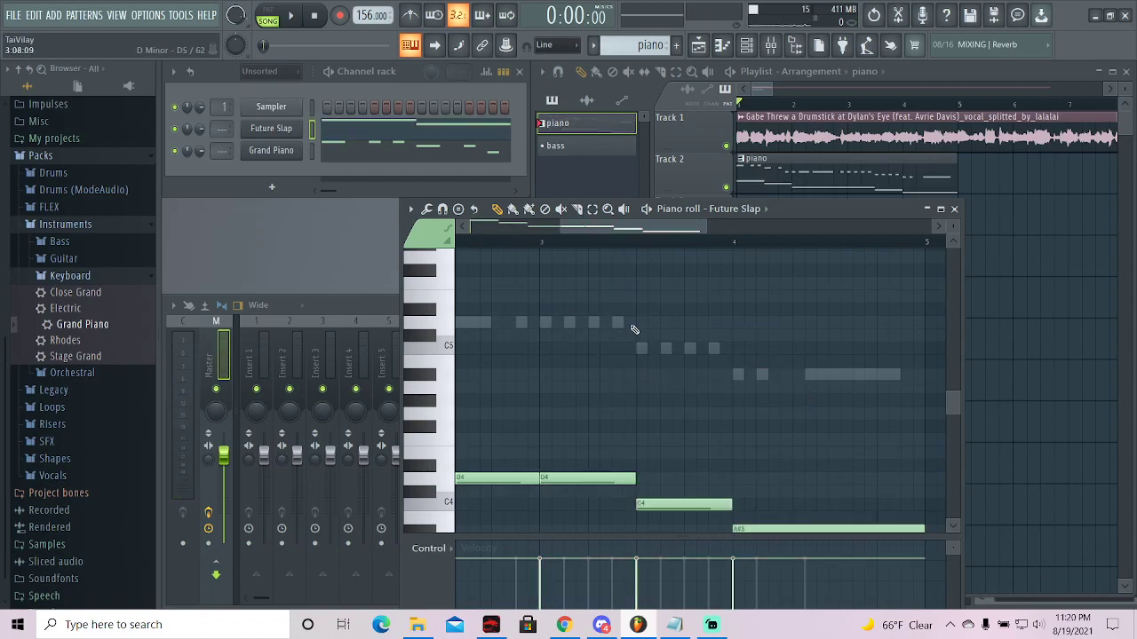
key("space")
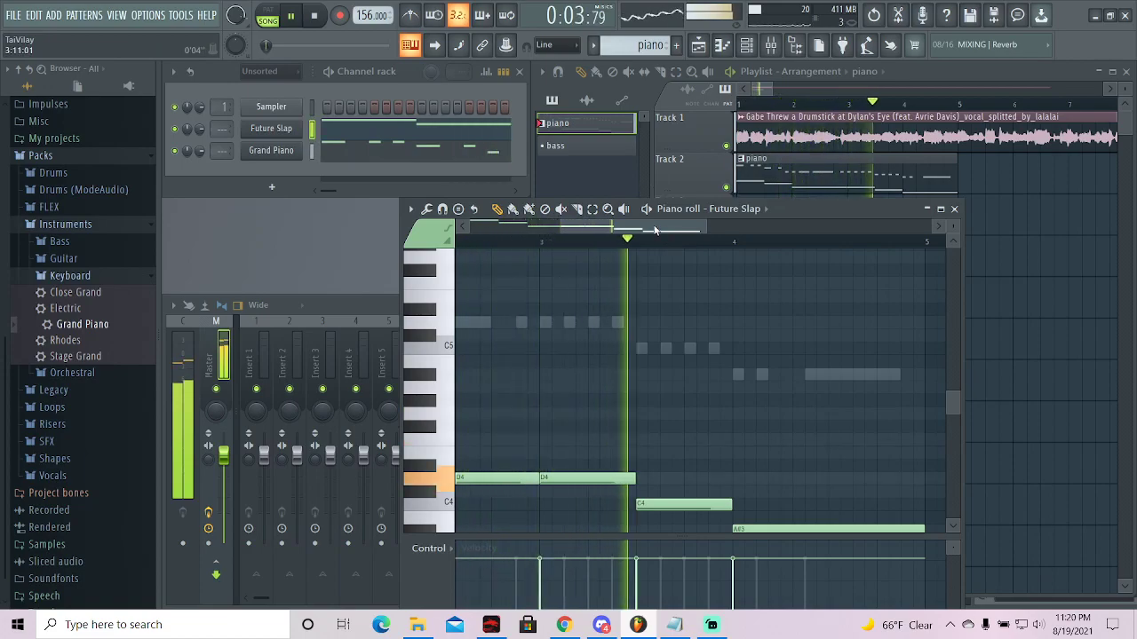
key("space")
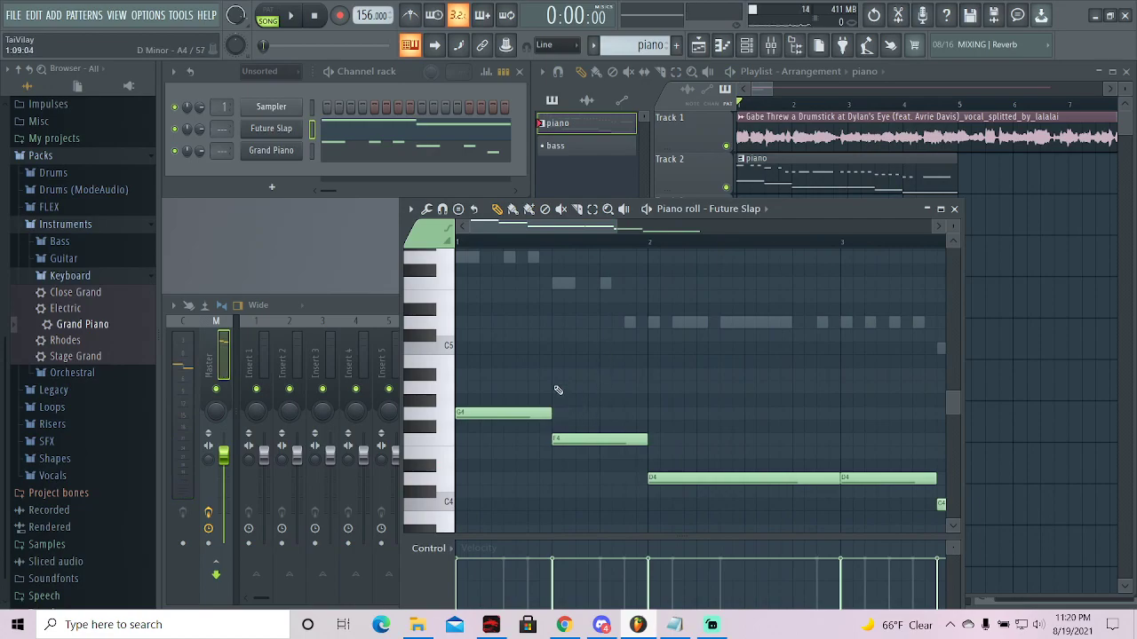
- Shorten the G4 opening bar 1 to two steps, add two-step G4 notes at steps 5 and 7, and play them
scroll(565, 404, "down", 2)
key("space")
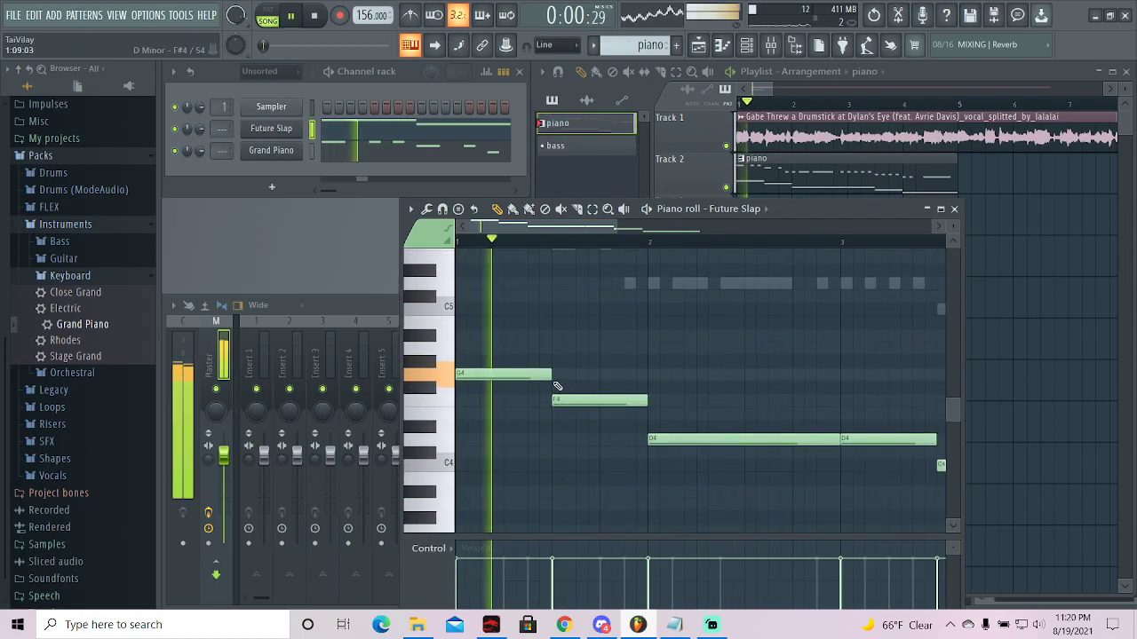
key("space")
left_click_drag(550, 380, 486, 374)
left_click(499, 375)
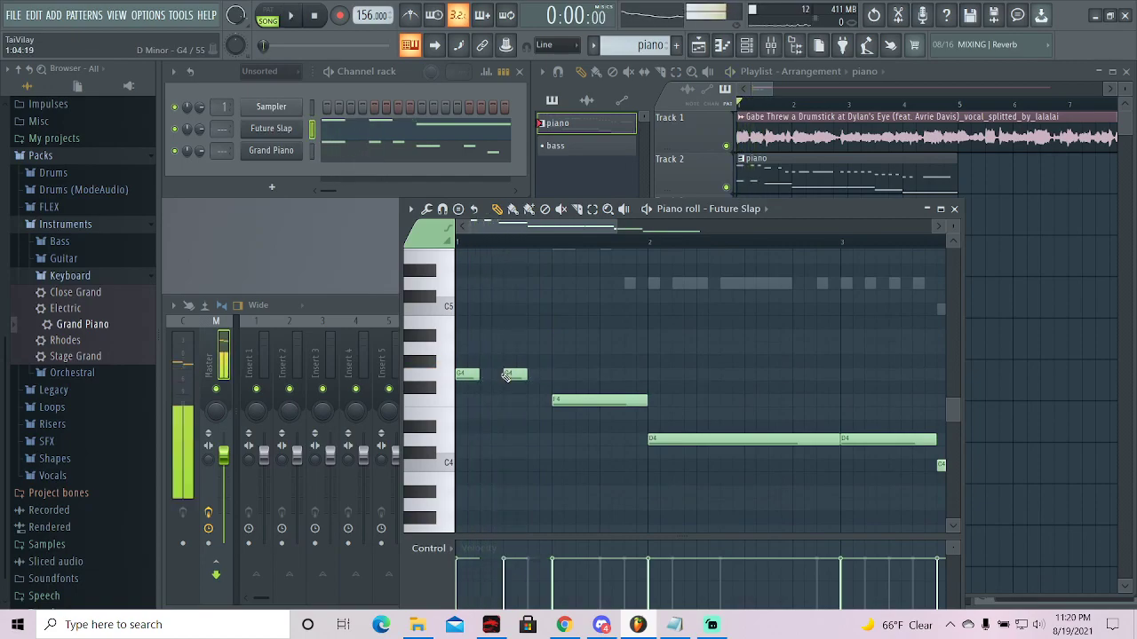
left_click(532, 374)
key("space")
key("space")
- Extend the first G4 to four steps so it meets the next G4, and play the start of the bass line
left_click_drag(477, 376, 509, 373)
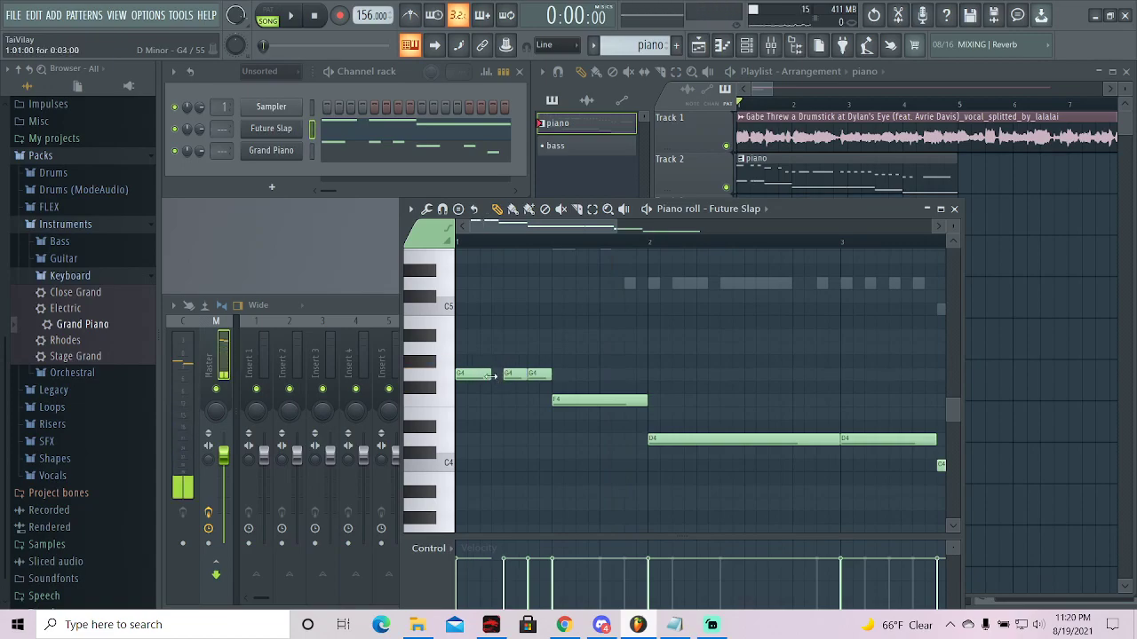
key("space")
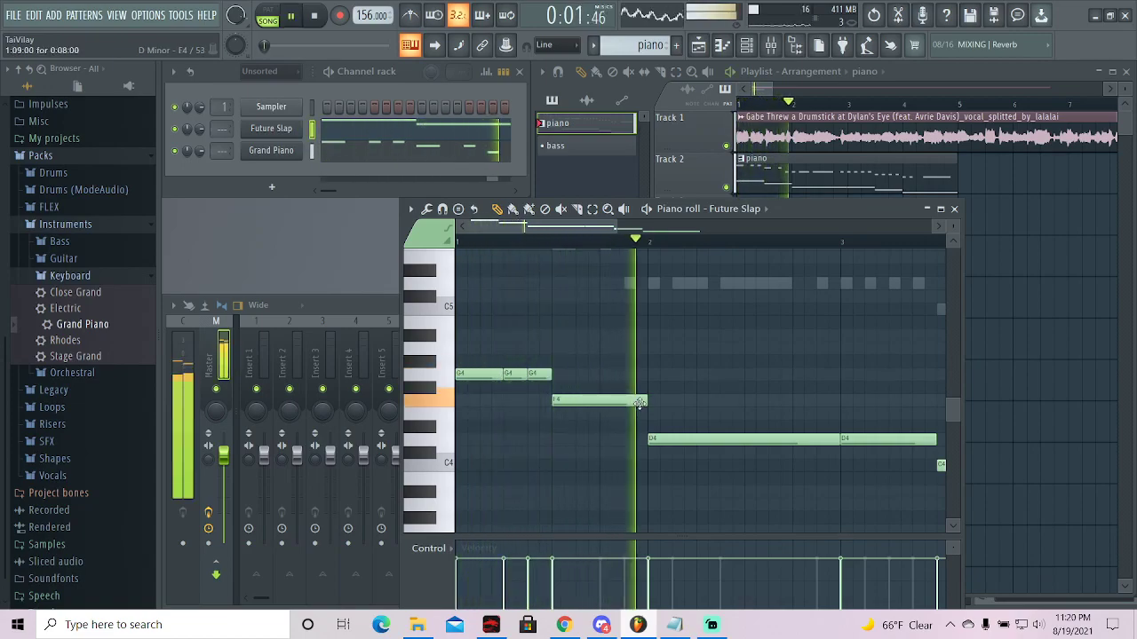
key("space")
key("space")
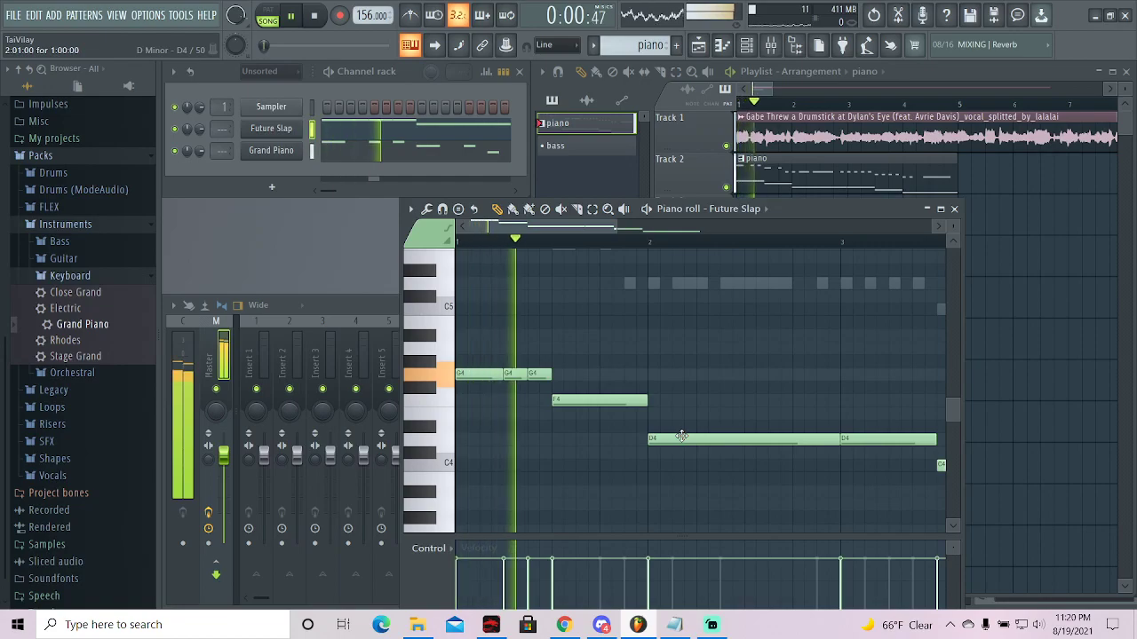
key("space")
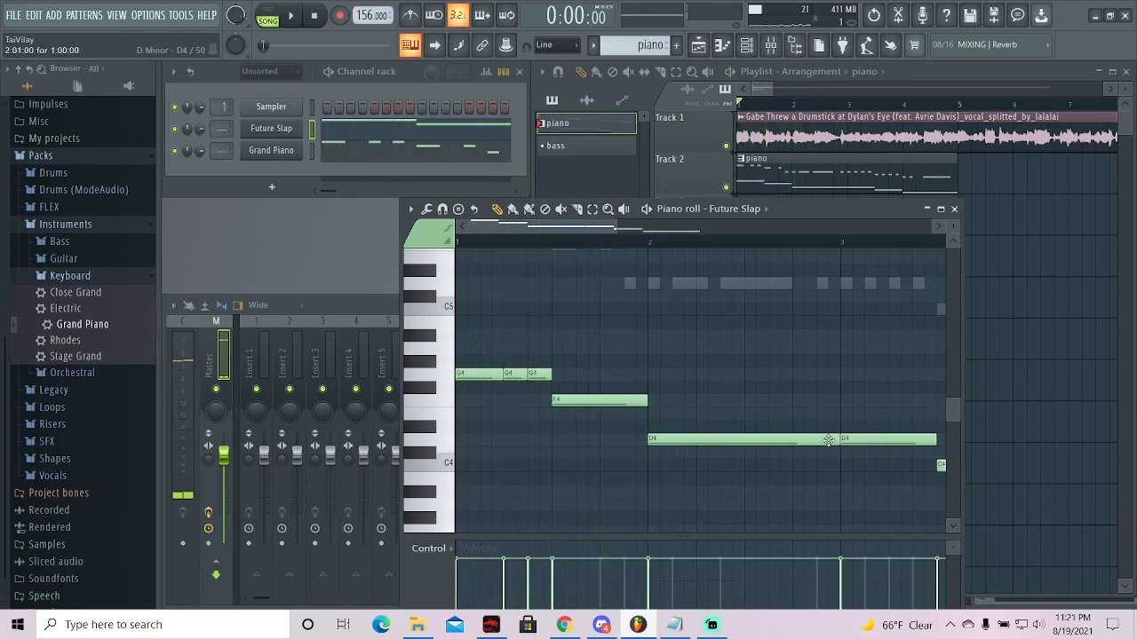
- Rework bar 2 into a four-step D4, a two-step F4 and a ten-step D4, and play the result
left_click_drag(838, 440, 699, 402)
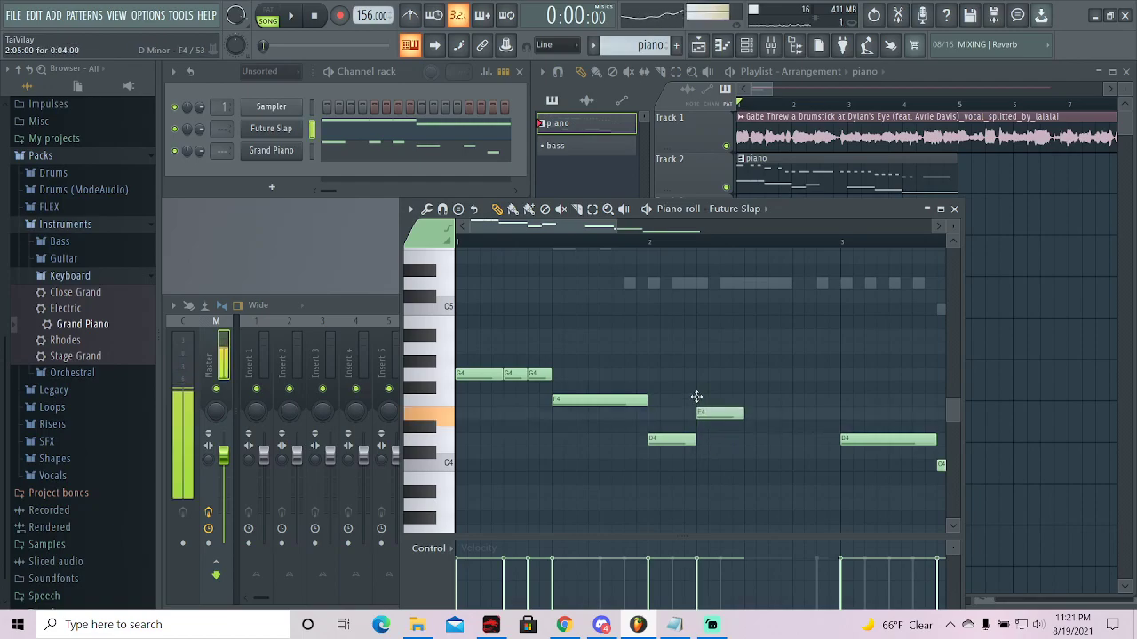
left_click(764, 439)
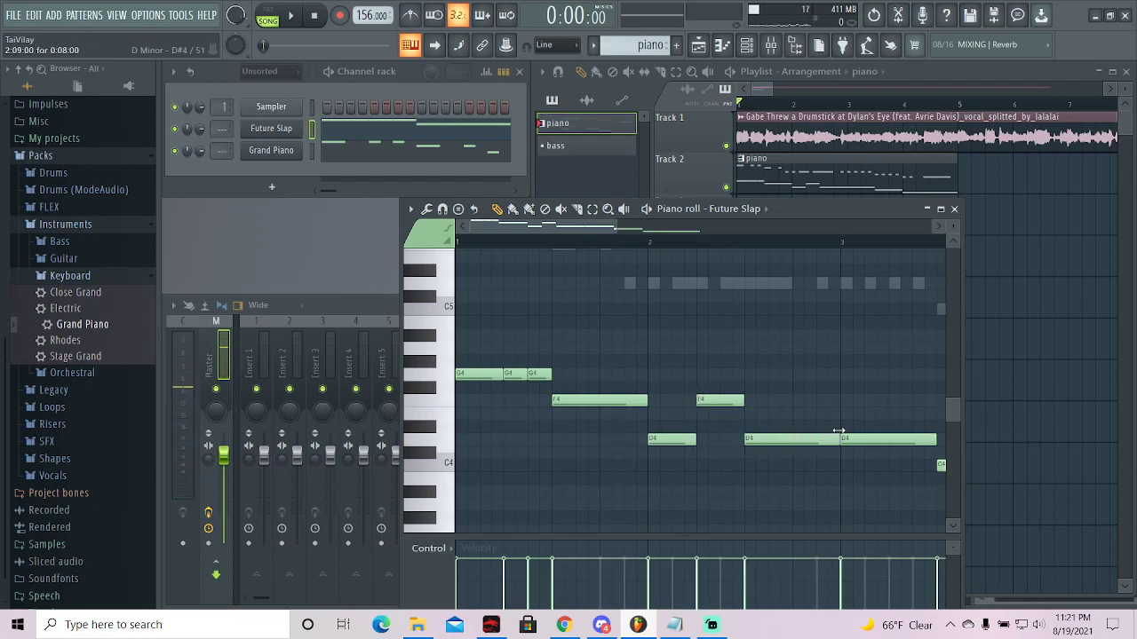
key("space")
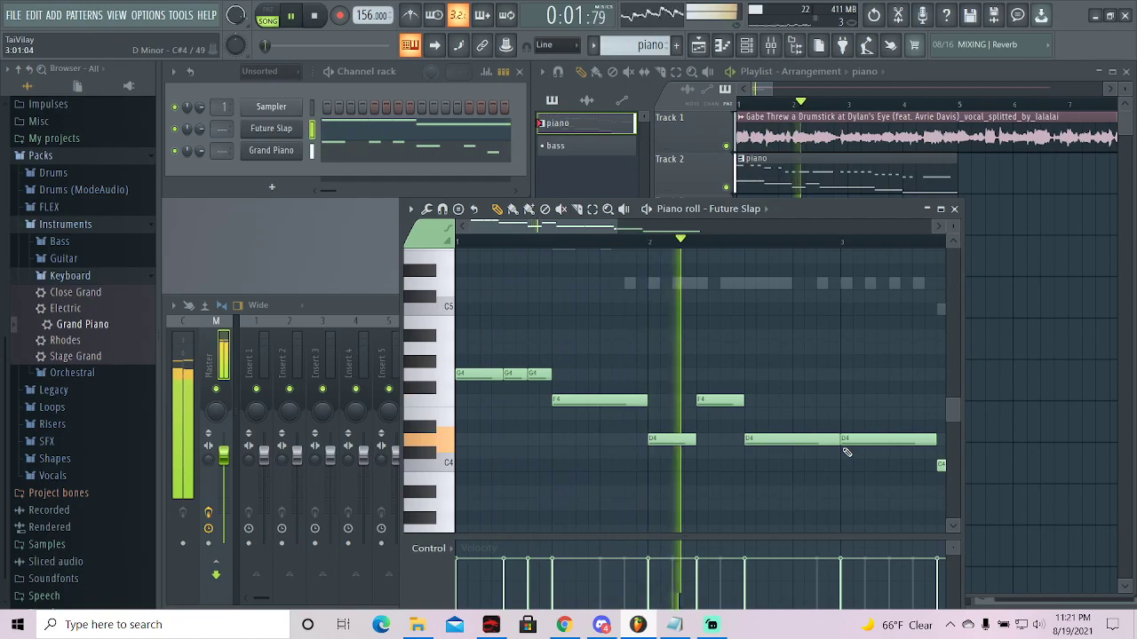
key("space")
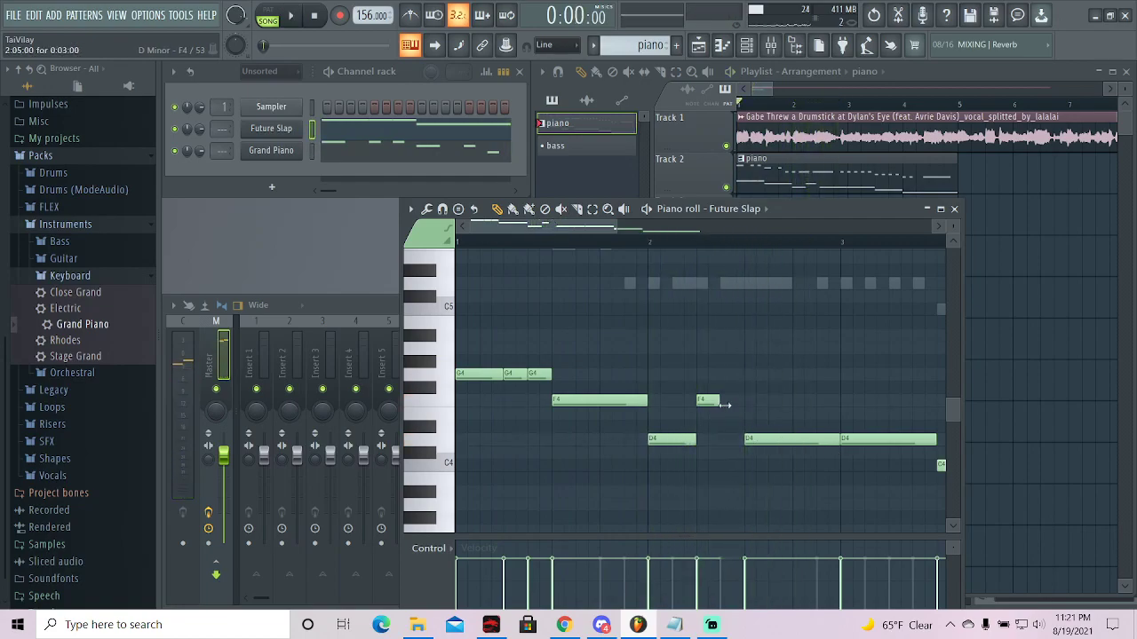
left_click_drag(766, 439, 742, 439)
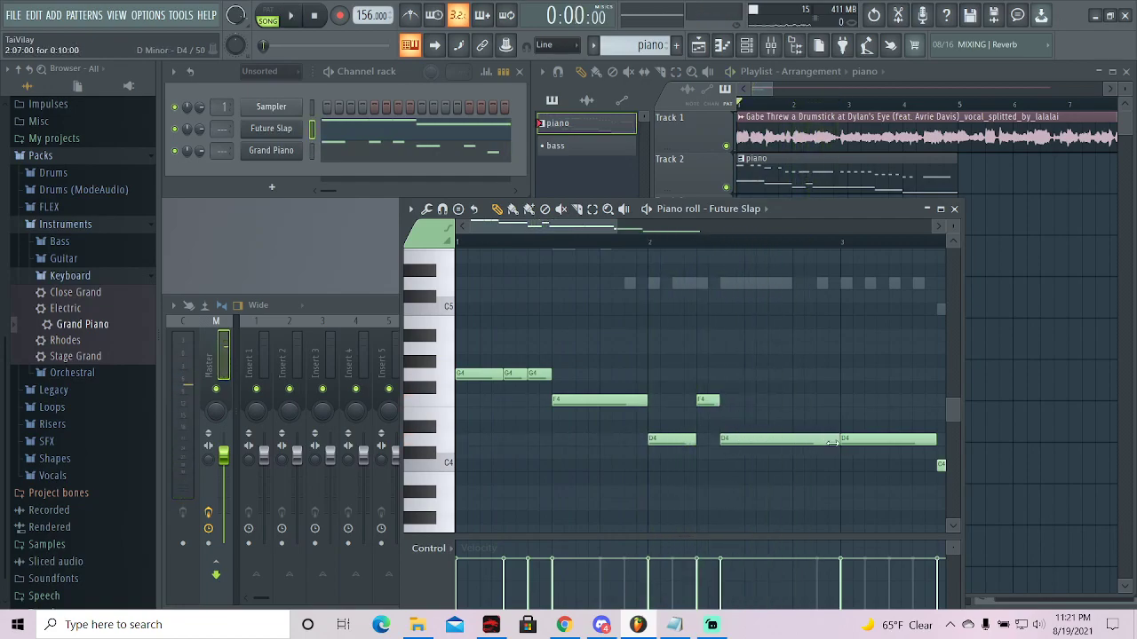
key("space")
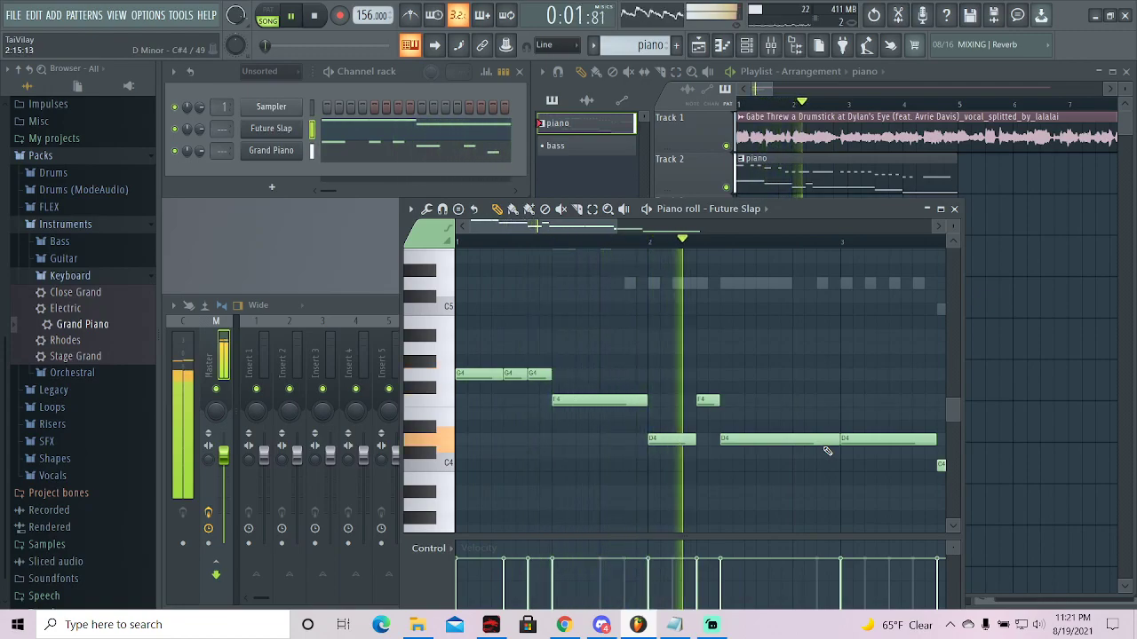
left_click(587, 241)
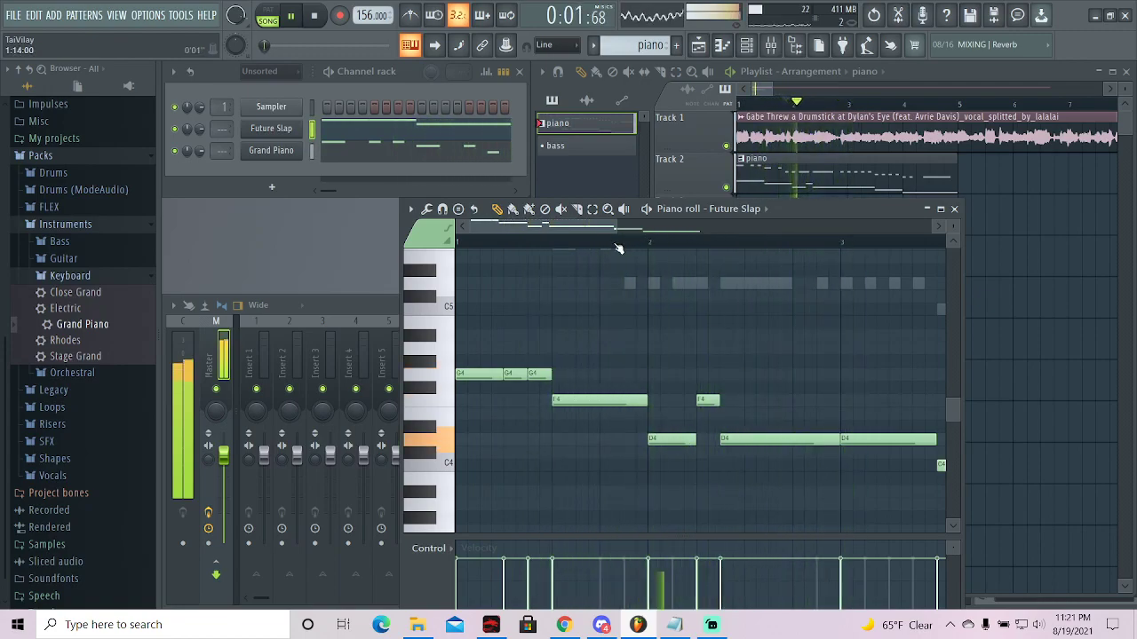
key("space")
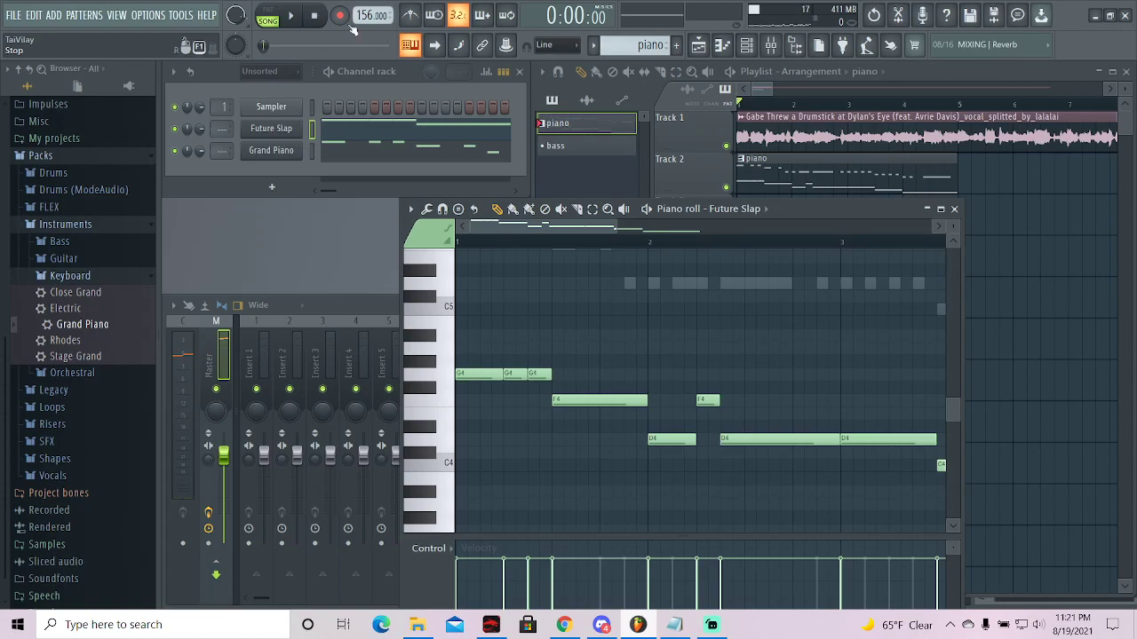
- Split the D4 opening bar 3 into D4 notes of four, two and two steps, and play the line
left_click_drag(579, 231, 594, 239)
key("space")
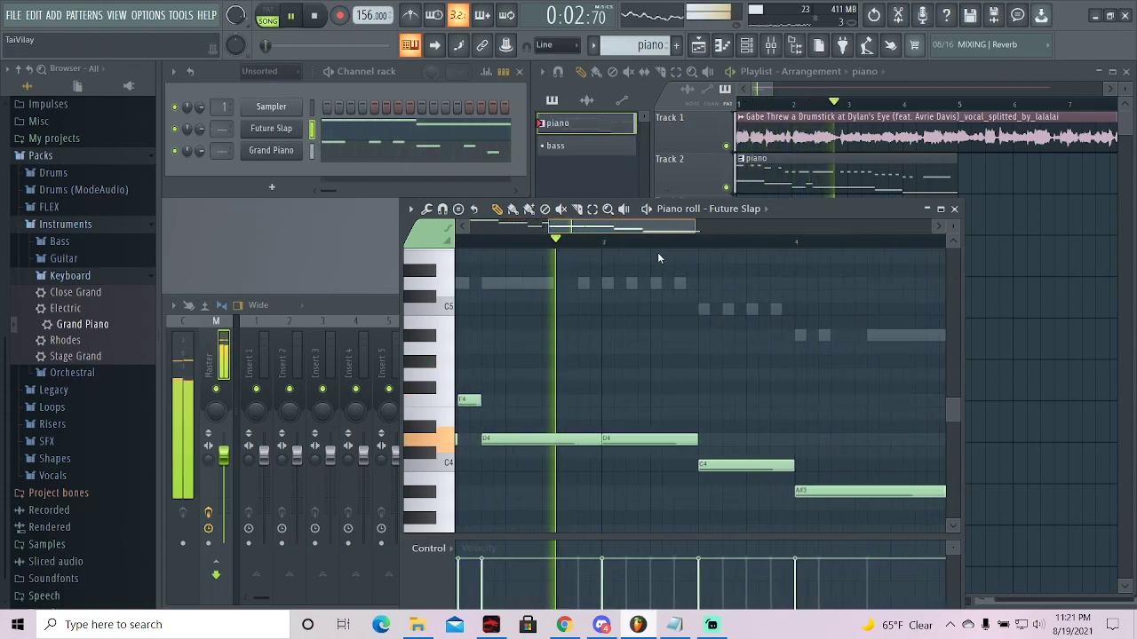
key("space")
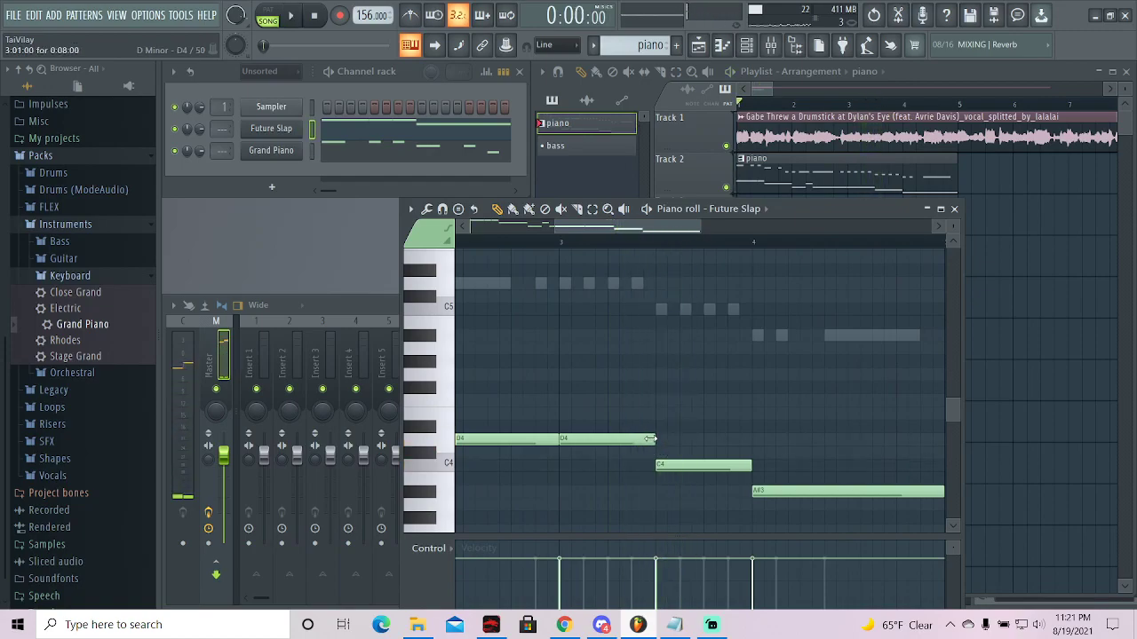
left_click(619, 438)
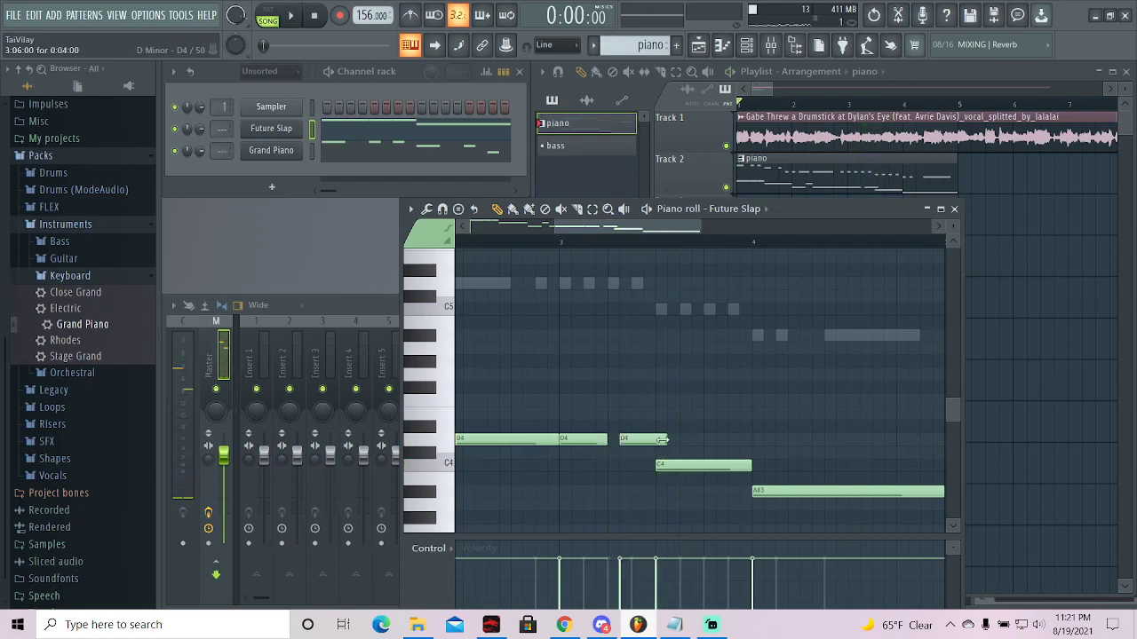
left_click_drag(659, 441, 647, 441)
left_click_drag(629, 441, 618, 441)
left_click(639, 440)
key("space")
- Rework bar 4 into a four-step A#3, a two-step C4 and a ten-step A#3, and play the ending
left_click_drag(598, 229, 614, 255)
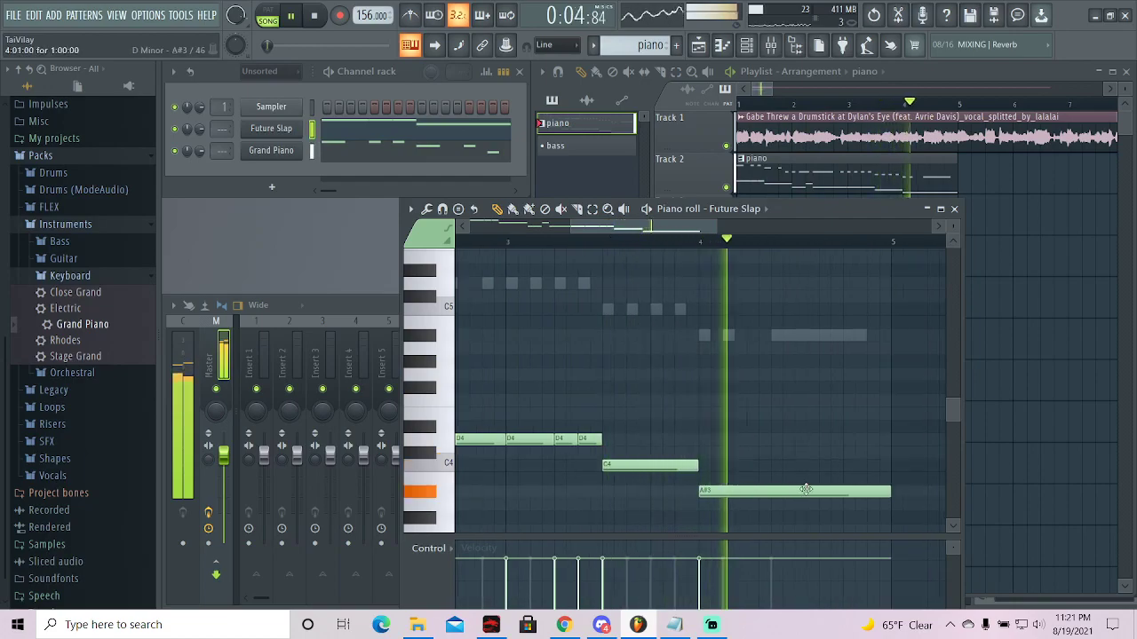
key("space")
left_click_drag(886, 487, 720, 488)
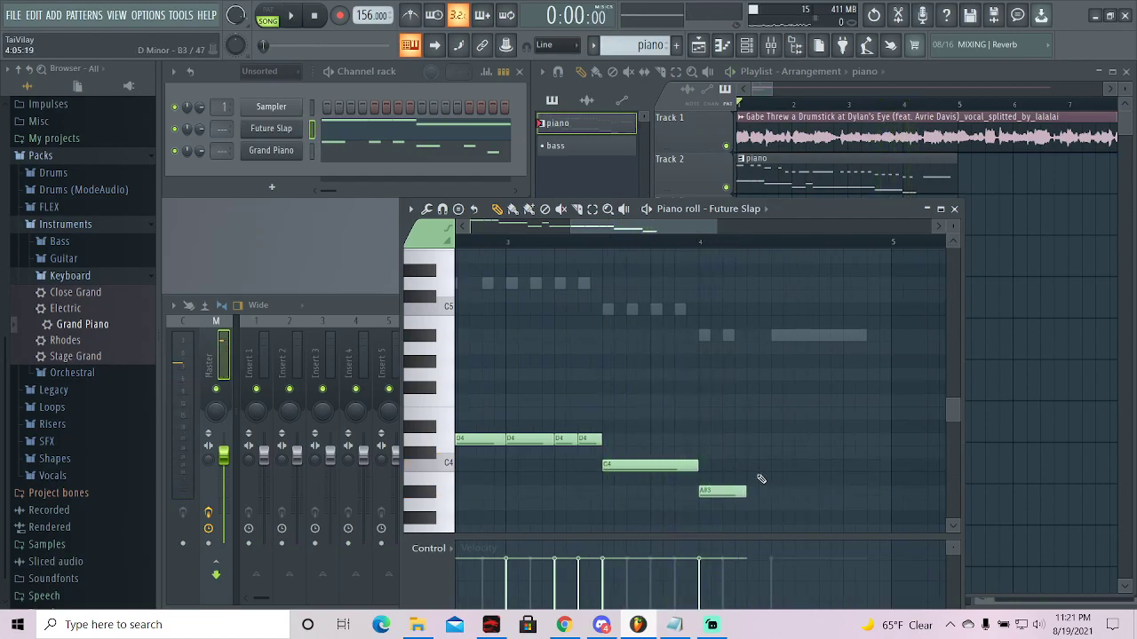
left_click(799, 493)
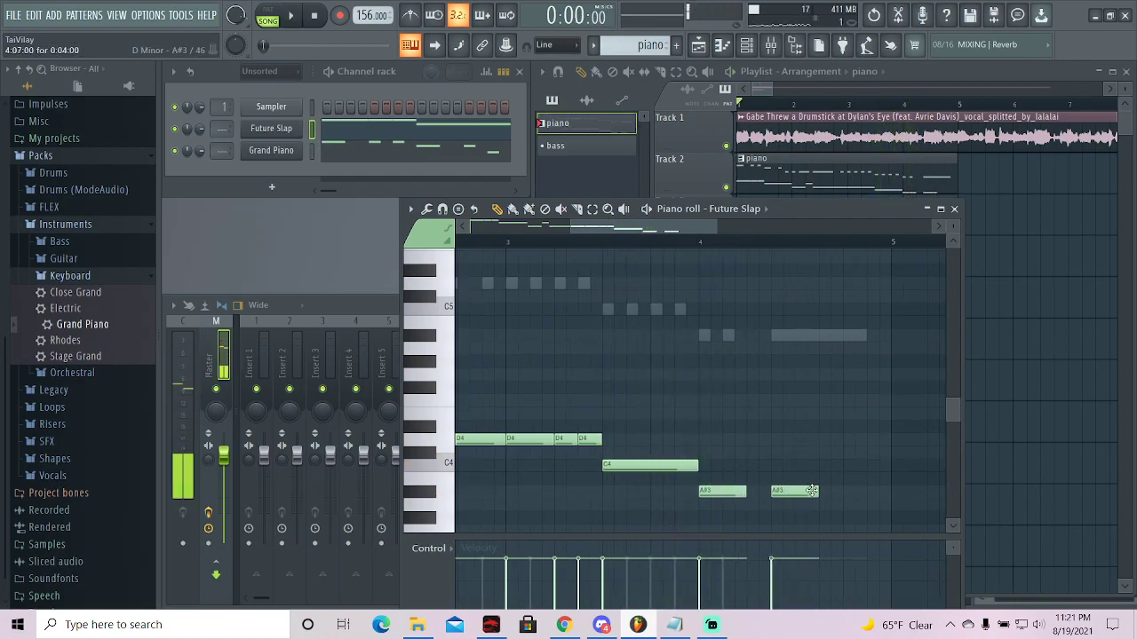
scroll(891, 470, "up", 4)
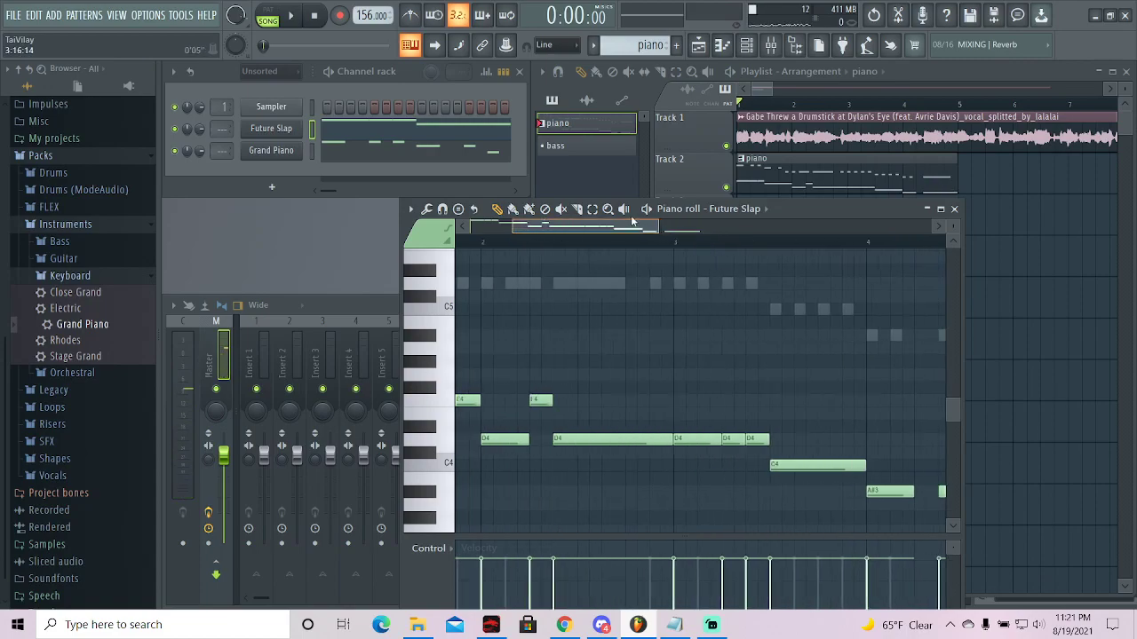
left_click(899, 466)
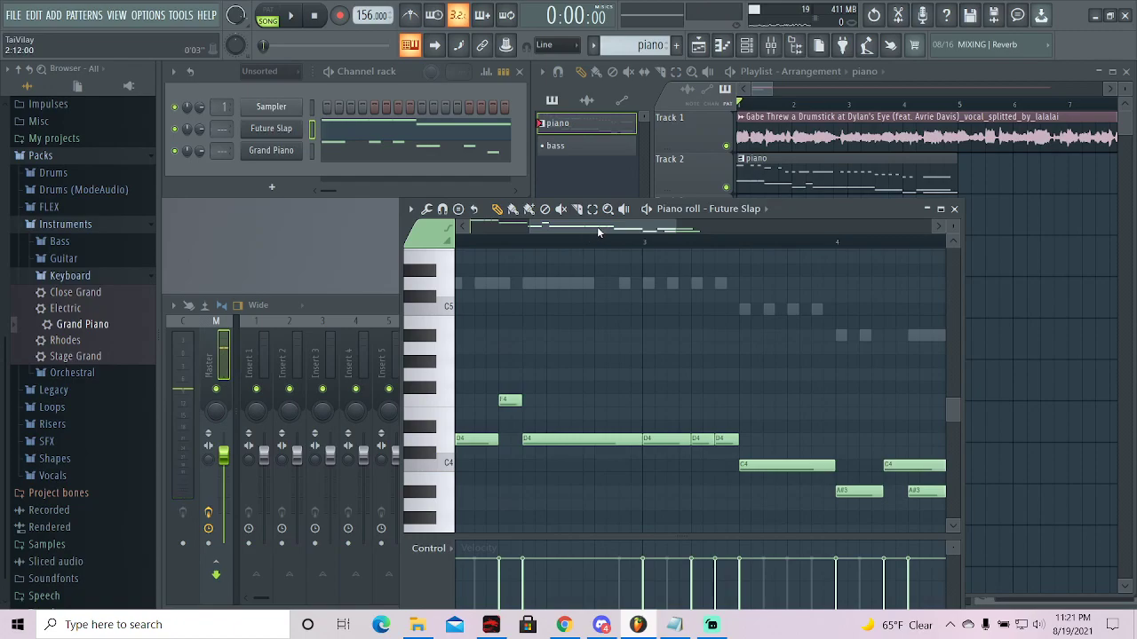
scroll(769, 452, "down", 4)
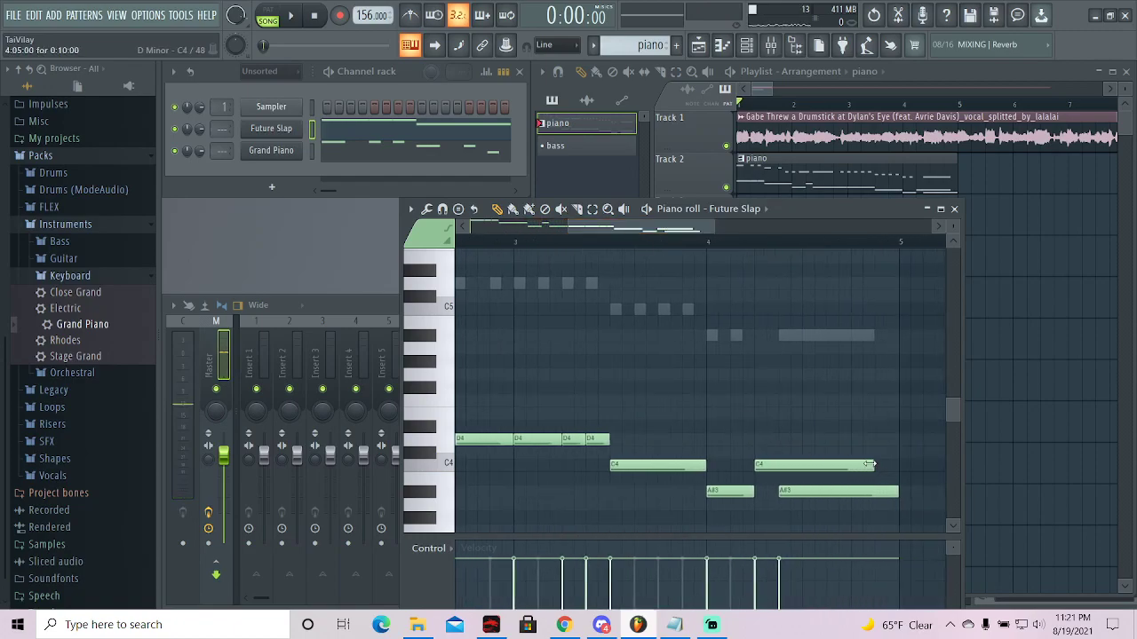
key("space")
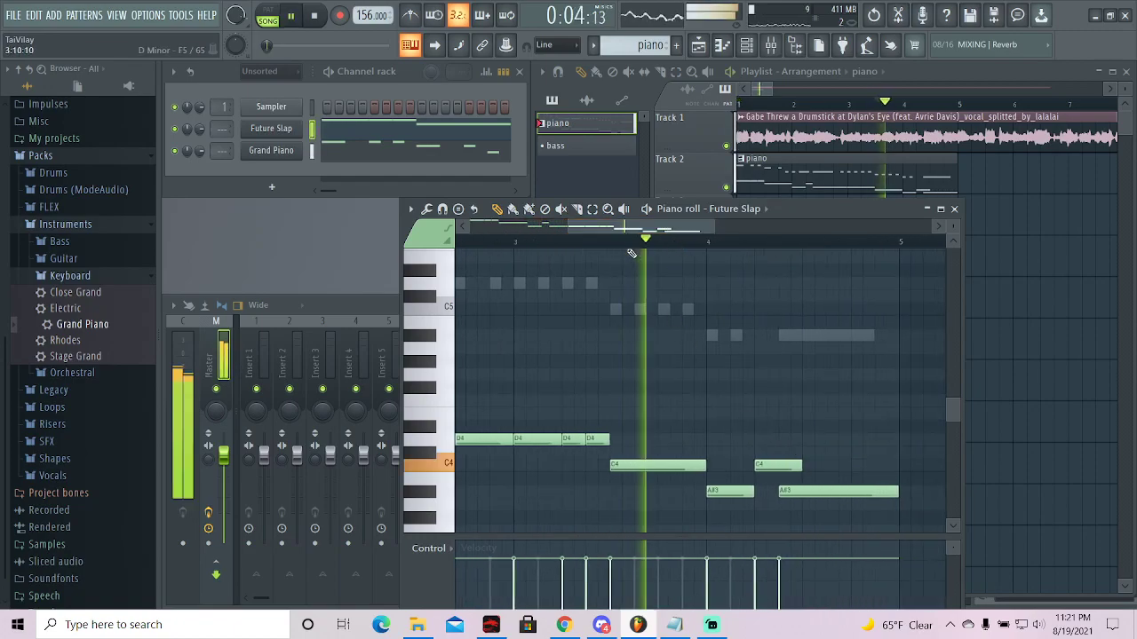
key("space")
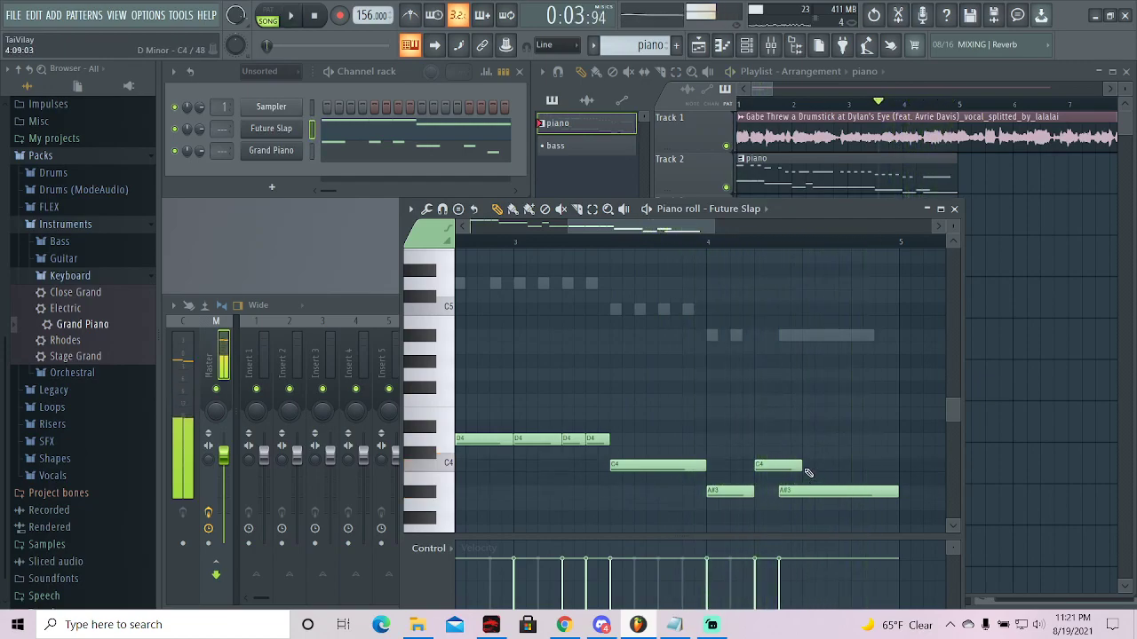
key("space")
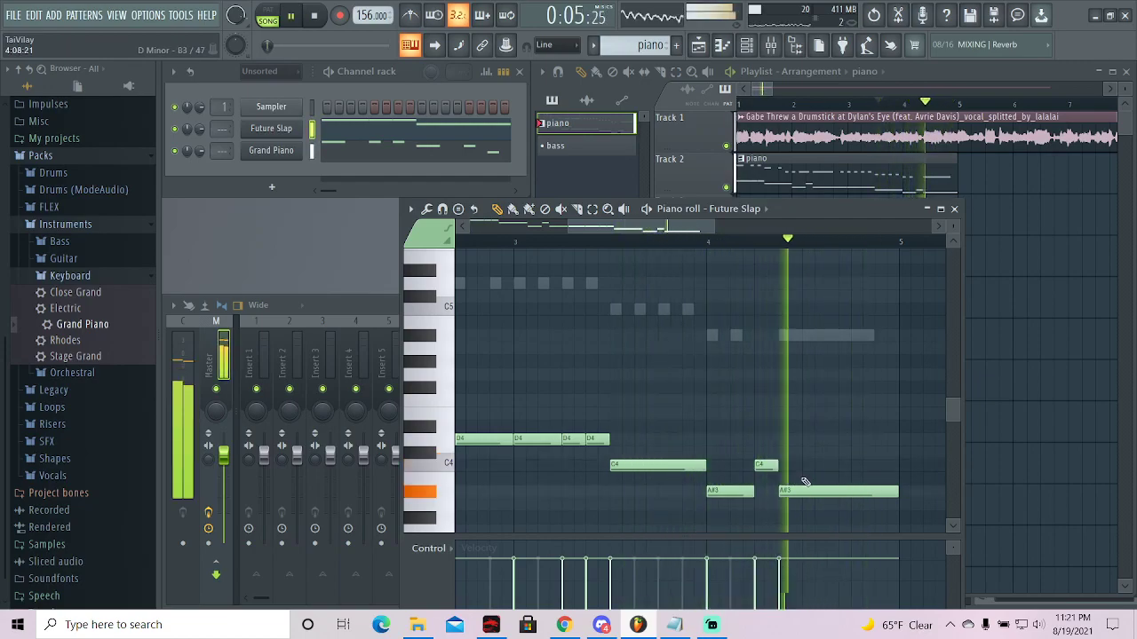
key("space")
- Transpose all Future Slap bass notes up one octave, play them briefly and close the piano roll
scroll(825, 383, "up", 2)
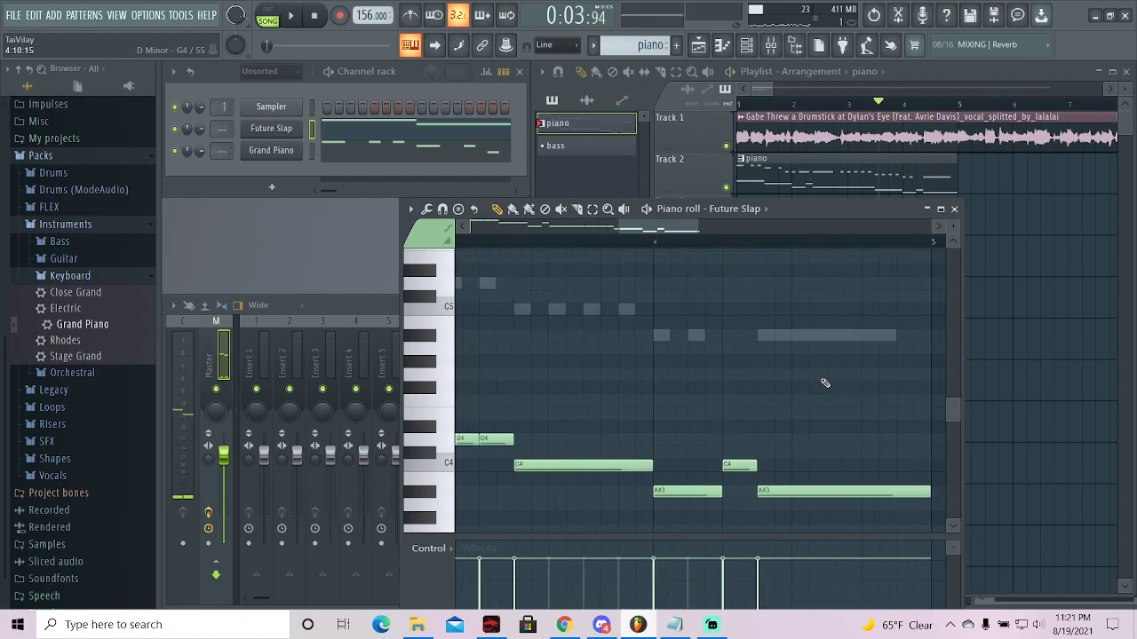
scroll(825, 382, "down", 3)
scroll(825, 383, "down", 3)
key("ctrl+a")
key("ctrl+Up")
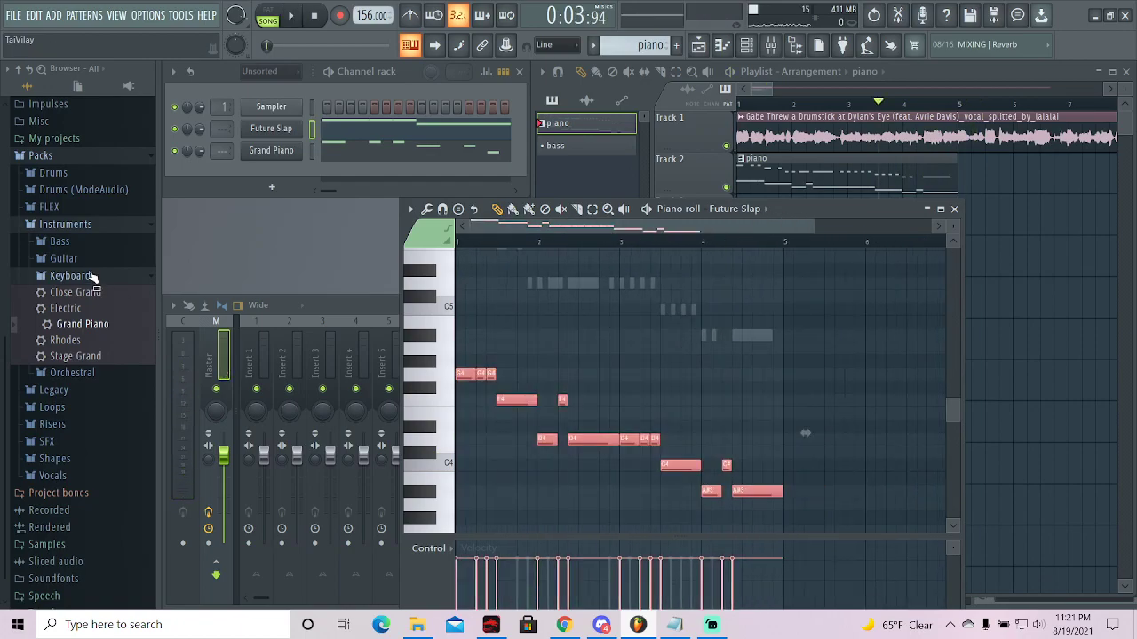
key("space")
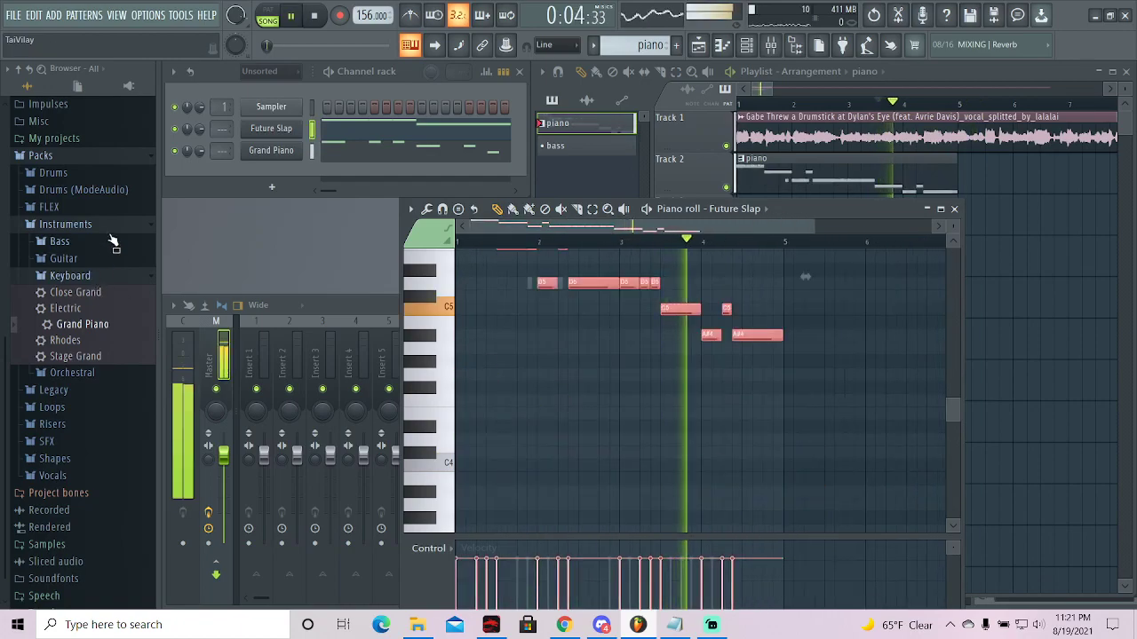
key("space")
left_click(955, 209)
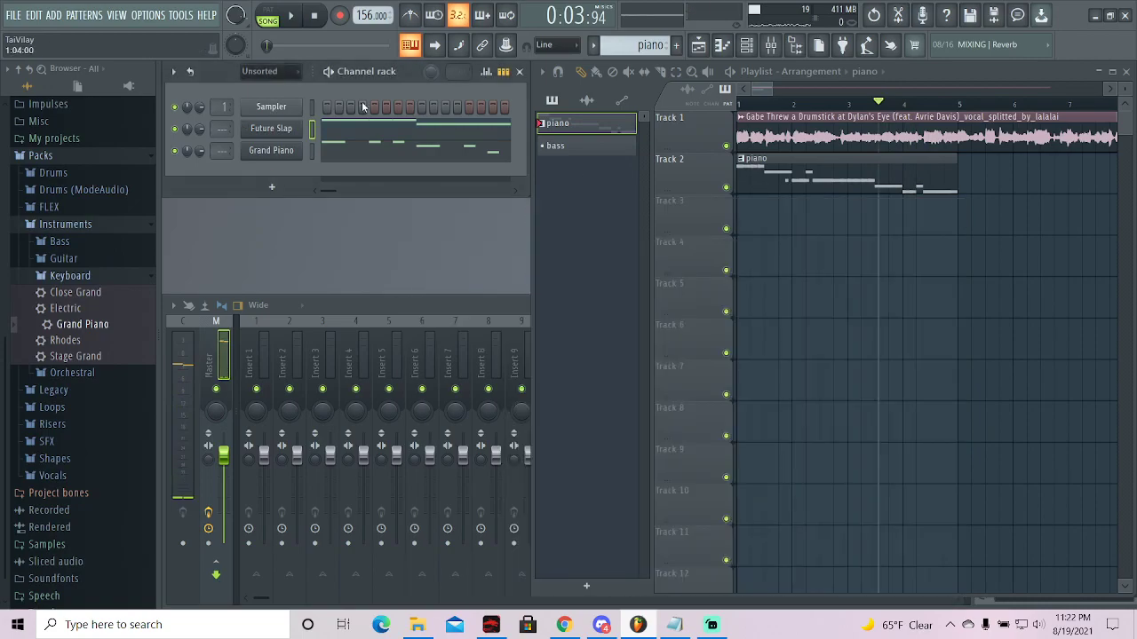
- Add another FLEX channel, search its presets for "no pro", load No Problem and close the plugin window
left_click(273, 186)
left_click(277, 552)
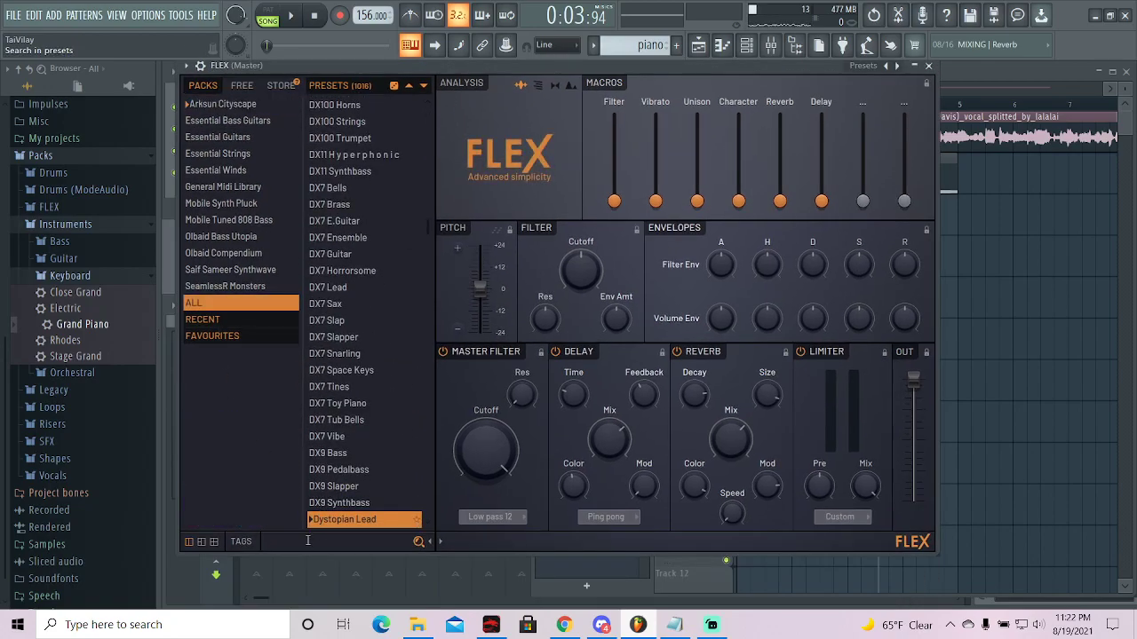
type("no")
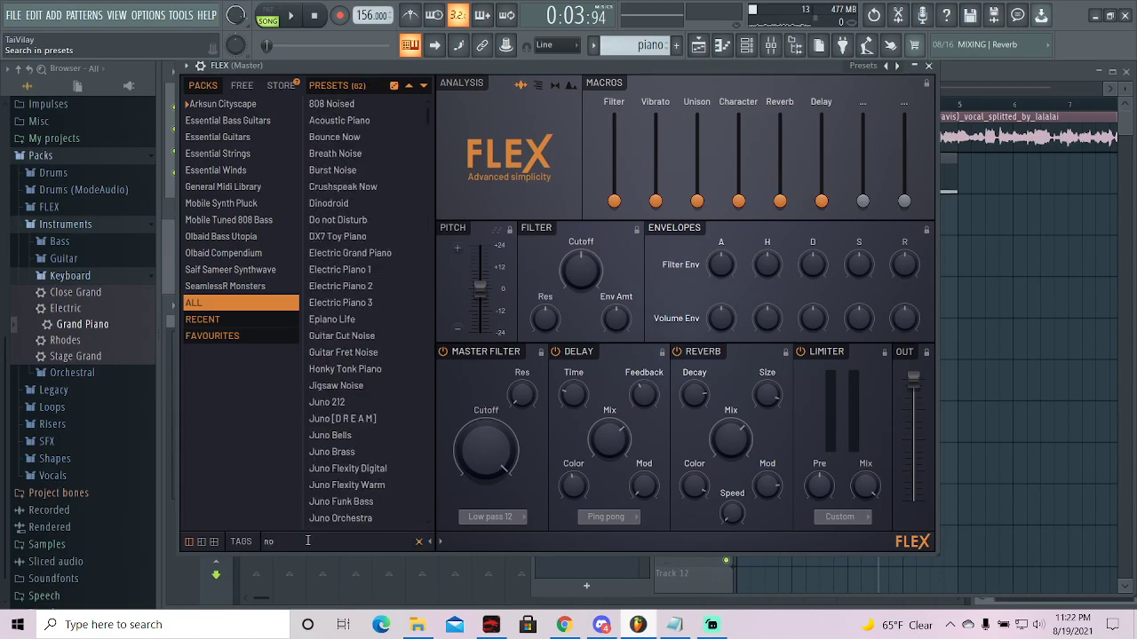
type(" ori")
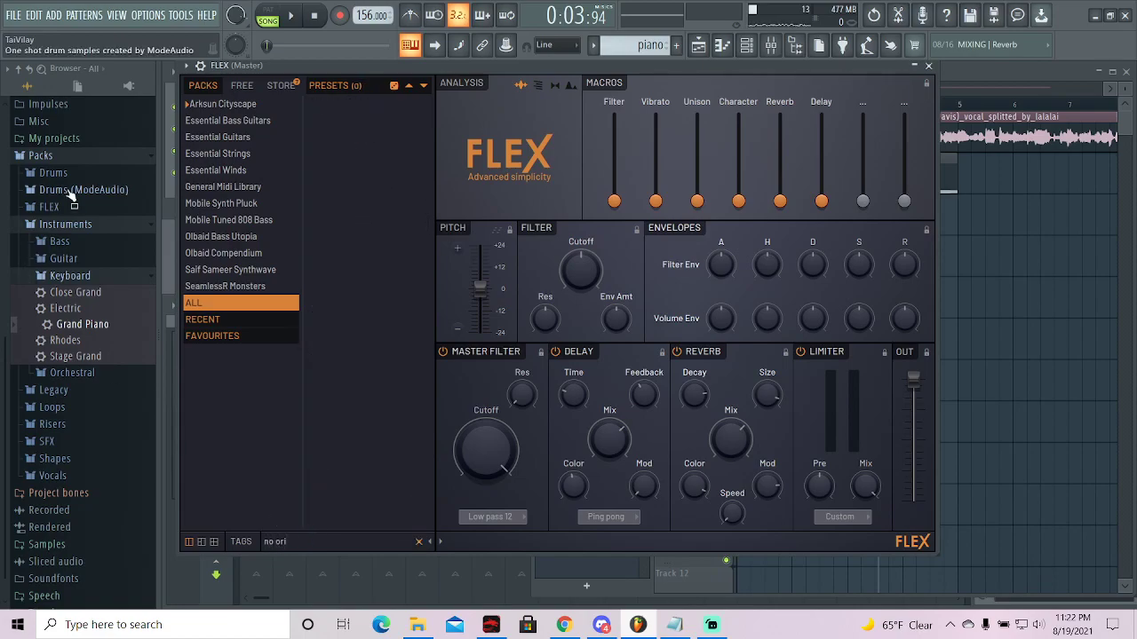
key("BackSpace")
key("BackSpace")
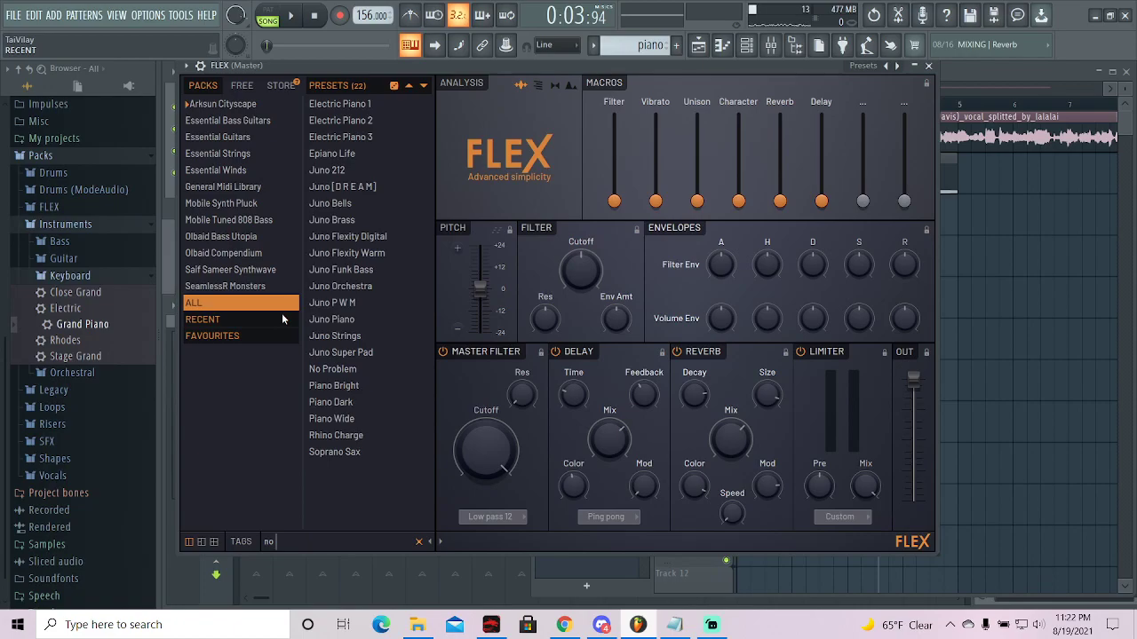
type("pro")
left_click(356, 104)
left_click(929, 66)
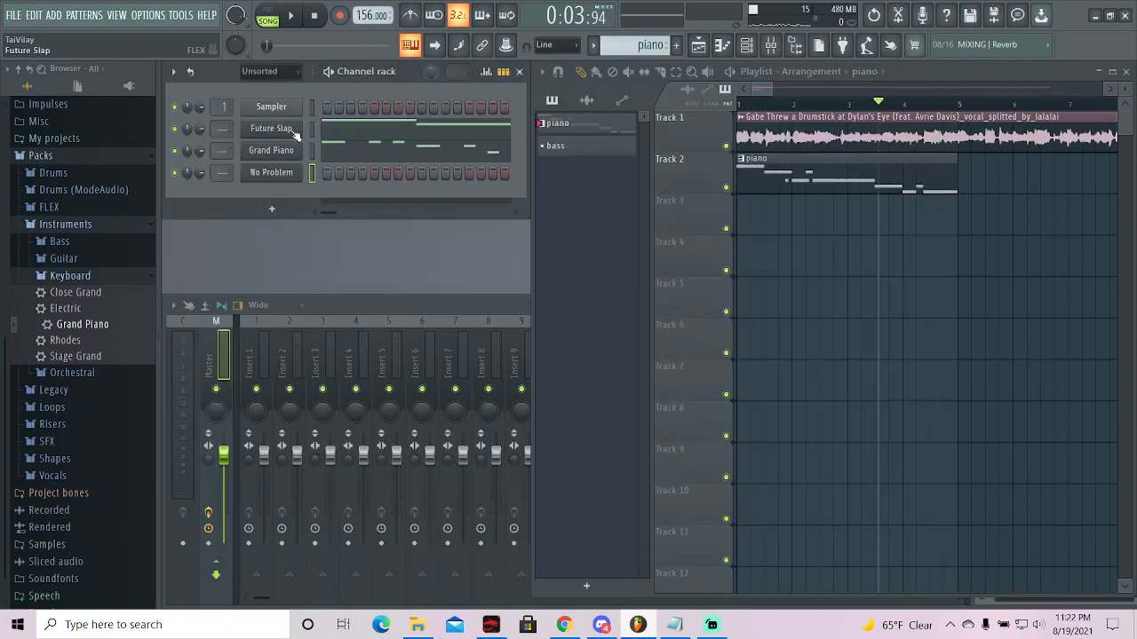
- Paste the Future Slap bass notes into the No Problem channel of the bass pattern
key("ctrl+v")
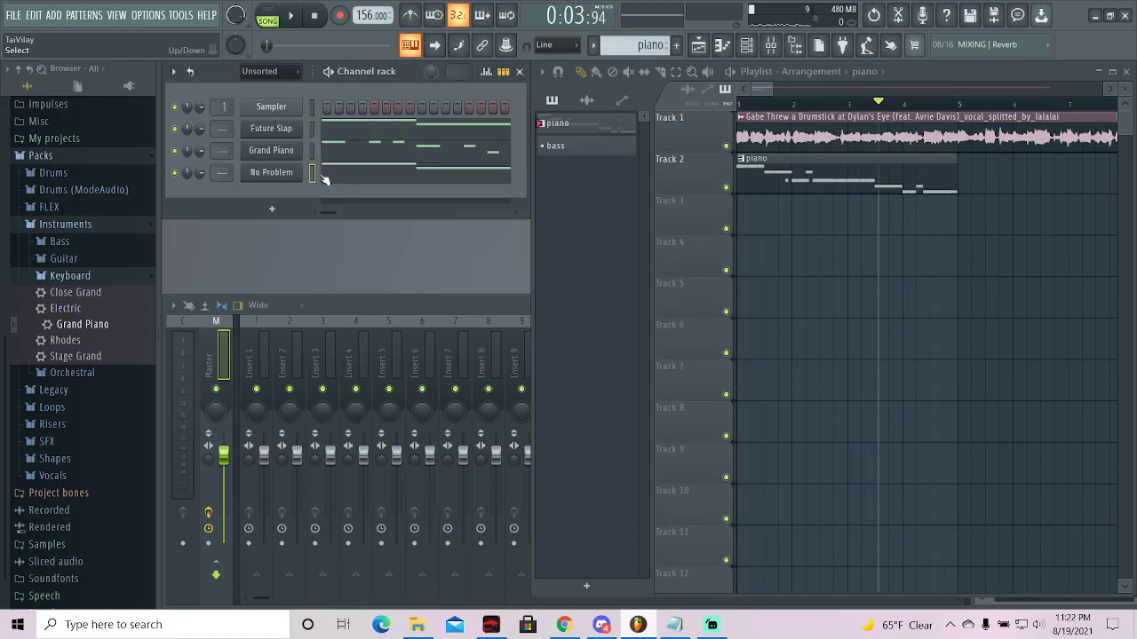
left_click(554, 146)
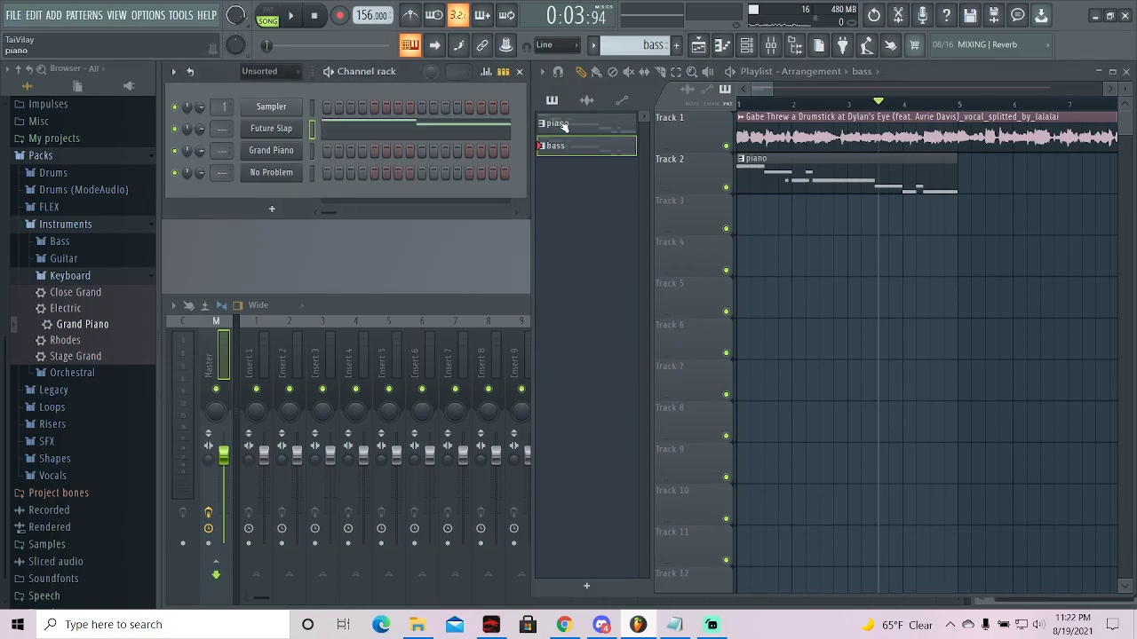
left_click(555, 123)
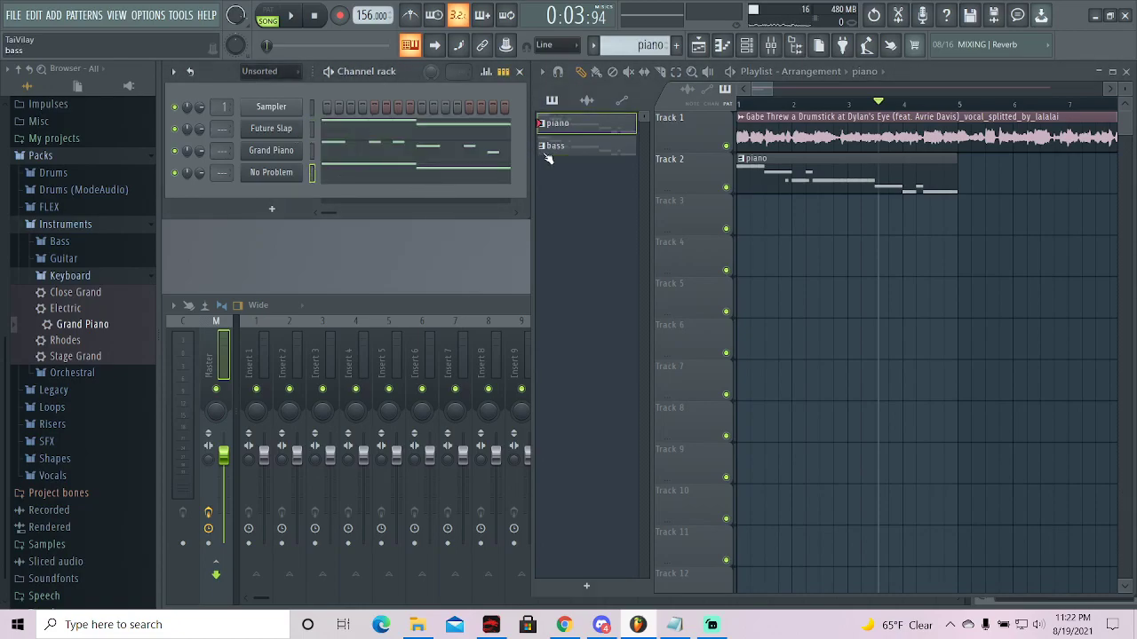
left_click(549, 151)
left_click(312, 169)
key("ctrl+v")
- Remove the No Problem and Future Slap notes from the piano pattern, leaving only the Grand Piano part
left_click(567, 128)
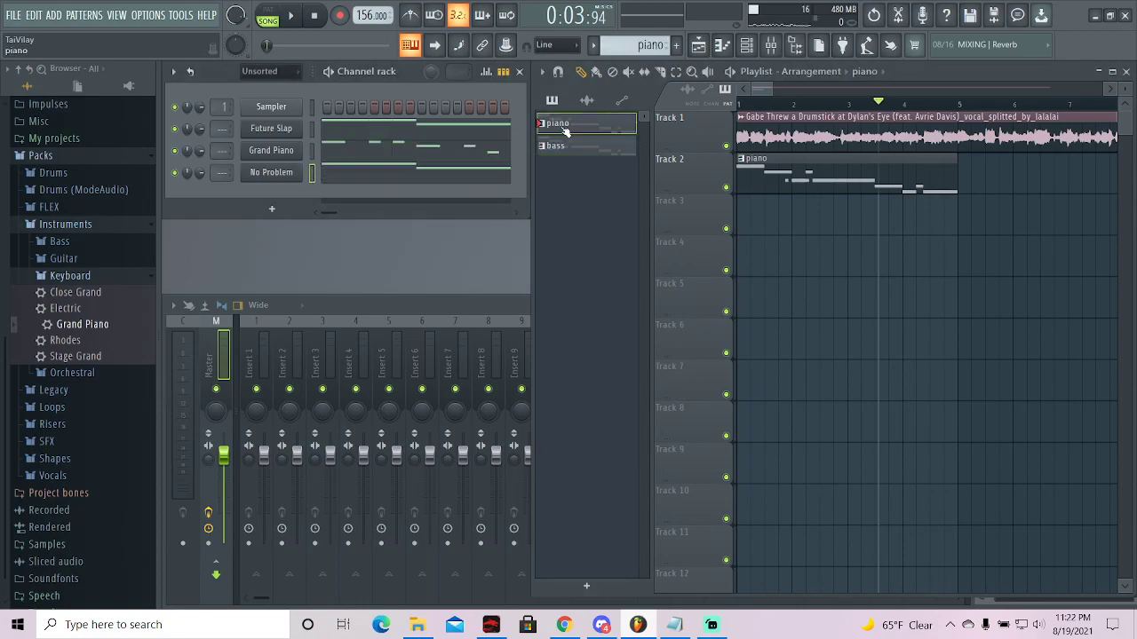
left_click(439, 172)
left_click(956, 209)
left_click(447, 132)
left_click(963, 209)
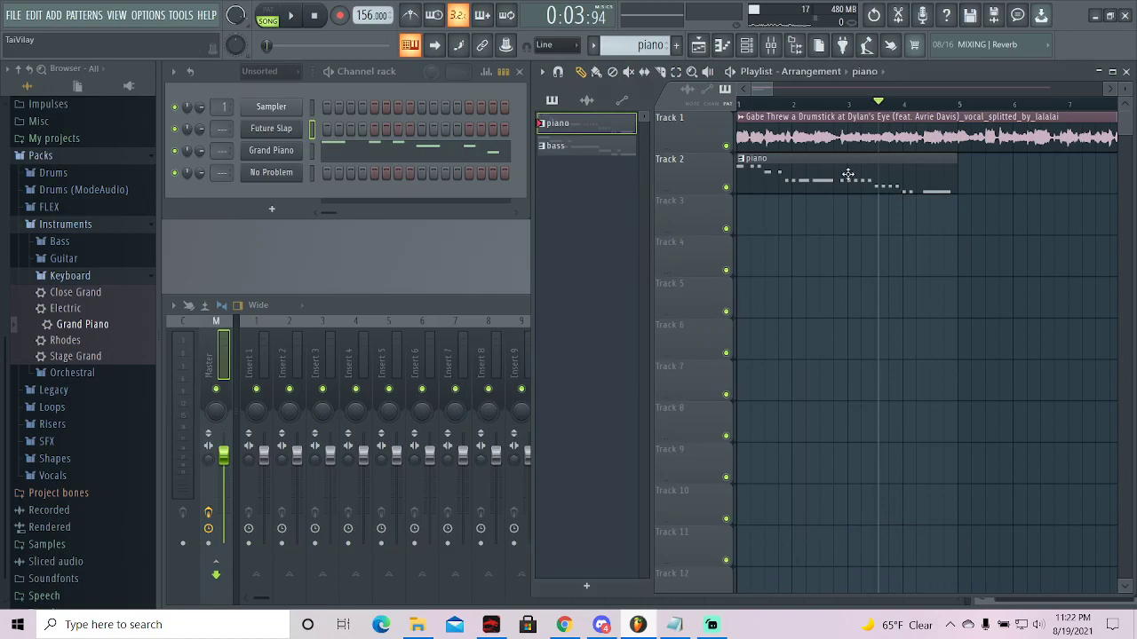
- Place the bass pattern on Track 3 starting at bar 1, remove the extra clip on Track 4, and play the arrangement briefly
left_click(586, 146)
left_click(290, 15)
left_click(315, 16)
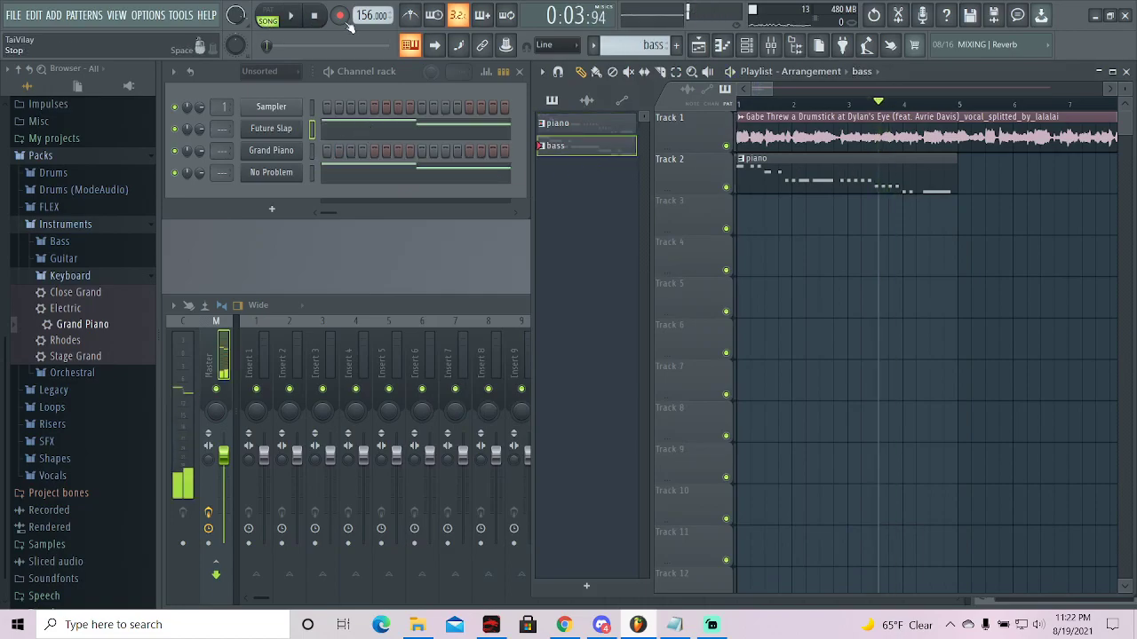
left_click(833, 105)
key("space")
left_click(766, 223)
left_click_drag(877, 258, 739, 257)
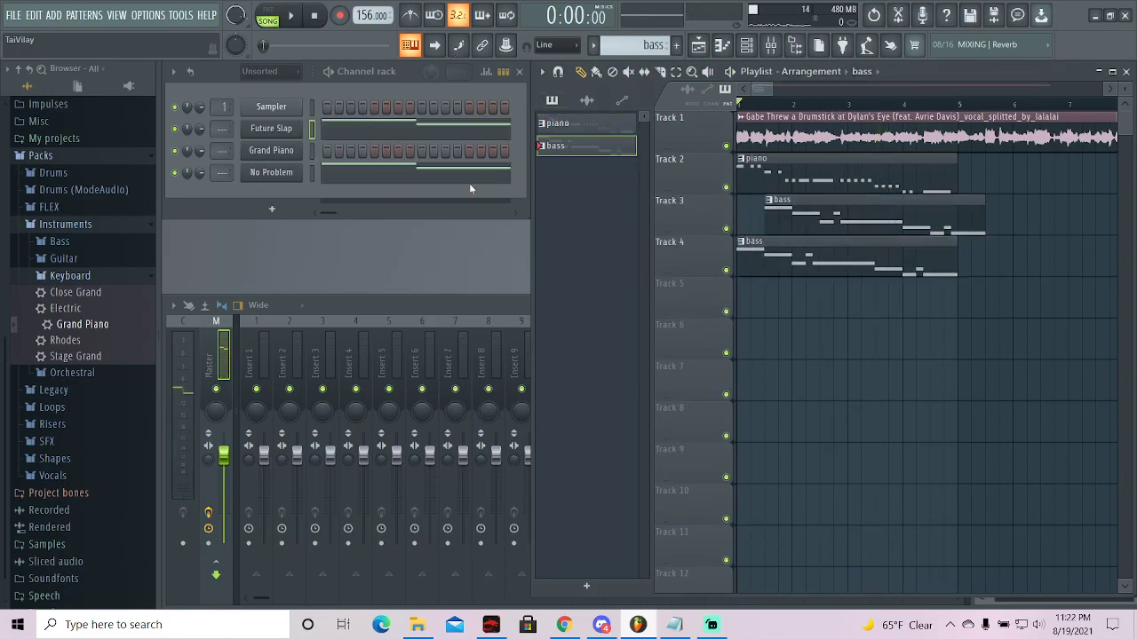
right_click(826, 266)
left_click_drag(834, 222, 807, 222)
key("space")
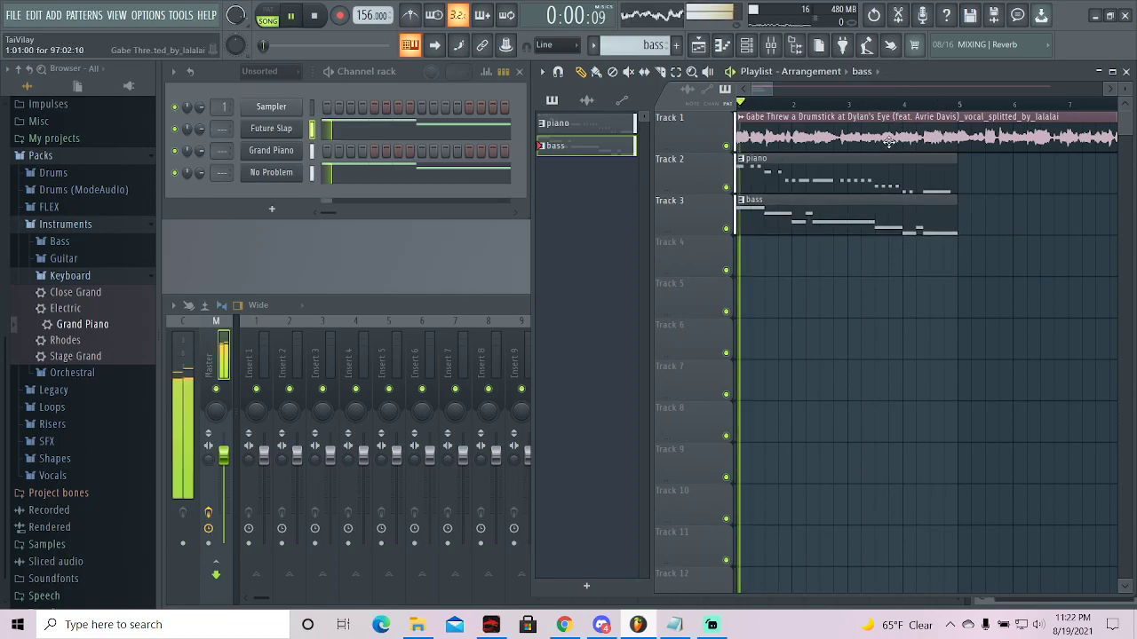
key("space")
- Simplify the No Problem notes in bars 1 to 3 into half-bar G5 and F5, a full-bar D5 and a half-bar D5
right_click(267, 178)
left_click(324, 174)
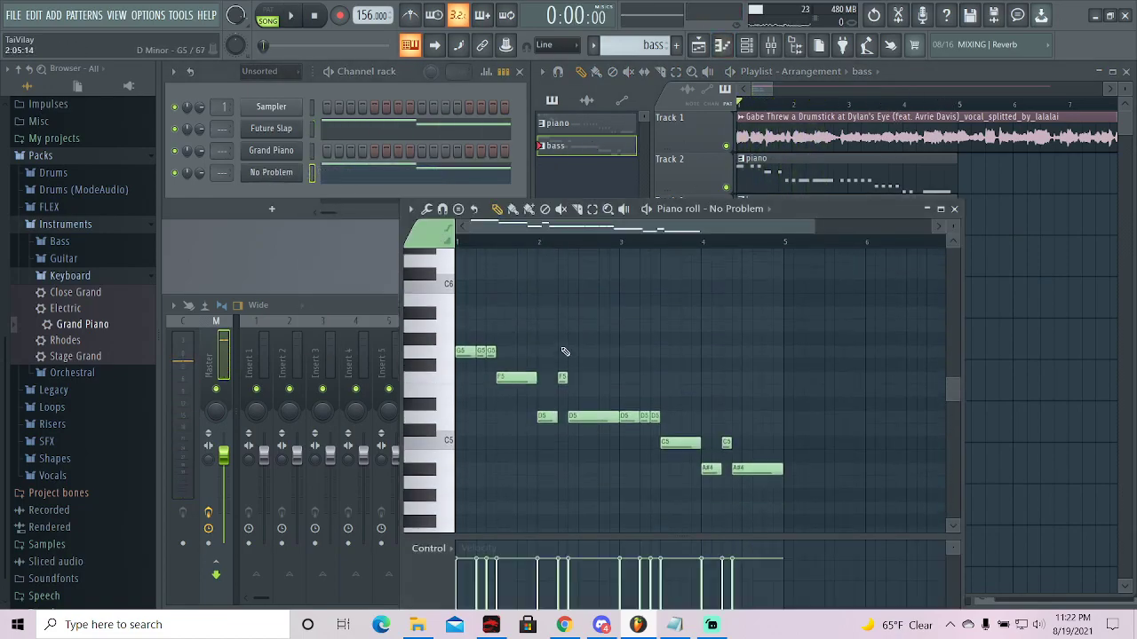
scroll(564, 352, "up", 2)
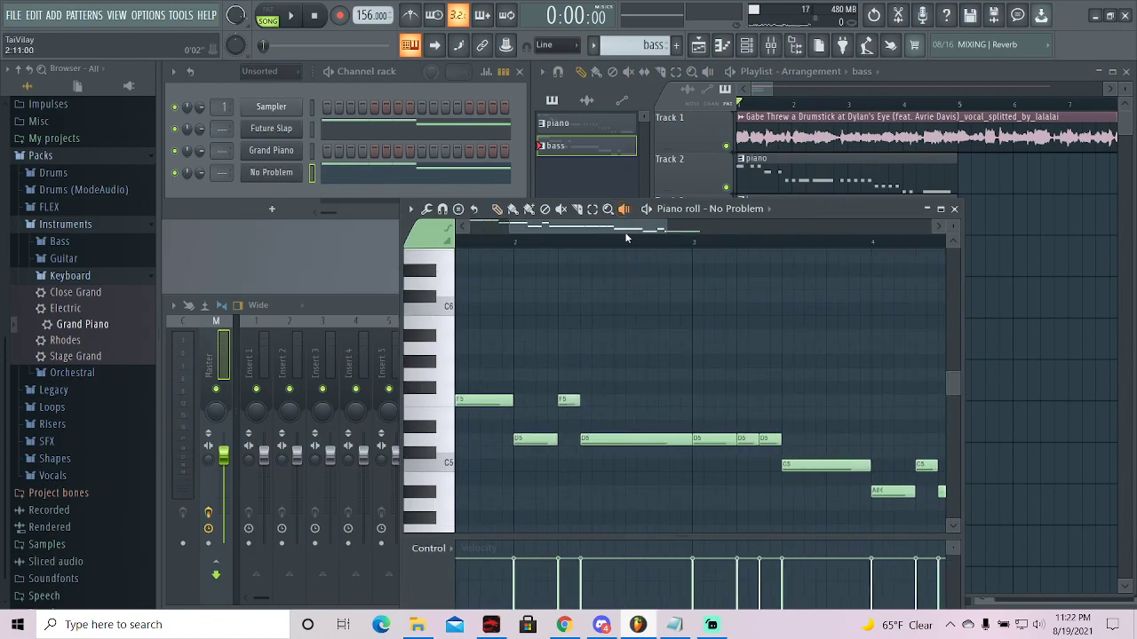
left_click_drag(625, 228, 530, 220)
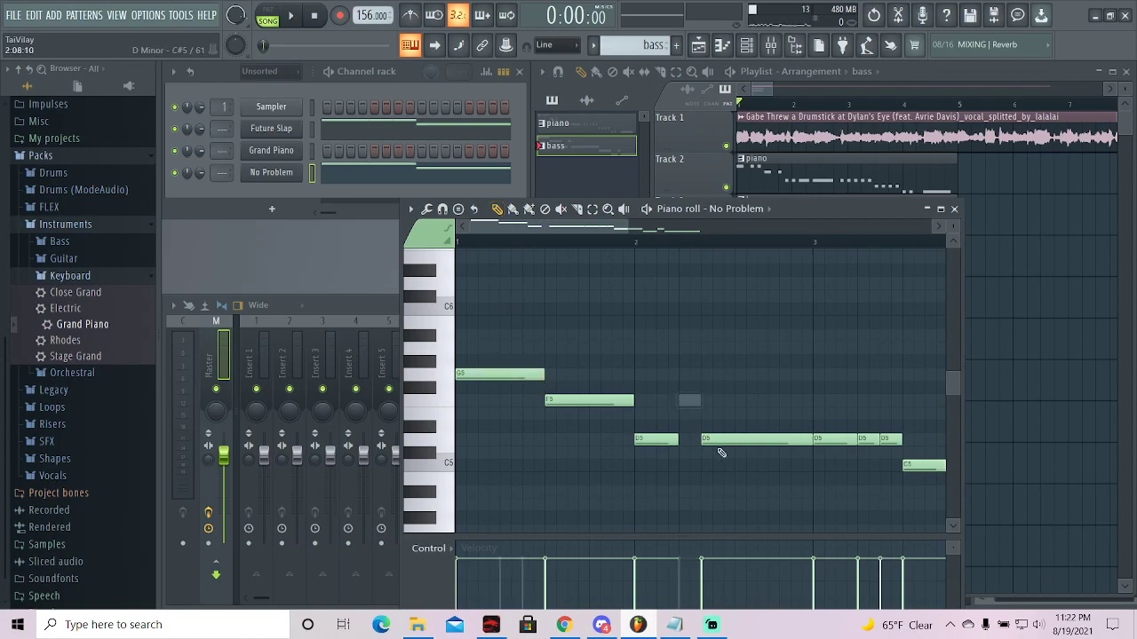
left_click(686, 441)
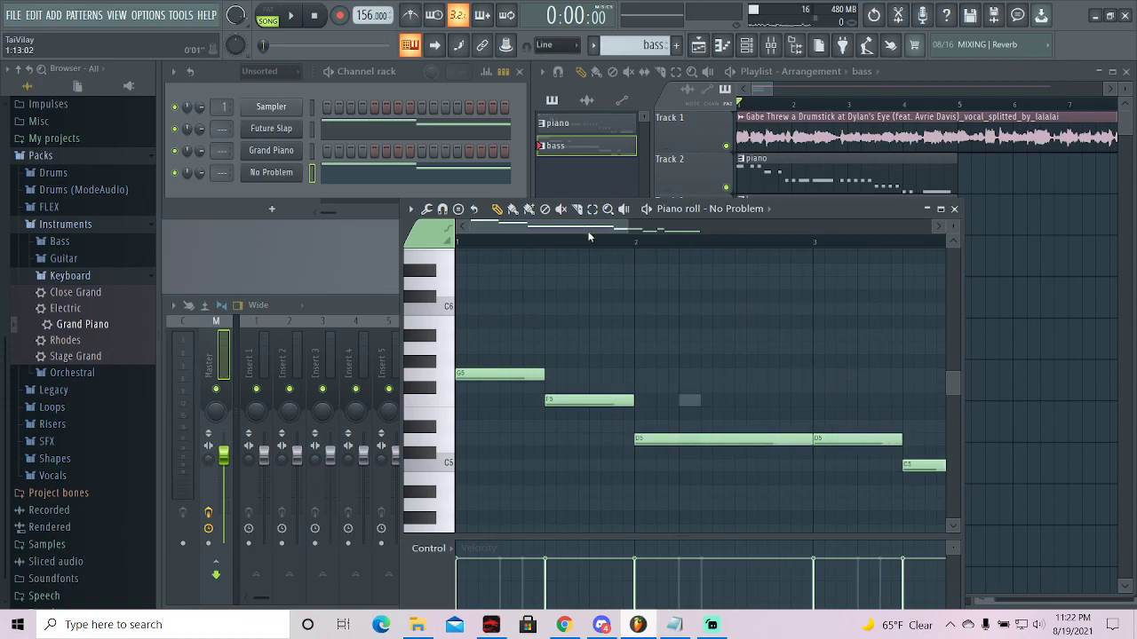
- Replace the No Problem notes in bar 4 with a single A#4 lasting the whole bar, and close the piano roll
left_click_drag(602, 230, 704, 231)
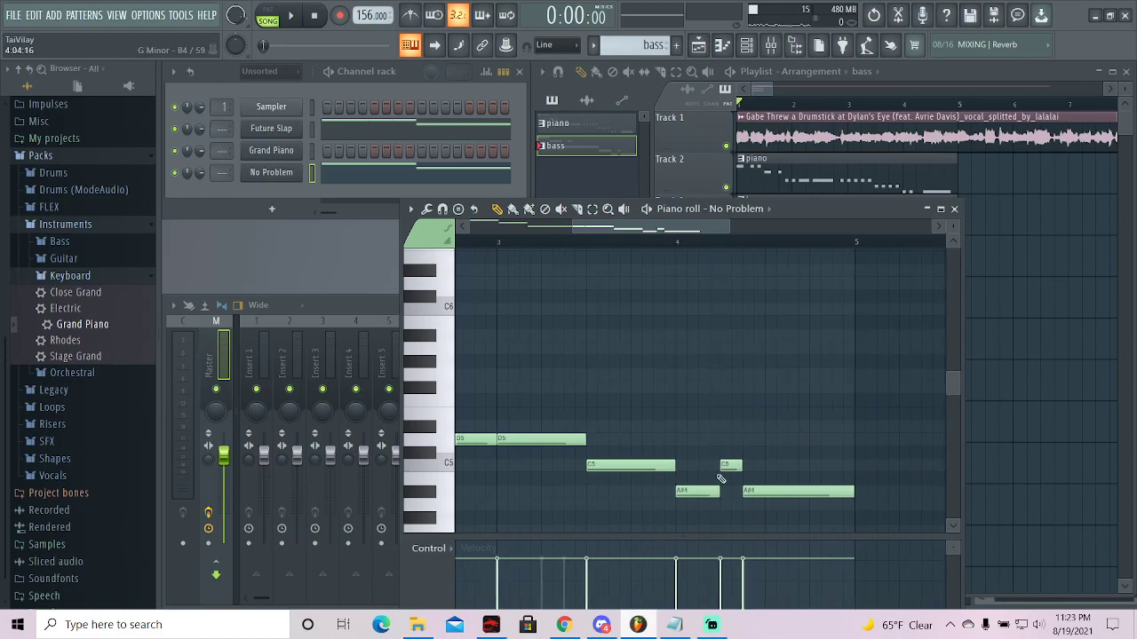
right_click(741, 489)
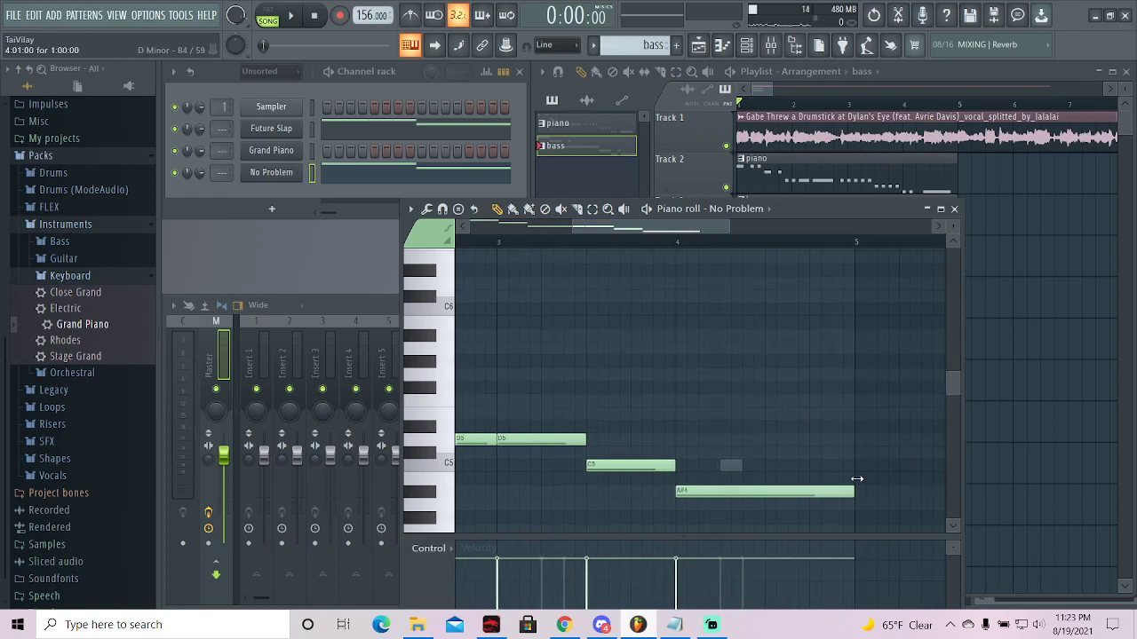
left_click(955, 210)
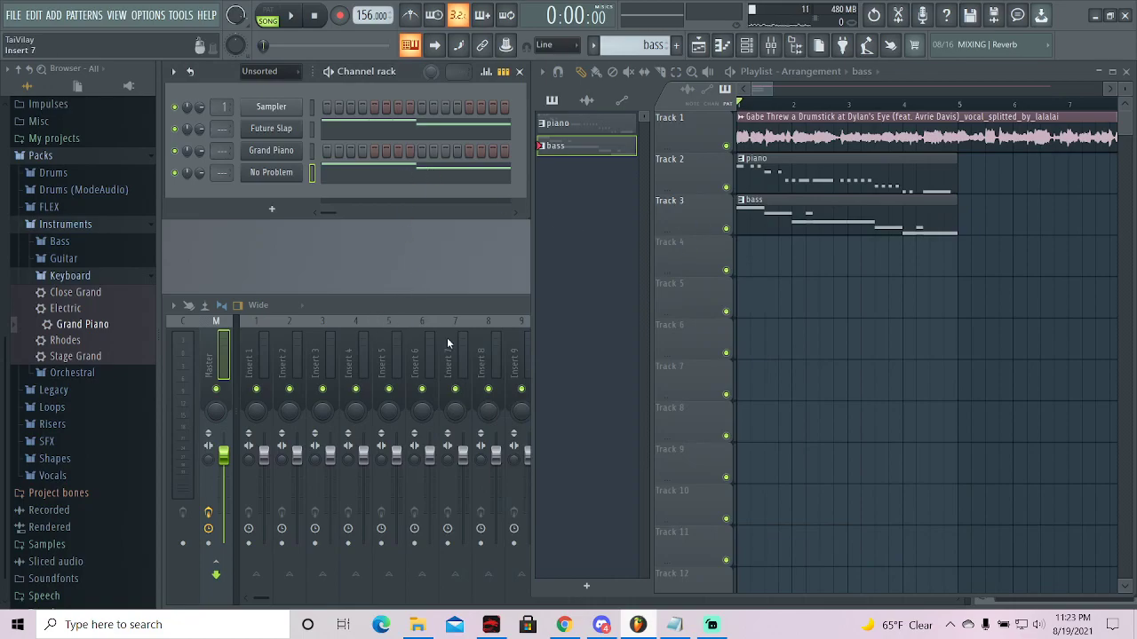
- Route the Grand Piano channel to mixer track 1 and the No Problem channel to mixer track 2
left_click(282, 353)
left_click(260, 353)
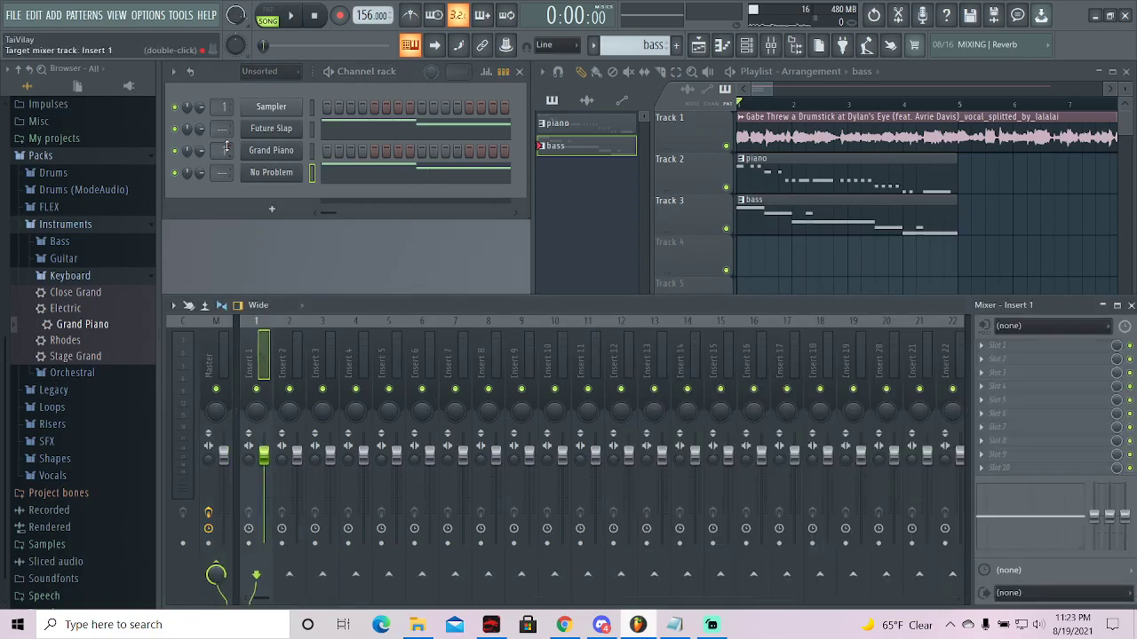
scroll(225, 173, "up", 2)
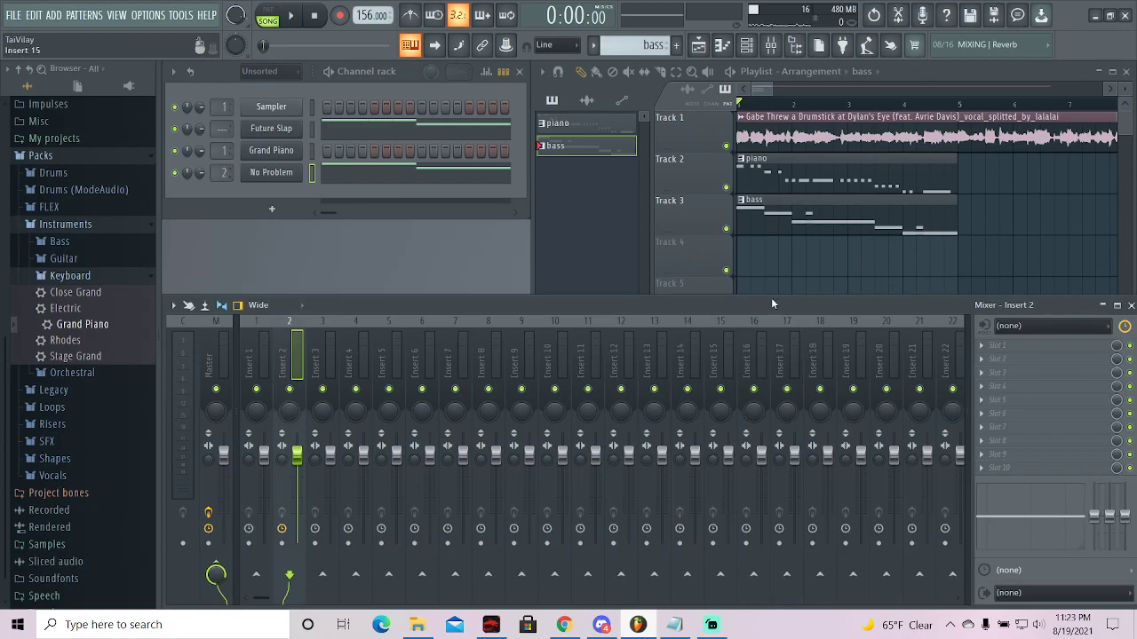
- Load Fruity Parametric EQ 2 in the first effect slot of mixer Insert 1
left_click(261, 356)
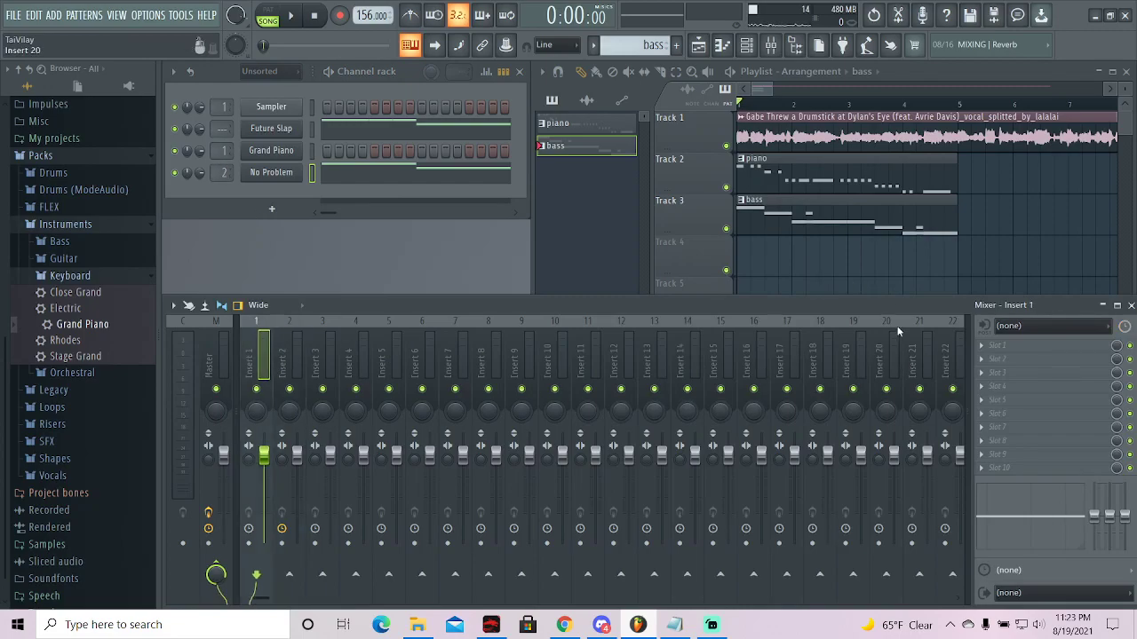
left_click(993, 342)
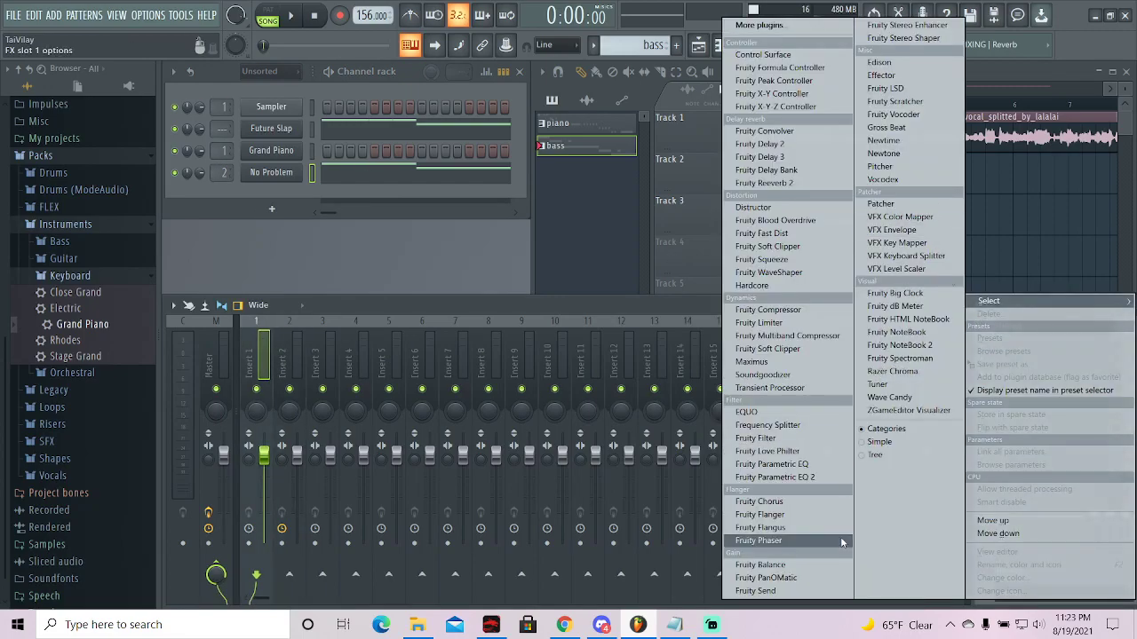
left_click(775, 477)
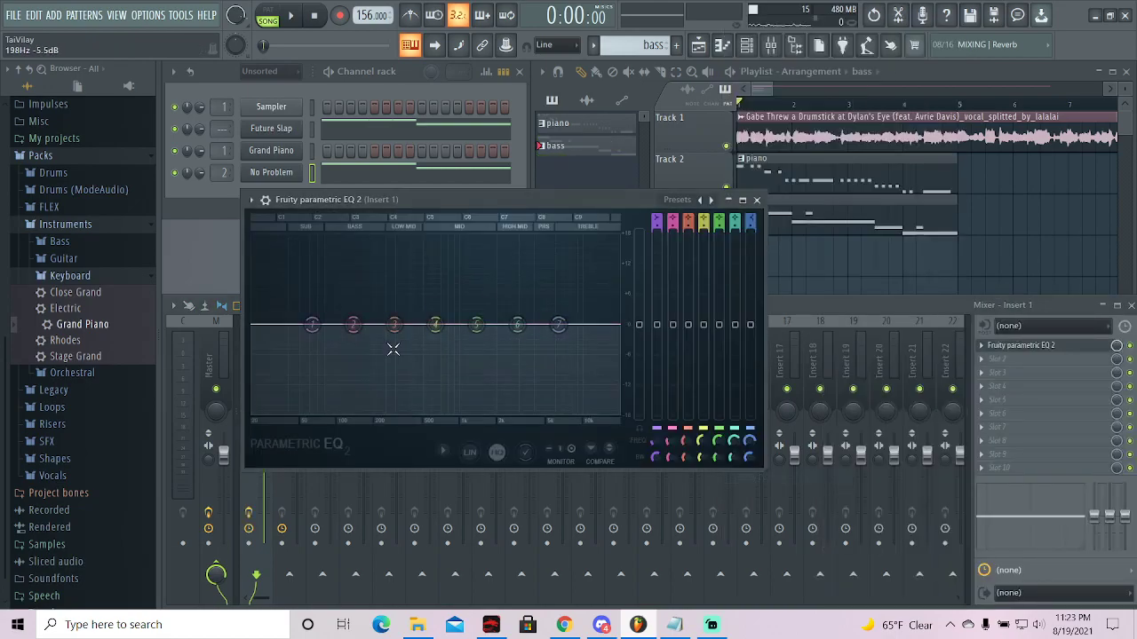
- Set EQ band 1 to high pass, raise its frequency to around band 2, close the EQ and play the arrangement
right_click(312, 324)
mouse_move(342, 369)
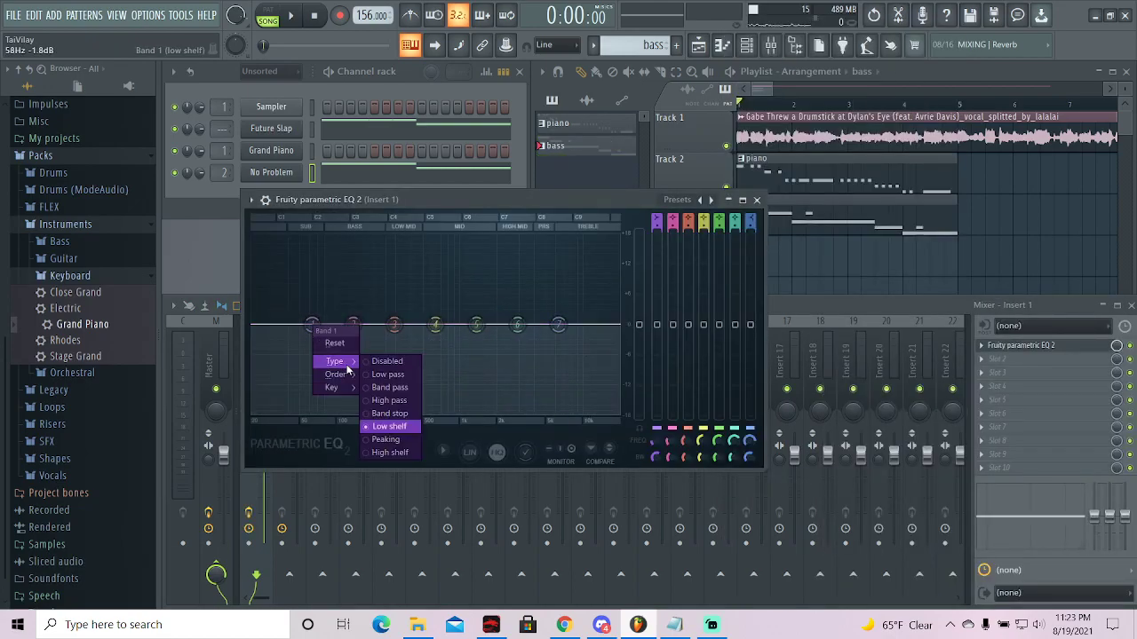
left_click(390, 401)
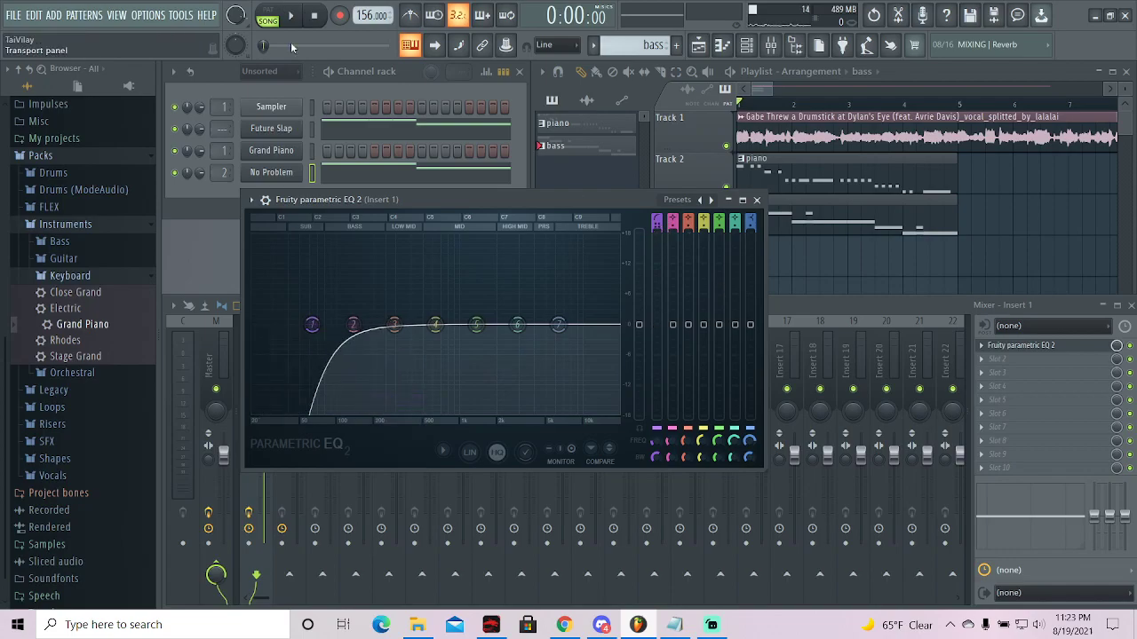
left_click_drag(307, 340, 351, 339)
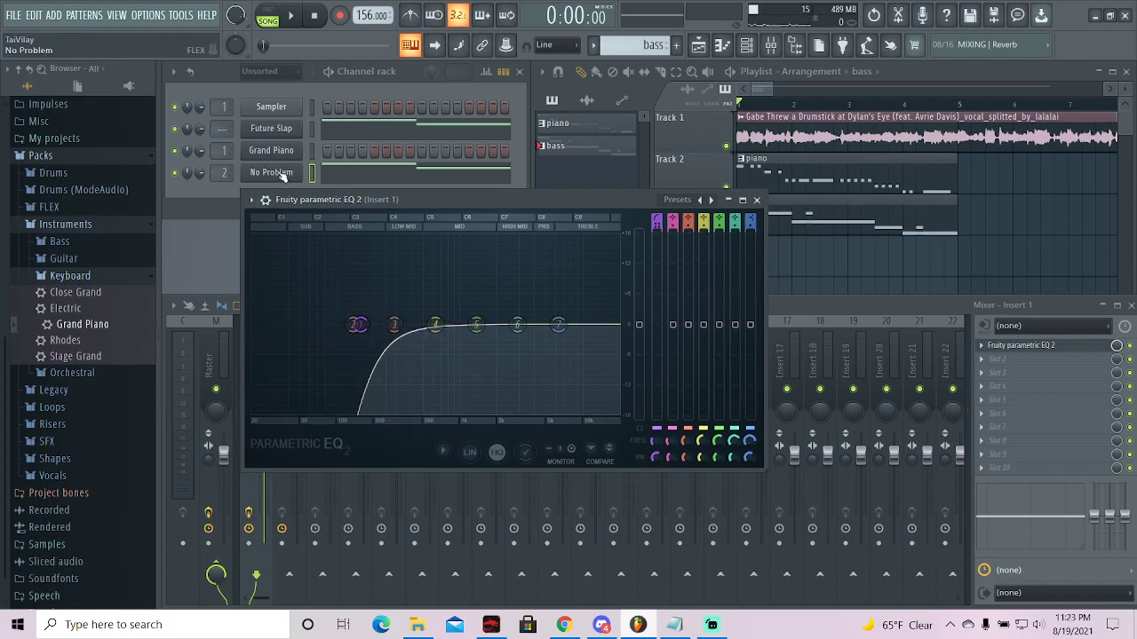
left_click(756, 199)
key("space")
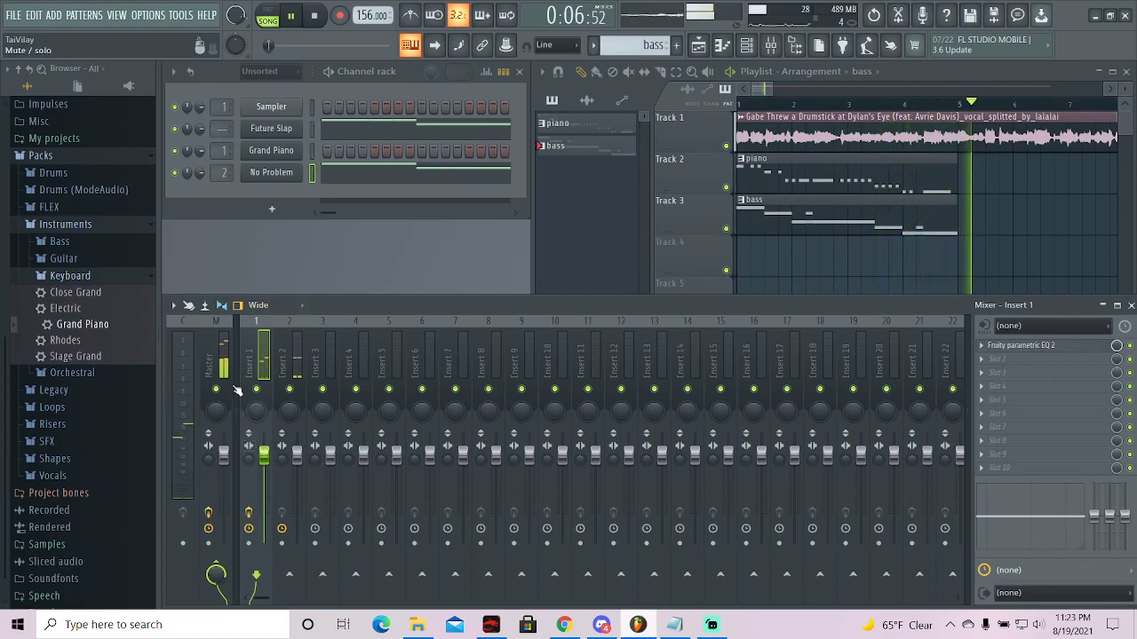
key("space")
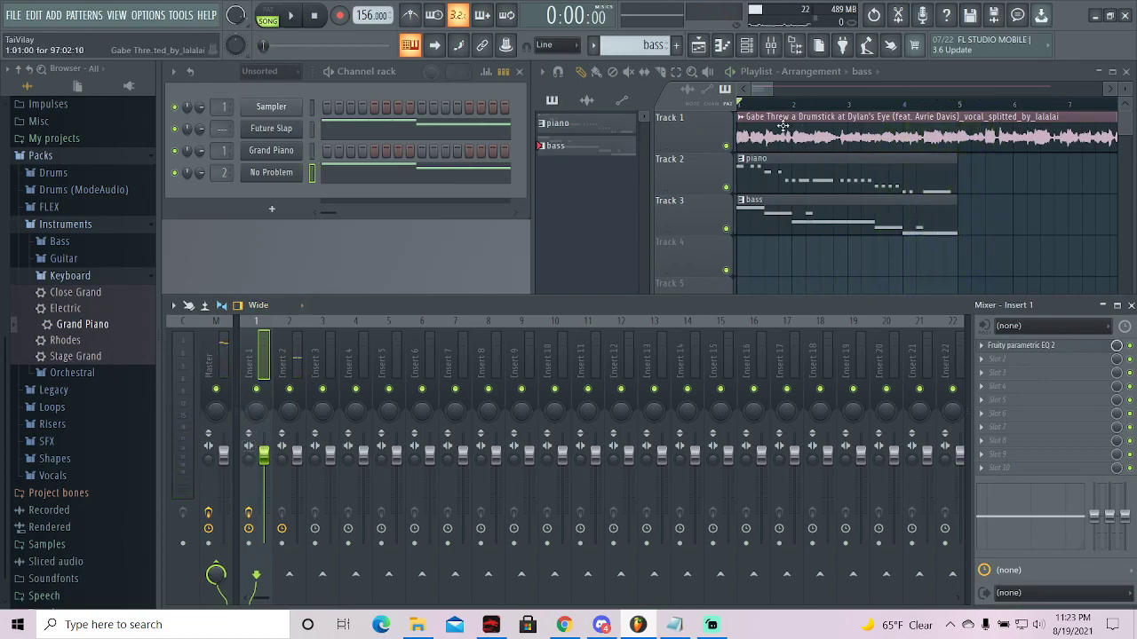
- Show only the audio channels in the channel rack and load Wave Candy in slot 10 of the Master track
left_click(293, 74)
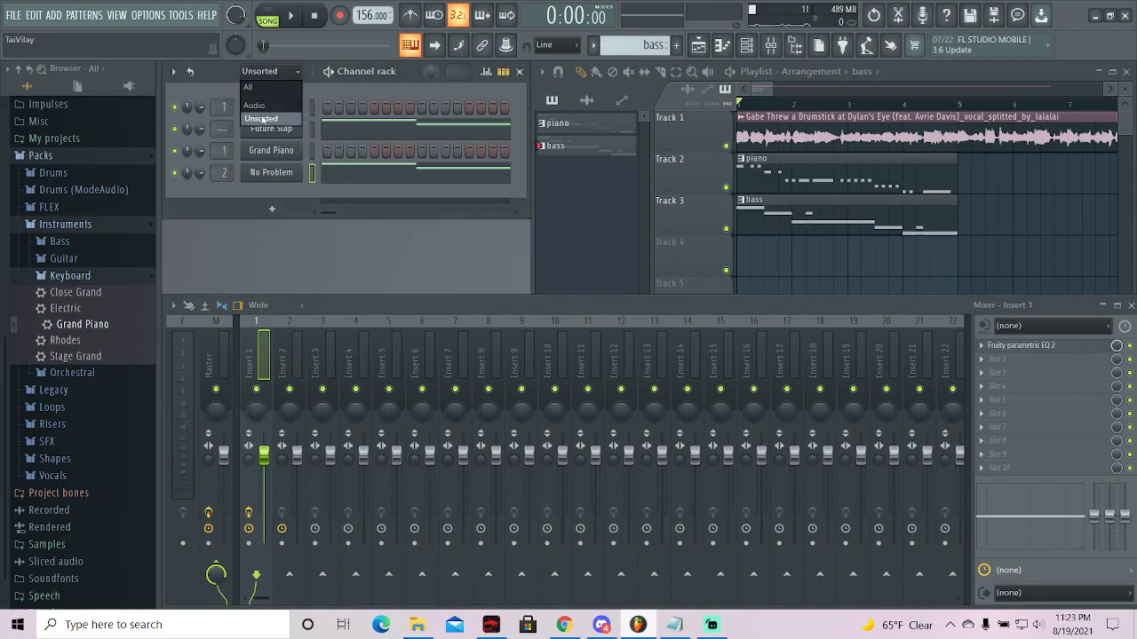
left_click(258, 105)
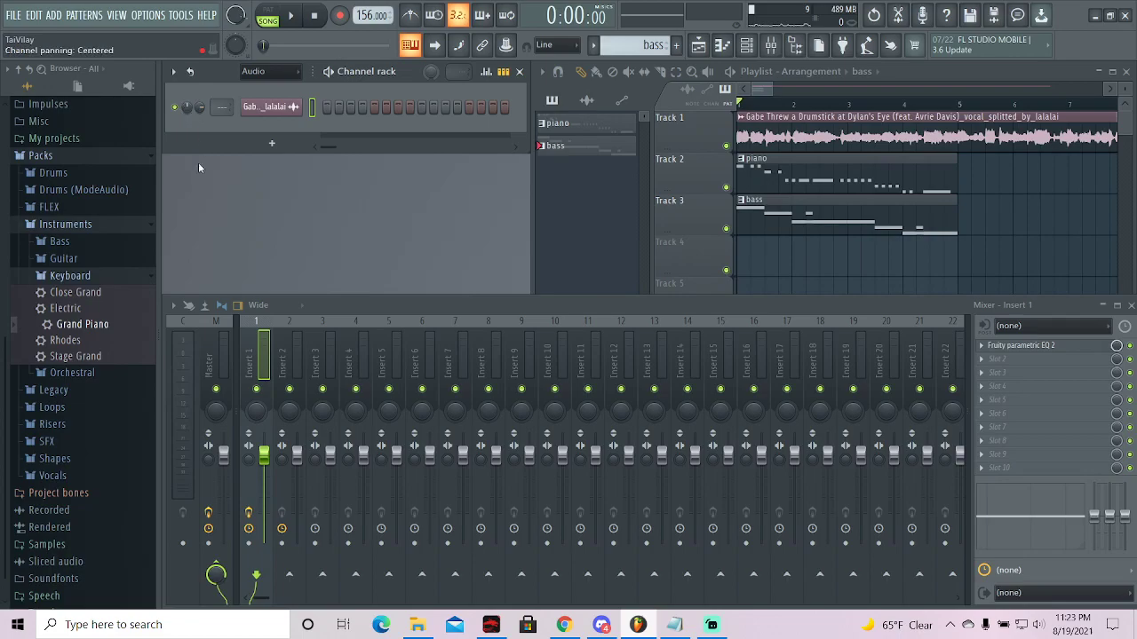
left_click(221, 356)
left_click(985, 469)
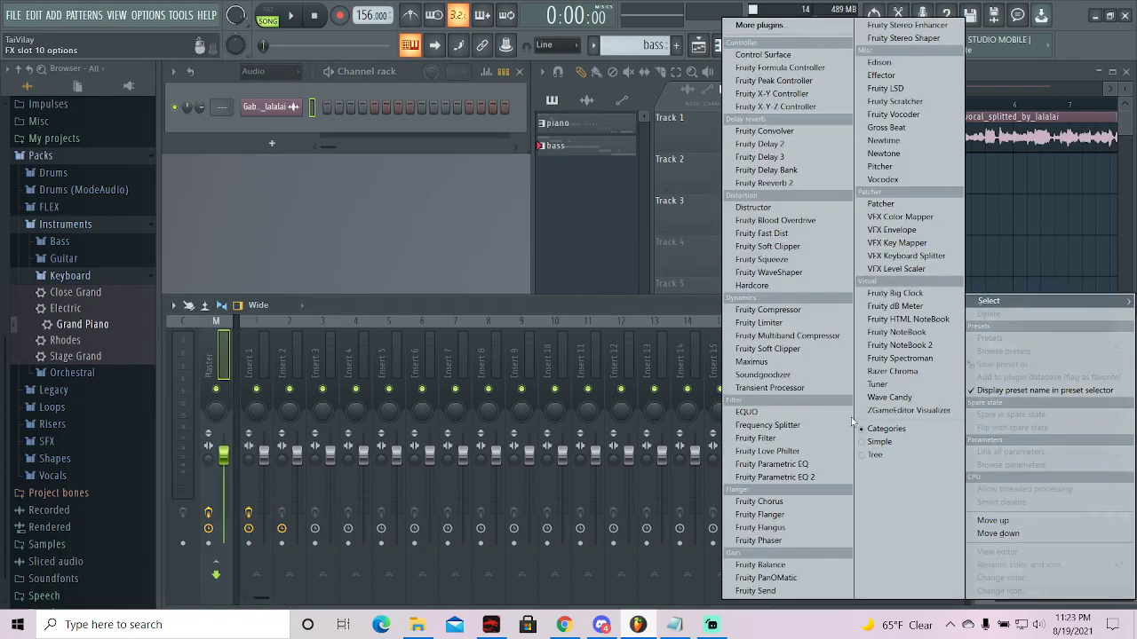
left_click(890, 397)
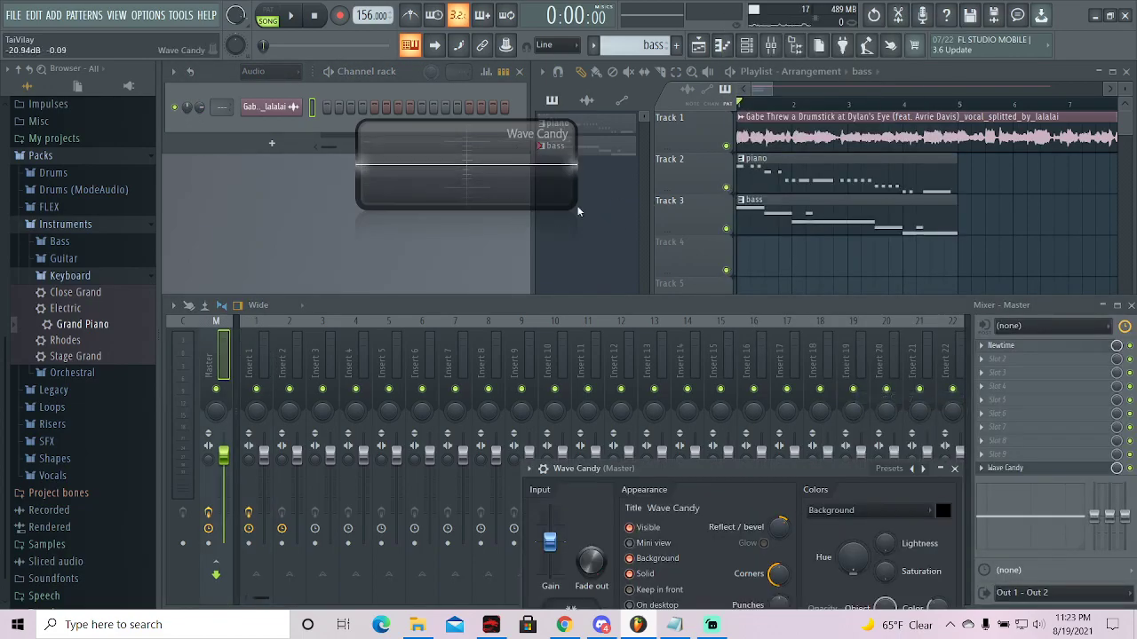
- Apply the Peak meter preset to Wave Candy and move its meter over the Master's effect slots
left_click(883, 470)
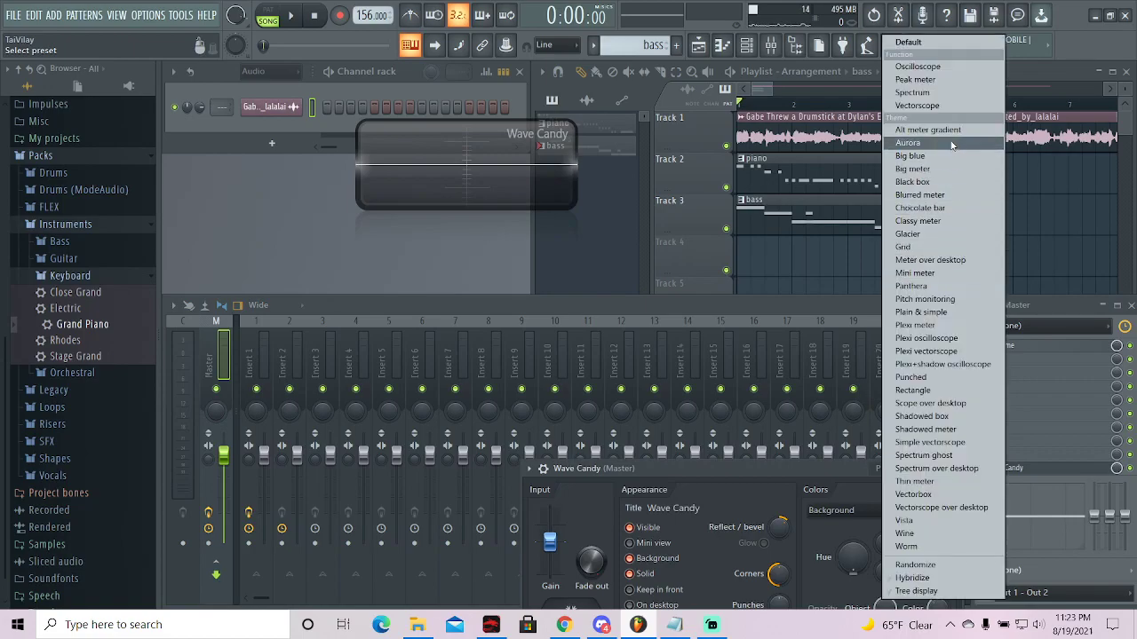
left_click(925, 80)
left_click_drag(661, 224, 1088, 473)
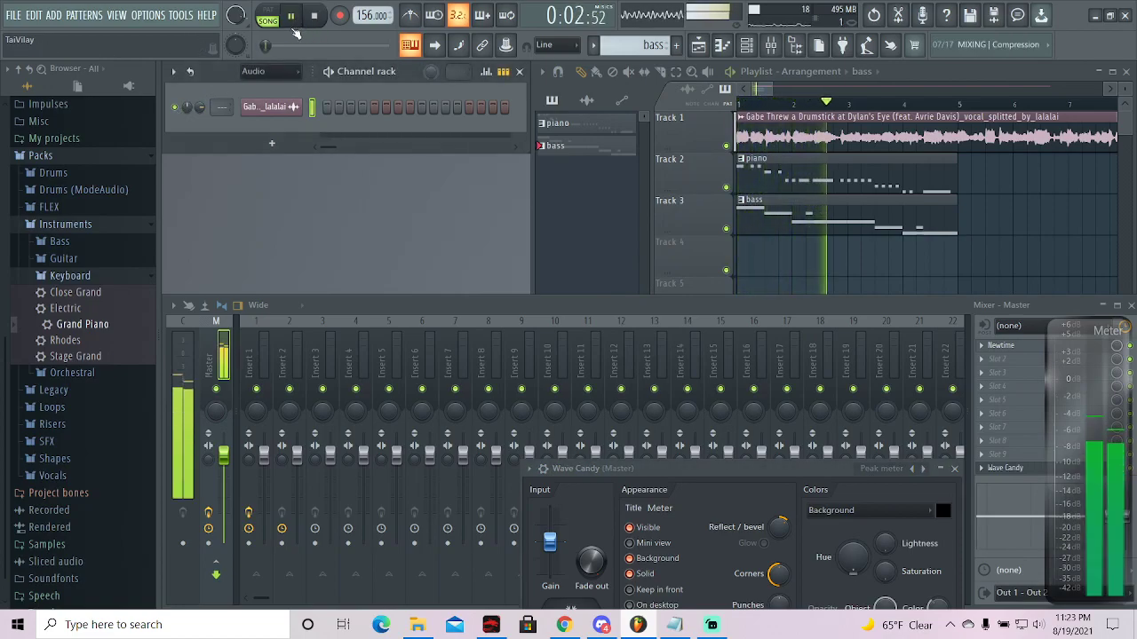
- Show the unsorted channels, mute Sampler and Grand Piano while keeping Future Slap and No Problem active, and play the arrangement
left_click(260, 71)
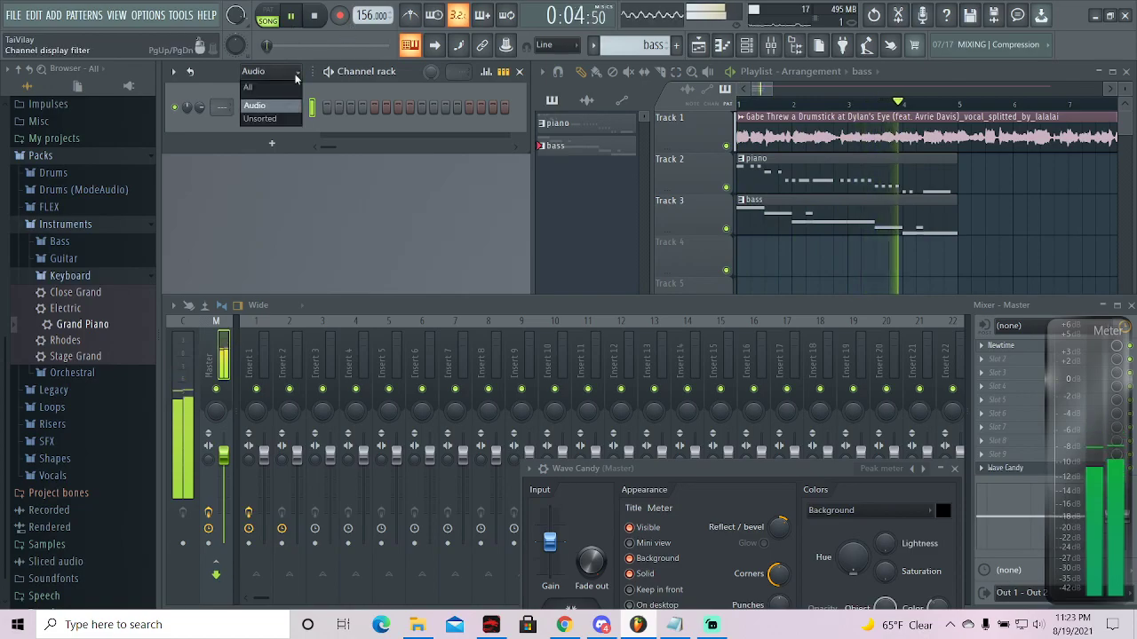
left_click(266, 105)
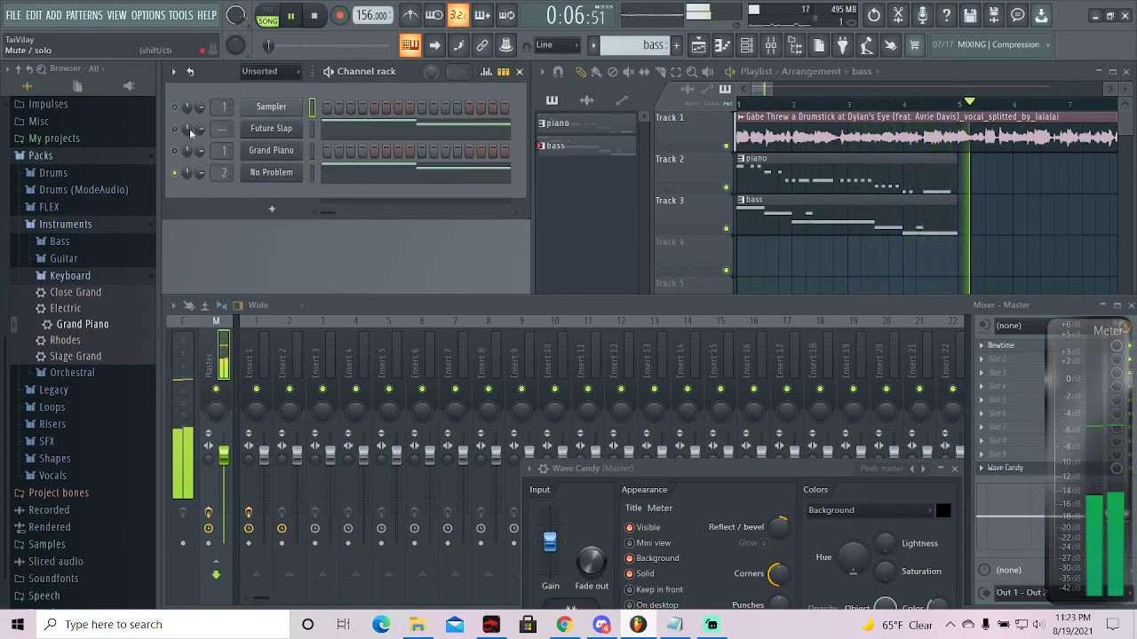
left_click(177, 173)
key("space")
key("space")
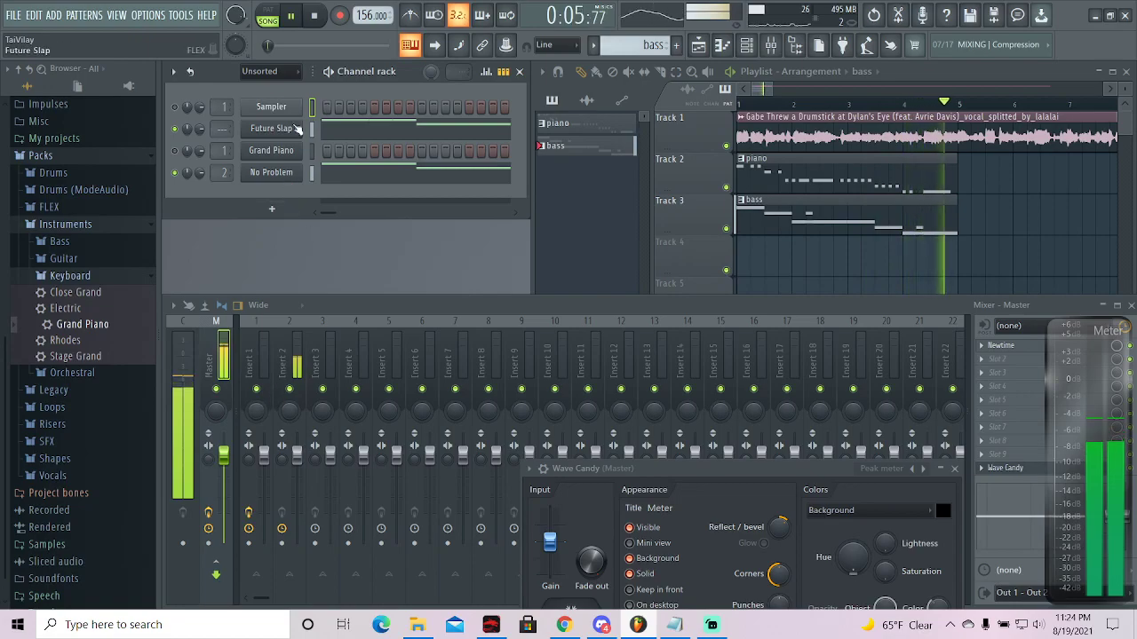
key("space")
- Play Future Slap on its own, and route Future Slap to mixer track 1 and Grand Piano to the Master
left_click(282, 128)
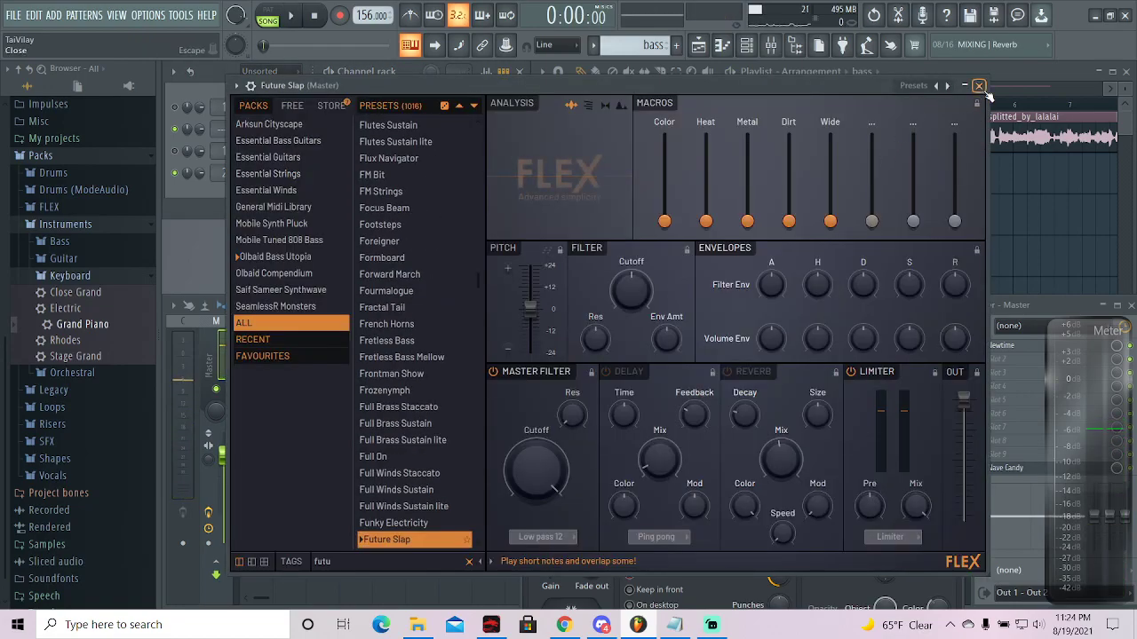
left_click(978, 85)
left_click(262, 363)
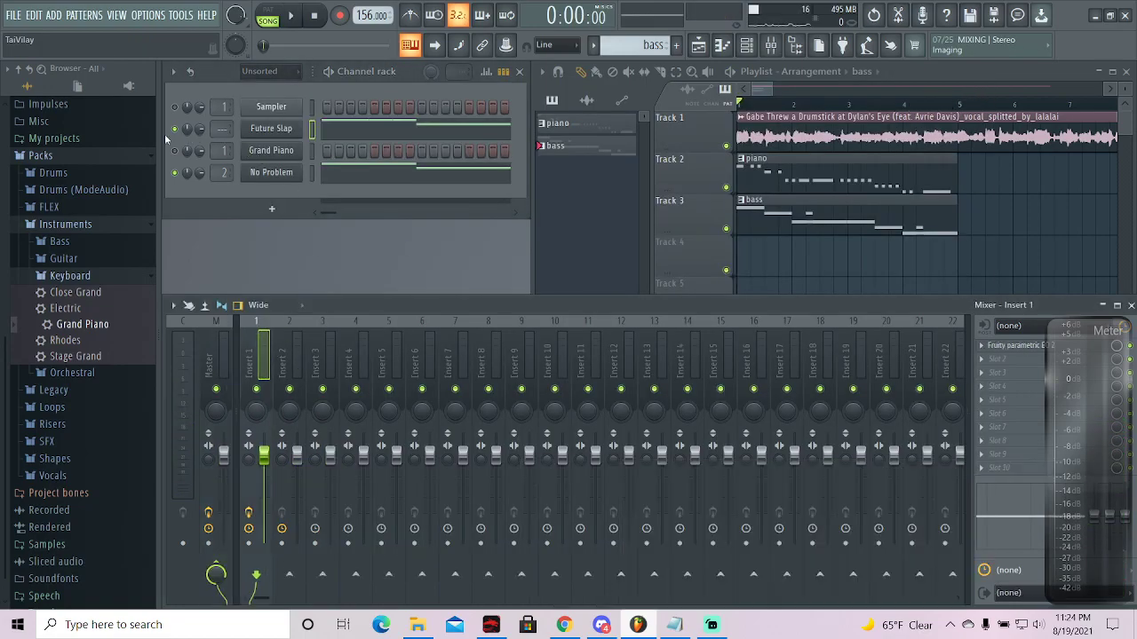
key("space")
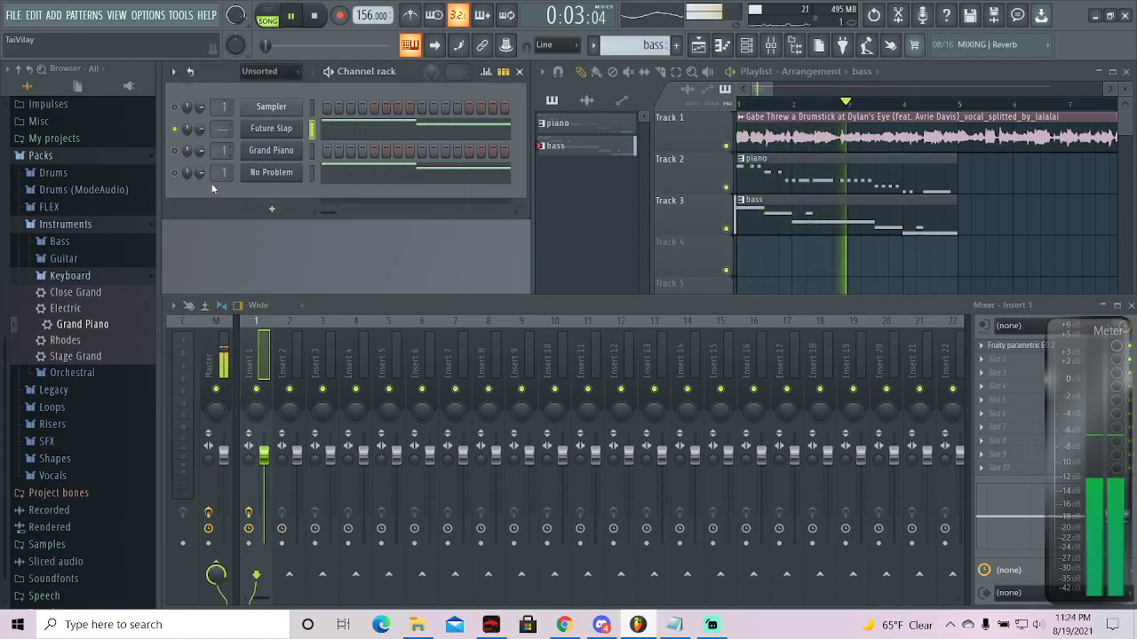
left_click_drag(224, 172, 226, 123)
key("space")
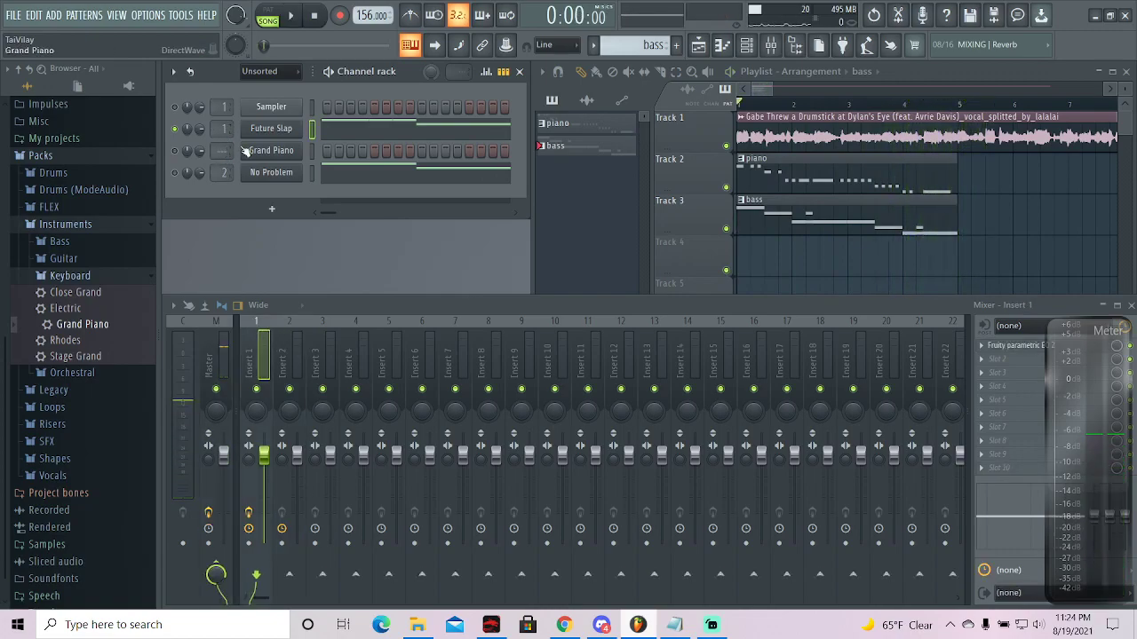
- Unmute No Problem while the arrangement plays, compare both basses together, stop playback and unmute the remaining channels
key("space")
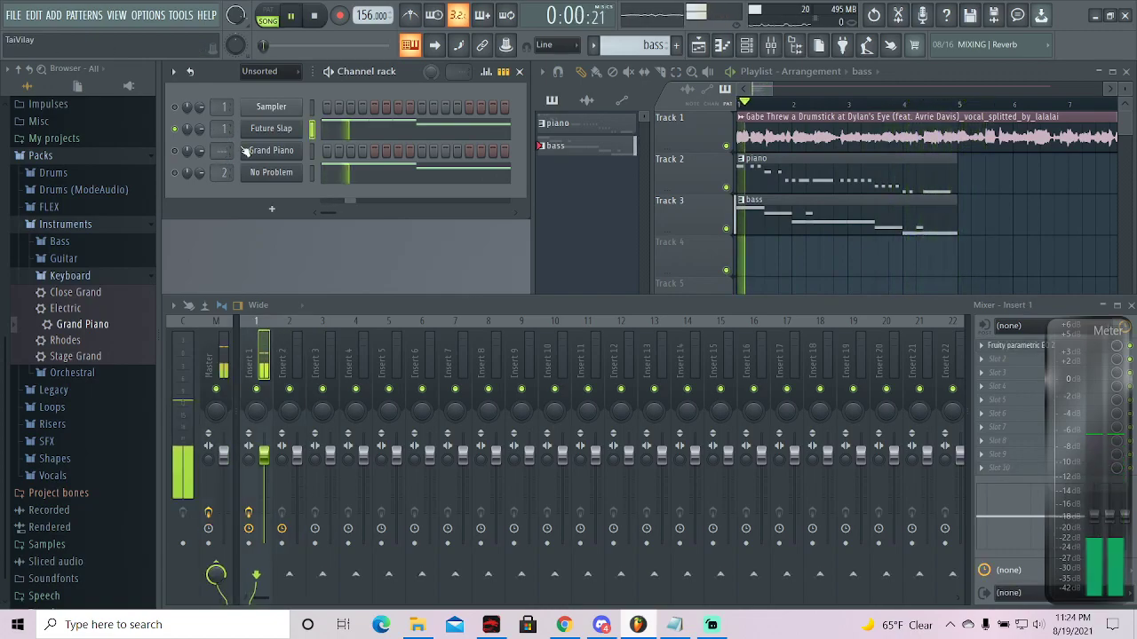
left_click(176, 172)
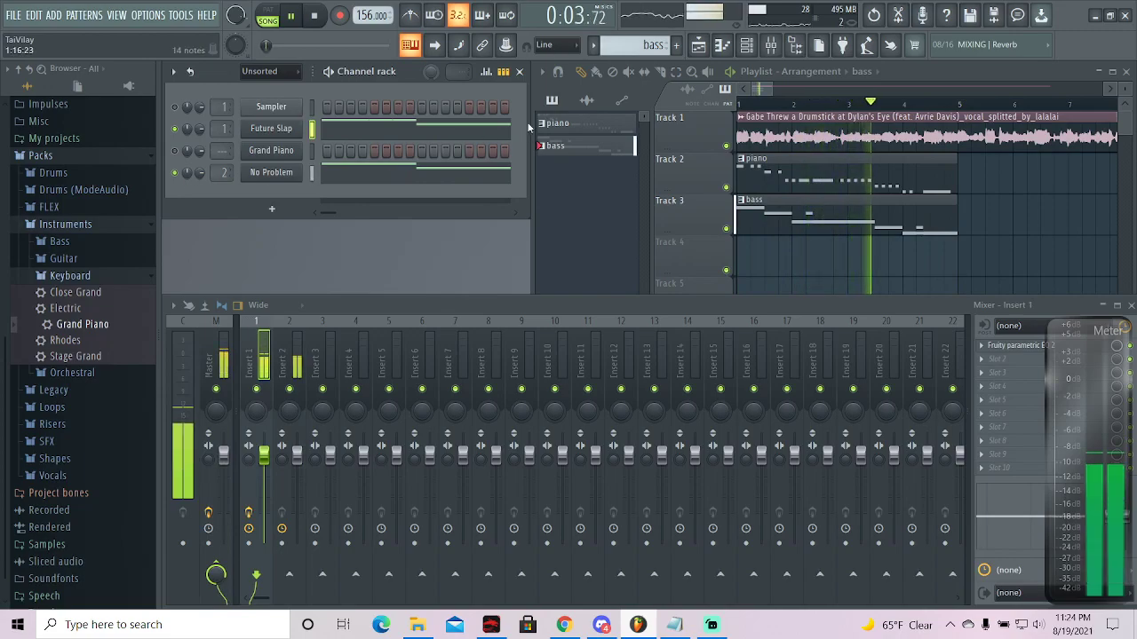
left_click(315, 16)
key("space")
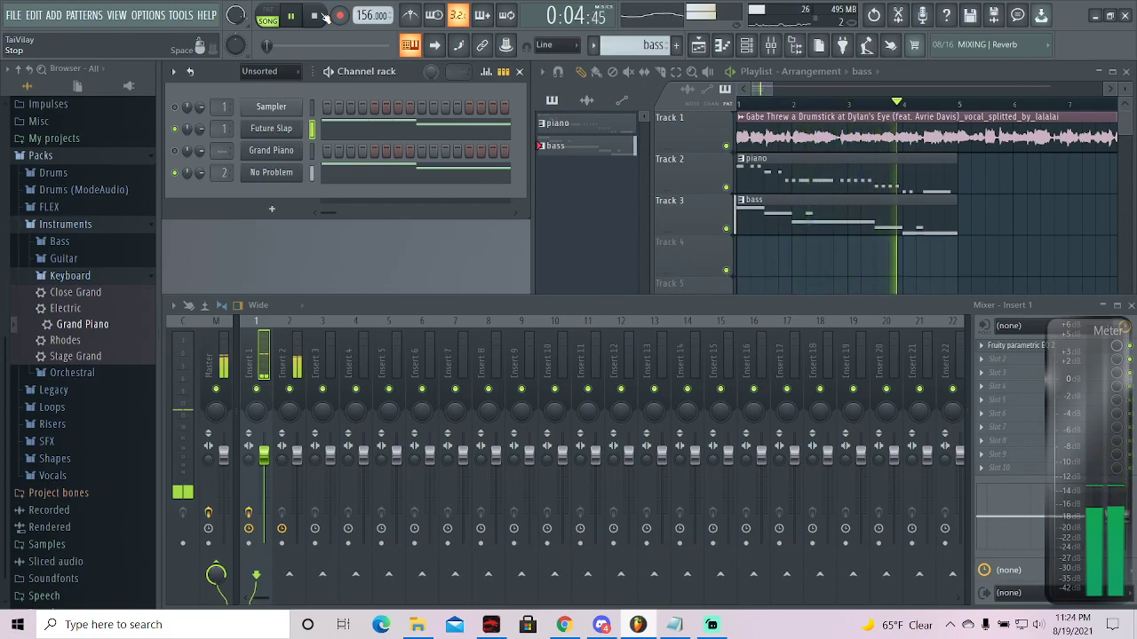
left_click(322, 16)
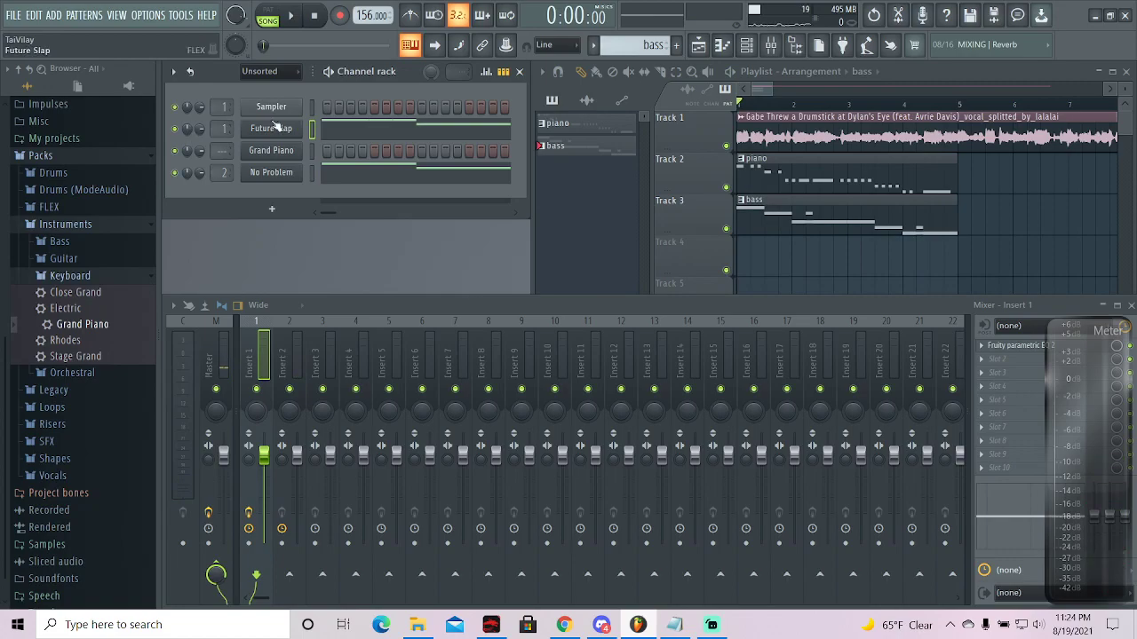
- Delete the piano clip from Track 2, move the bass clip up from Track 3 to Track 2, and play the arrangement
key("space")
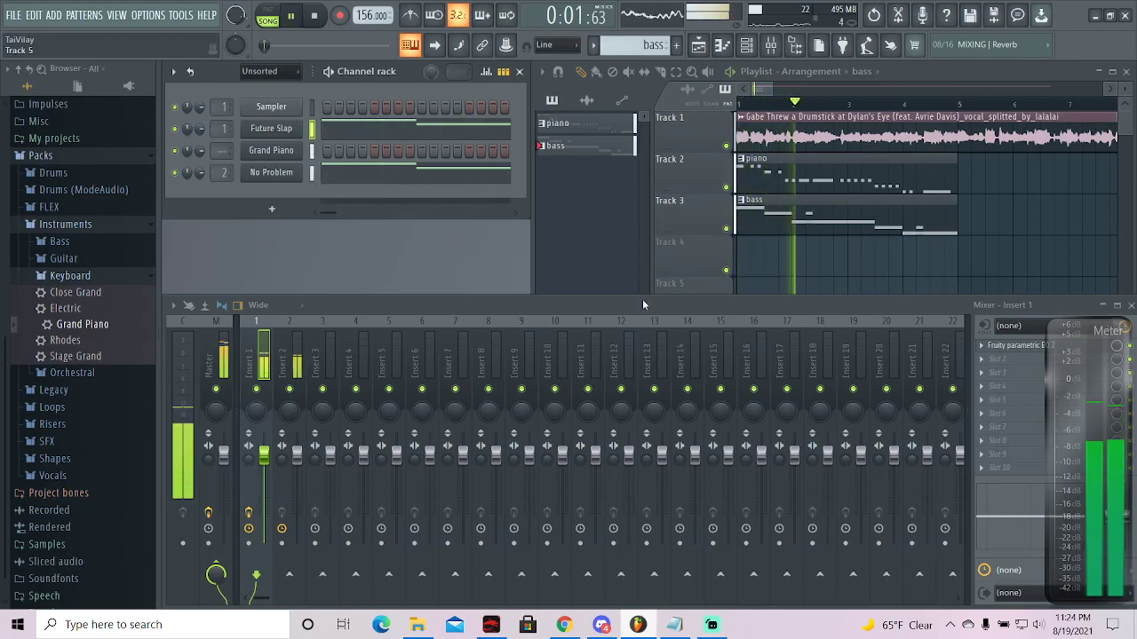
right_click(859, 168)
left_click_drag(833, 213, 830, 173)
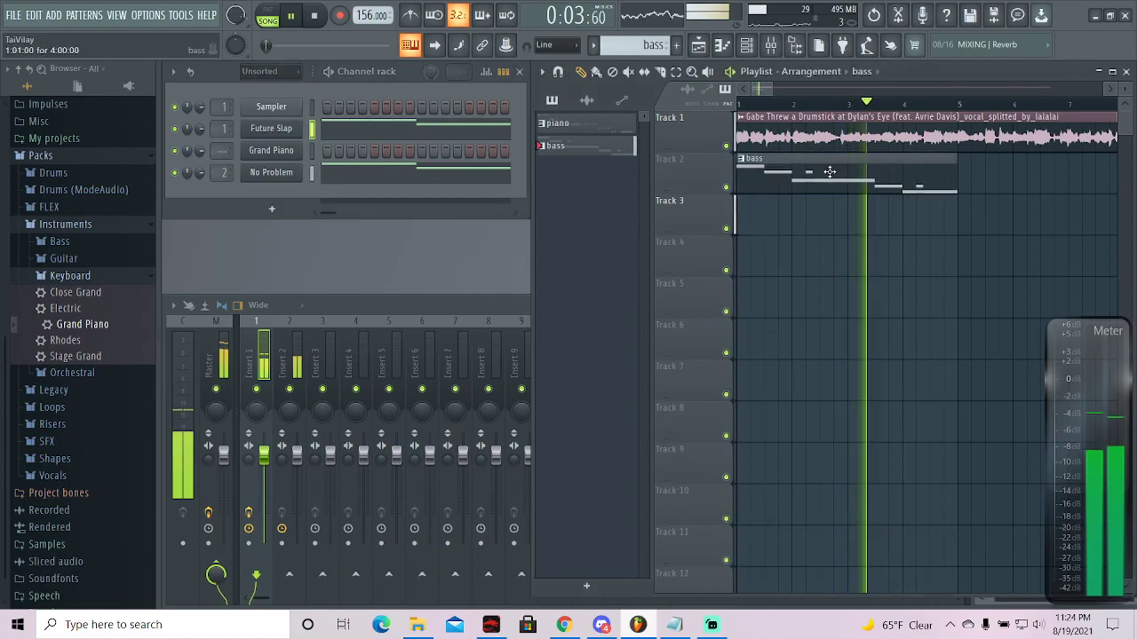
key("space")
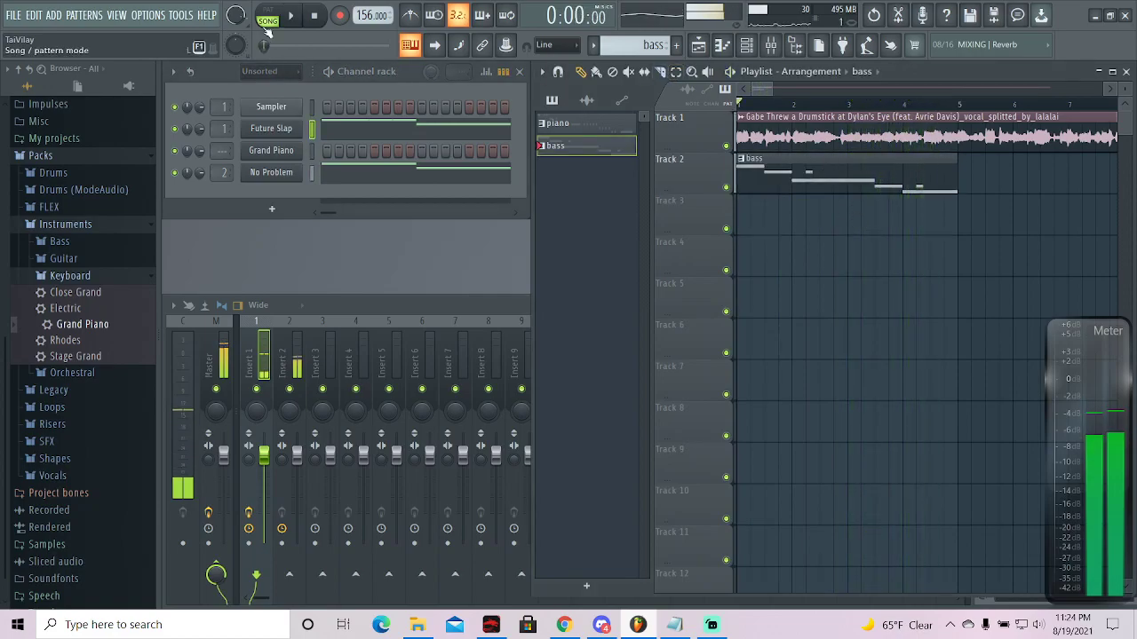
key("space")
key("space")
key("space")
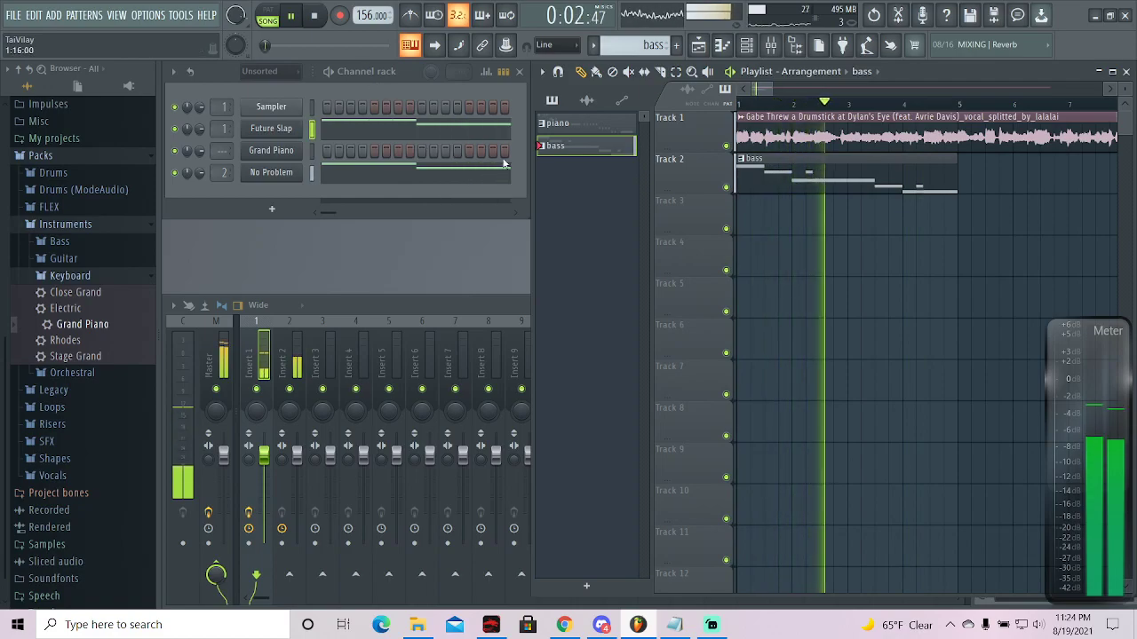
left_click(328, 20)
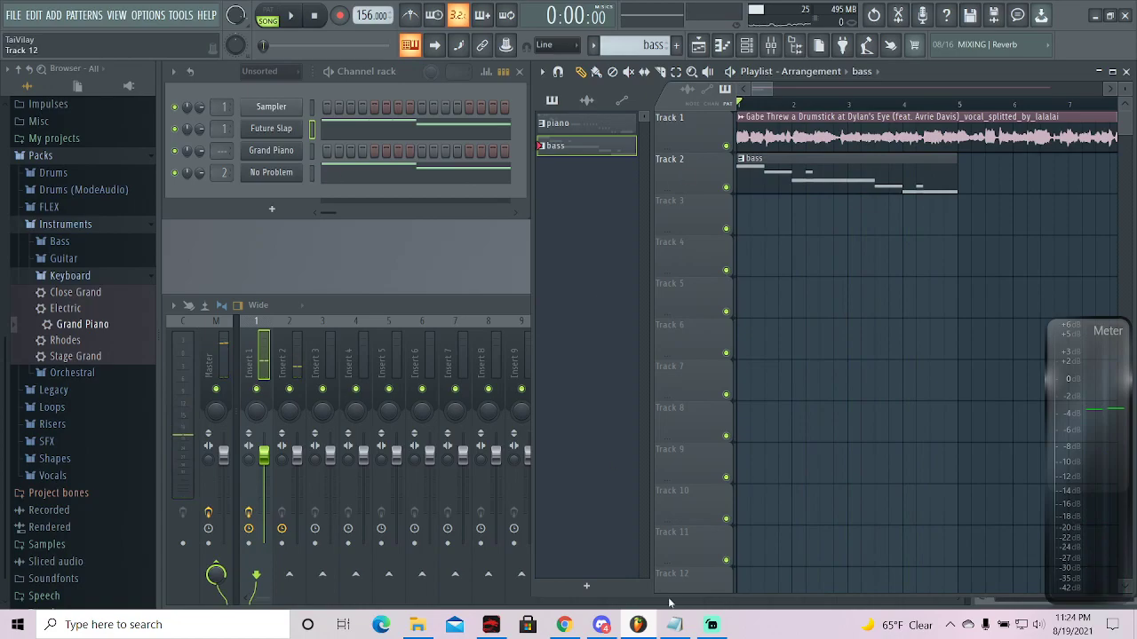
- Create a new pattern named Chords
left_click(590, 586)
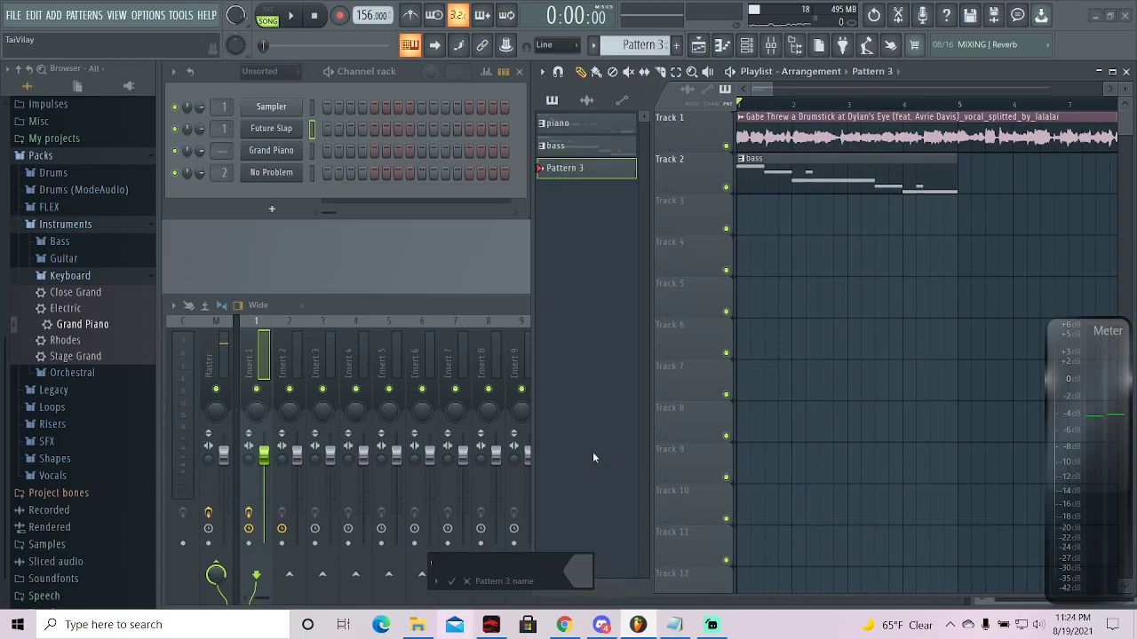
type("Chords")
key("Return")
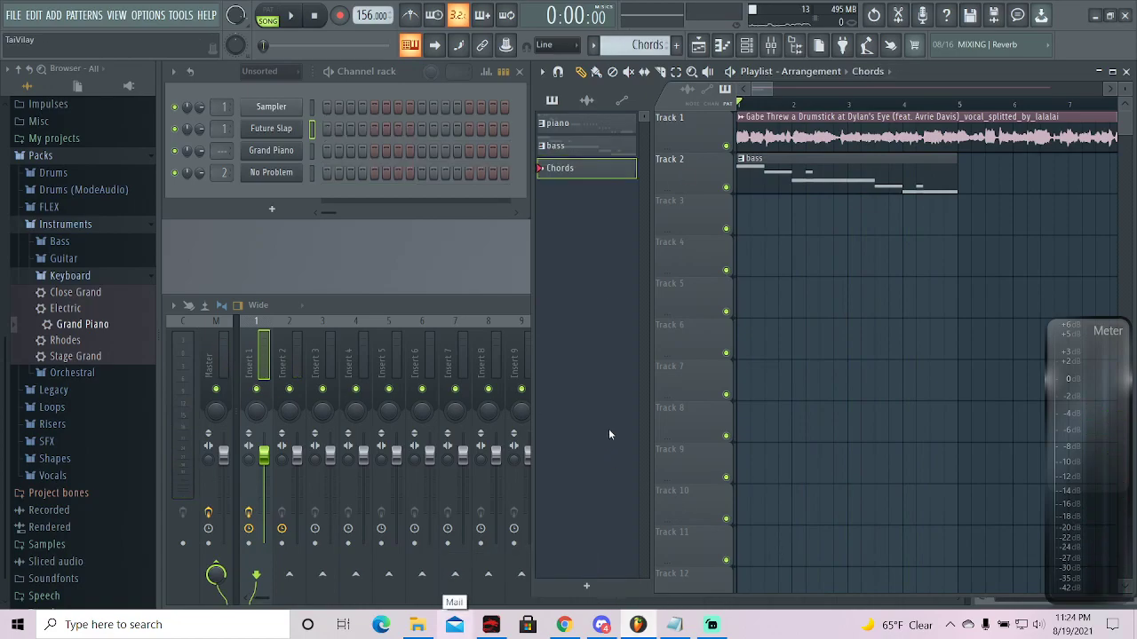
- Select the bass pattern, add a new FLEX channel and search the presets of all packs for "saw"
left_click(607, 149)
left_click(271, 211)
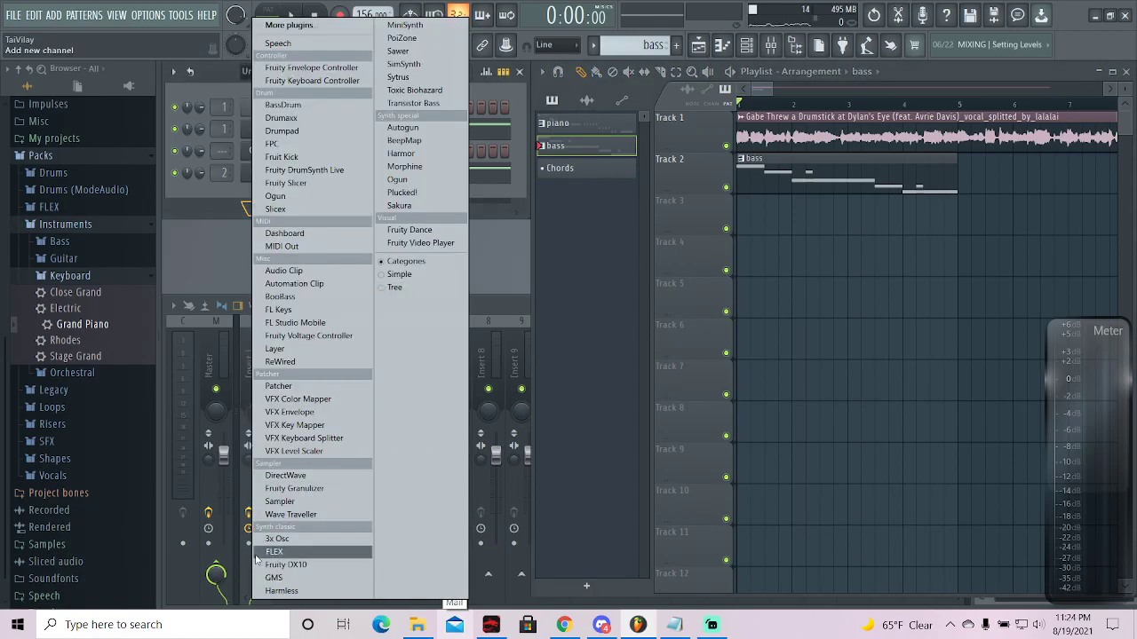
left_click(305, 553)
scroll(400, 449, "down", 5)
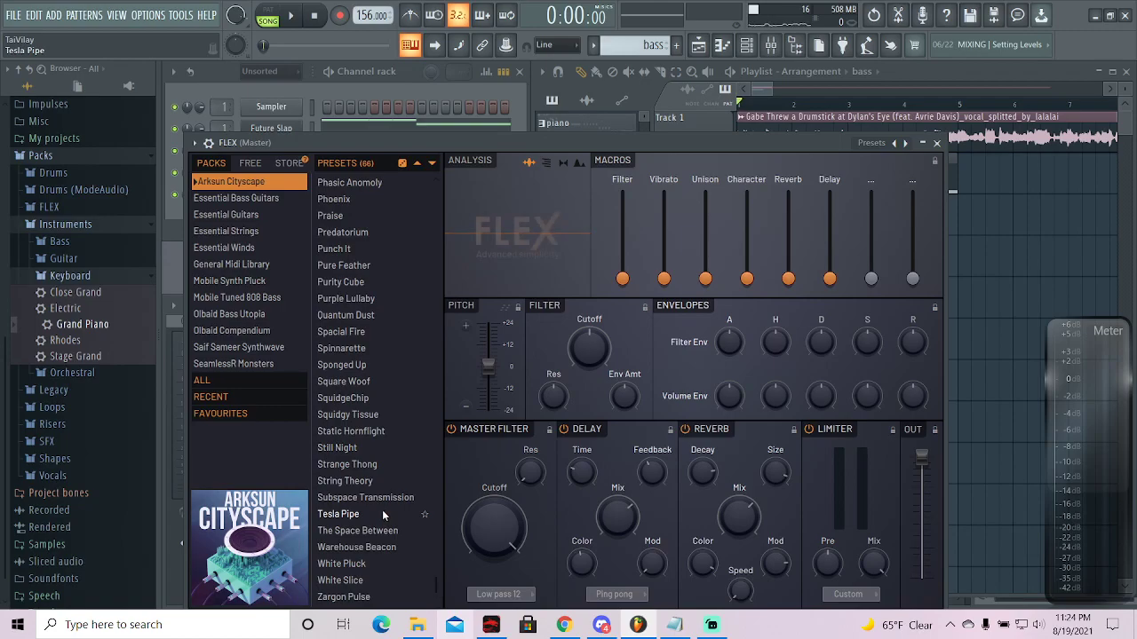
scroll(382, 510, "up", 12)
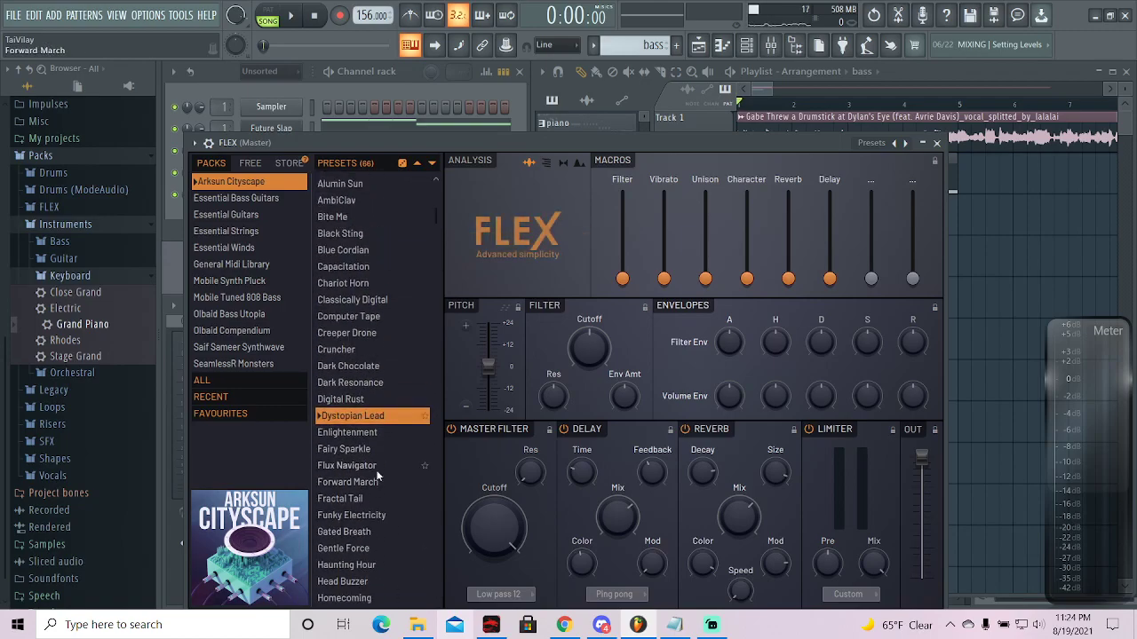
scroll(369, 453, "up", 1)
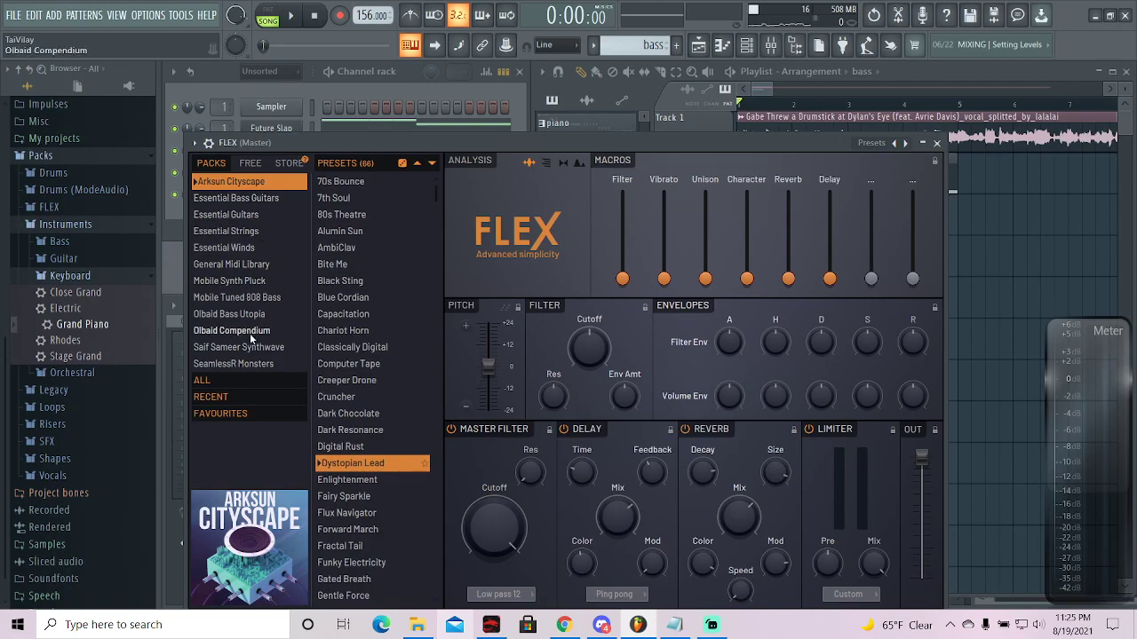
left_click(259, 364)
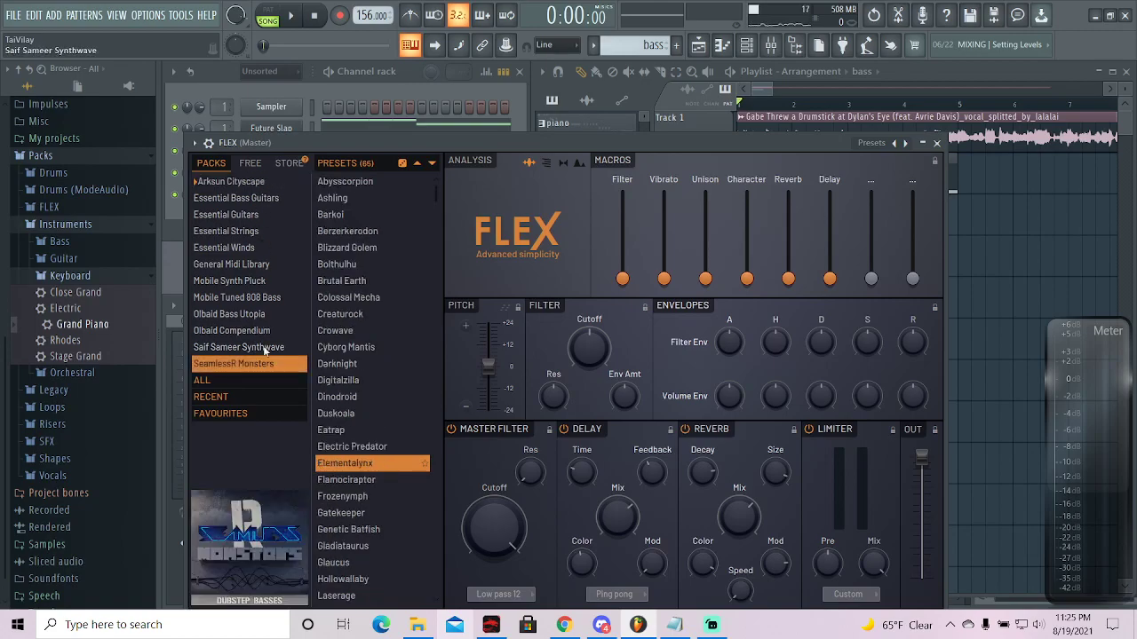
left_click_drag(381, 133, 389, 92)
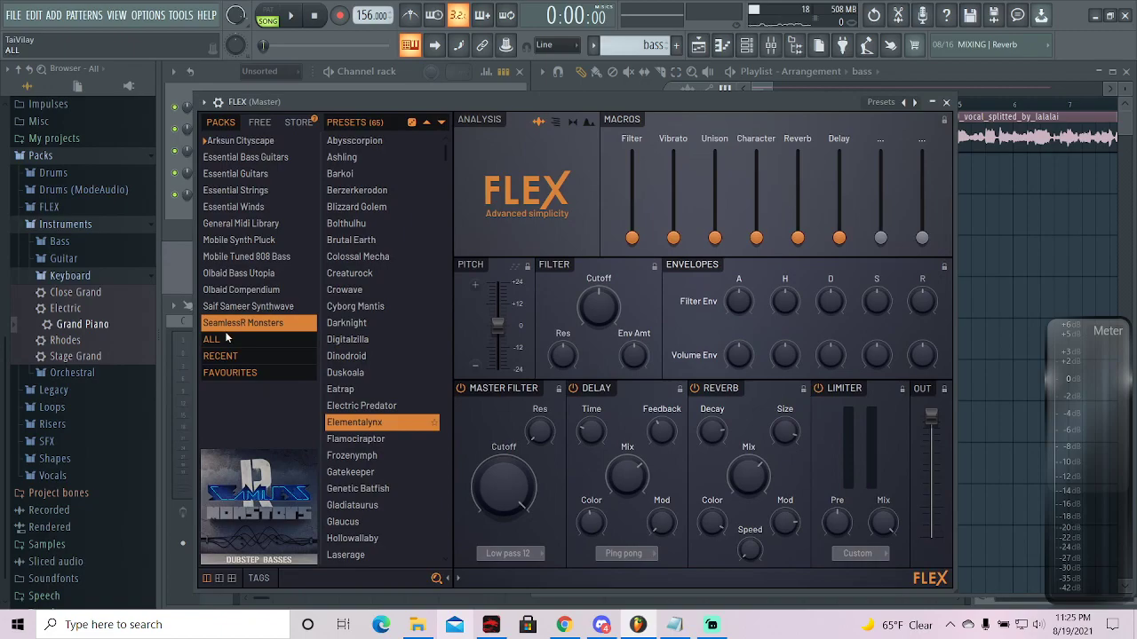
left_click(226, 339)
type("saw")
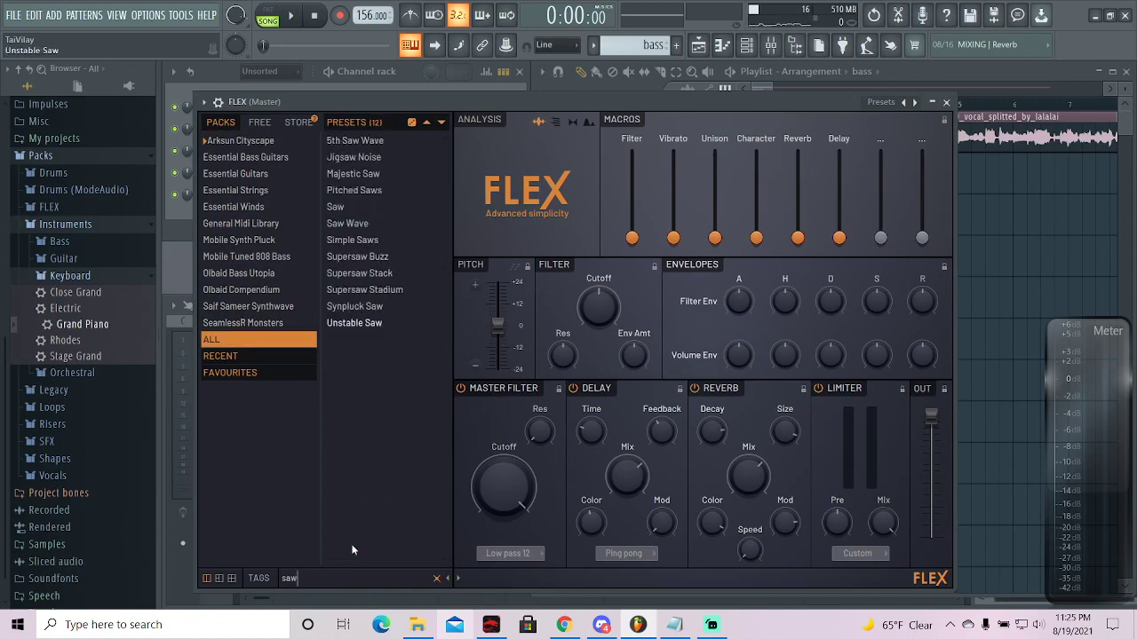
- Audition the FLEX presets 5th Saw Wave with delay and reverb off, Jigsaw Noise, Majestic Saw, Pitched Saws, Saw, Saw Wave and Simple Saws
left_click(396, 156)
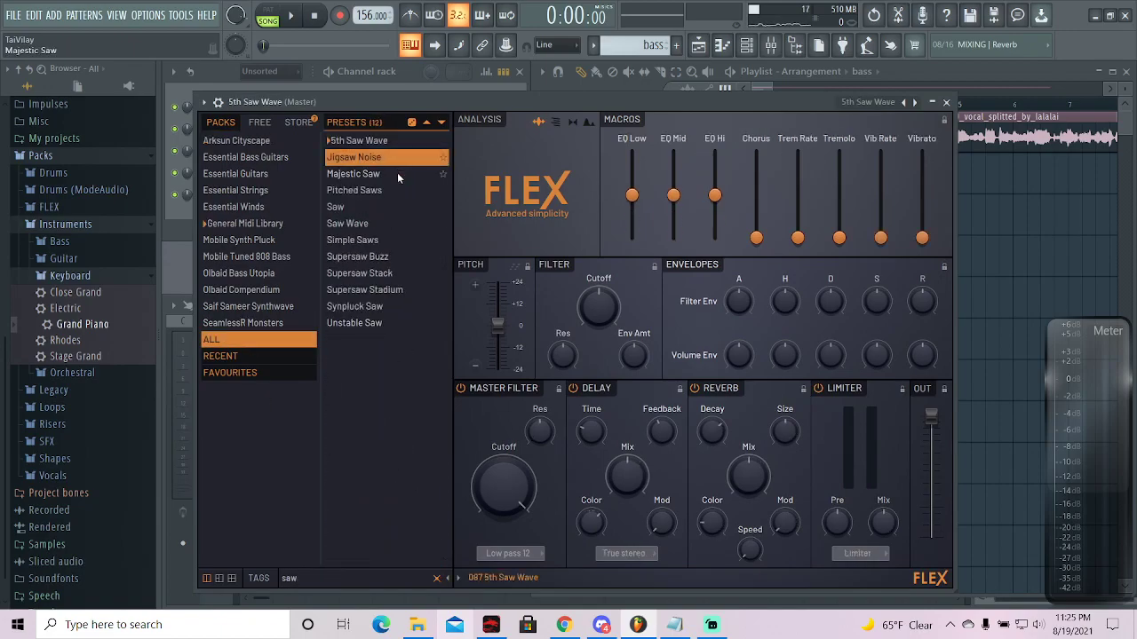
left_click(602, 388)
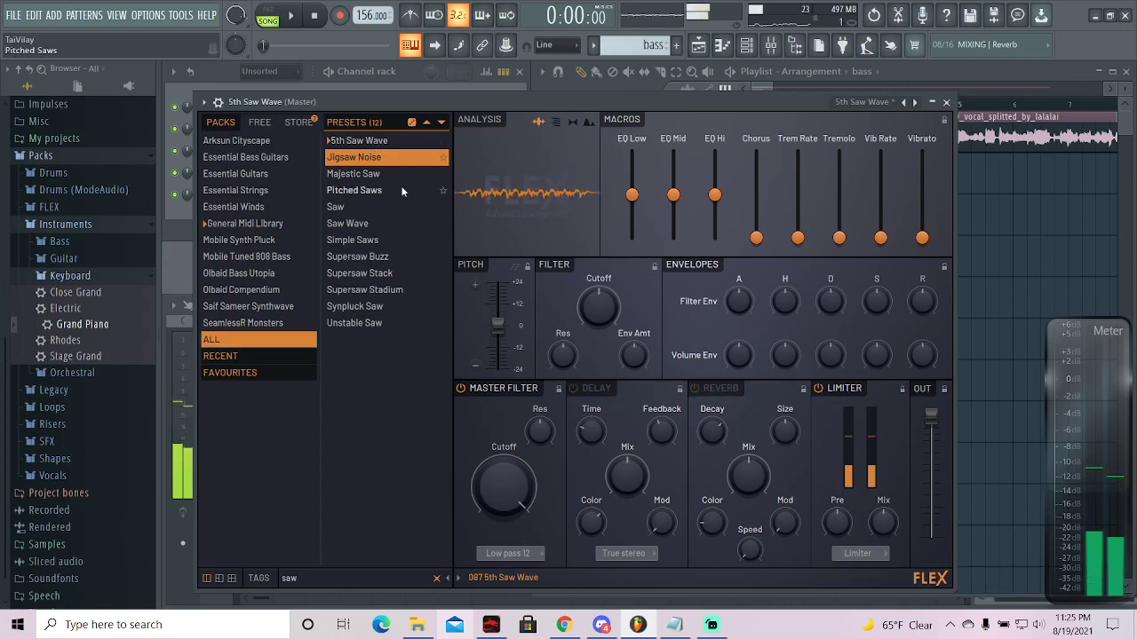
left_click(383, 157)
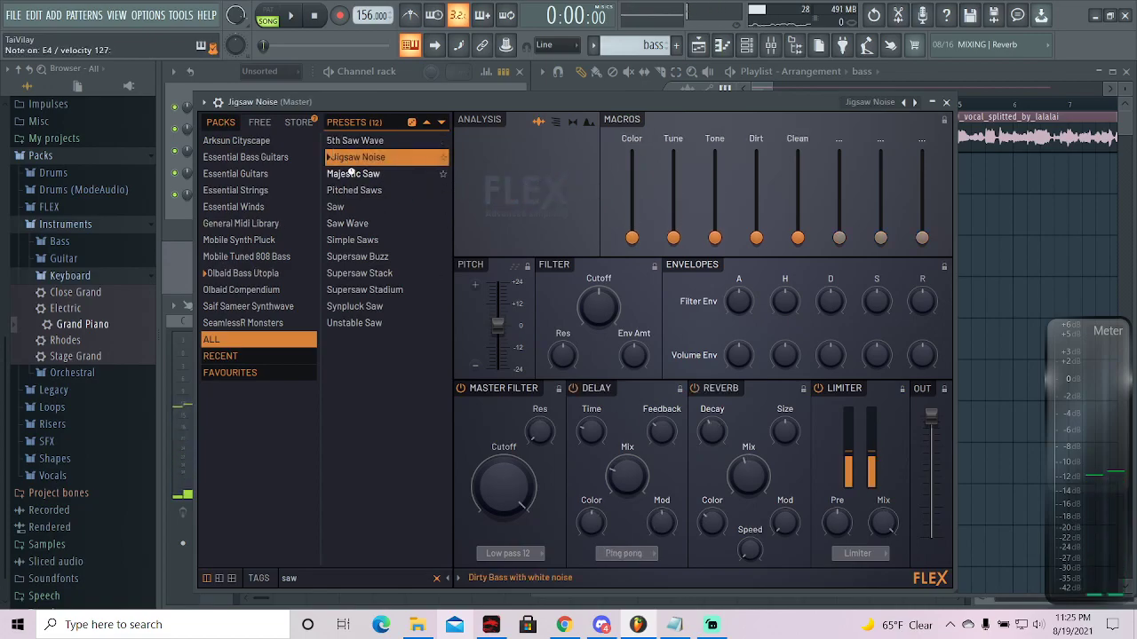
left_click(352, 174)
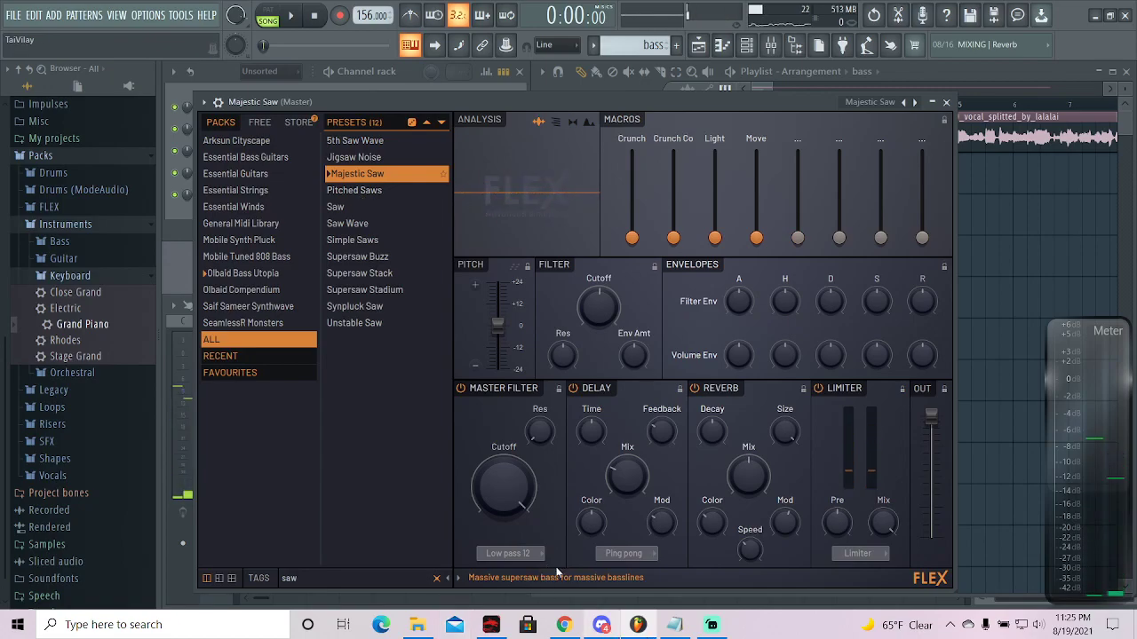
left_click(383, 191)
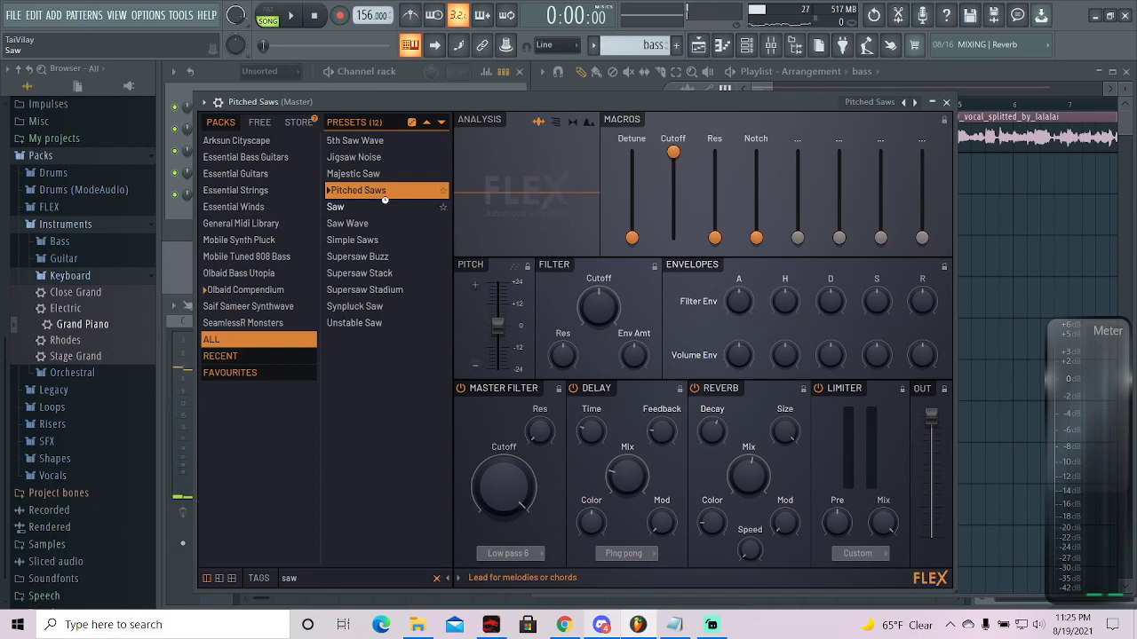
left_click(385, 202)
left_click(394, 223)
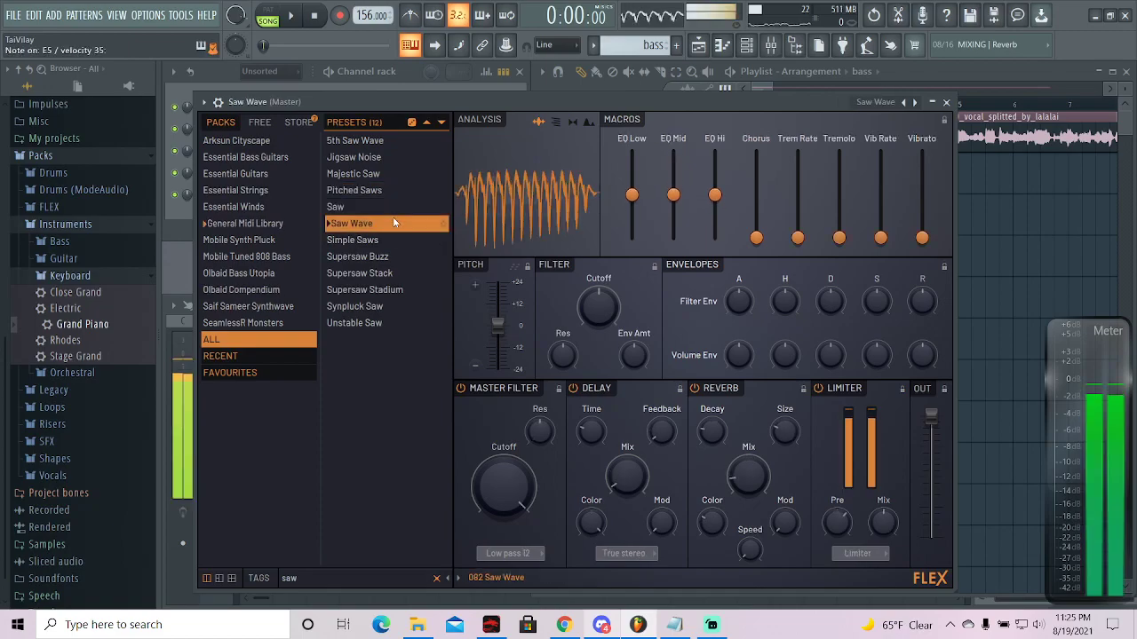
left_click(395, 240)
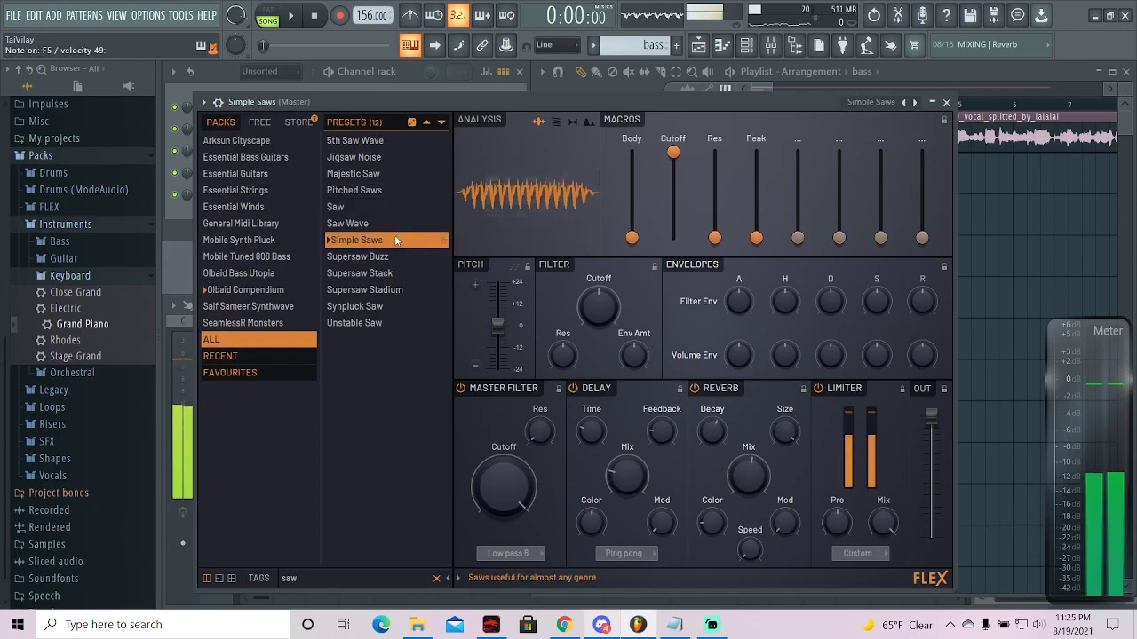
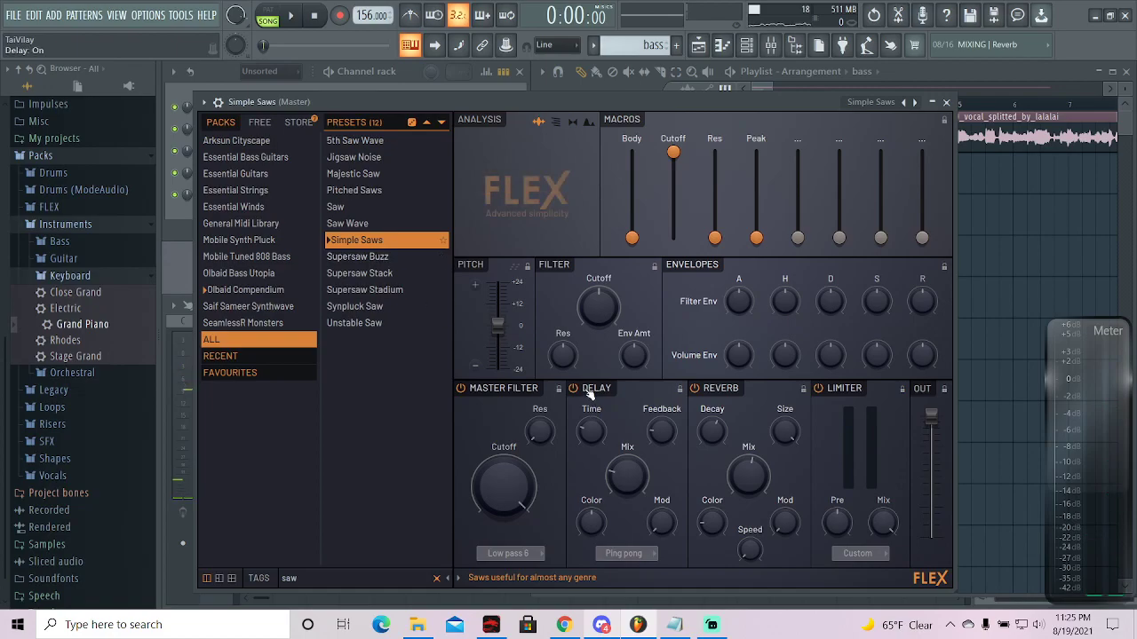
- Try the Supersaw Buzz preset with its delay and reverb turned off
left_click(374, 257)
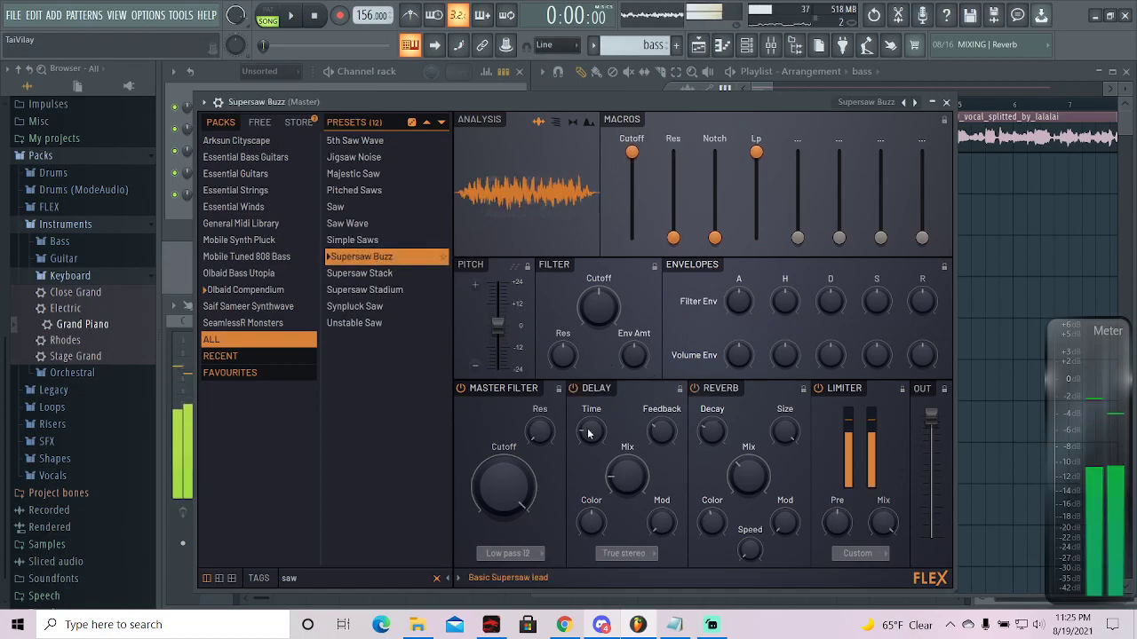
left_click(593, 389)
left_click(721, 390)
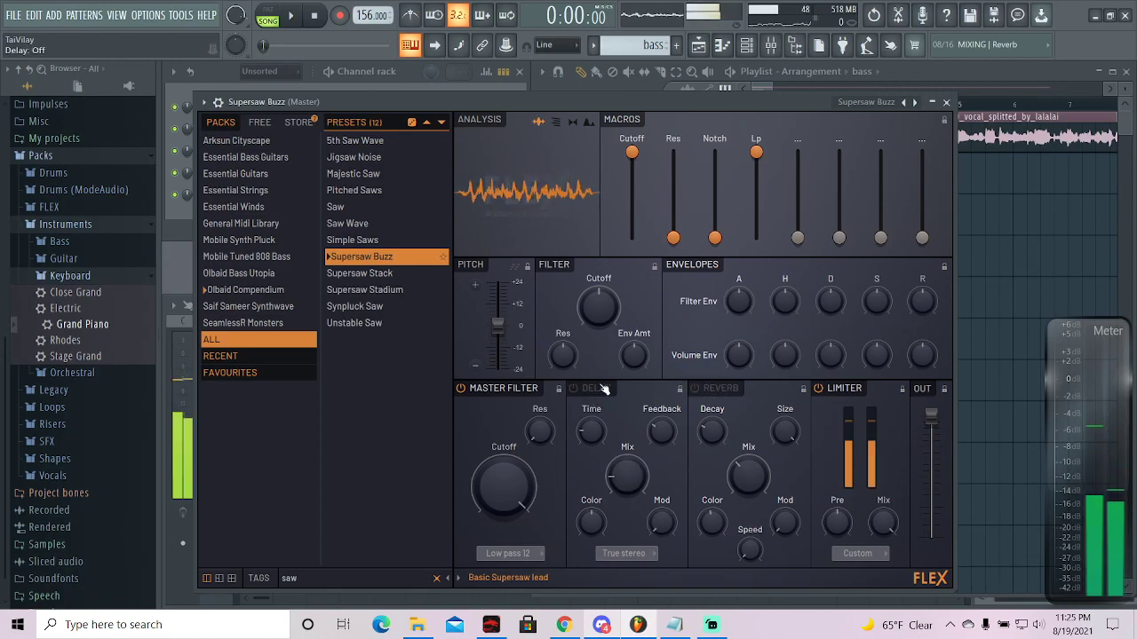
- Audition Supersaw Stack, load the Supersaw Stadium preset instead and turn off its delay and reverb
left_click(387, 274)
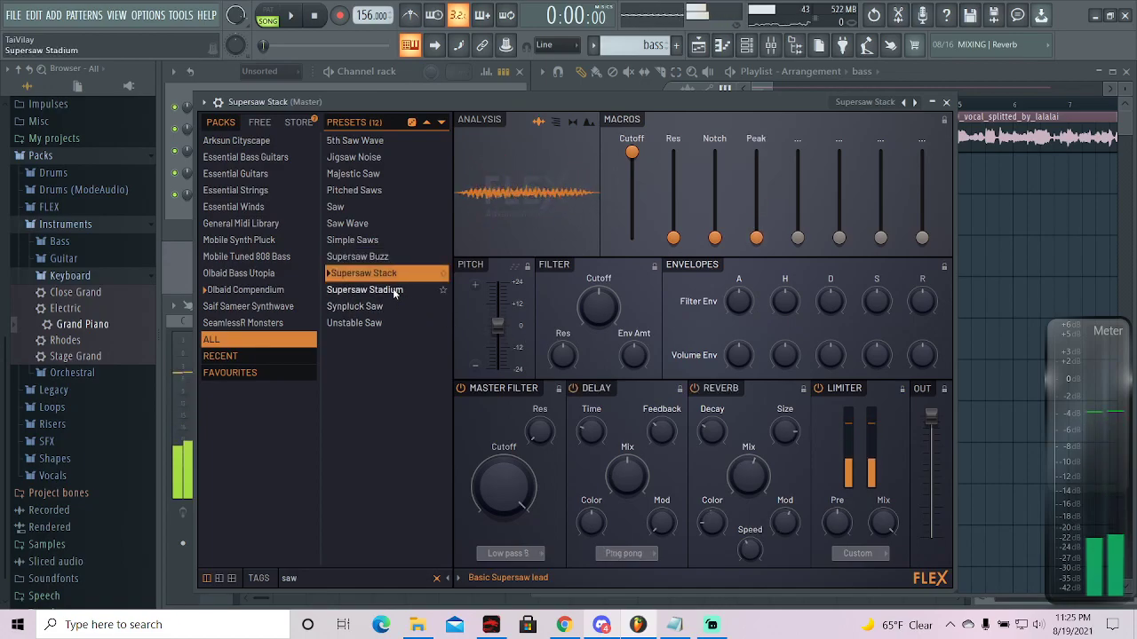
left_click(396, 294)
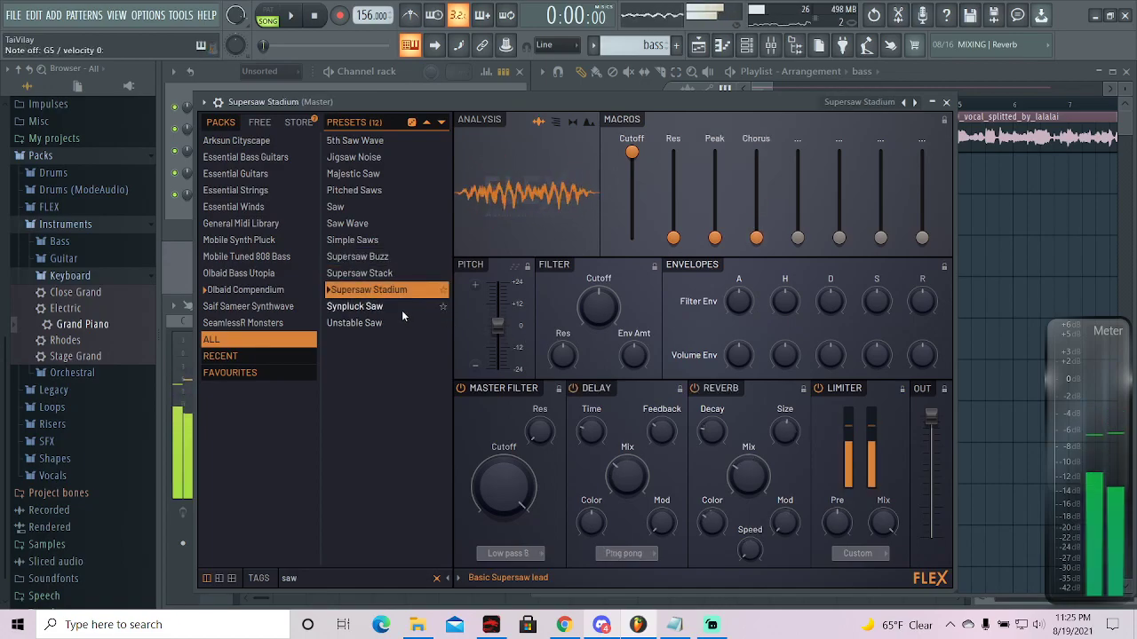
left_click(721, 391)
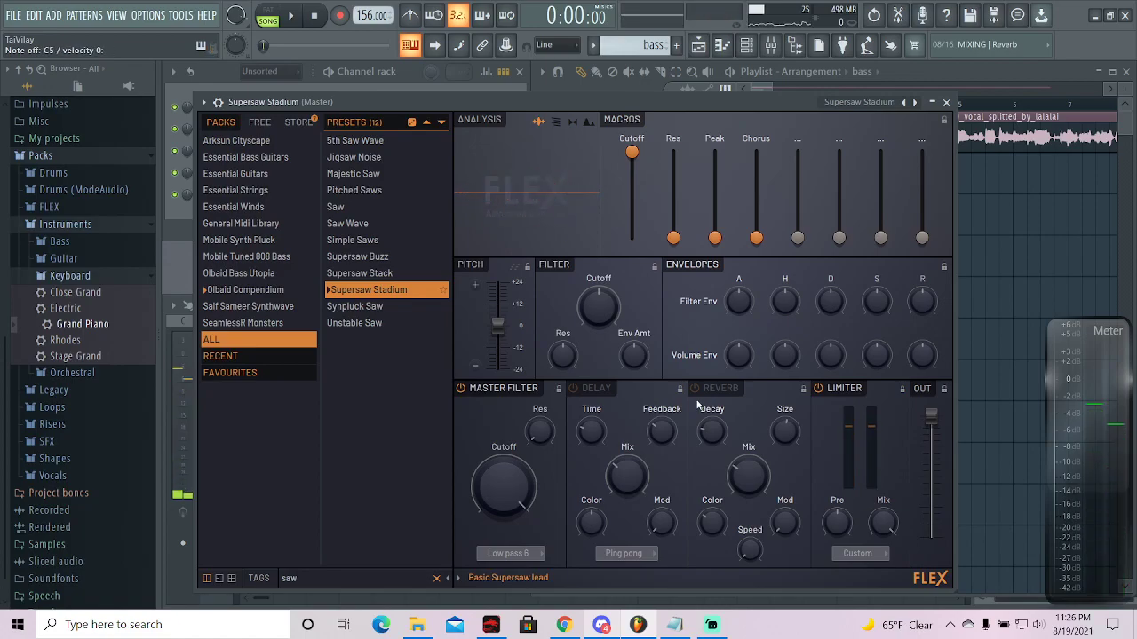
- Close FLEX and draw one-bar root notes G5, D5, C5 and A#4 over bars 1–4 in Supersaw Stadium's piano roll
left_click(945, 103)
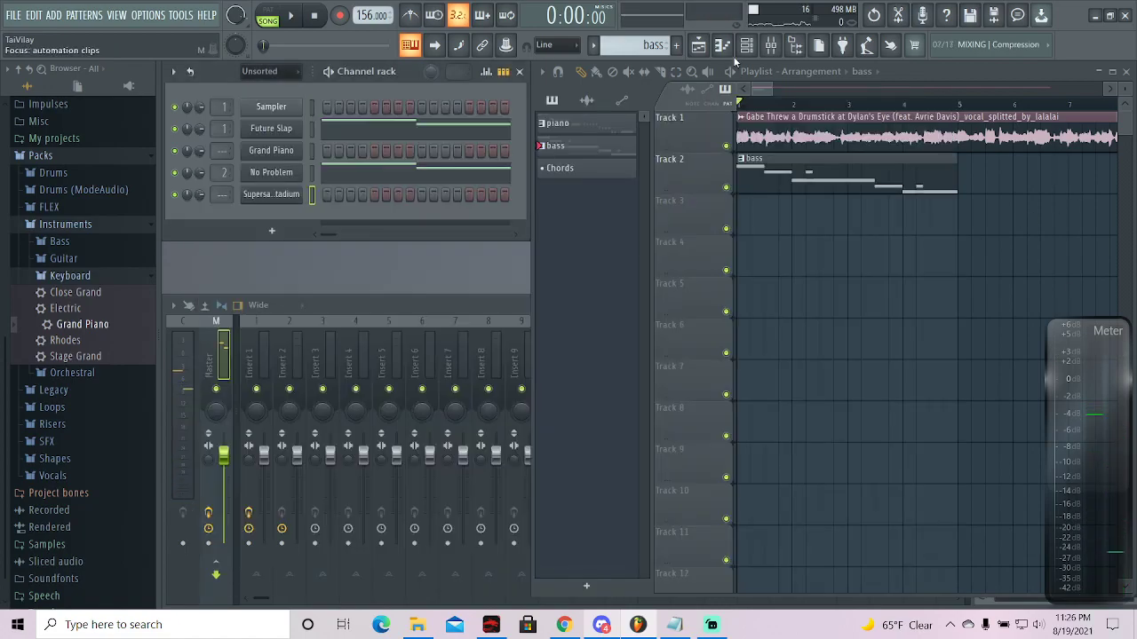
right_click(286, 202)
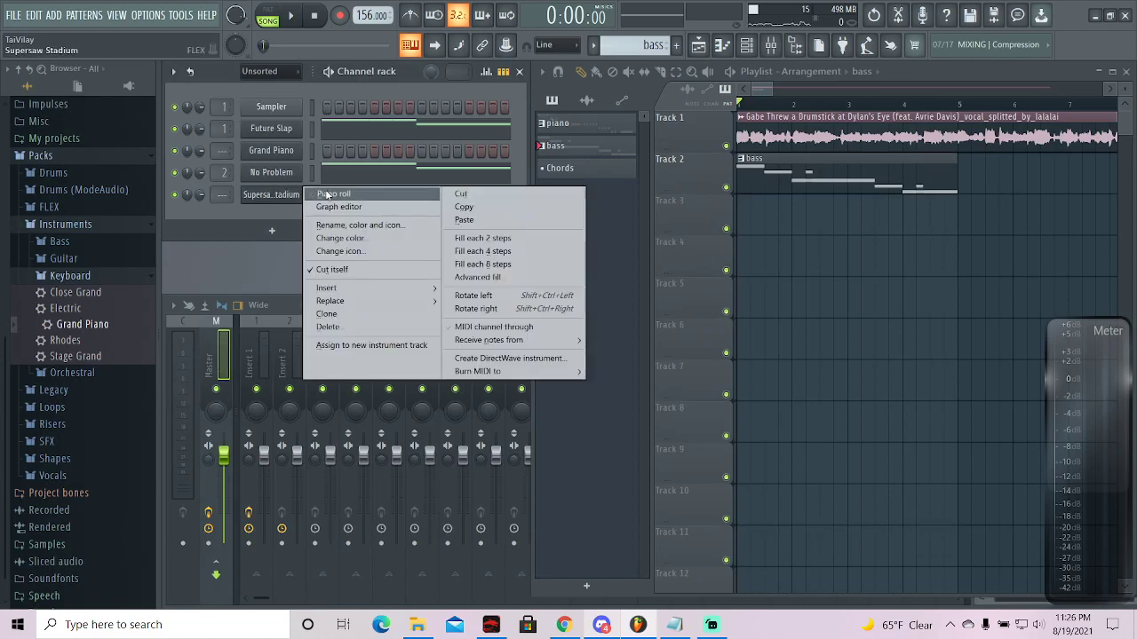
left_click(303, 197)
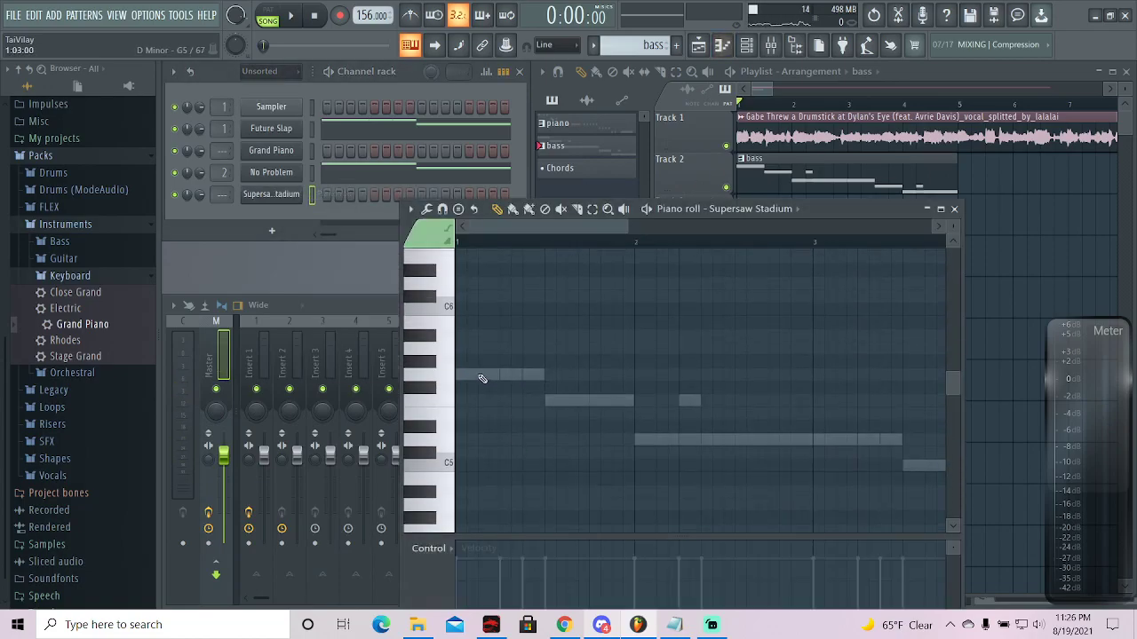
left_click(451, 377)
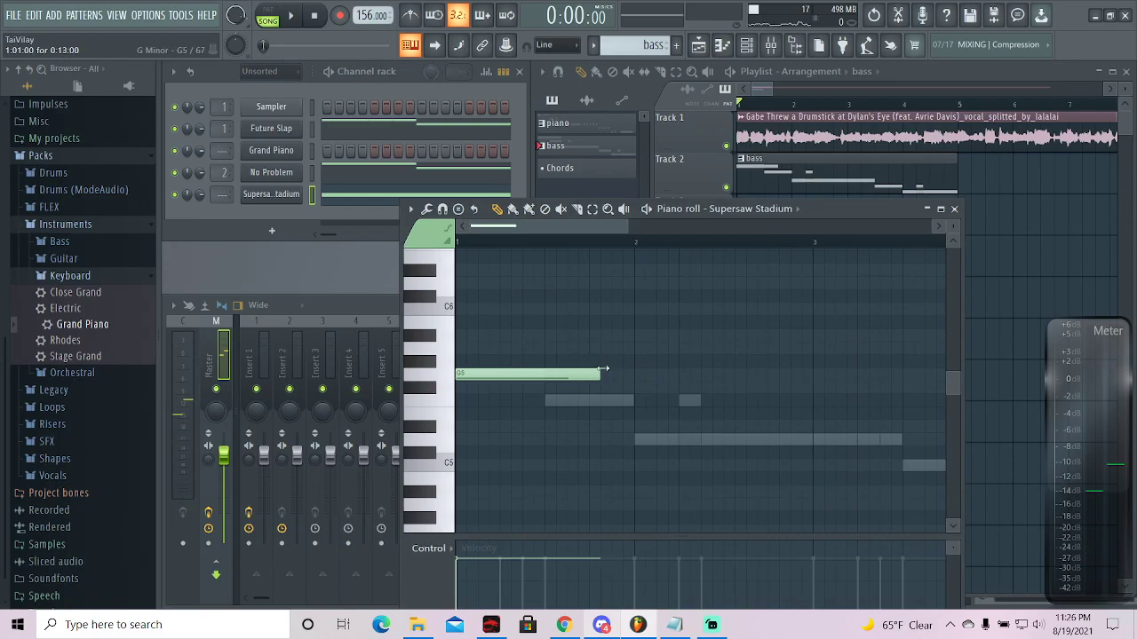
left_click(643, 438)
left_click_drag(587, 224, 669, 246)
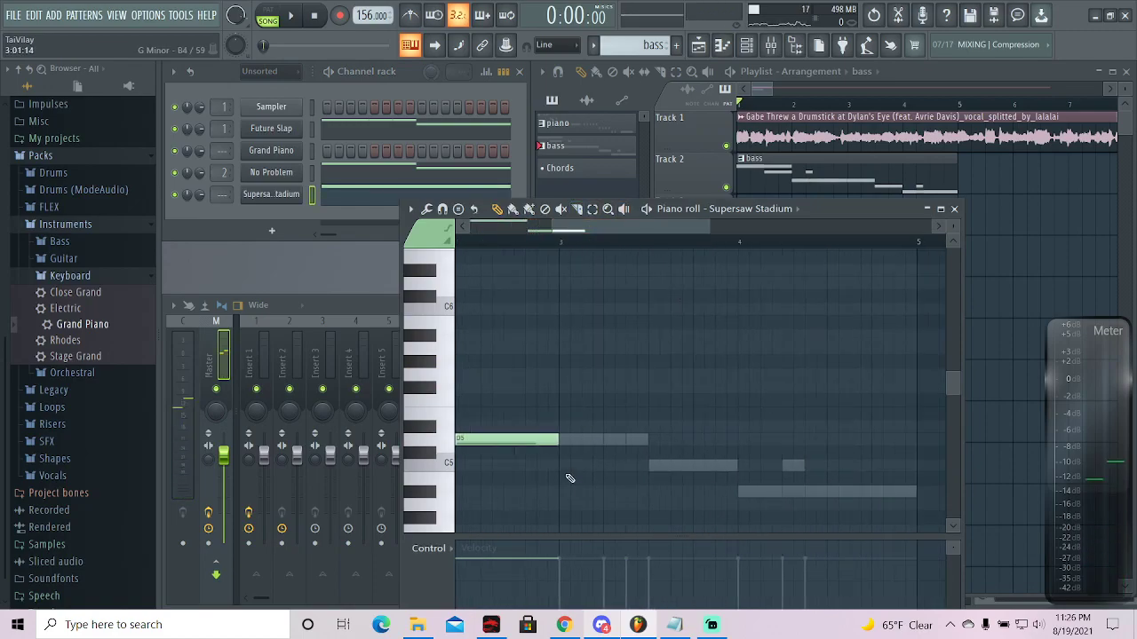
left_click_drag(774, 508, 133, 318)
- Try the supersaw root notes one octave higher in playback and return them to their original octave
key("ctrl+Up")
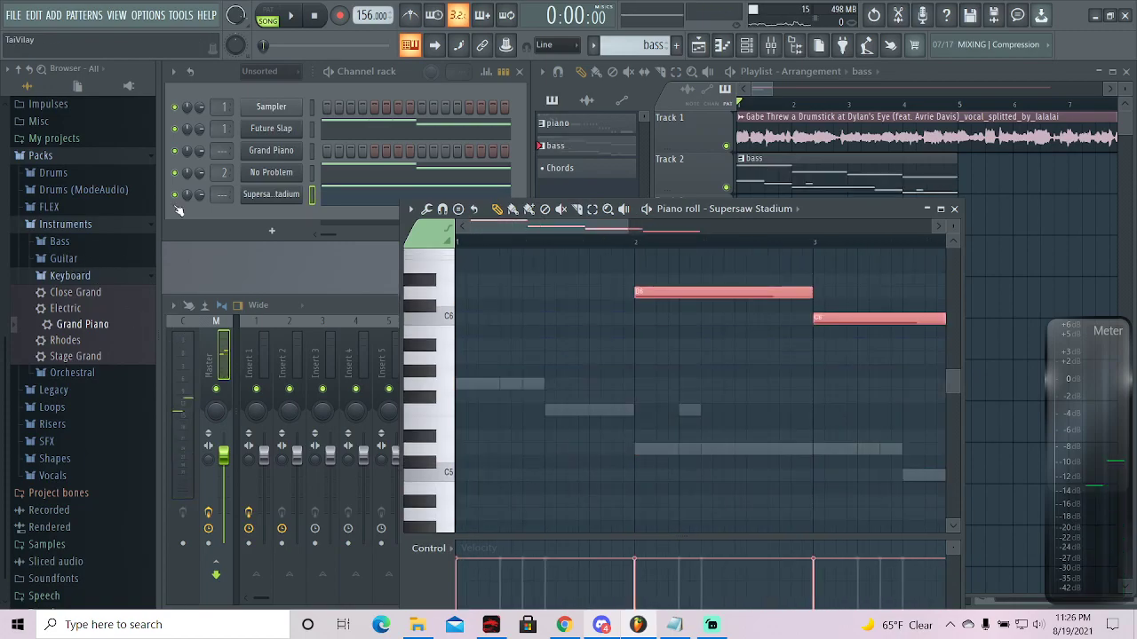
scroll(627, 322, "up", 5)
scroll(654, 300, "down", 3)
scroll(647, 304, "up", 2)
key("space")
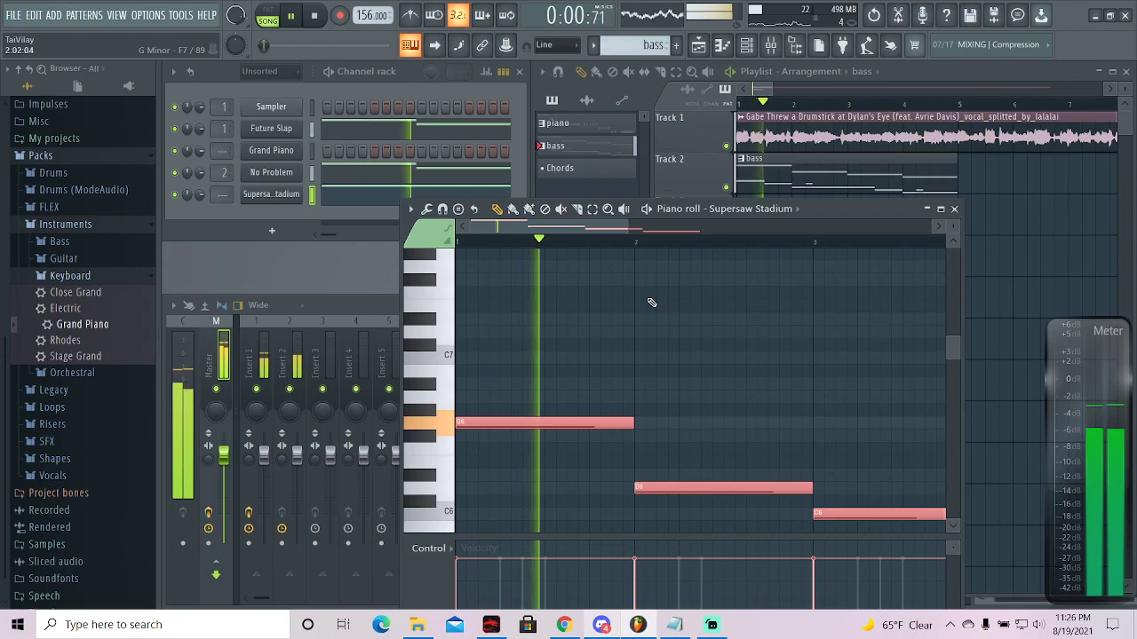
scroll(657, 301, "down", 3)
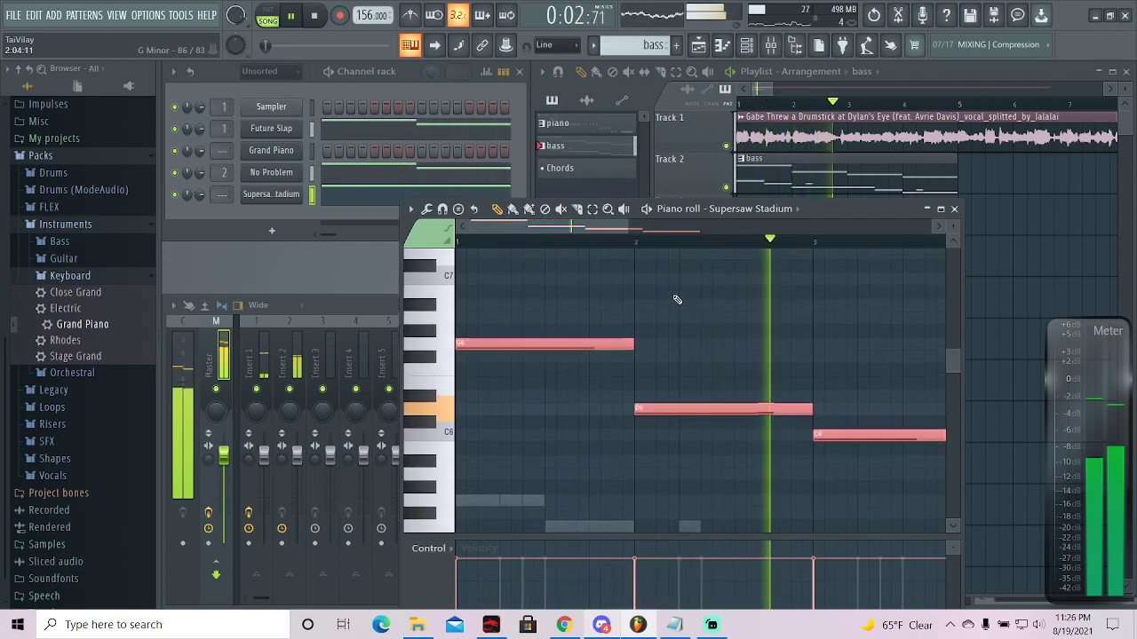
scroll(675, 295, "down", 3)
mouse_move(610, 229)
left_mouse_down()
mouse_move(722, 235)
mouse_move(606, 235)
left_mouse_up()
key("space")
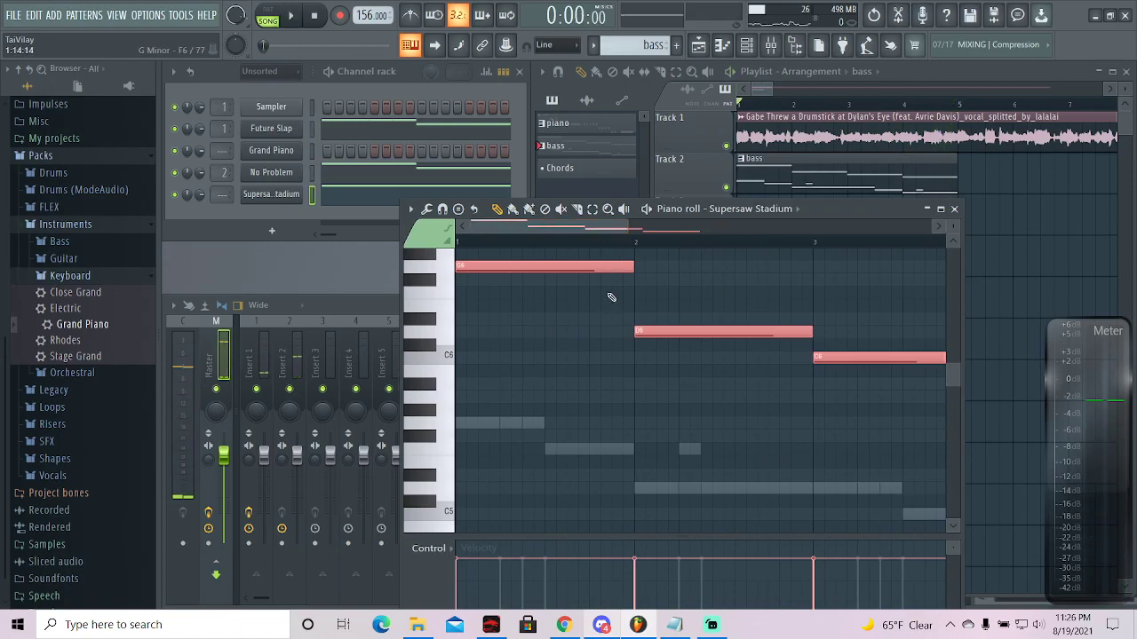
key("ctrl+Down")
scroll(507, 324, "down", 3)
scroll(503, 324, "up", 1)
key("ctrl+d")
- Complete the bar 1 chord by adding one-bar A#5 and D6 notes above the G5 root
left_click(412, 210)
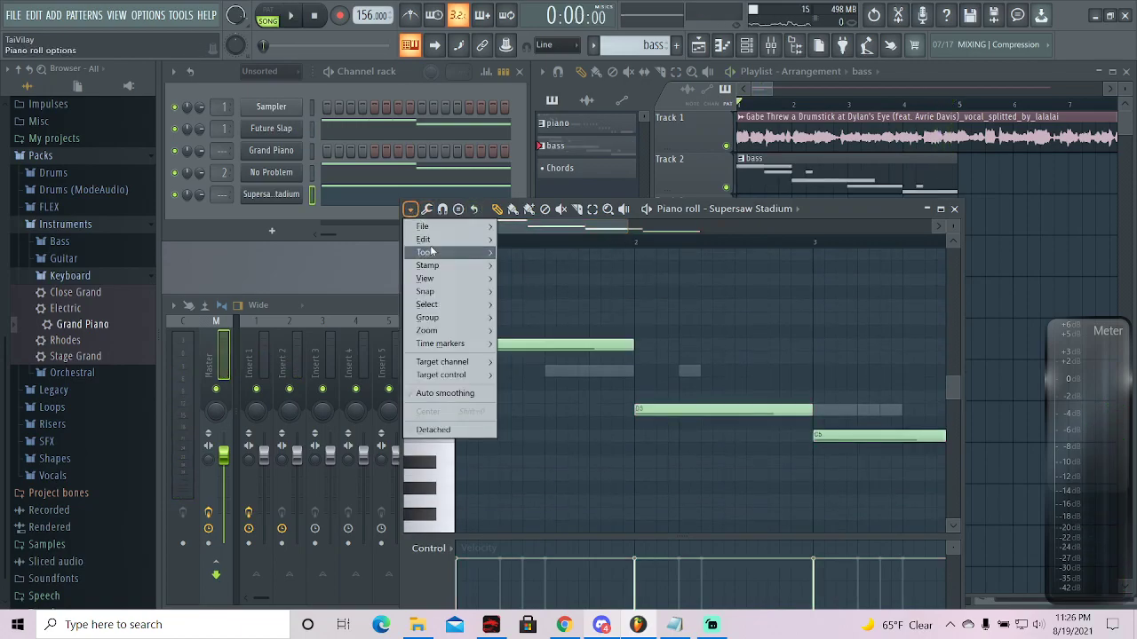
left_click(571, 303)
scroll(553, 317, "up", 2)
left_click(472, 389)
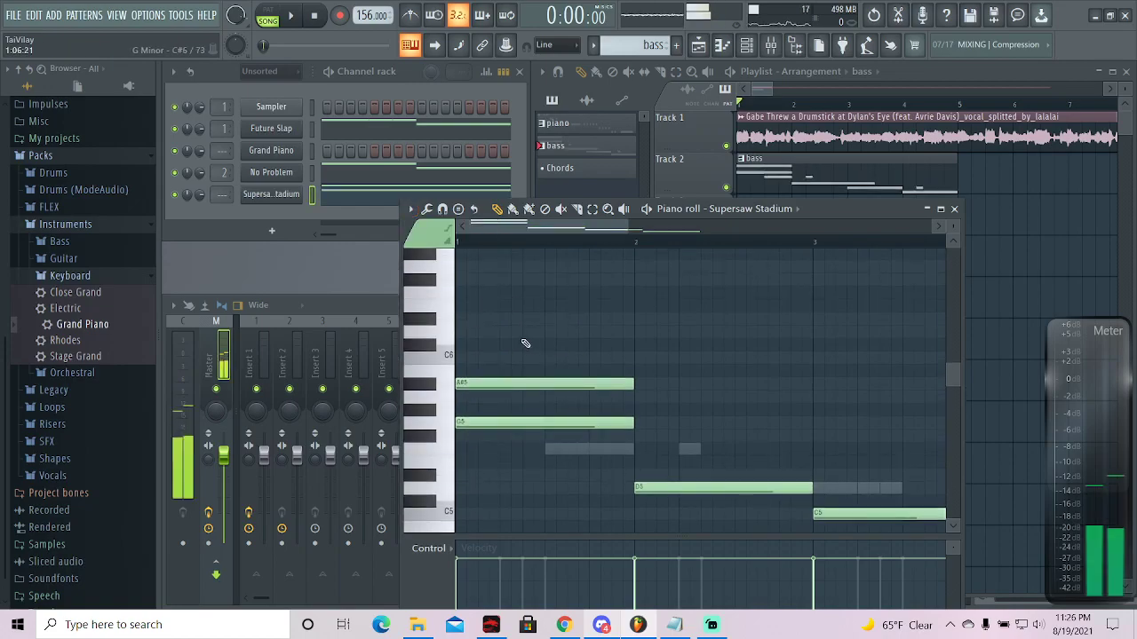
left_click(475, 338)
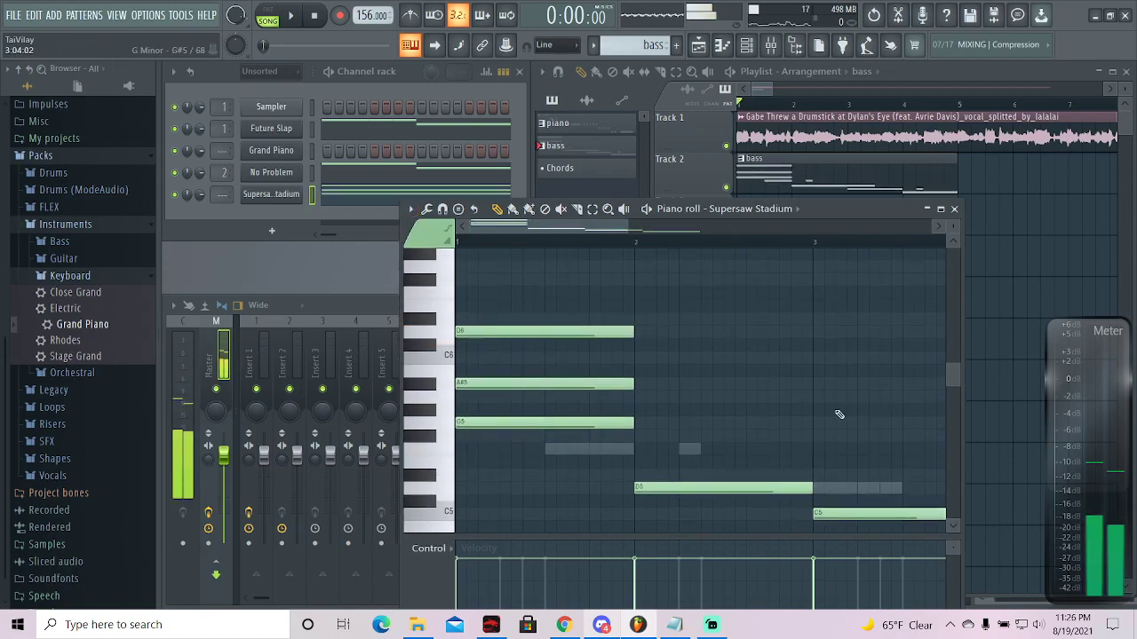
- Build the bar 2 chord with F#5 and A5 above the D5 root, aligned to the bar start, and play it back
left_click(640, 436)
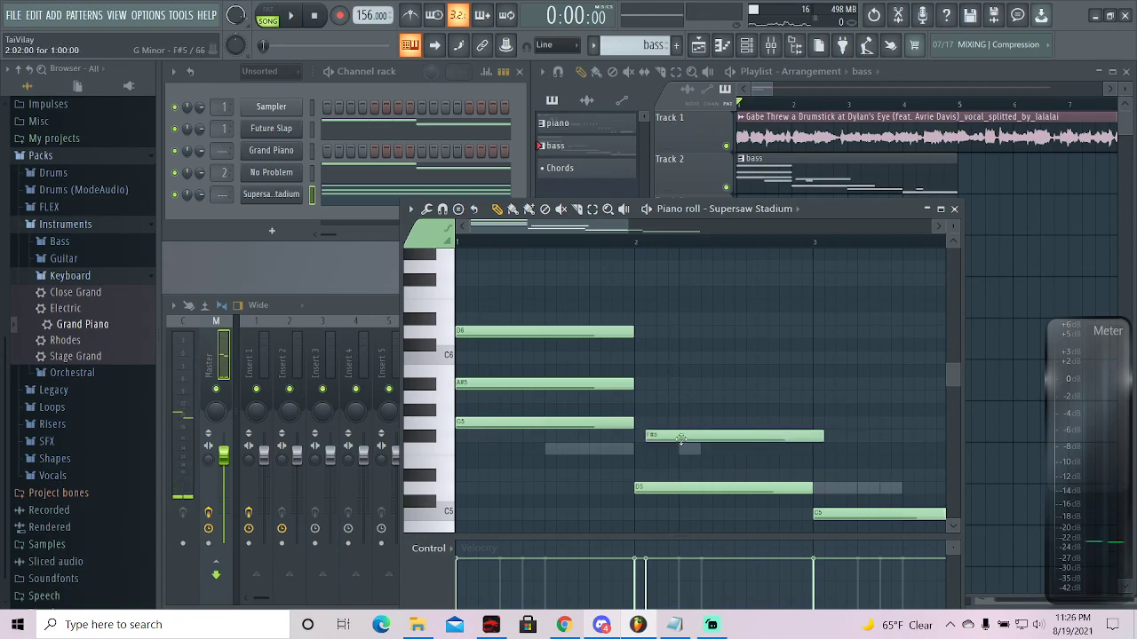
left_click_drag(658, 434, 668, 435)
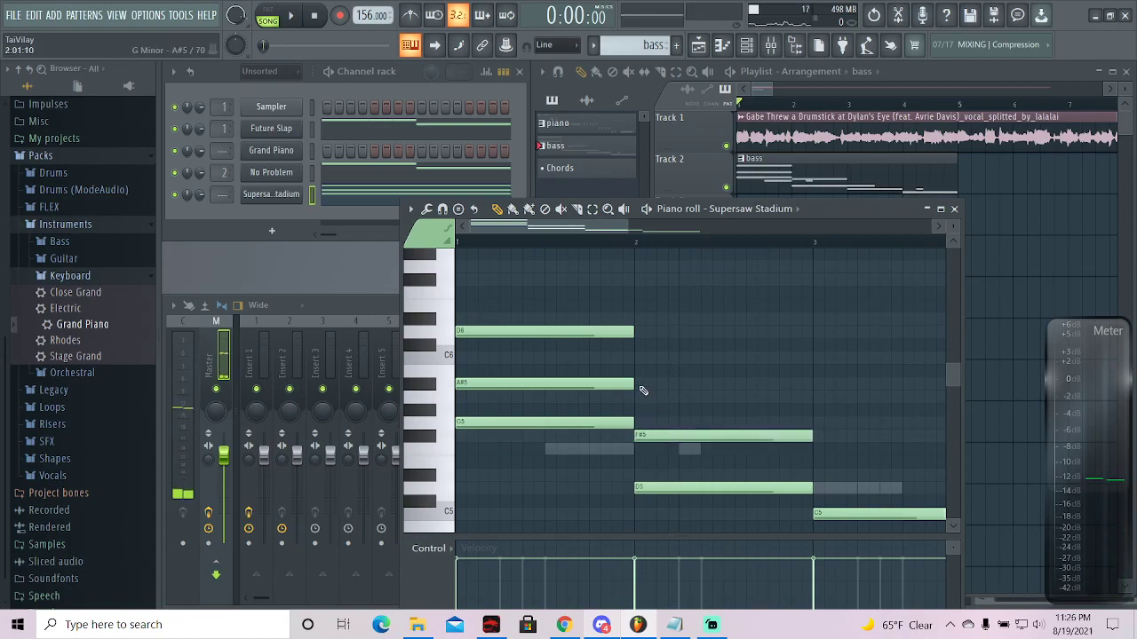
left_click(642, 396)
key("space")
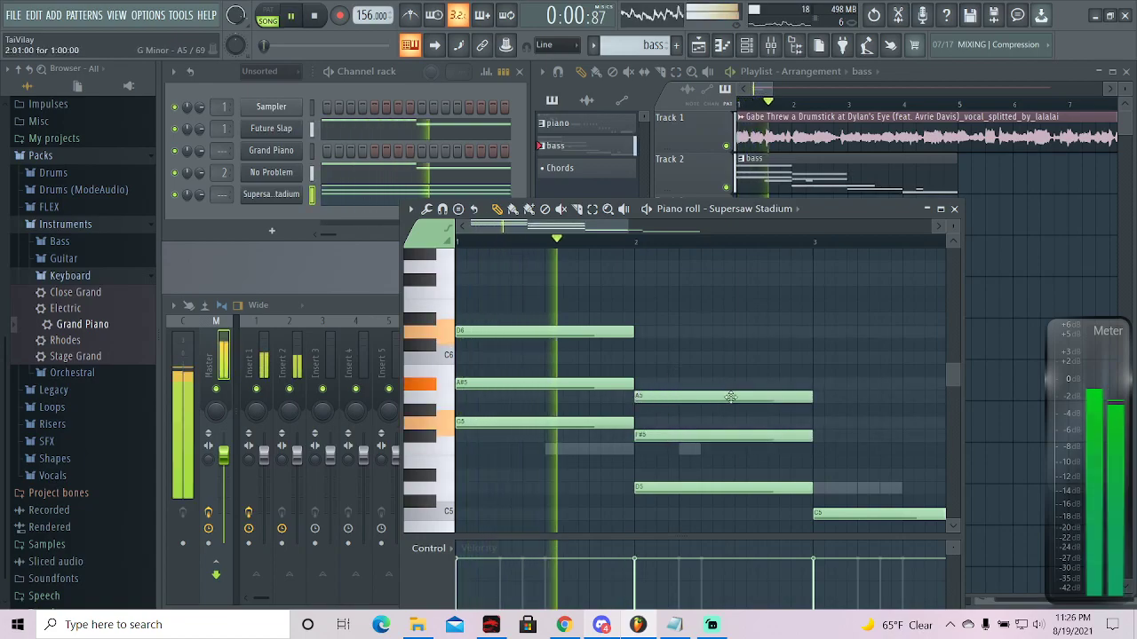
left_click_drag(593, 229, 666, 234)
key("space")
- Add D#5 and G5 above C5 in bar 3, and D5 and F#5 above A#4 in bar 4
scroll(622, 356, "down", 2)
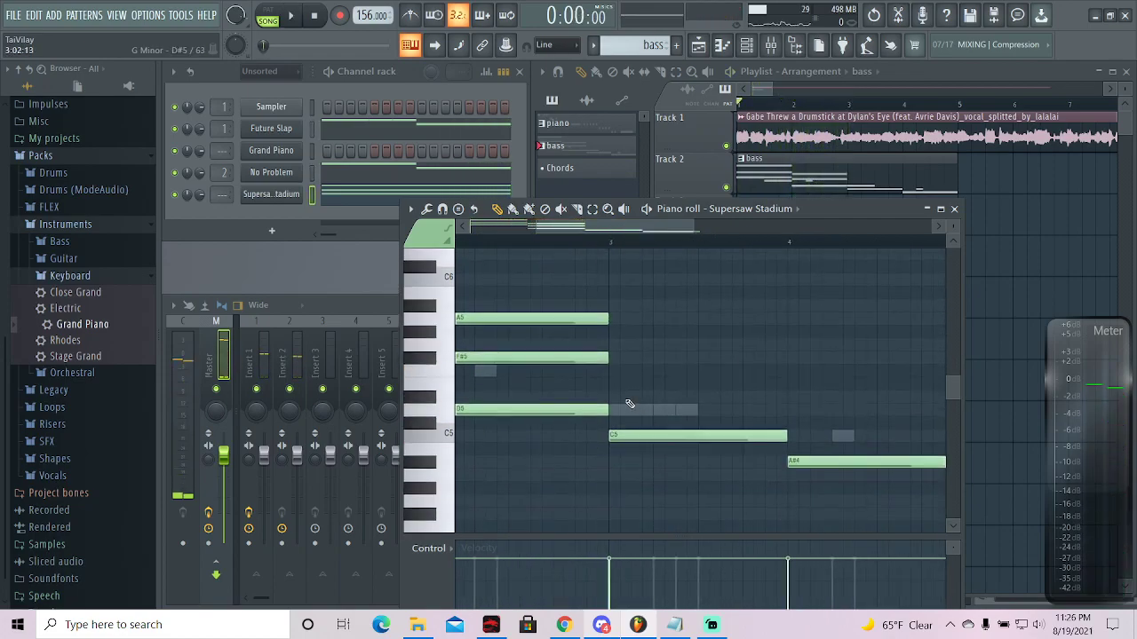
left_click(613, 344)
left_click(790, 409)
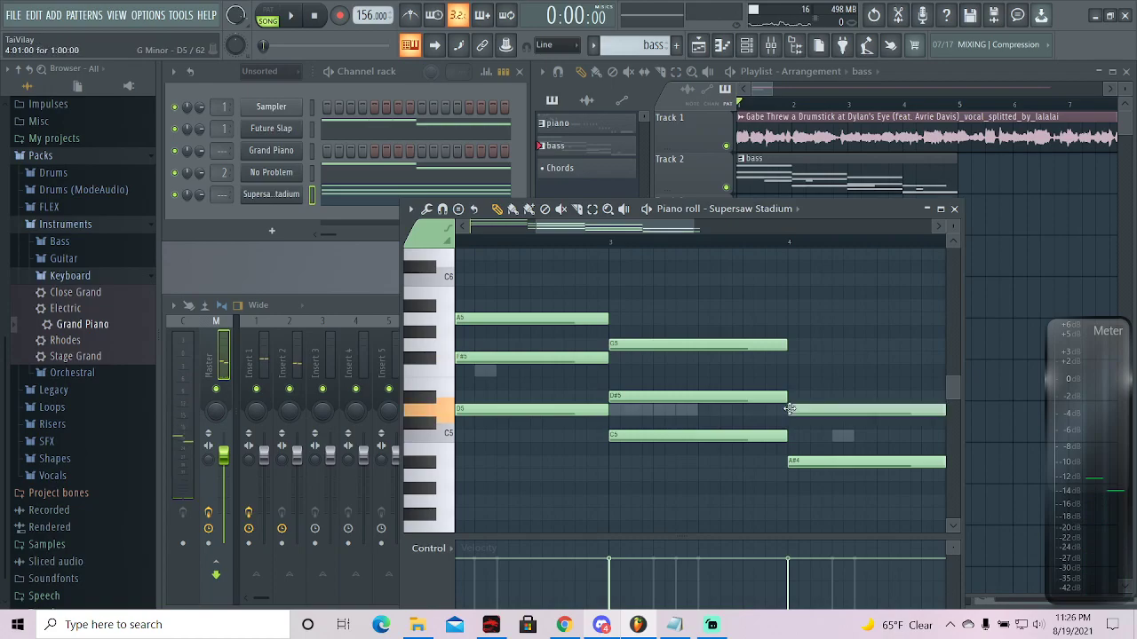
left_click(802, 357)
left_click_drag(854, 363, 842, 362)
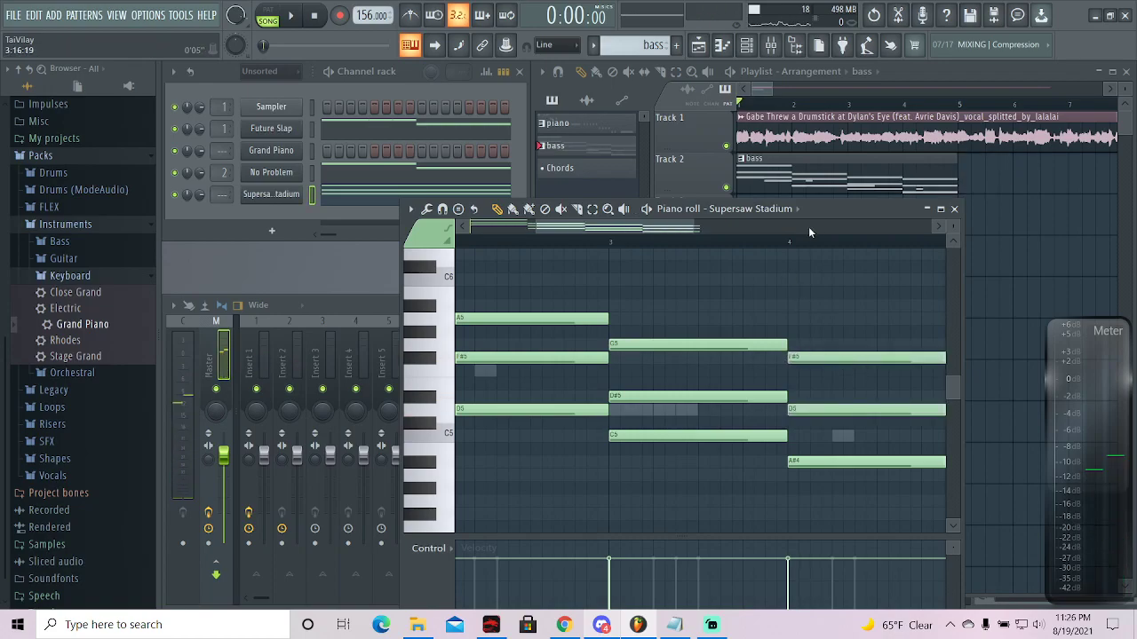
left_click(941, 208)
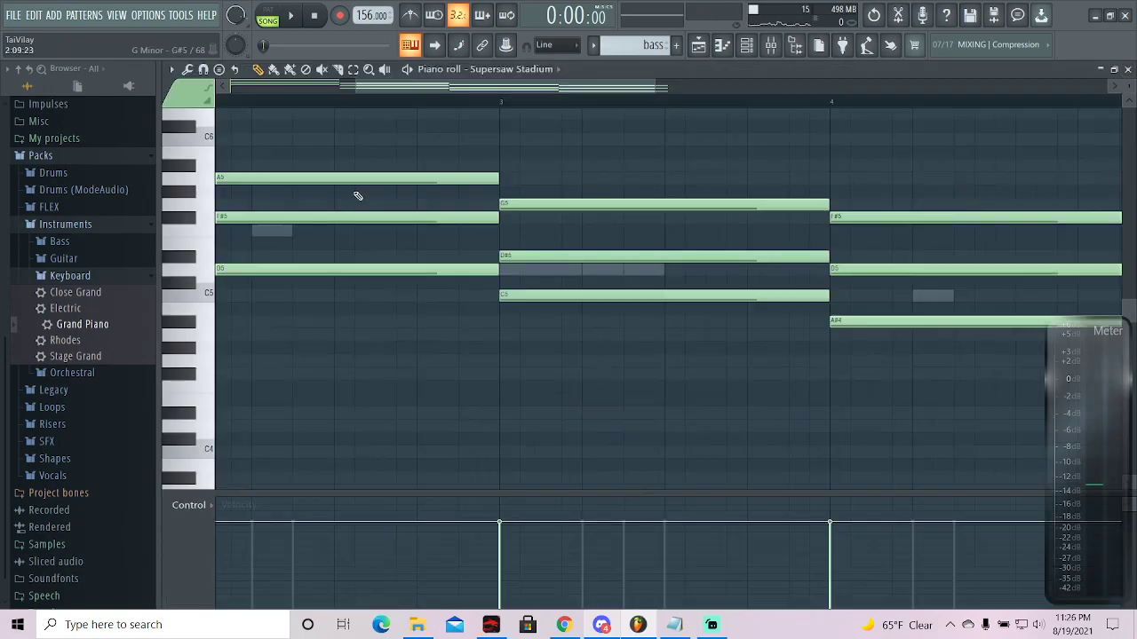
left_click(1112, 70)
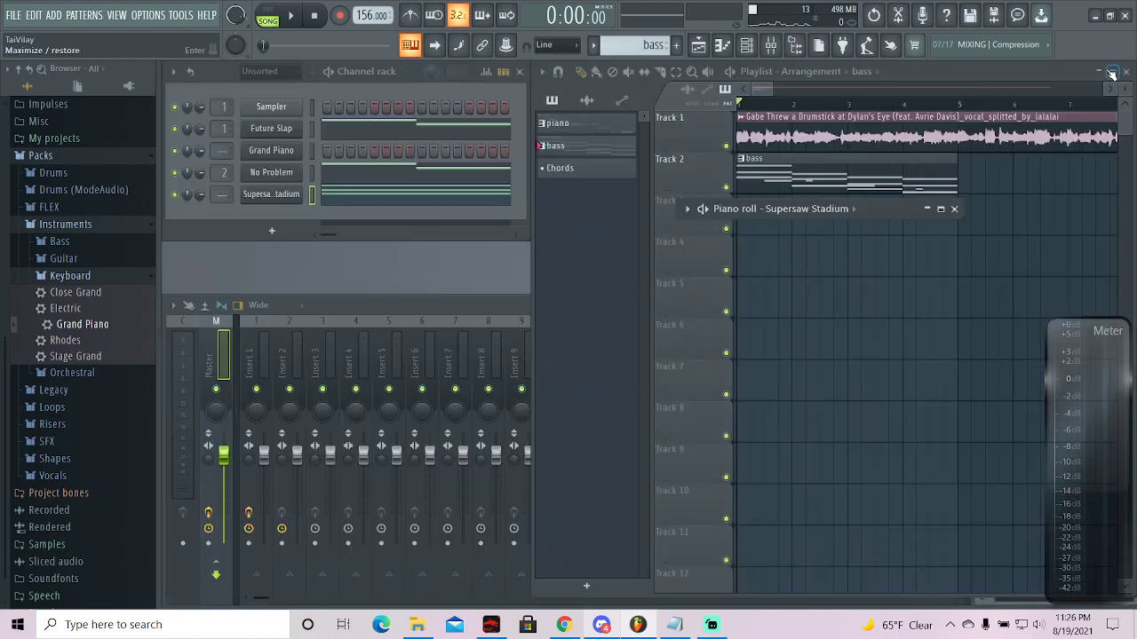
left_click(927, 210)
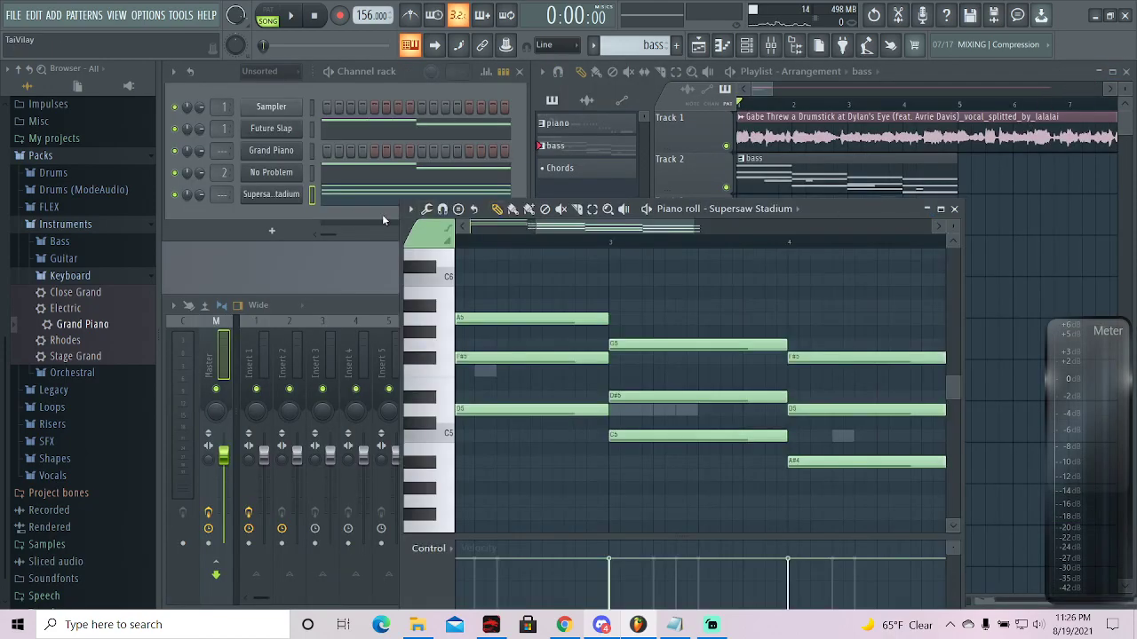
- Copy the Supersaw Stadium chord notes from the bass pattern into the Chords pattern
left_click(315, 194)
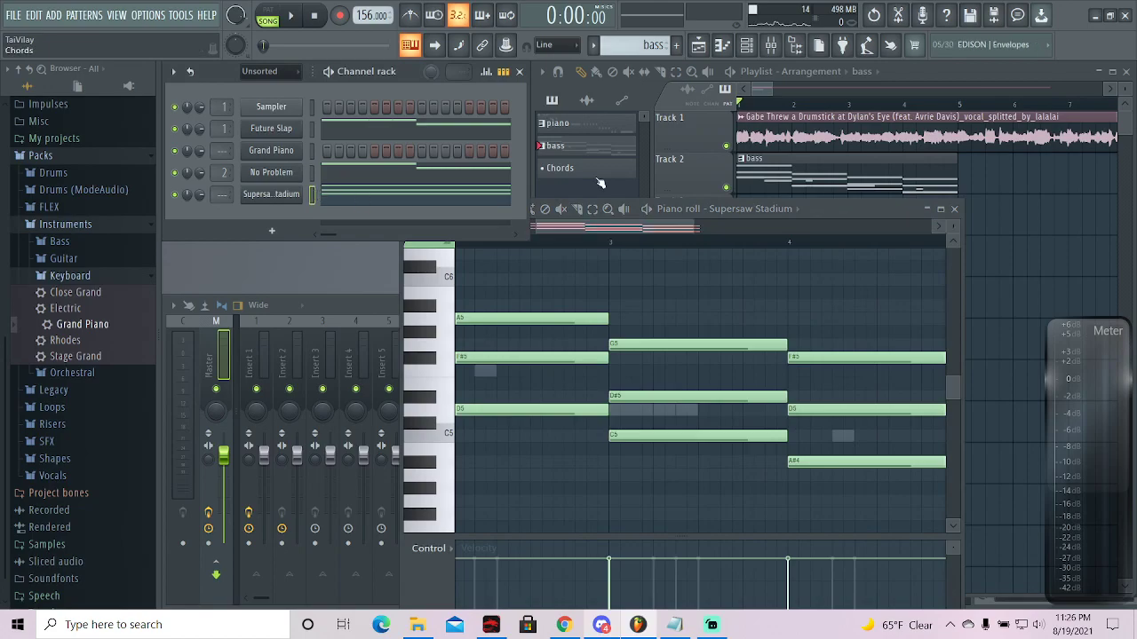
left_click(598, 176)
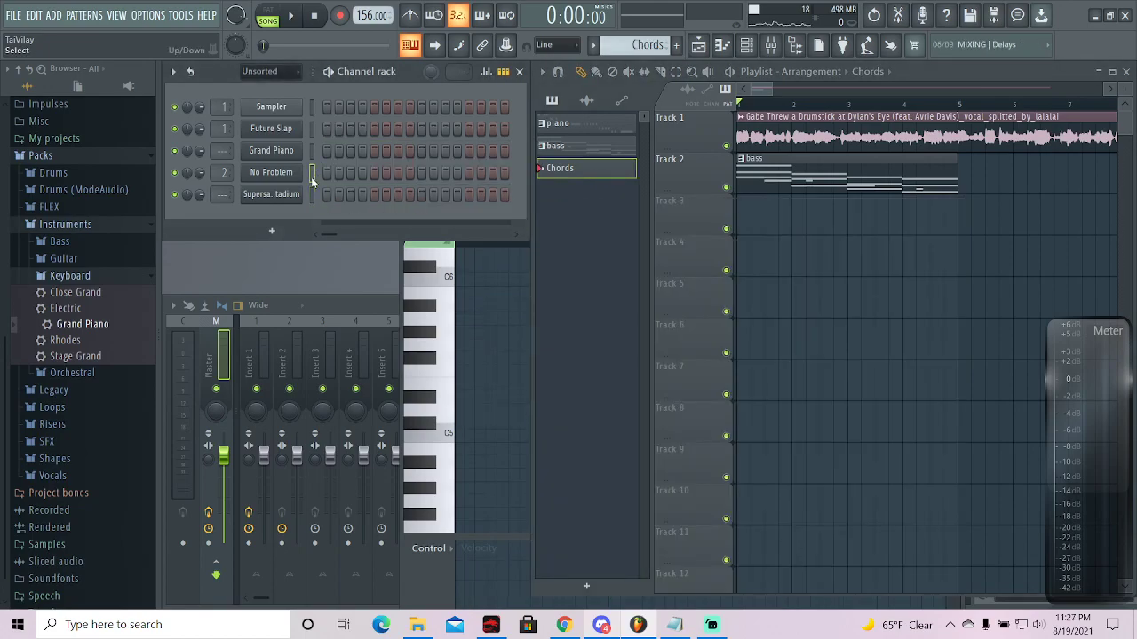
key("ctrl+v")
- Remove the Supersaw Stadium notes from the bass pattern and place the Chords pattern at bar 1 on Track 3
left_click(610, 146)
left_click(481, 194)
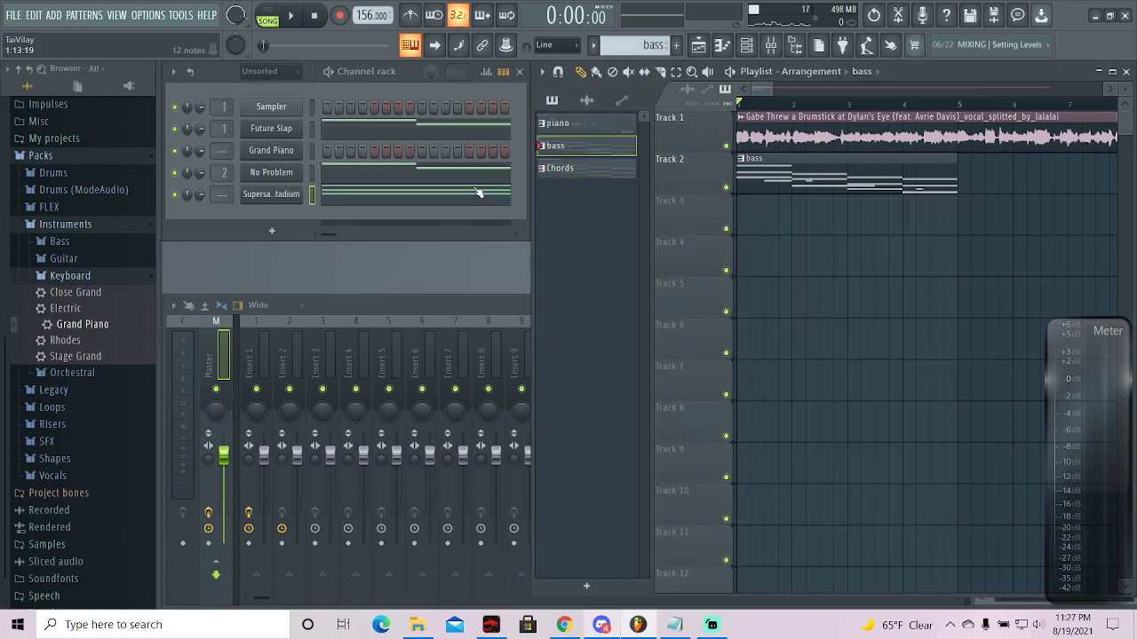
left_click(477, 194)
left_click(560, 168)
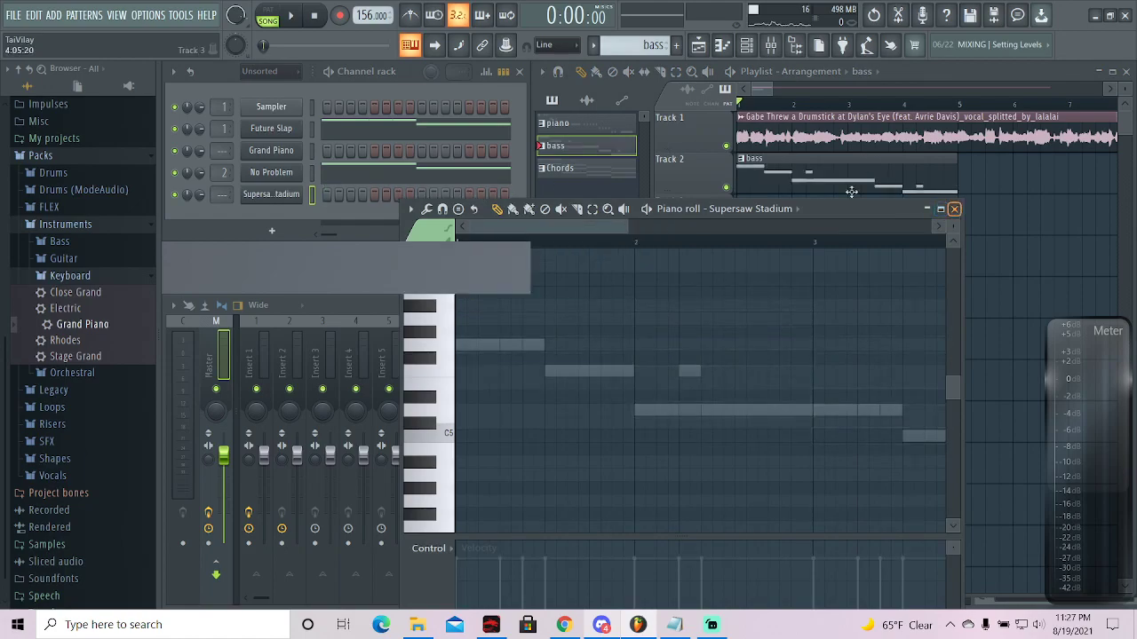
left_click(954, 209)
left_click(785, 207)
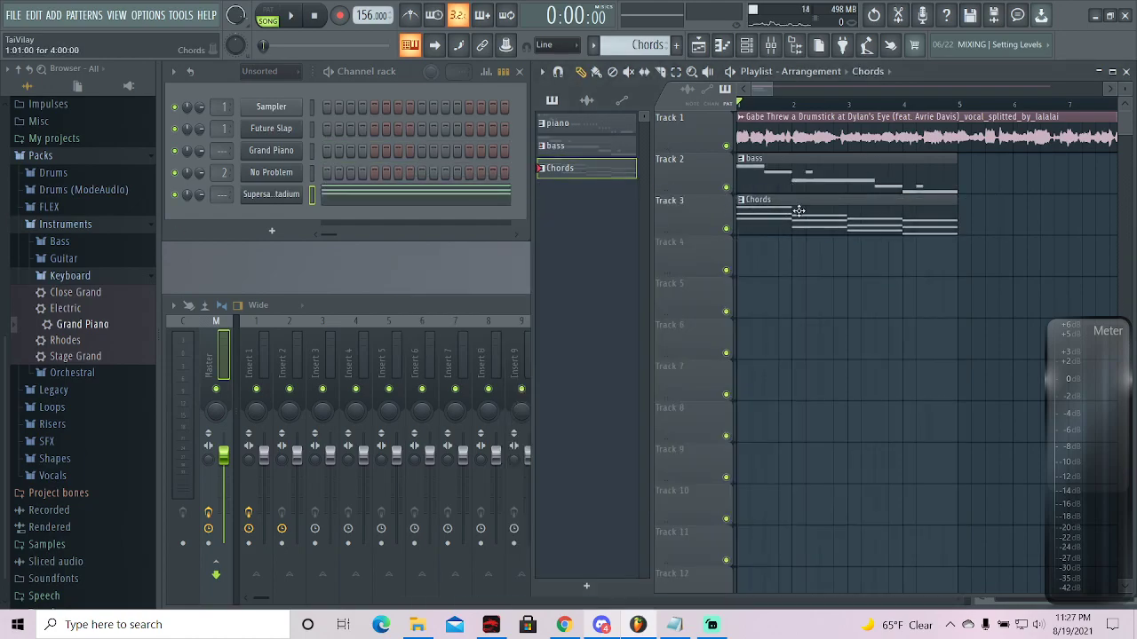
- Route Supersaw Stadium to mixer track 3, solo the channel and lower the Insert 3 volume to about -4.6 dB during playback
key("space")
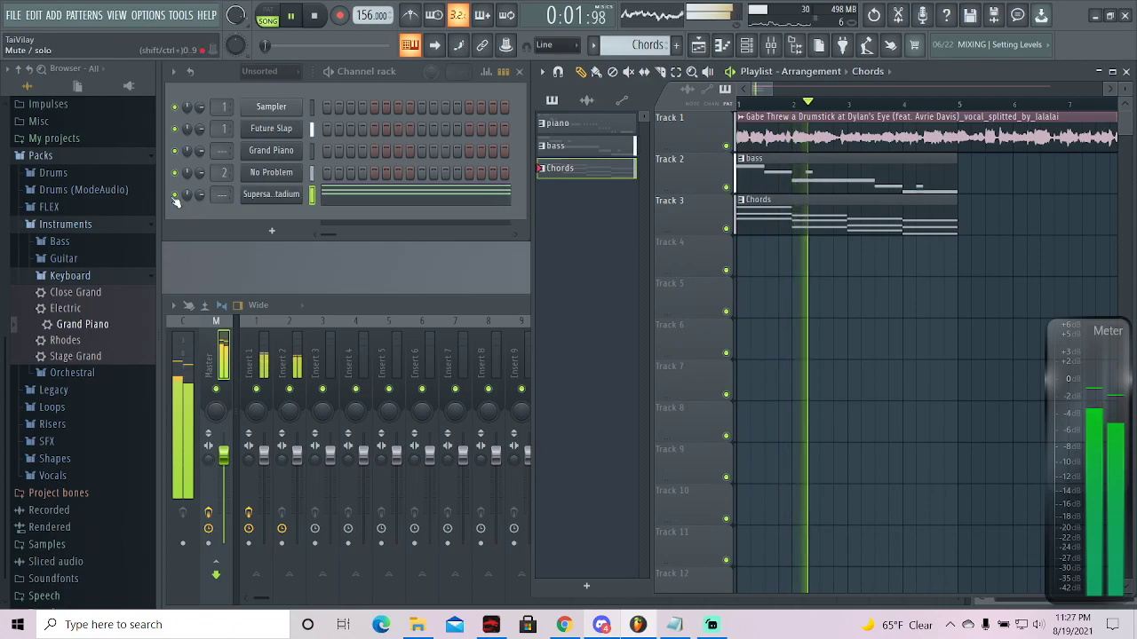
left_click_drag(232, 200, 233, 195)
key("space")
key("space")
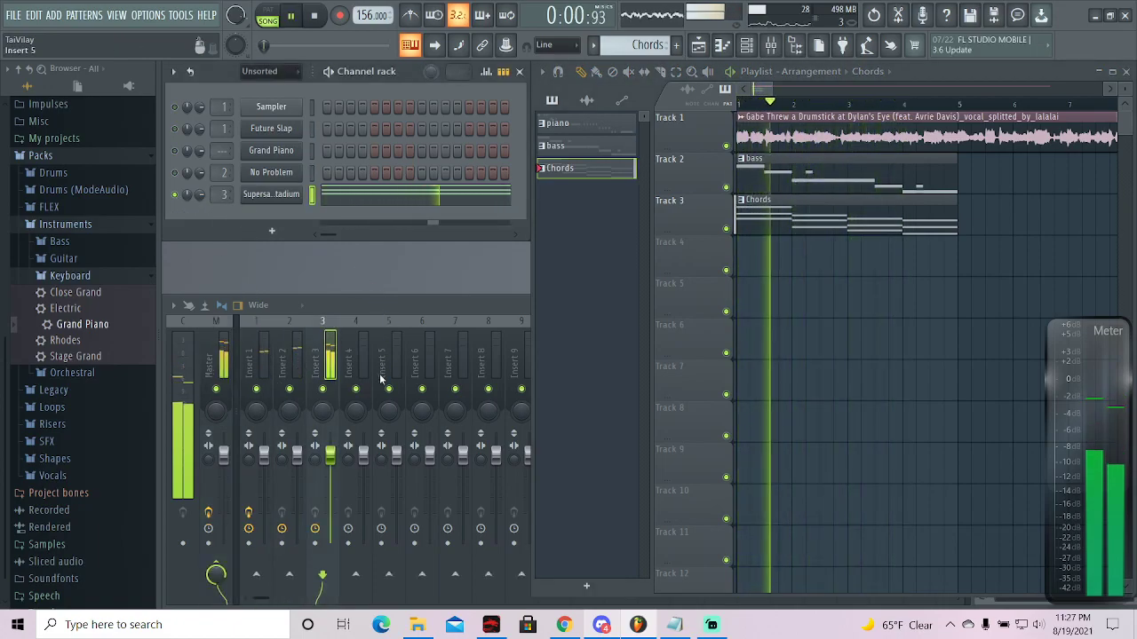
left_click_drag(334, 462, 334, 472)
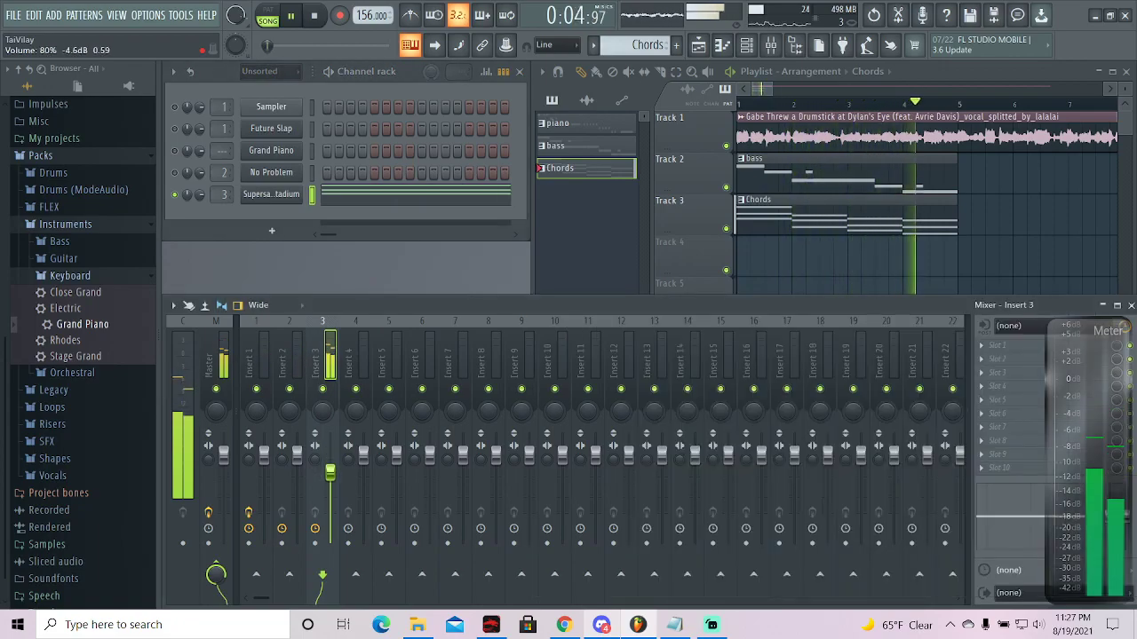
- Unsolo the supersaw channel, play the full mix and open the Chords pattern's Supersaw Stadium notes in the piano roll
key("space")
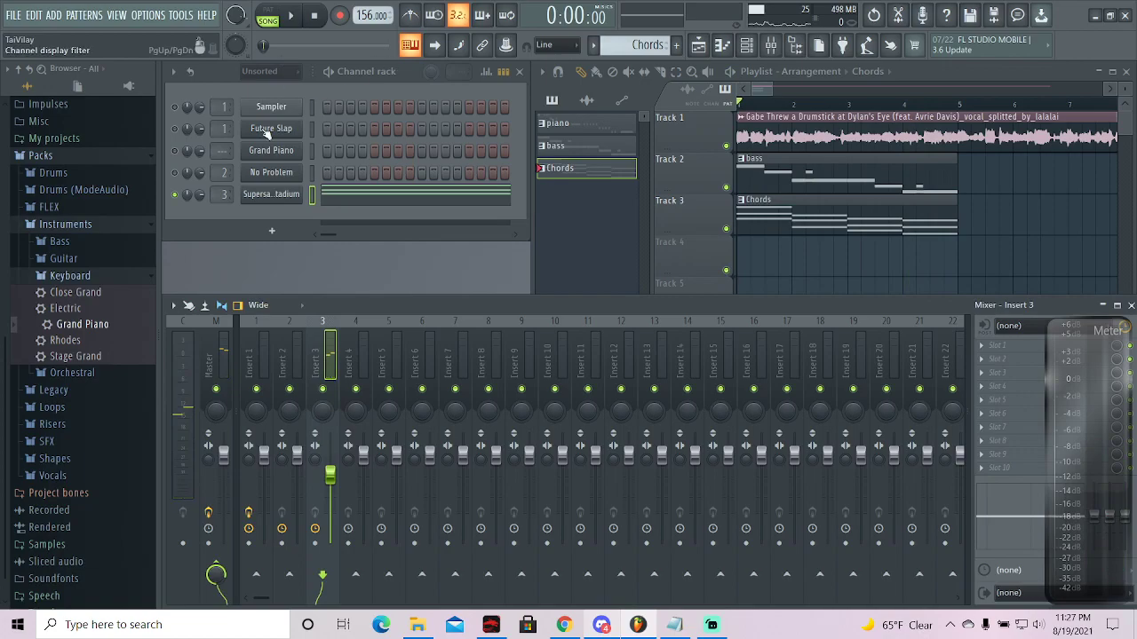
key("space")
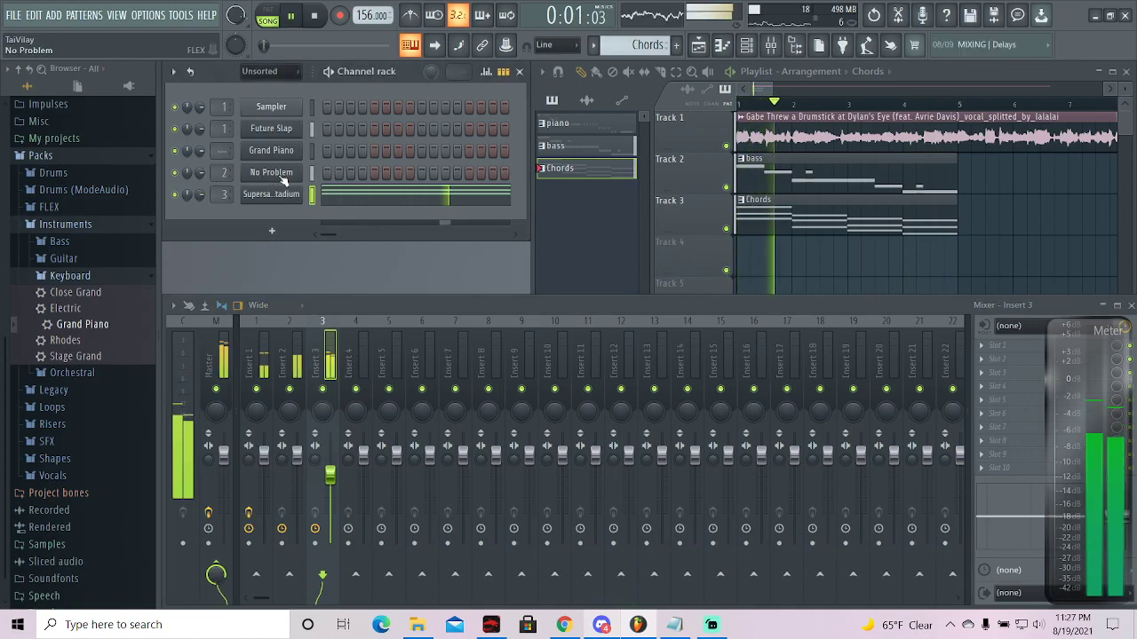
left_click(400, 195)
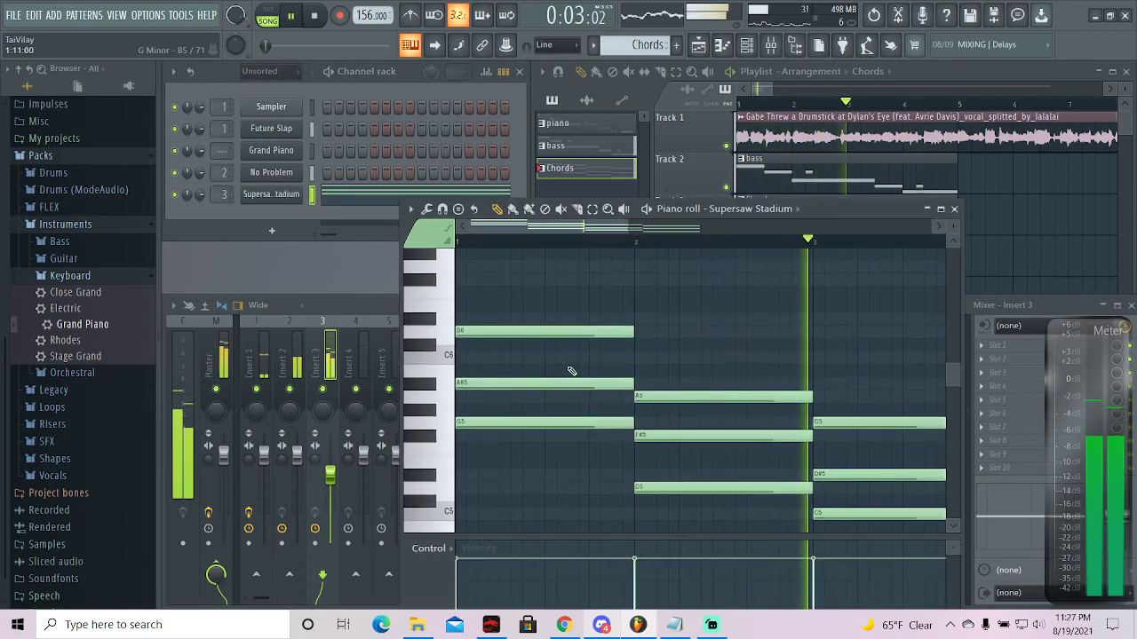
- Try raising the bar 3 chord's middle note to E5 and play the progression back
scroll(688, 401, "up", 1)
key("space")
left_click_drag(886, 436, 881, 425)
key("space")
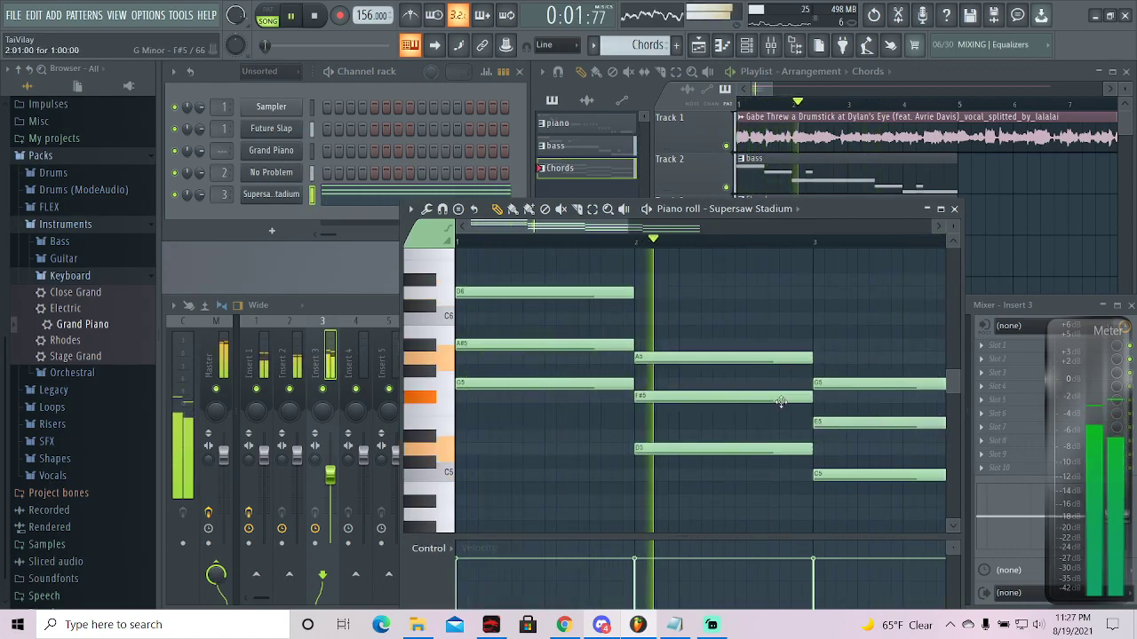
left_click_drag(602, 228, 685, 244)
key("space")
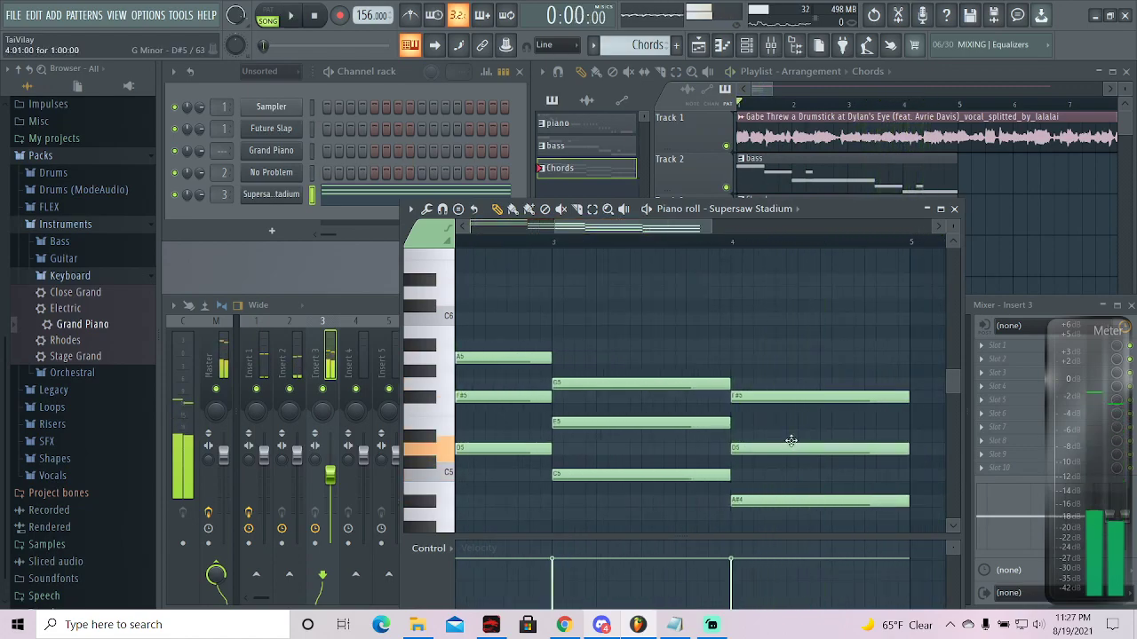
- Raise the bar 4 chord's middle note to D#5 and move the bar 3 chord's middle note down to D#5 during playback
left_click_drag(789, 445, 790, 433)
key("space")
left_click_drag(689, 422, 689, 435)
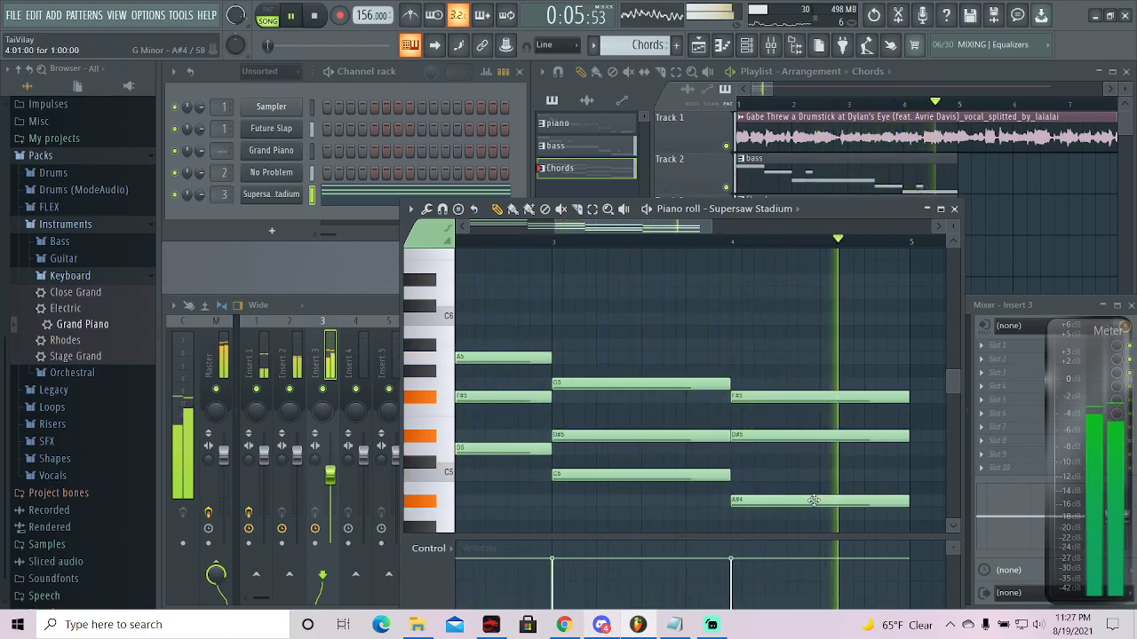
- Lower the bar 4 chord's middle note to D5 and its top note to F5, and play the progression back
key("space")
left_click_drag(824, 498, 773, 500)
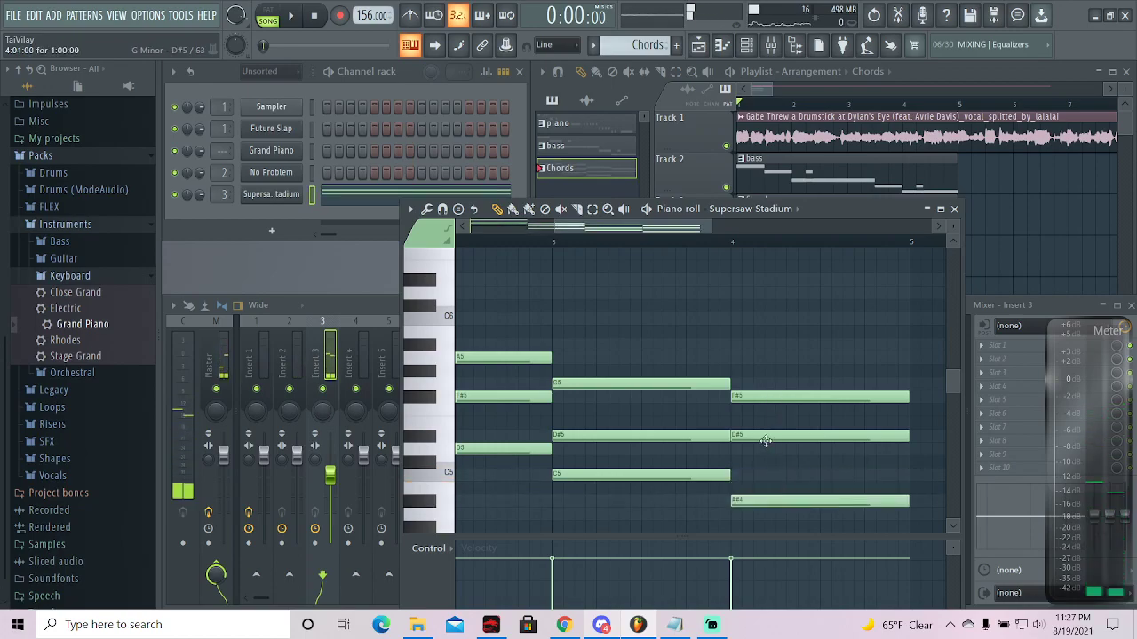
left_click_drag(763, 436, 765, 449)
left_click_drag(776, 399, 773, 412)
key("space")
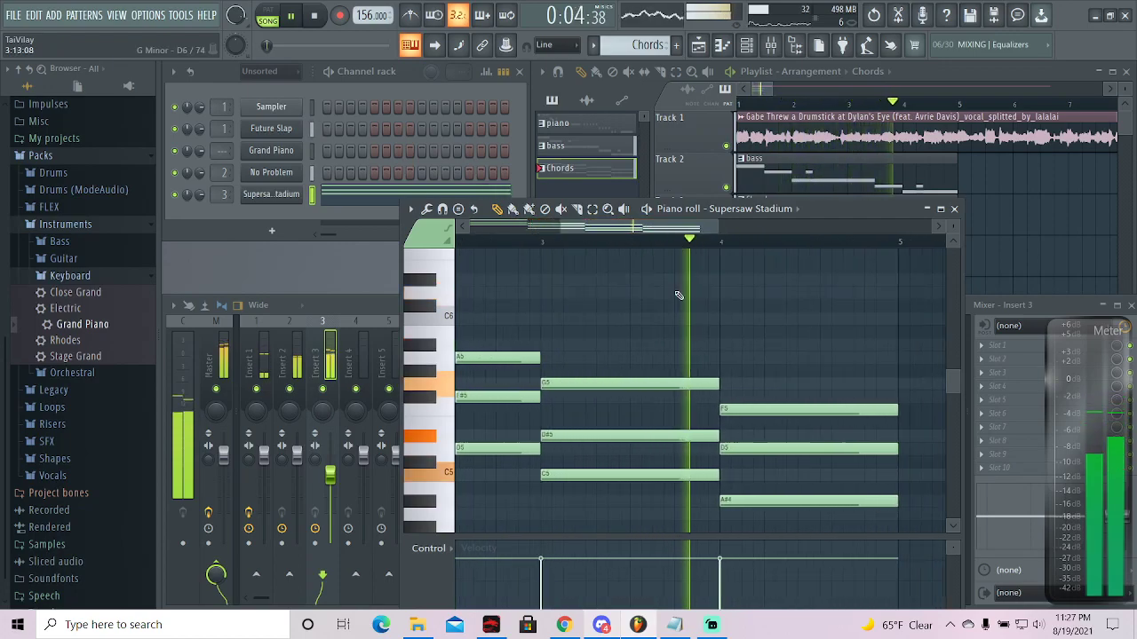
- Try raising the bar 3 chord's middle note to F5 during playback
left_click_drag(670, 435, 670, 422)
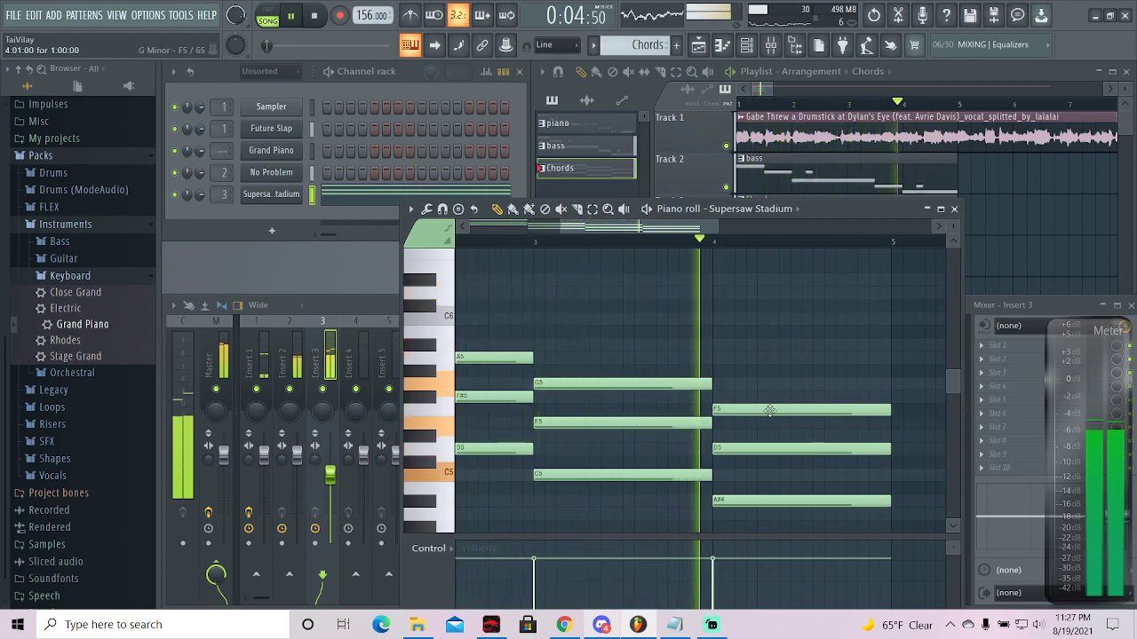
left_click_drag(699, 423, 701, 435)
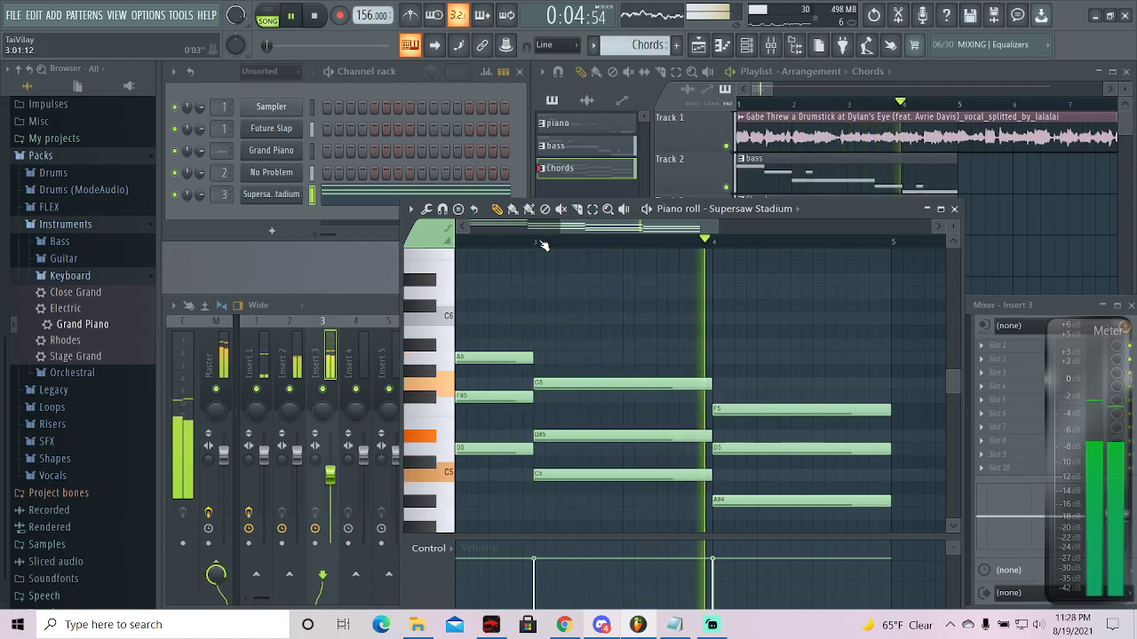
key("space")
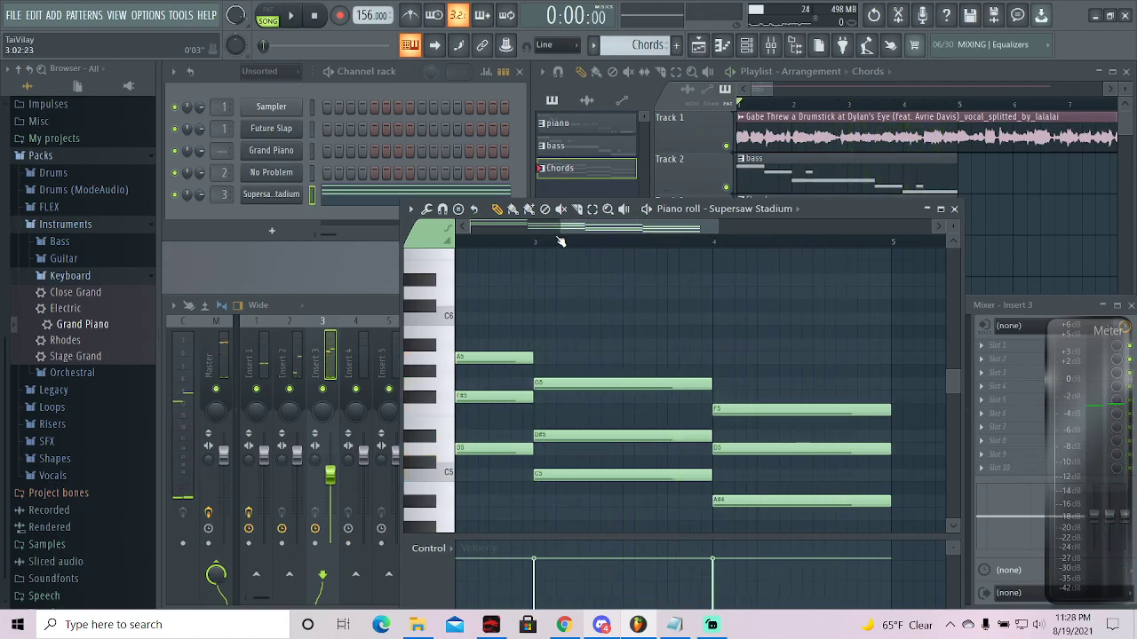
- Return to bar 1 of the chords, play the song from the start and mute the Supersaw Stadium channel
left_click_drag(593, 229, 327, 240)
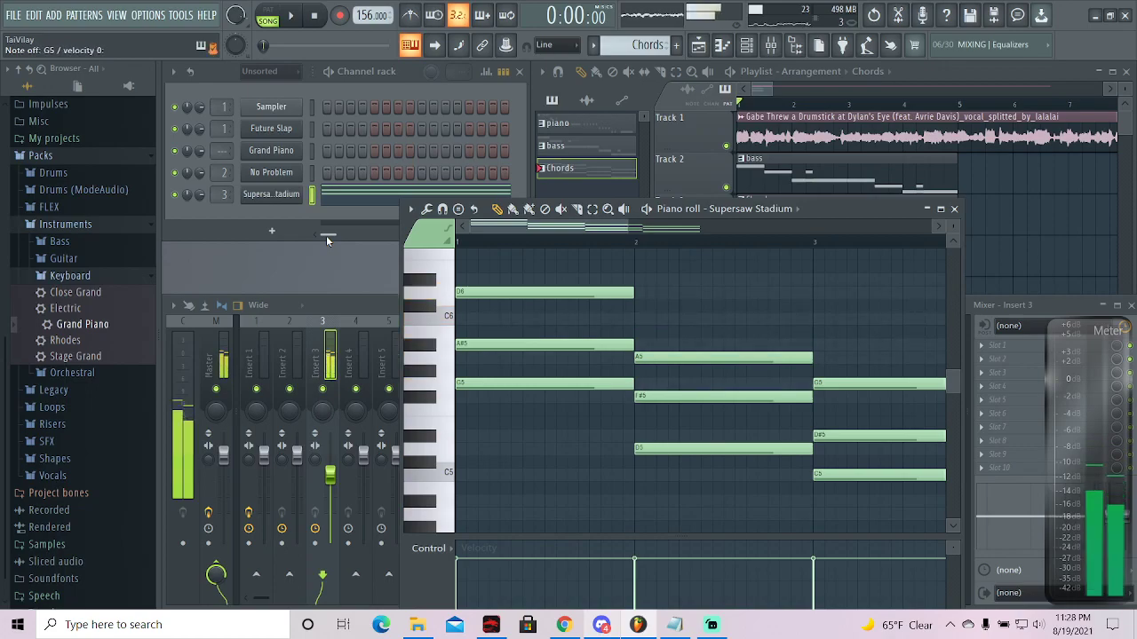
left_click(317, 18)
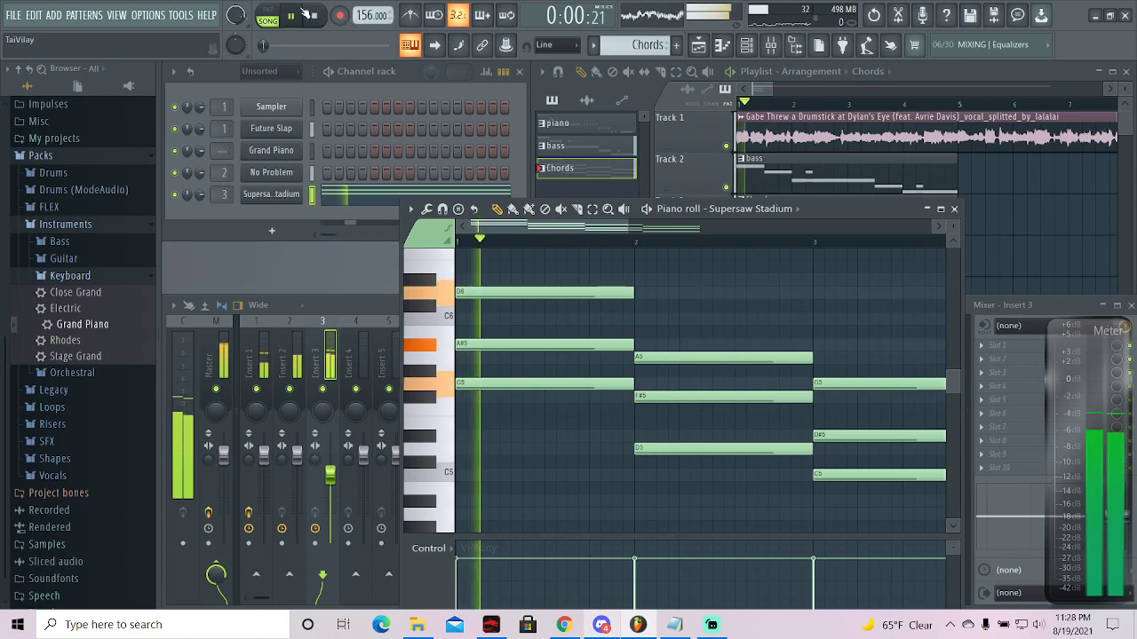
left_click(195, 207)
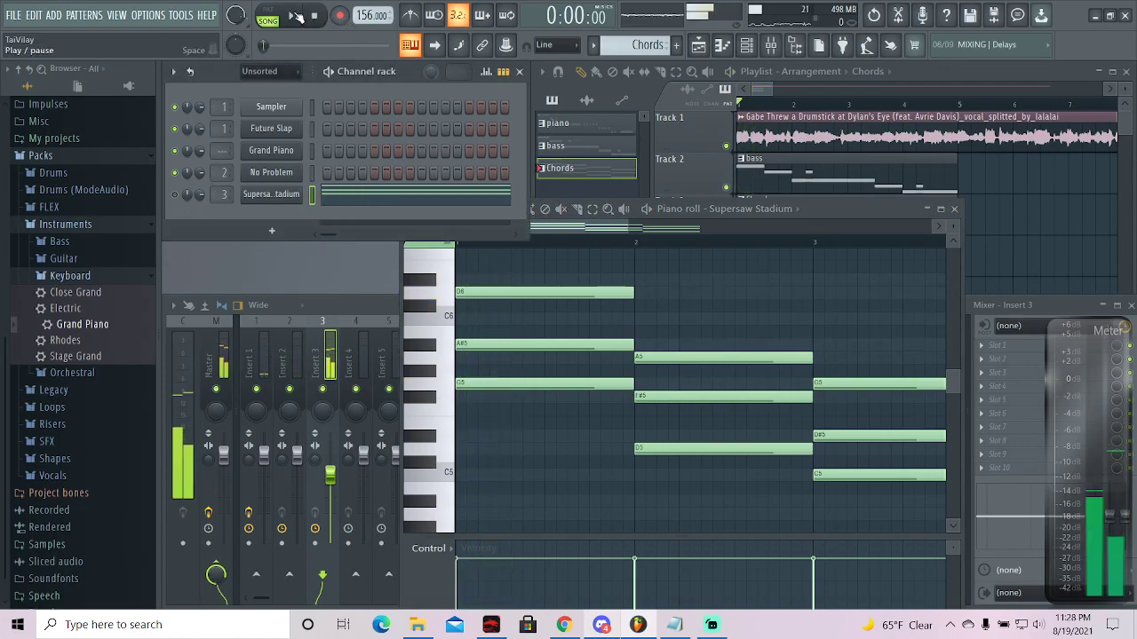
- Replay the song's opening with the programmed supersaw muted and audition chord rhythms live on the keyboard
left_click(297, 16)
left_click(340, 16)
left_click(725, 146)
left_click(314, 16)
left_click(298, 11)
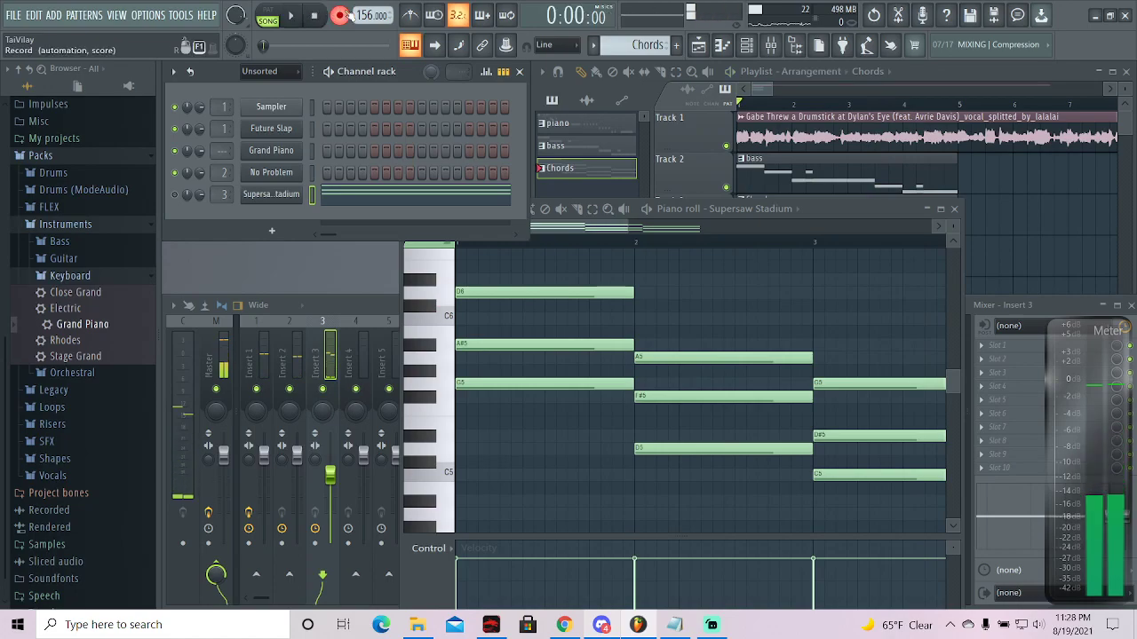
left_click(291, 15)
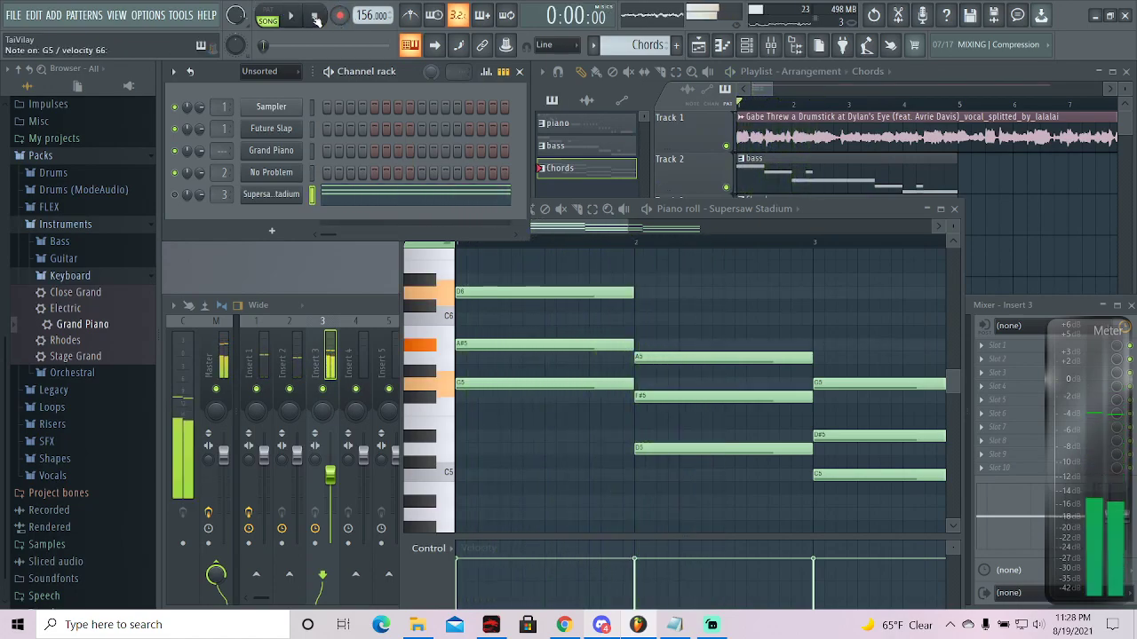
left_click(298, 16)
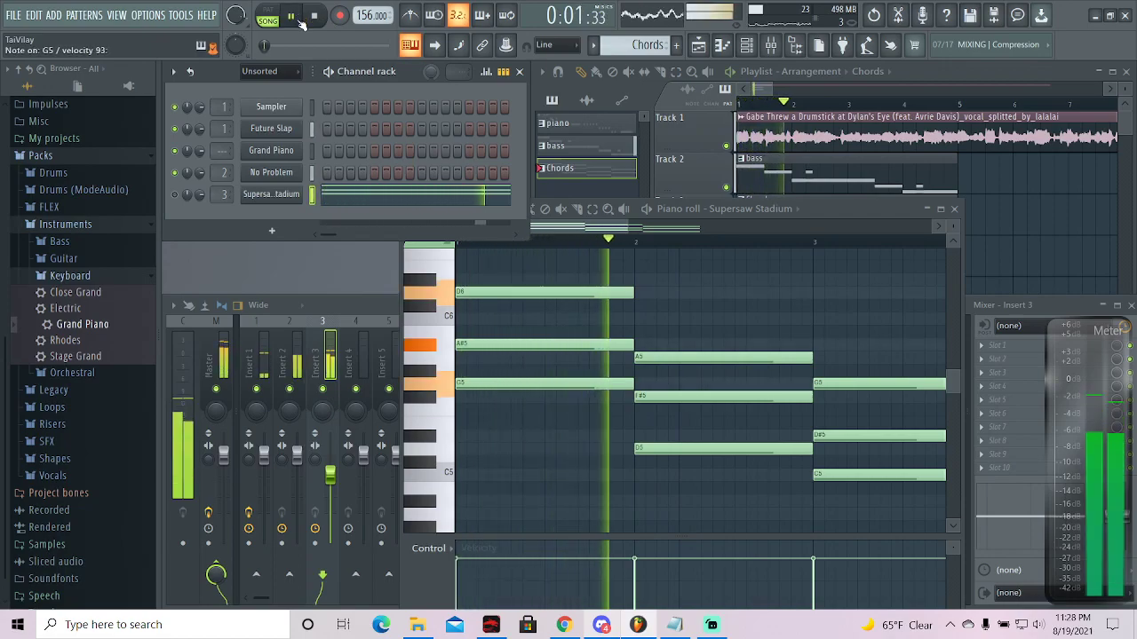
left_click(317, 16)
left_click(291, 16)
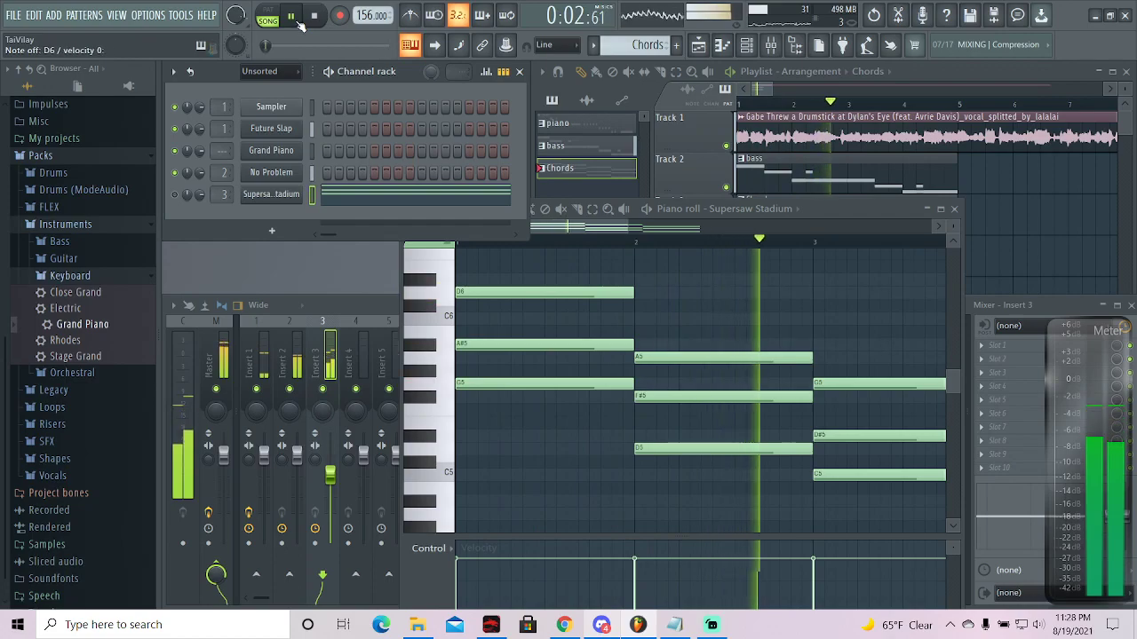
key("space")
- Shorten the bar 1 chord (G5, A#5, D6) to two steps and repeat it on all four beats of the bar
left_click(627, 344)
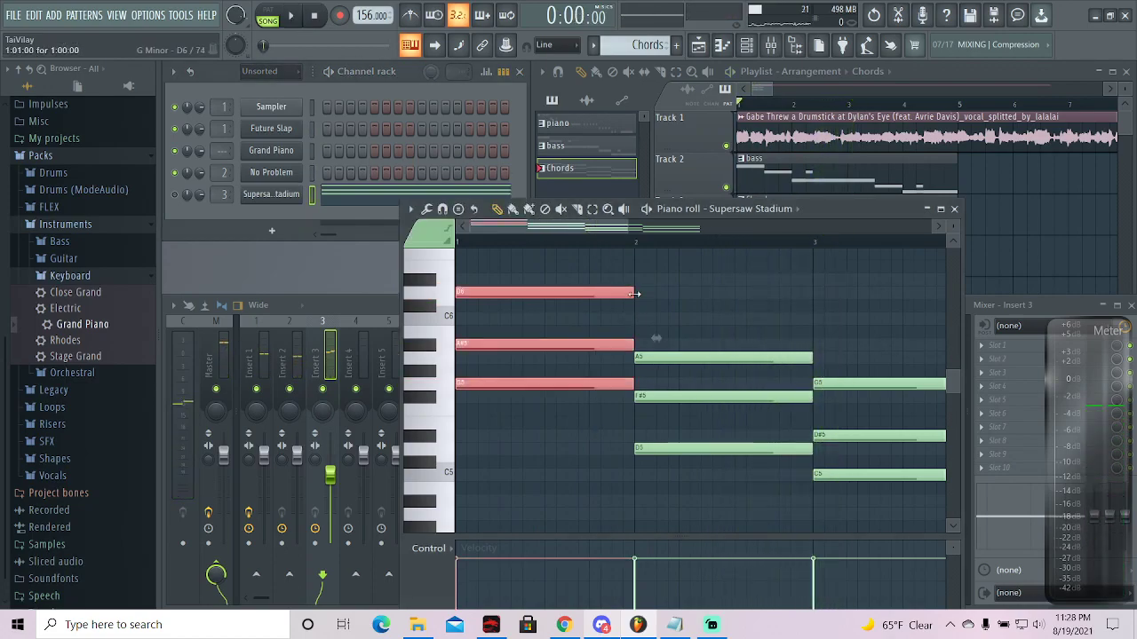
left_click(520, 294)
left_click_drag(571, 288, 591, 405)
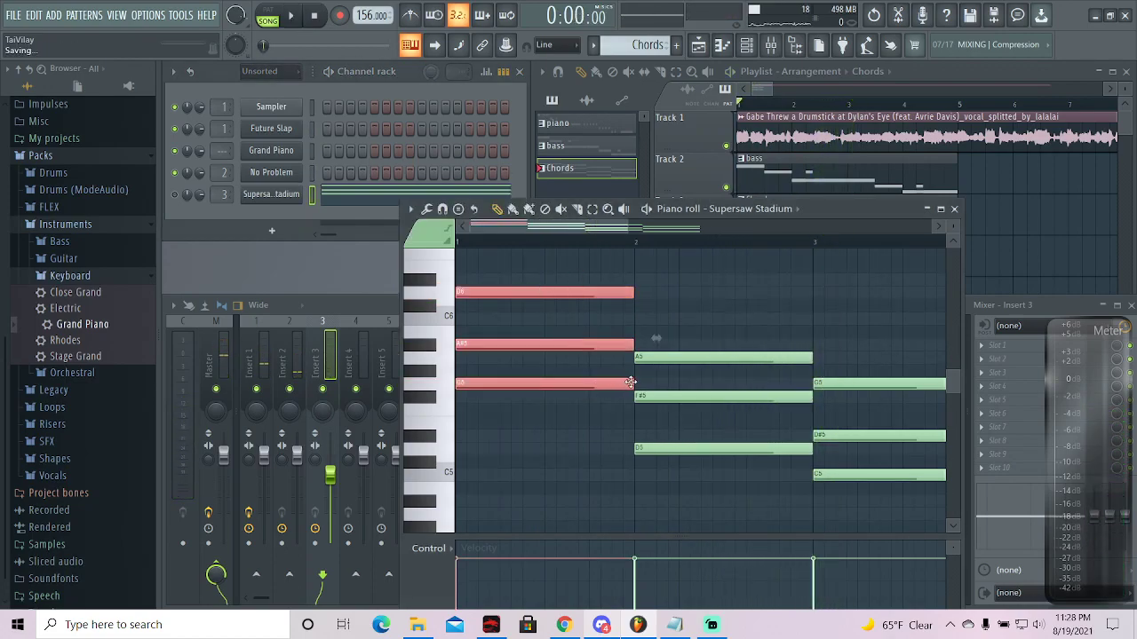
scroll(515, 343, "up", 1)
left_click_drag(480, 413, 506, 411)
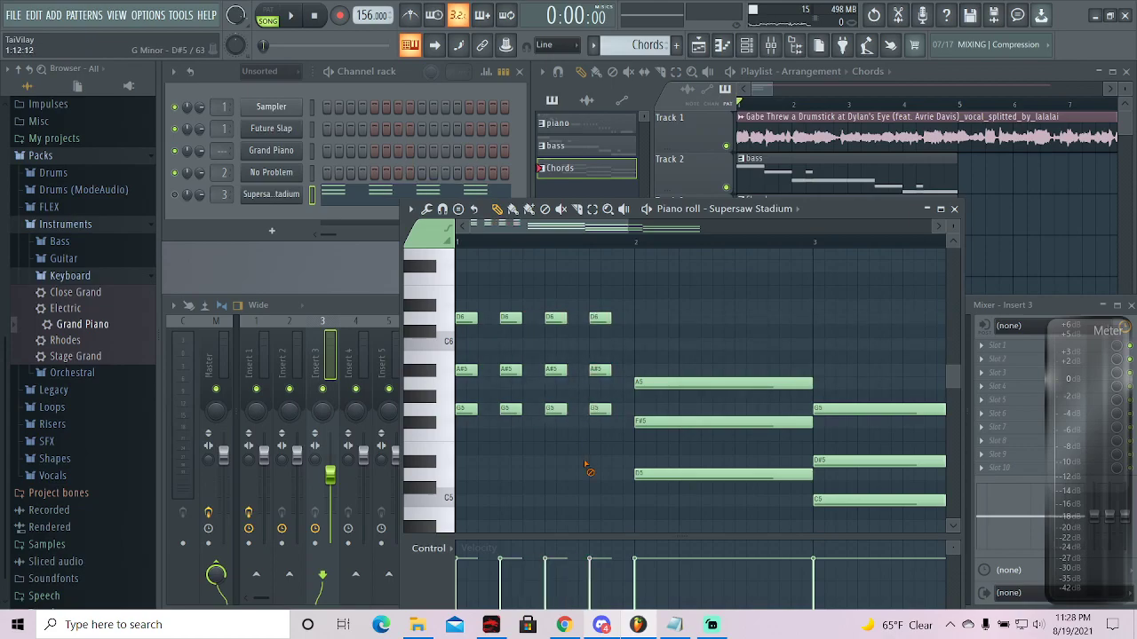
scroll(672, 356, "right", 3)
left_click_drag(593, 229, 323, 247)
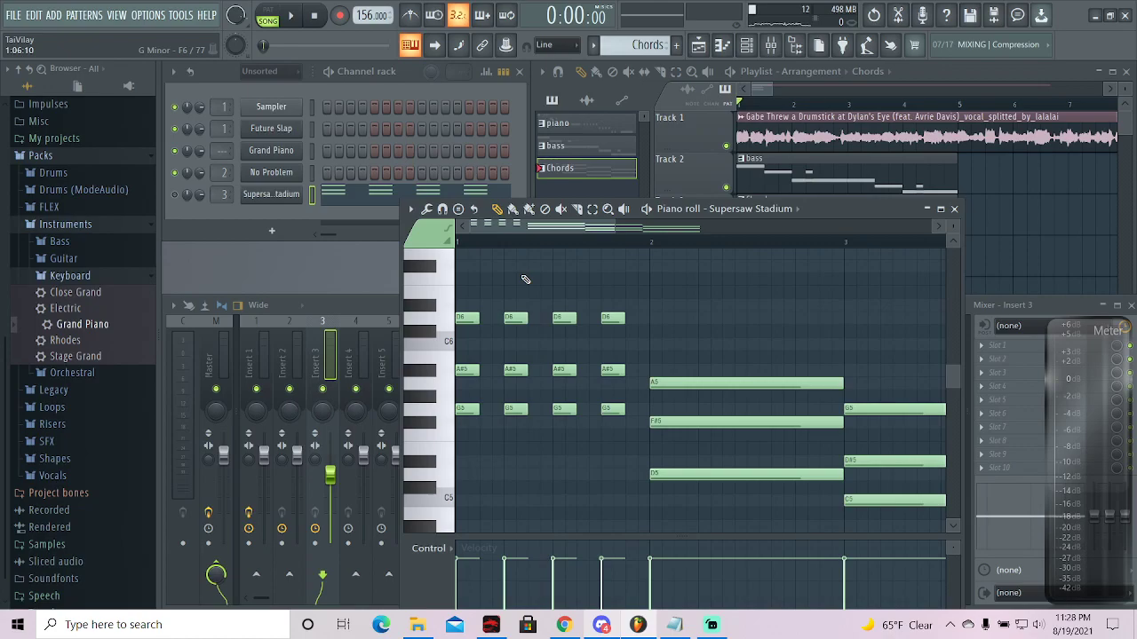
- Add a two-step G4 bass note under the first chord stab of bar 1 and play it back
scroll(672, 373, "up", 2)
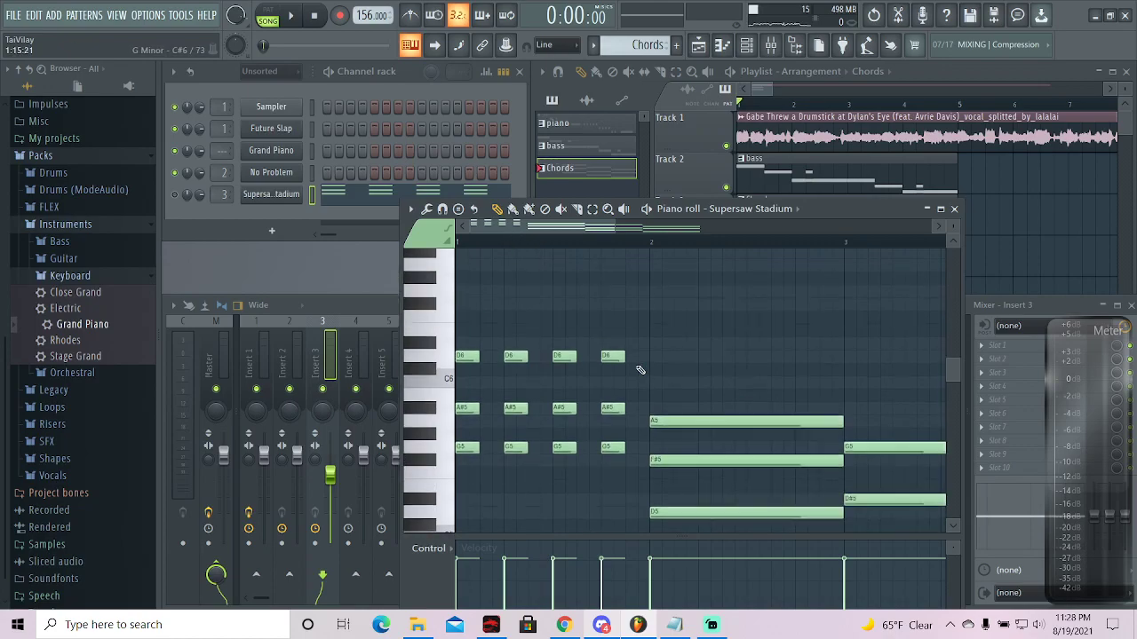
left_click(465, 278)
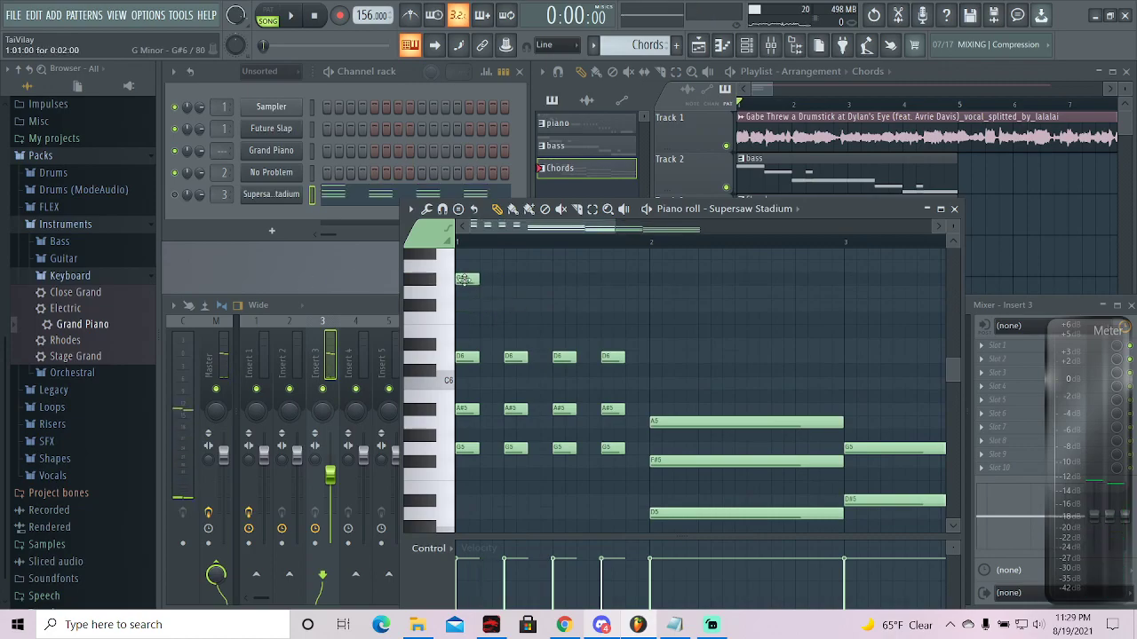
scroll(472, 384, "down", 4)
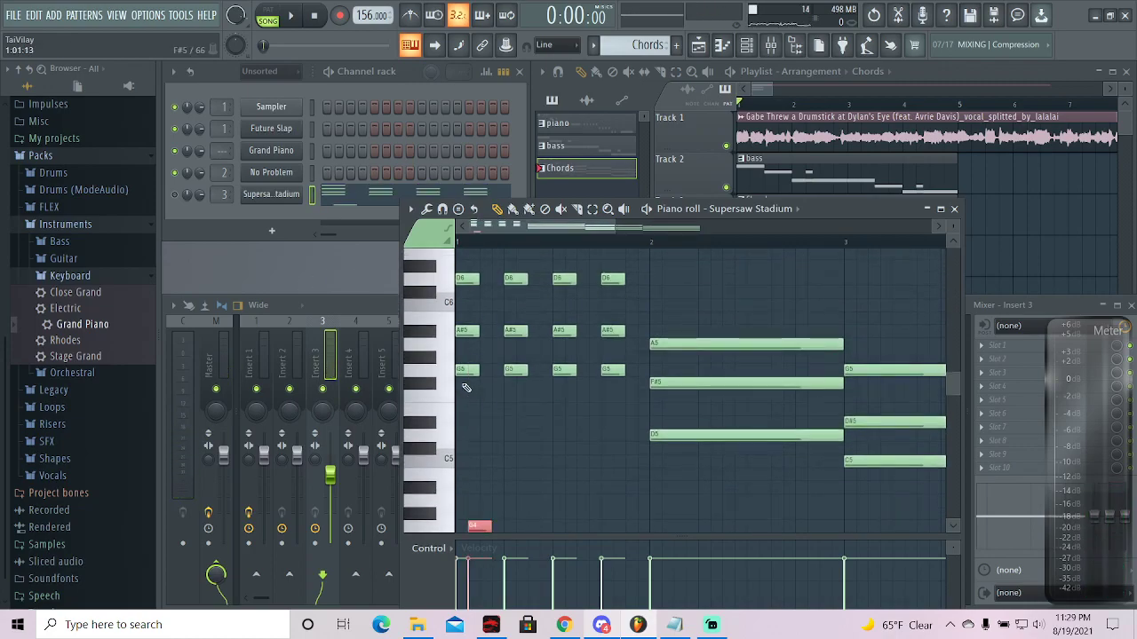
left_click_drag(475, 530, 463, 530)
key("space")
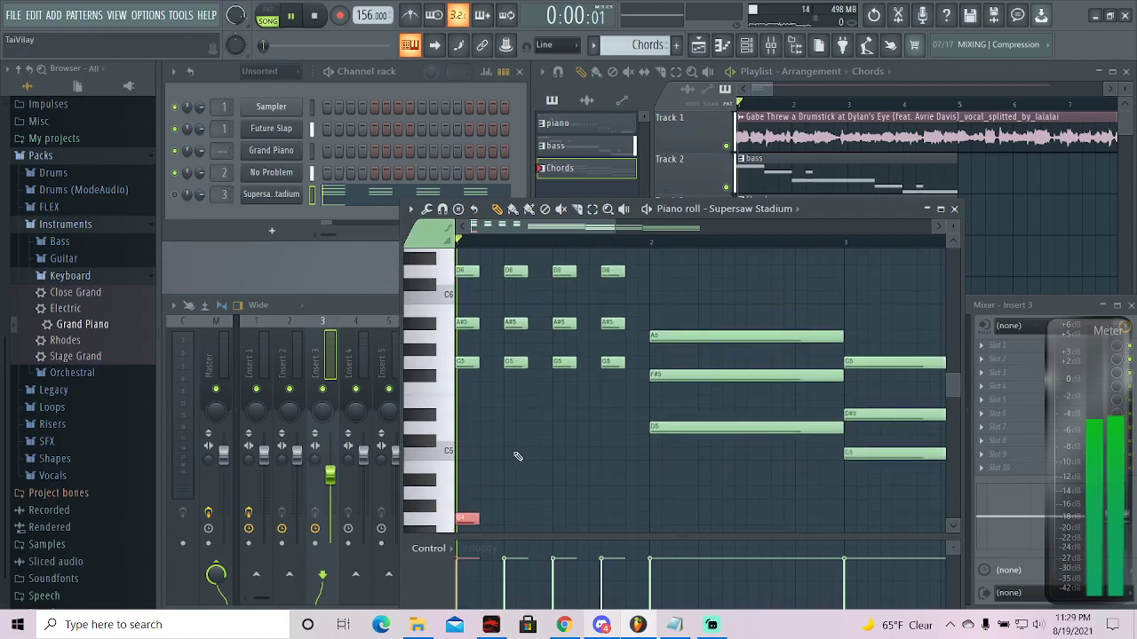
key("space")
- Solo the Supersaw Stadium channel and add a two-step F6 on top of the bar 1 chord stabs
scroll(521, 454, "up", 5)
right_click(175, 195)
key("space")
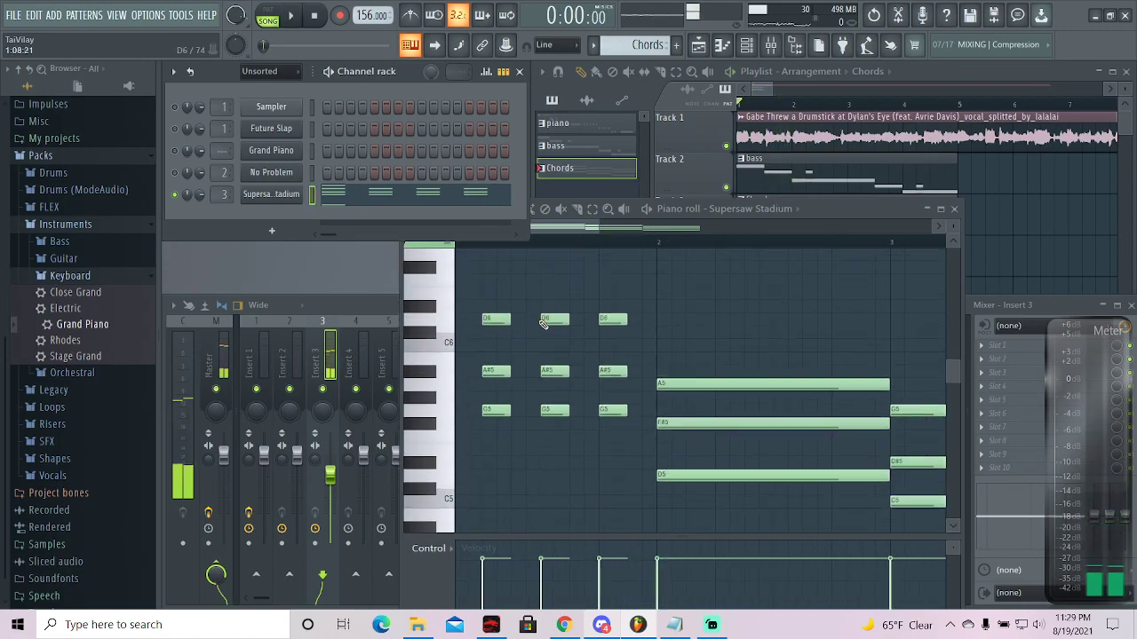
left_click(563, 239)
key("space")
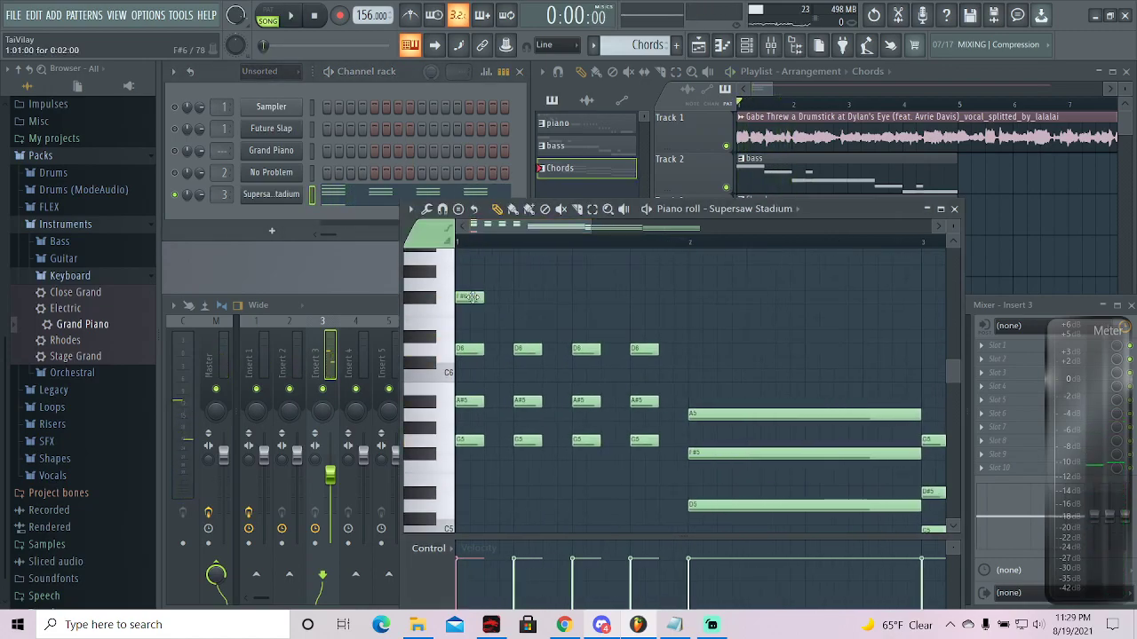
left_click_drag(468, 297, 468, 310)
key("space")
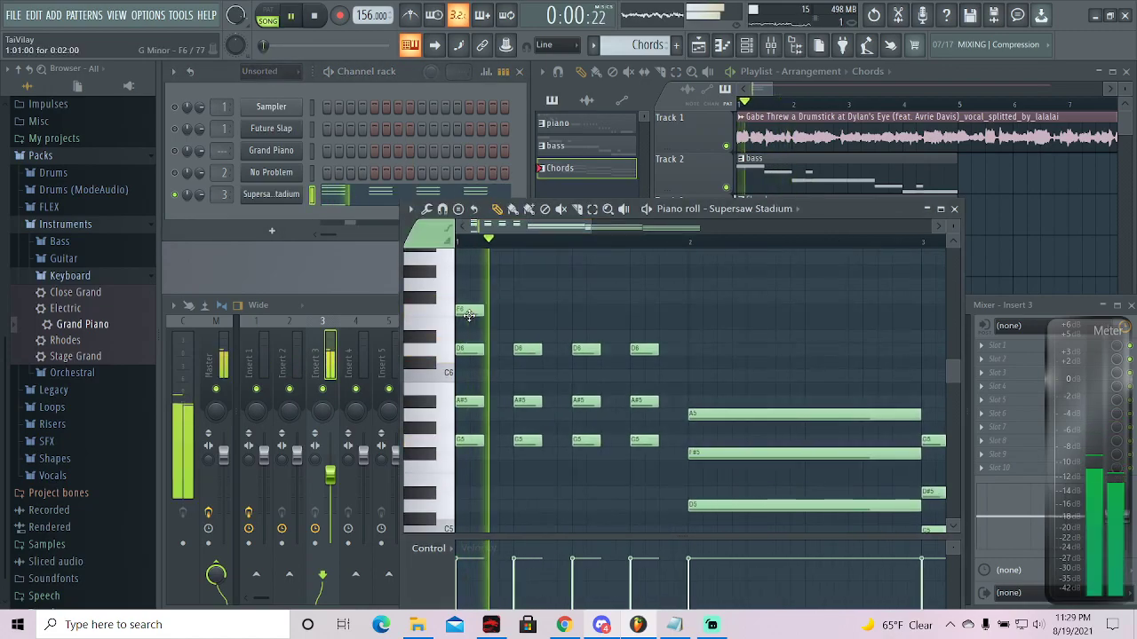
key("space")
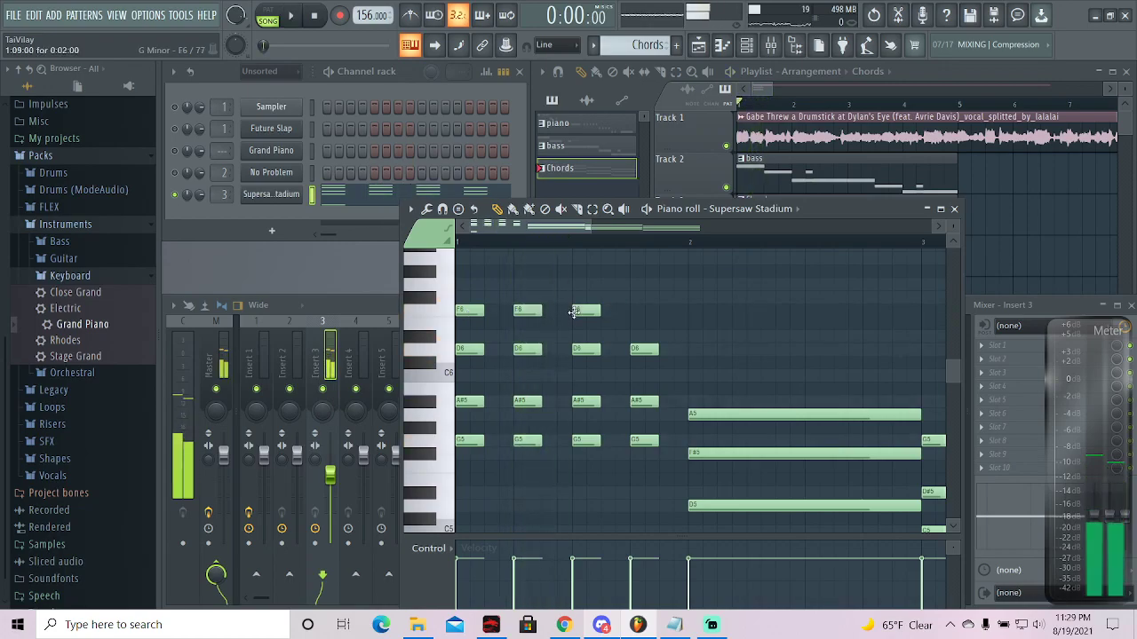
- Play back the bar 1 stabs and repeat the G4 bass note under the remaining three
key("space")
scroll(635, 315, "down", 3)
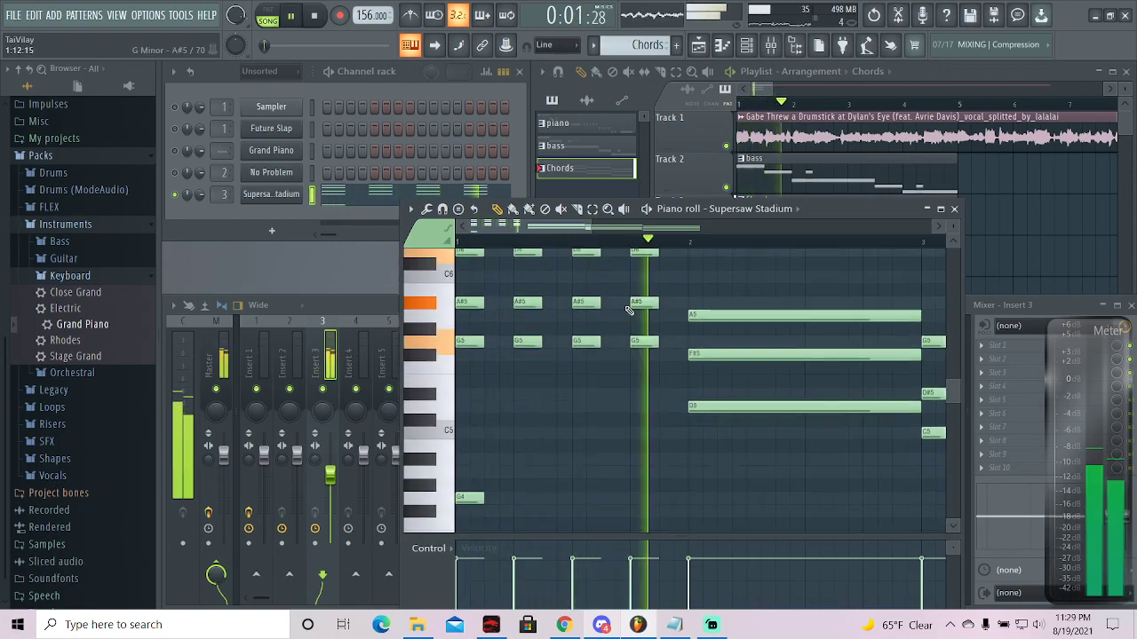
key("space")
left_click(526, 467)
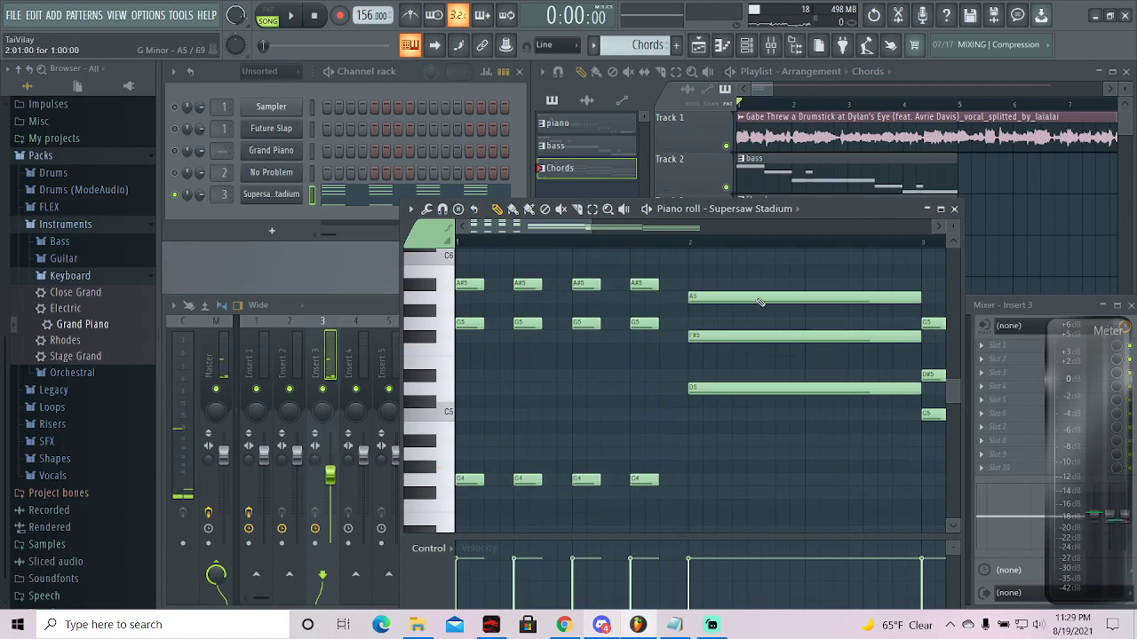
- Extend the bar 2 chord with a bar-long D4 bass note below and a bar-long C6 on top
scroll(723, 364, "up", 1)
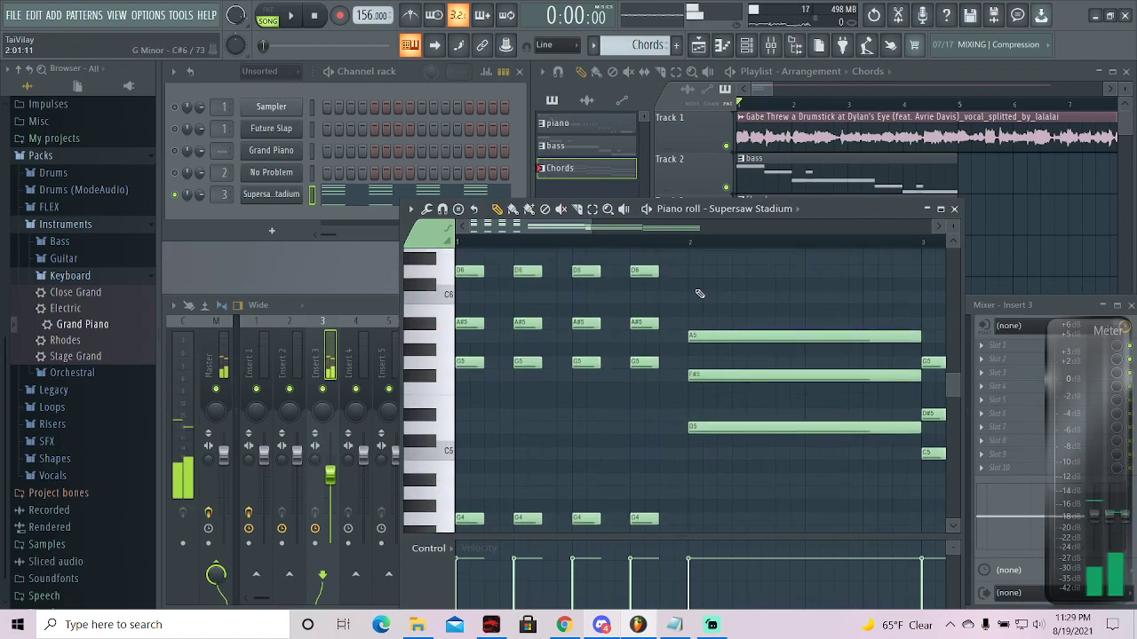
scroll(701, 417, "down", 2)
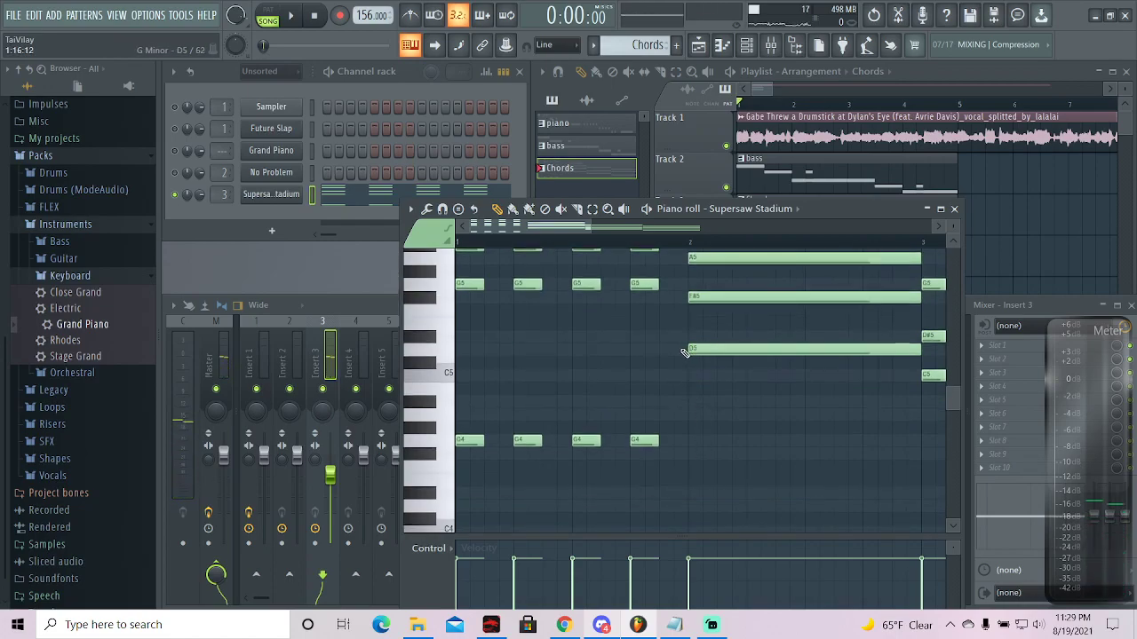
left_click(684, 352)
left_click(696, 365)
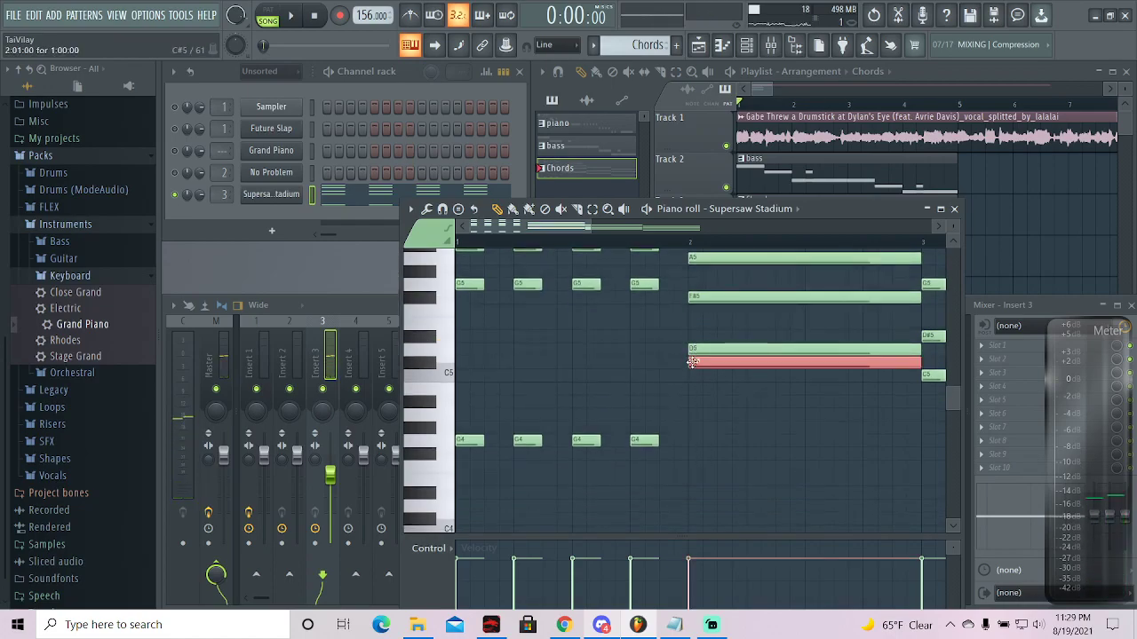
key("ctrl+Down")
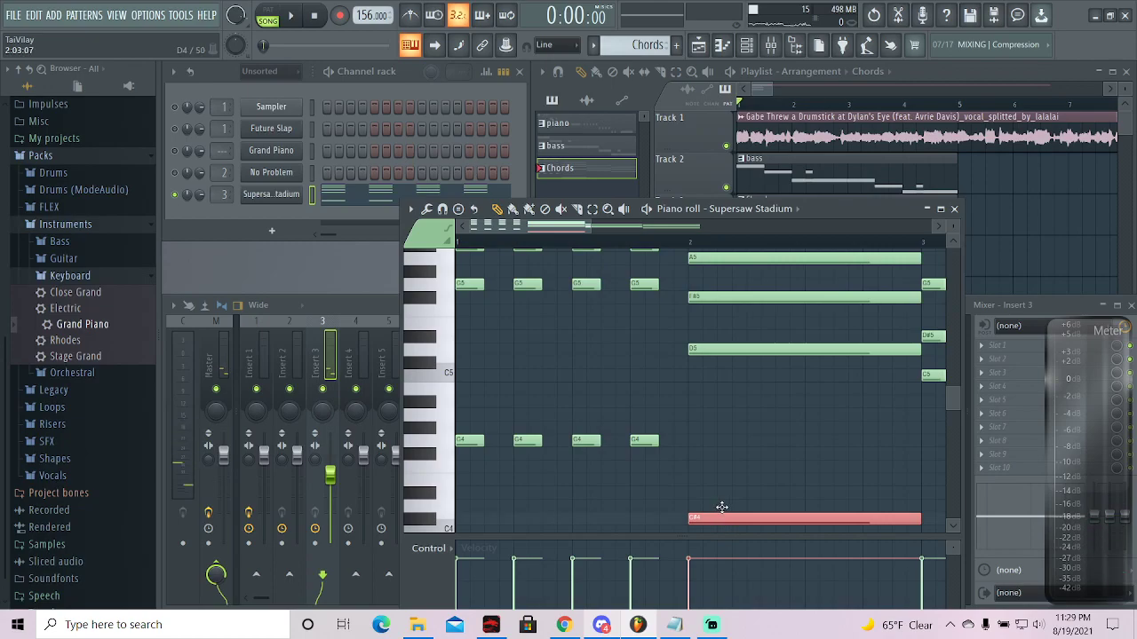
key("shift+Up")
scroll(823, 396, "up", 3)
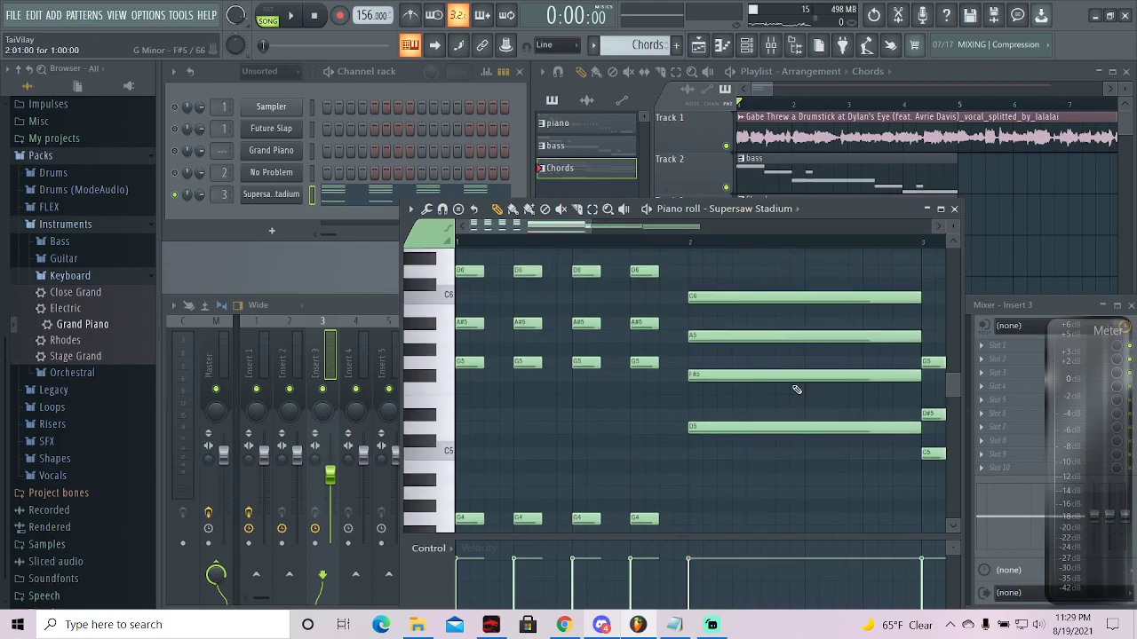
- Play back the extended chords in solo, and unsolo the Supersaw Stadium channel to re-enable all channels
scroll(796, 389, "up", 2)
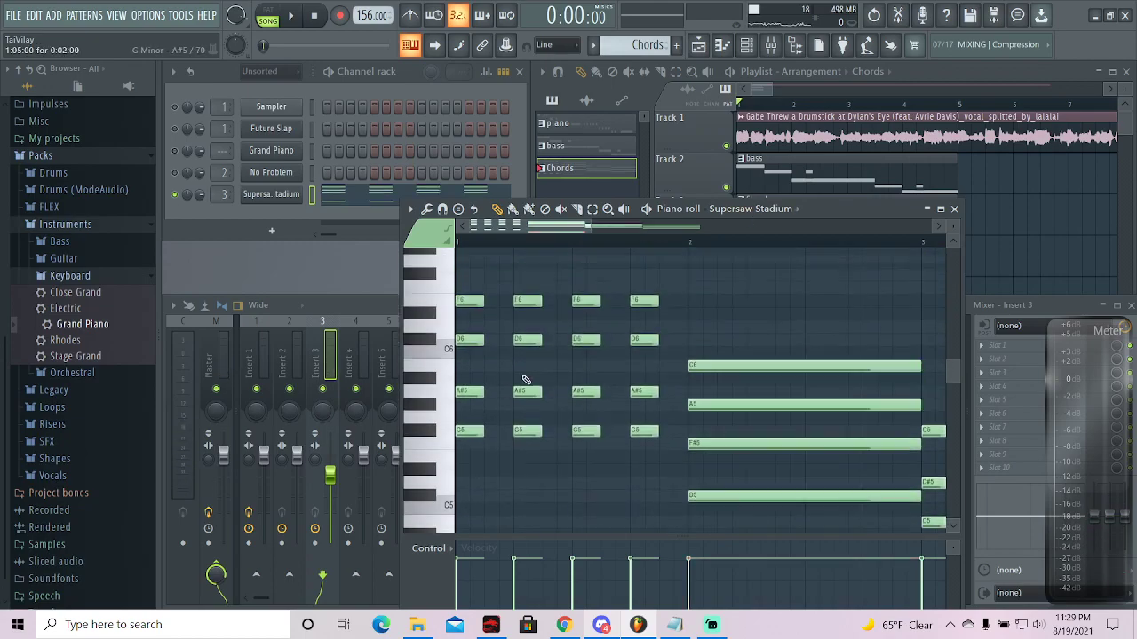
key("space")
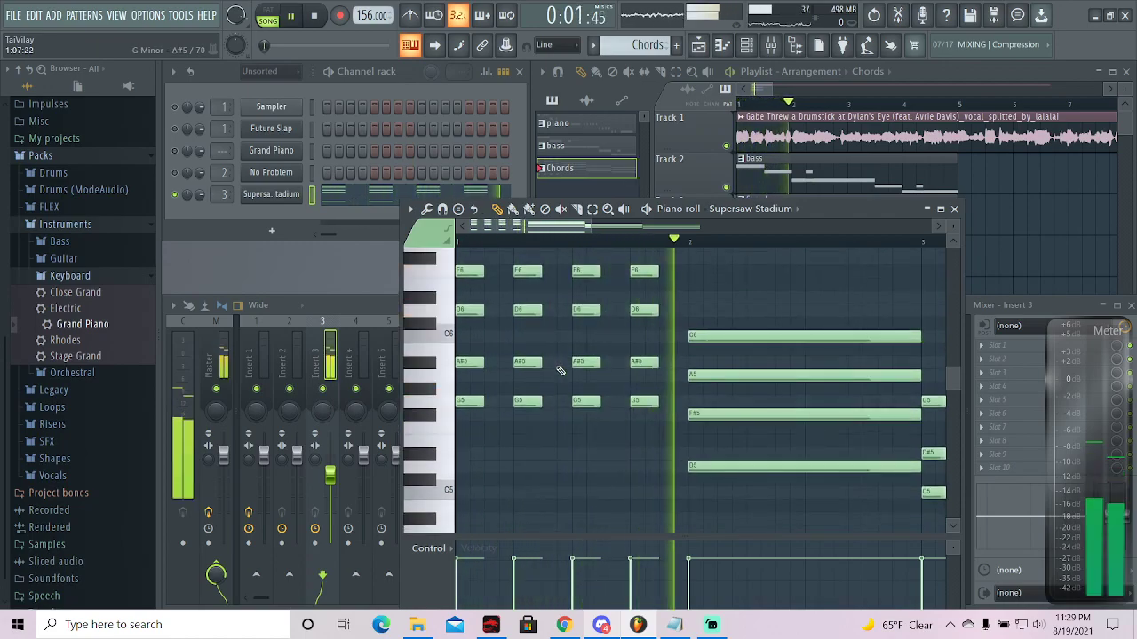
scroll(583, 302, "down", 2)
left_click_drag(570, 227, 578, 227)
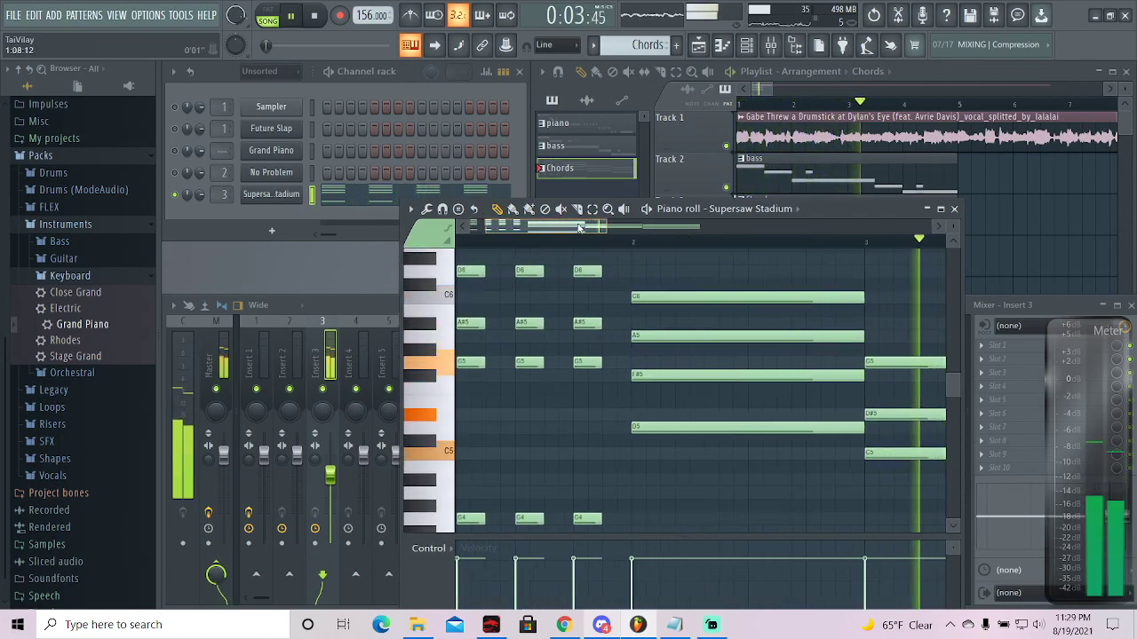
key("space")
left_click(177, 201)
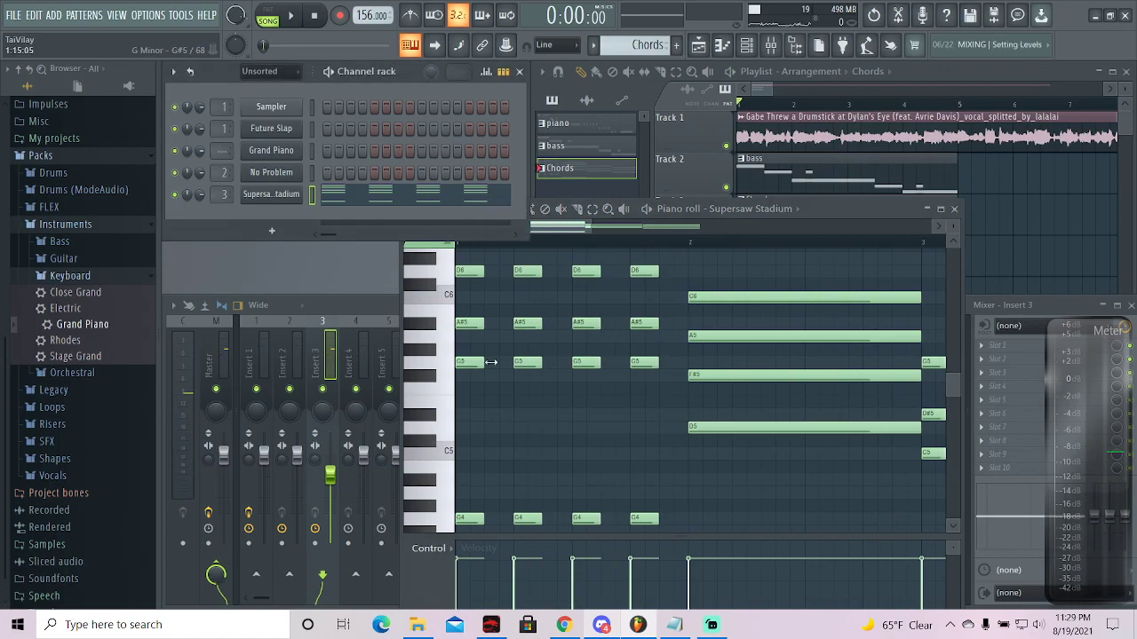
- Play back the bar 1 stabs and the extended bar 2 chord with all channels enabled
key("space")
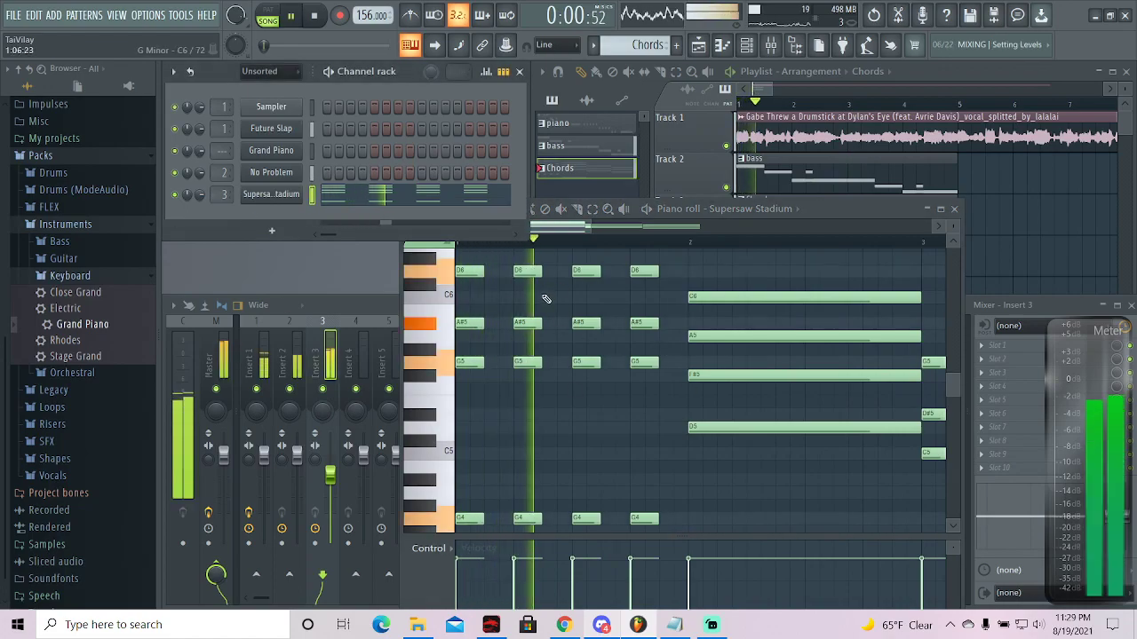
scroll(777, 379, "down", 2)
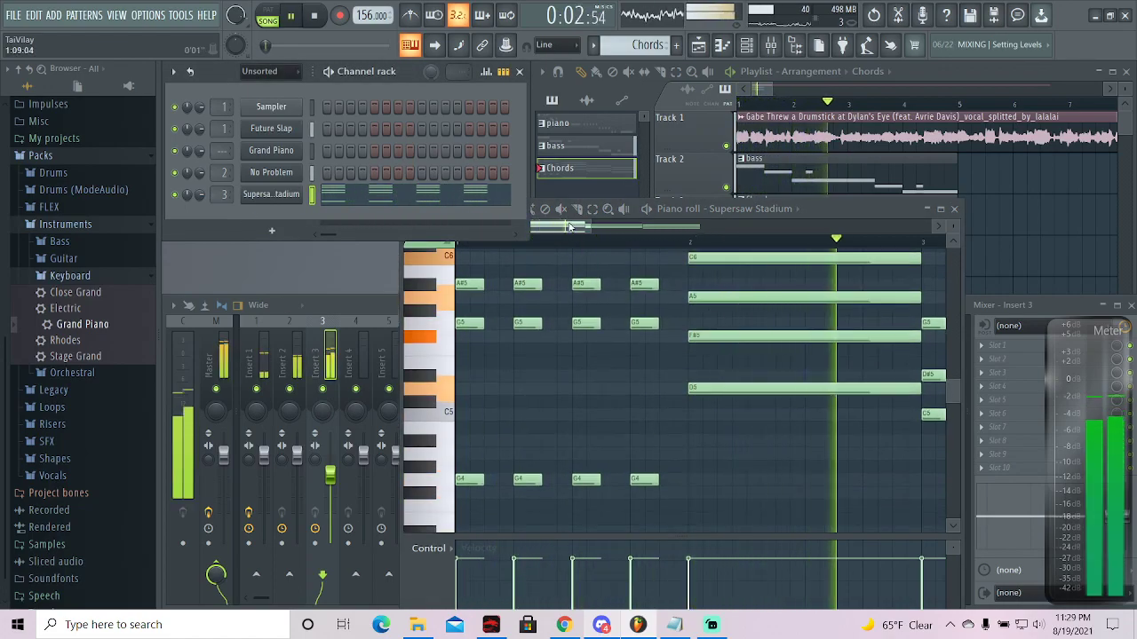
key("space")
- Add a bar-long A#5 note on top of the bar 3 chord
scroll(740, 327, "down", 4)
scroll(735, 306, "up", 3)
scroll(727, 280, "up", 1, "ctrl")
scroll(726, 284, "down", 1, "ctrl")
scroll(589, 323, "up", 3)
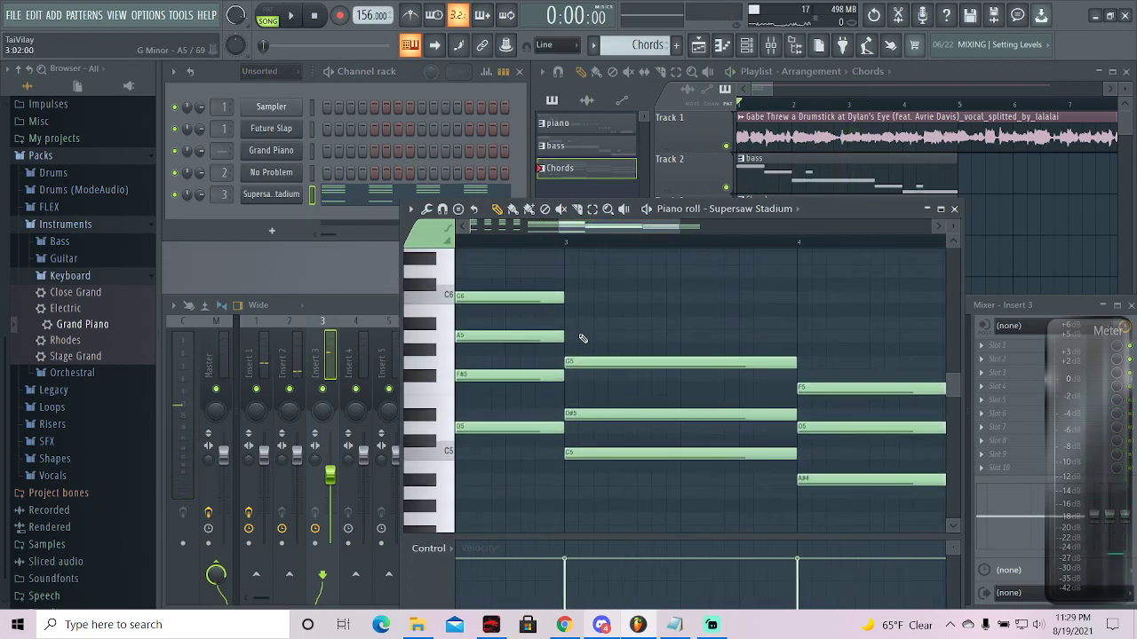
left_click(577, 322)
left_click(595, 310)
right_click(595, 311)
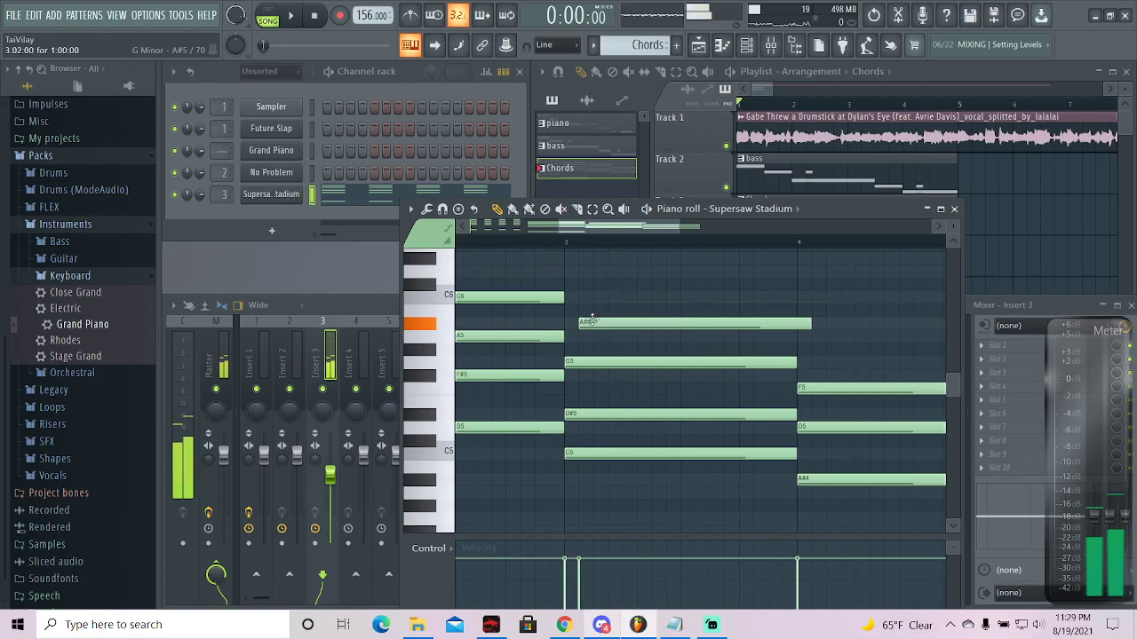
- Duplicate the bar 3 chord's C5 an octave lower as a bar-long C4 bass note
scroll(611, 358, "down", 3)
left_click_drag(586, 402, 589, 373)
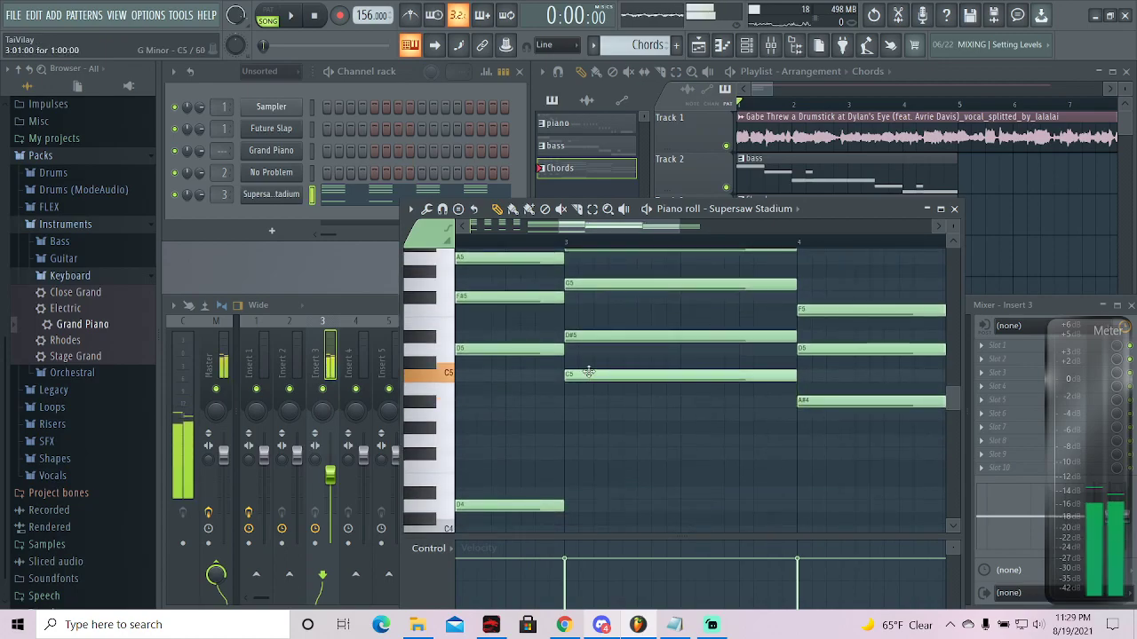
left_click(589, 373, "shift")
key("ctrl+Down")
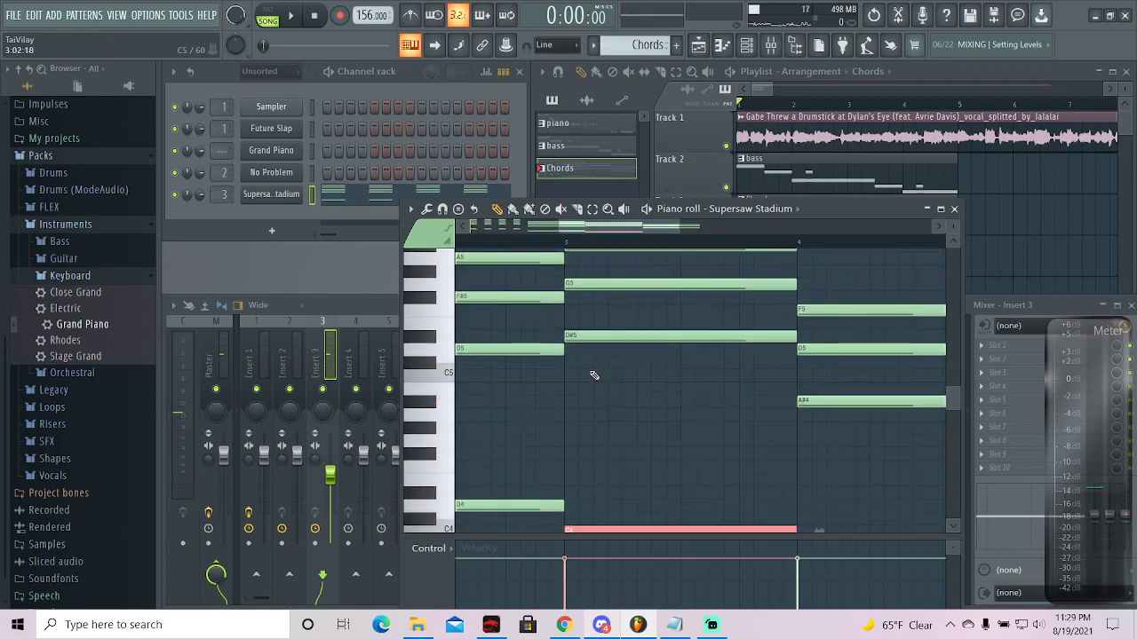
left_click(571, 376)
scroll(613, 408, "down", 2)
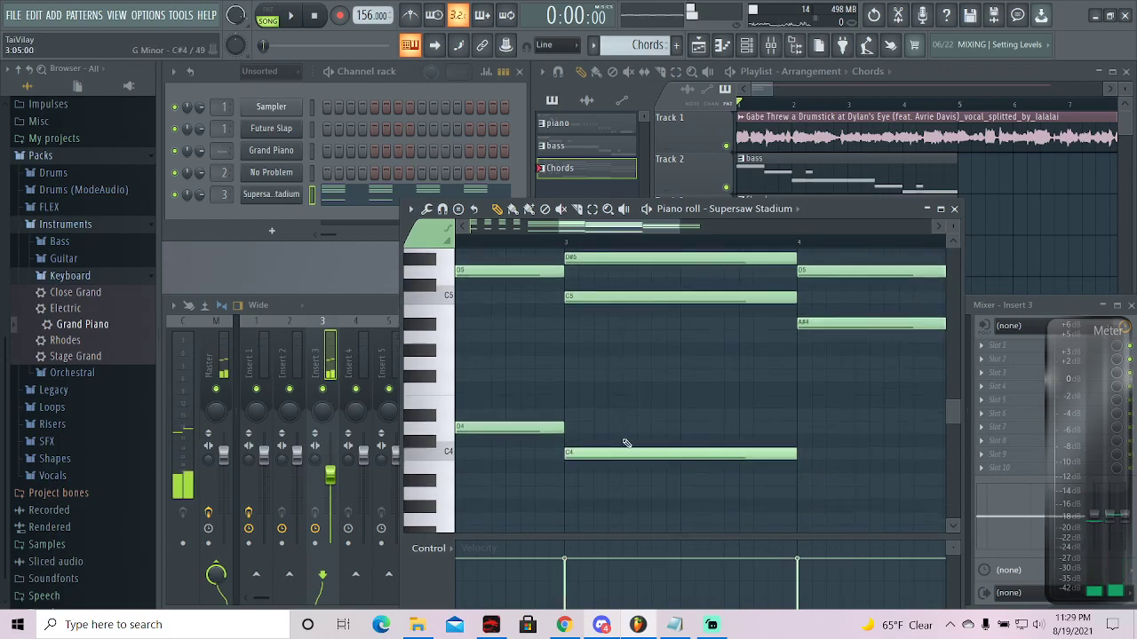
- Extend the bar 4 chord with a bar-long G#5 on top and a bar-long A#3 bass note below
scroll(754, 421, "up", 1)
scroll(805, 374, "up", 3)
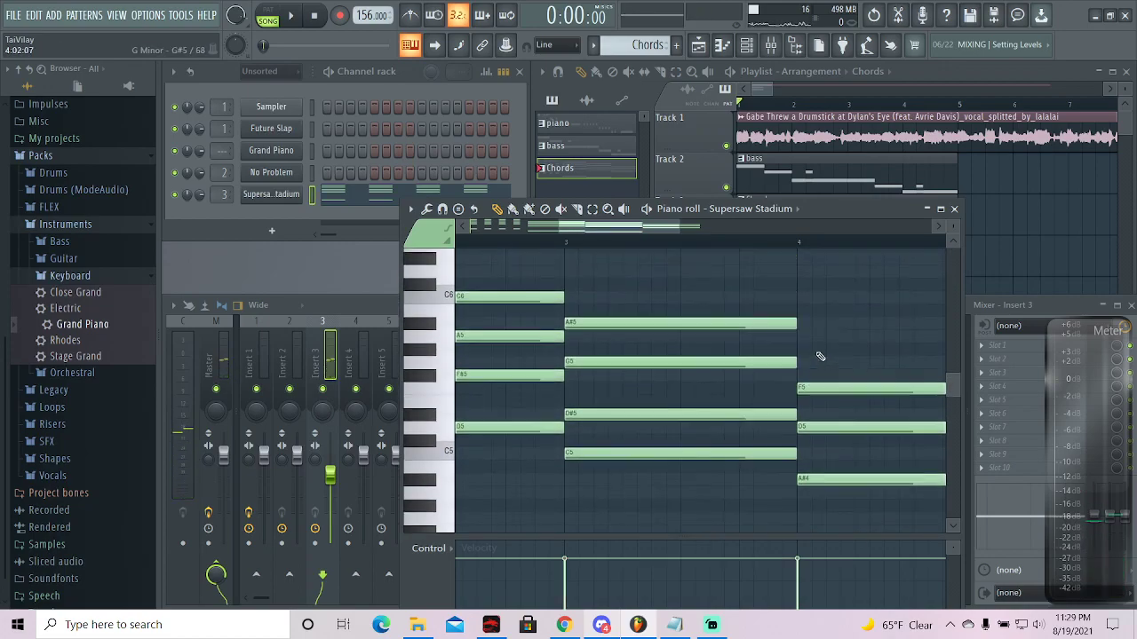
left_click(799, 350)
mouse_move(802, 357)
left_mouse_down()
mouse_move(798, 336)
mouse_move(823, 351)
left_mouse_up()
scroll(828, 373, "down", 3)
left_click_drag(825, 497, 791, 510)
- Play back the progression and raise the bar 4 chord's top note to A5
key("space")
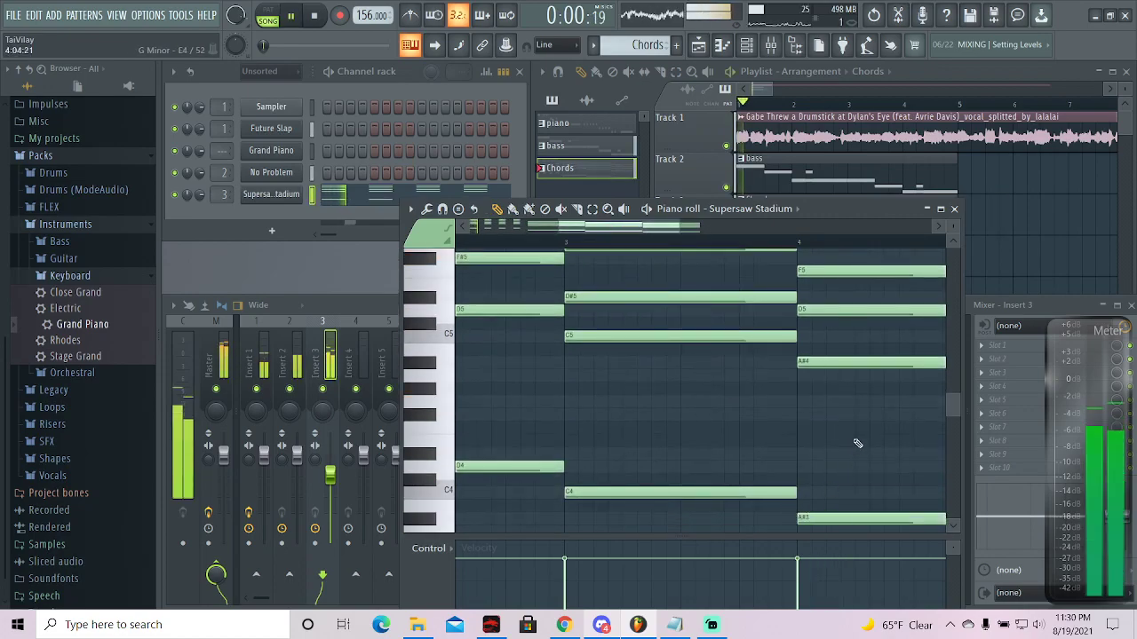
scroll(674, 355, "up", 2)
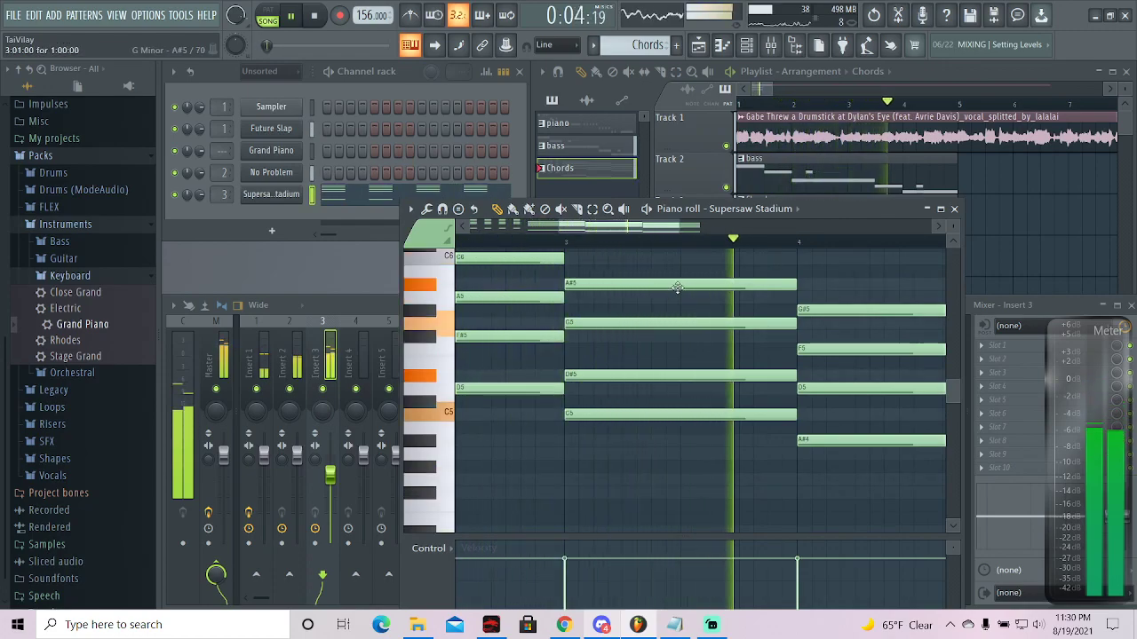
key("space")
scroll(856, 314, "down", 2)
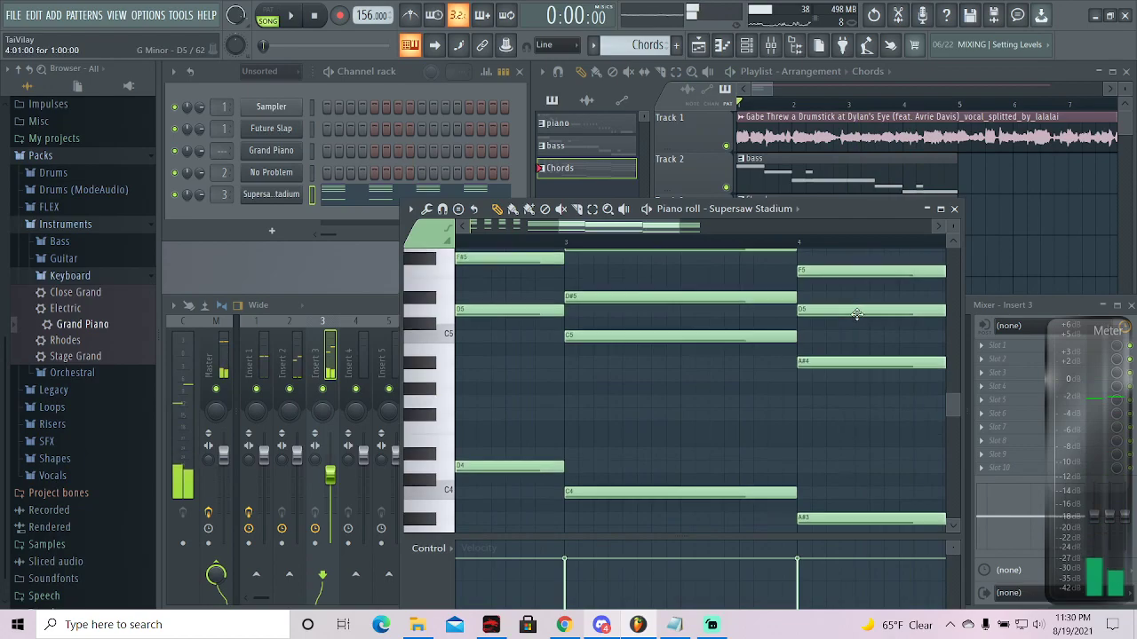
scroll(858, 317, "down", 1)
scroll(862, 324, "up", 3)
left_click_drag(858, 311, 862, 301)
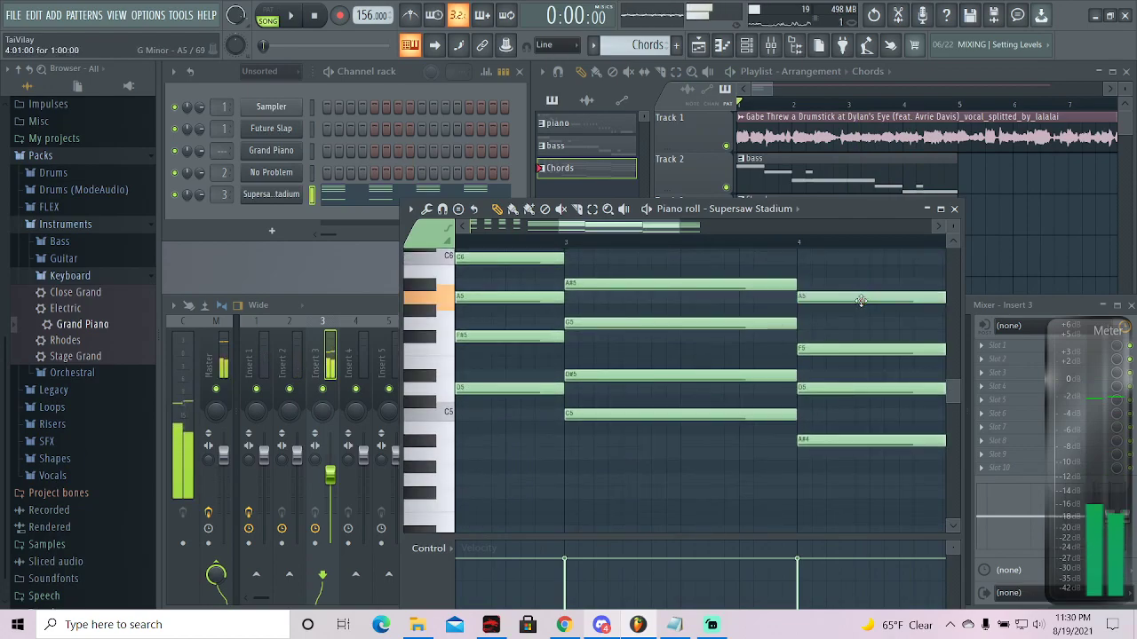
- Try raising the bar 3 chord's top note to B5 during playback, and return it to A#5
key("space")
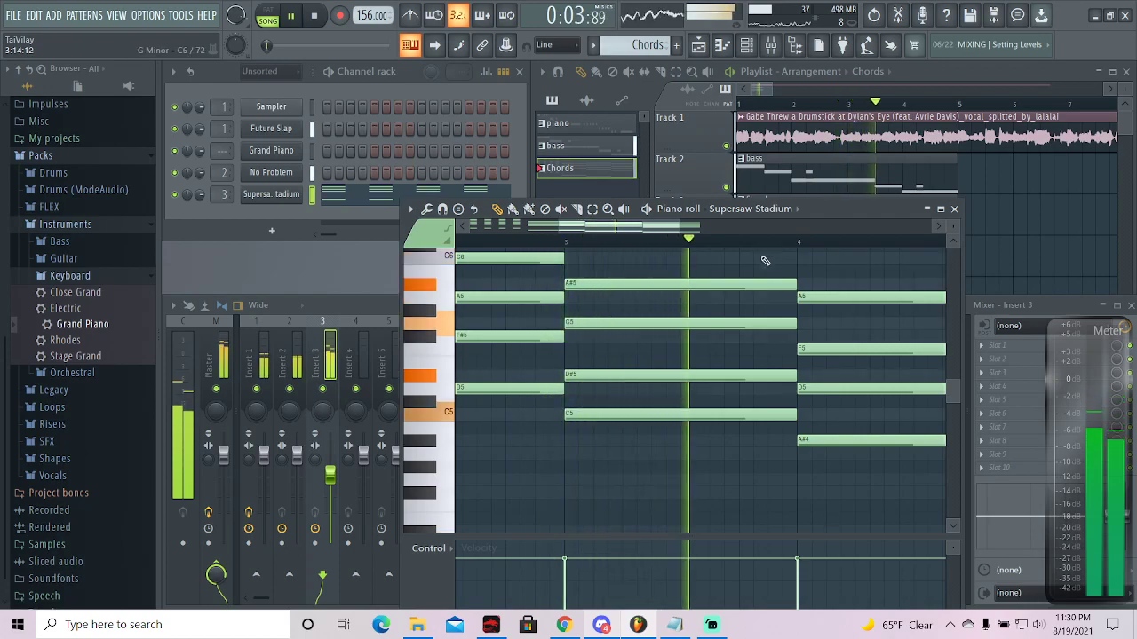
key("space")
left_click_drag(748, 278, 746, 269)
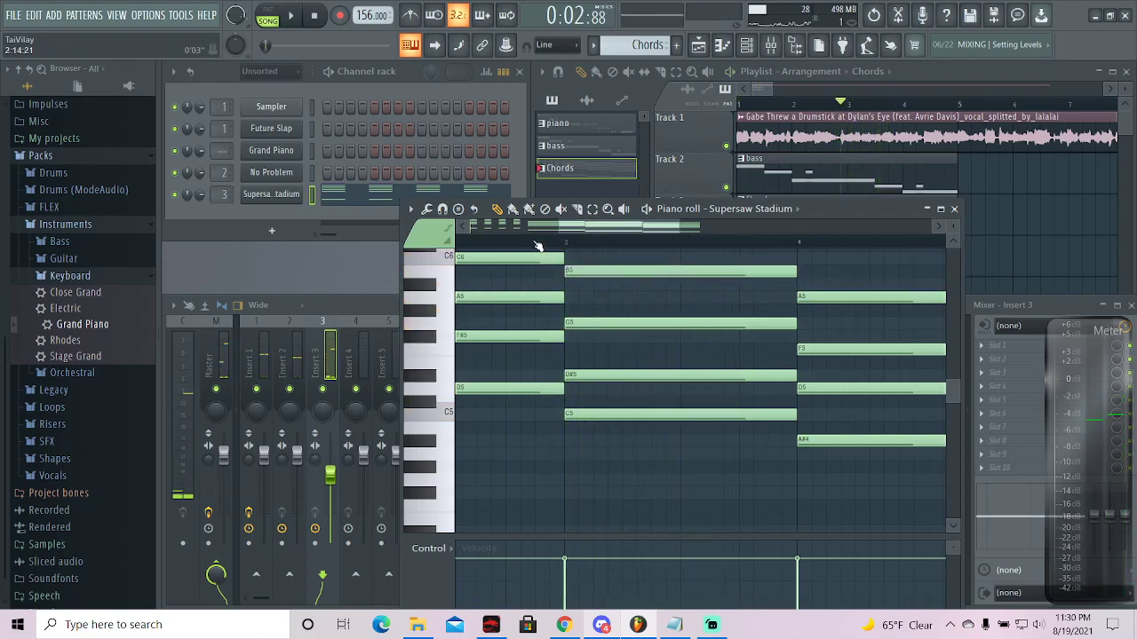
key("space")
mouse_move(600, 271)
left_mouse_down()
mouse_move(600, 302)
mouse_move(603, 285)
left_mouse_up()
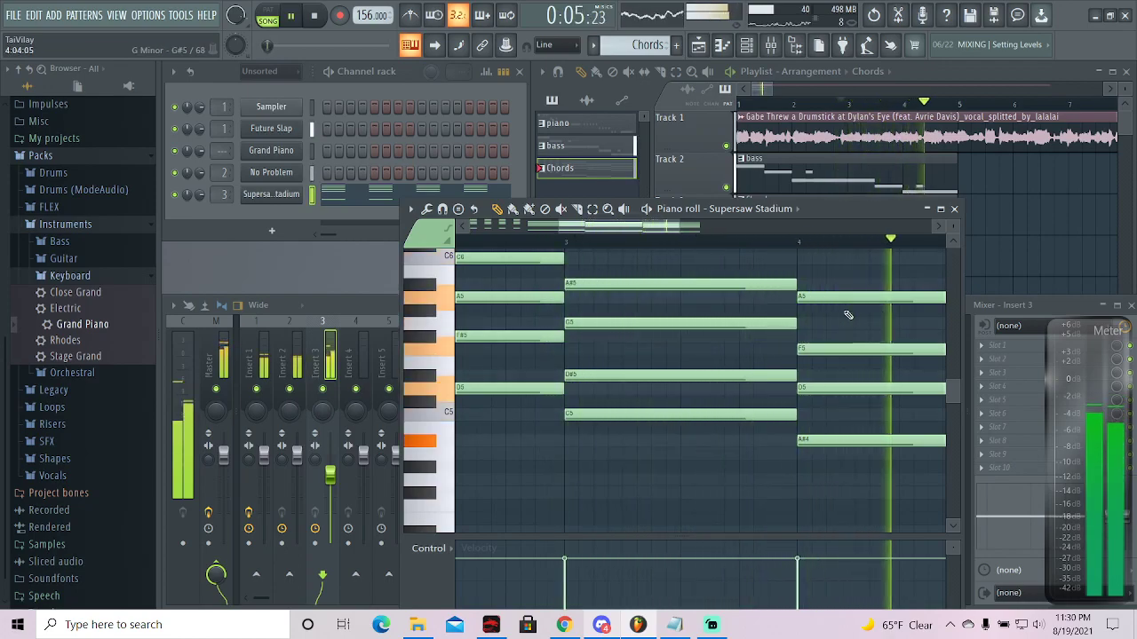
- Stop playback and turn the bar 3 chord, including its C4 bass, into four two-step stabs spaced four steps apart
scroll(764, 302, "down", 3)
key("space")
scroll(701, 252, "up", 3)
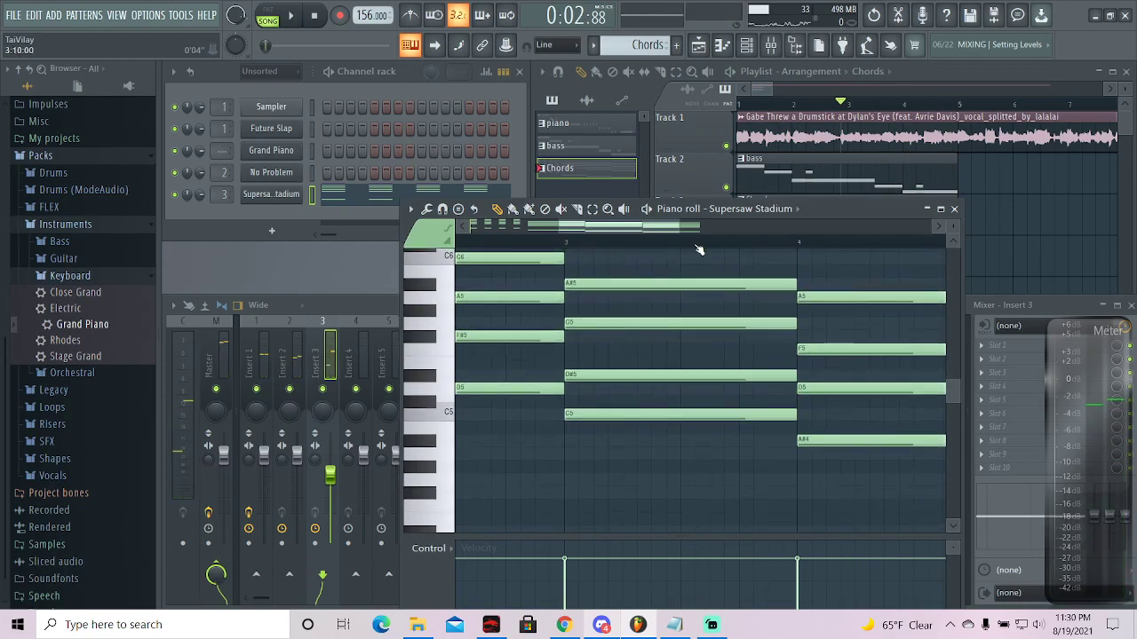
left_click_drag(617, 231, 689, 531)
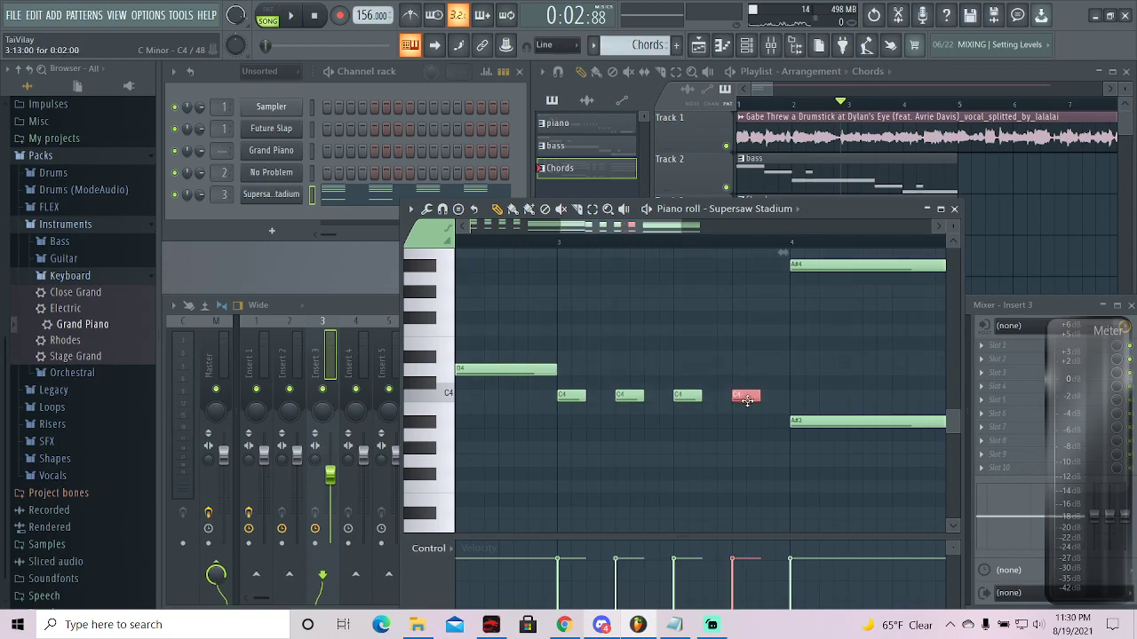
- Play back the progression with the new bar 3 stabs
scroll(747, 398, "up", 5)
key("space")
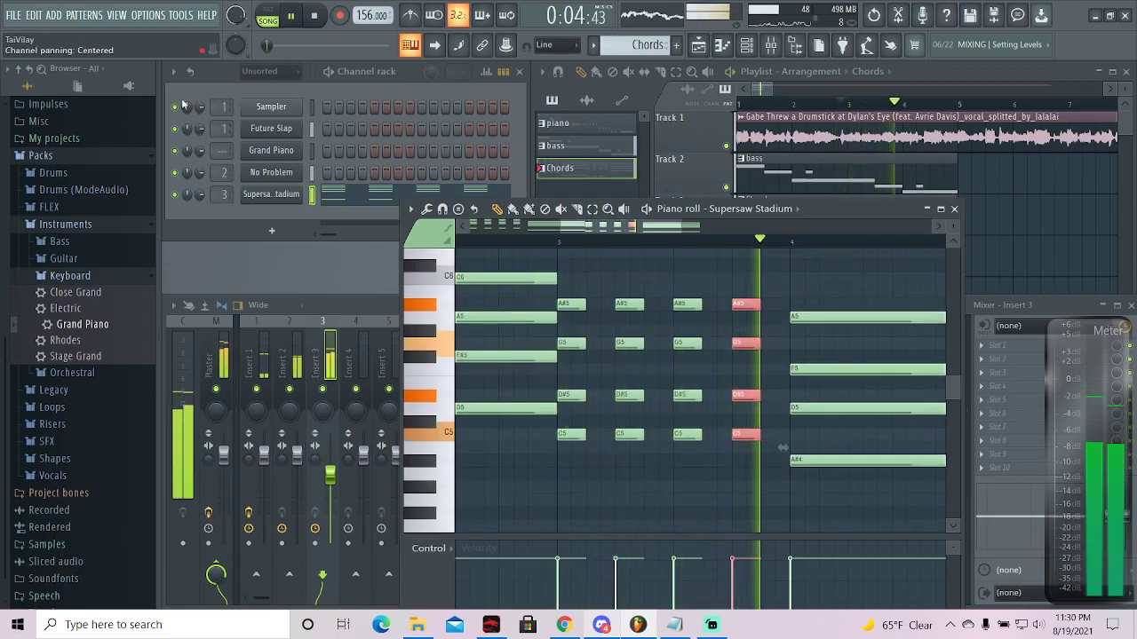
left_click(314, 16)
key("space")
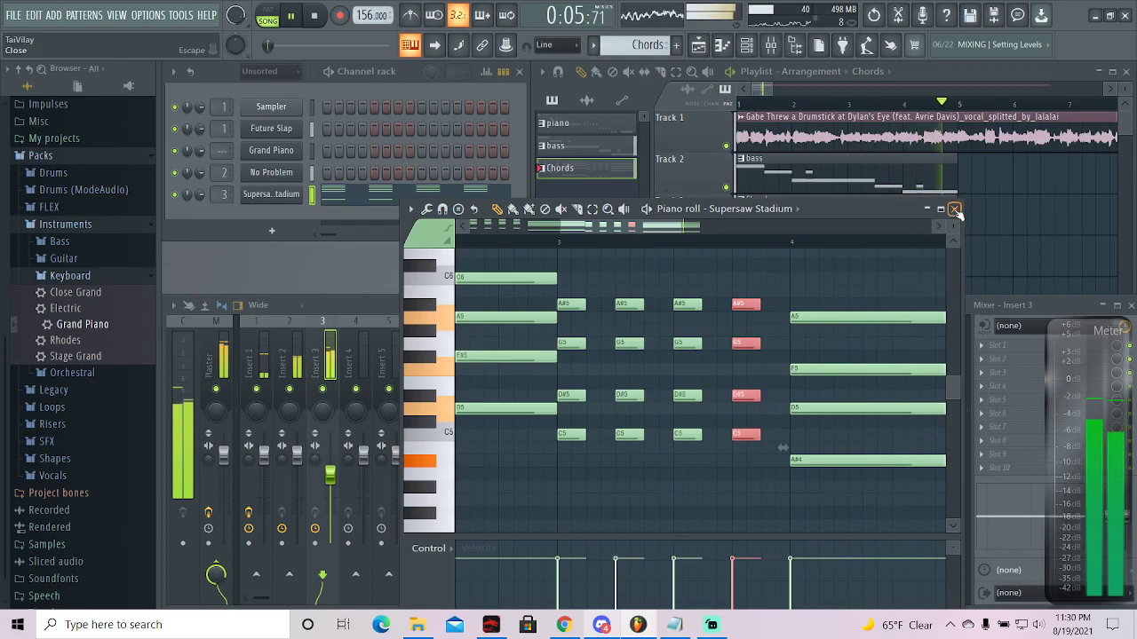
key("space")
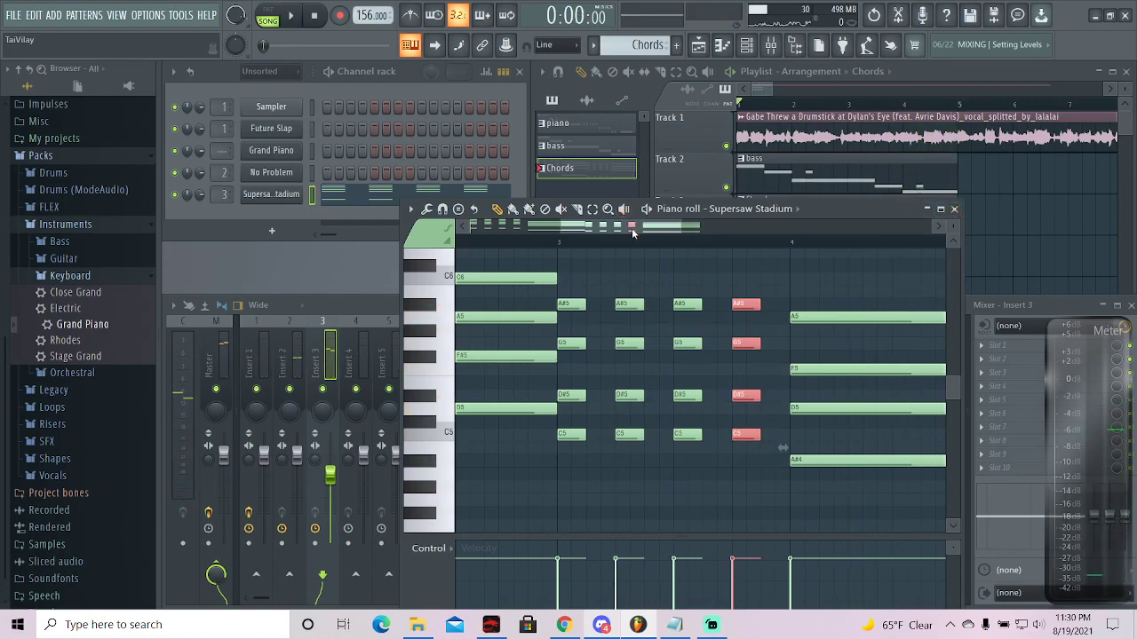
- Duplicate the bar 1 stabs and the bar 2 chord into bars 5 and 6
left_click_drag(632, 229, 535, 229)
scroll(666, 356, "down", 4)
left_click_drag(822, 469, 160, 312, "ctrl")
key("ctrl+b")
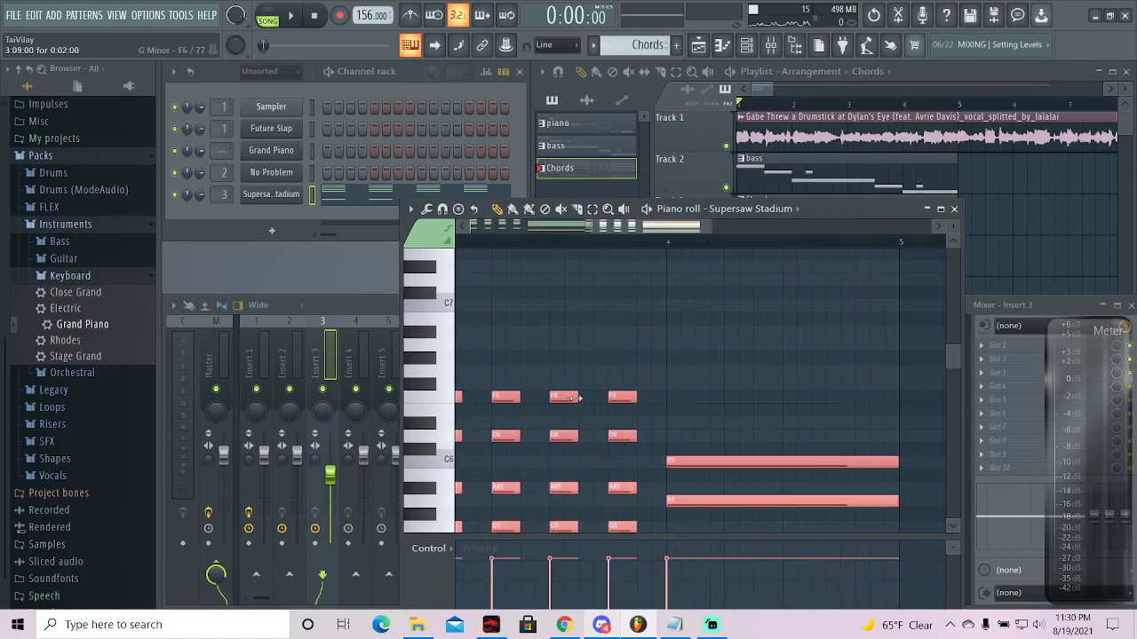
scroll(586, 355, "down", 3)
left_click_drag(612, 227, 937, 273)
left_click_drag(634, 226, 453, 247)
left_click(739, 264, "ctrl")
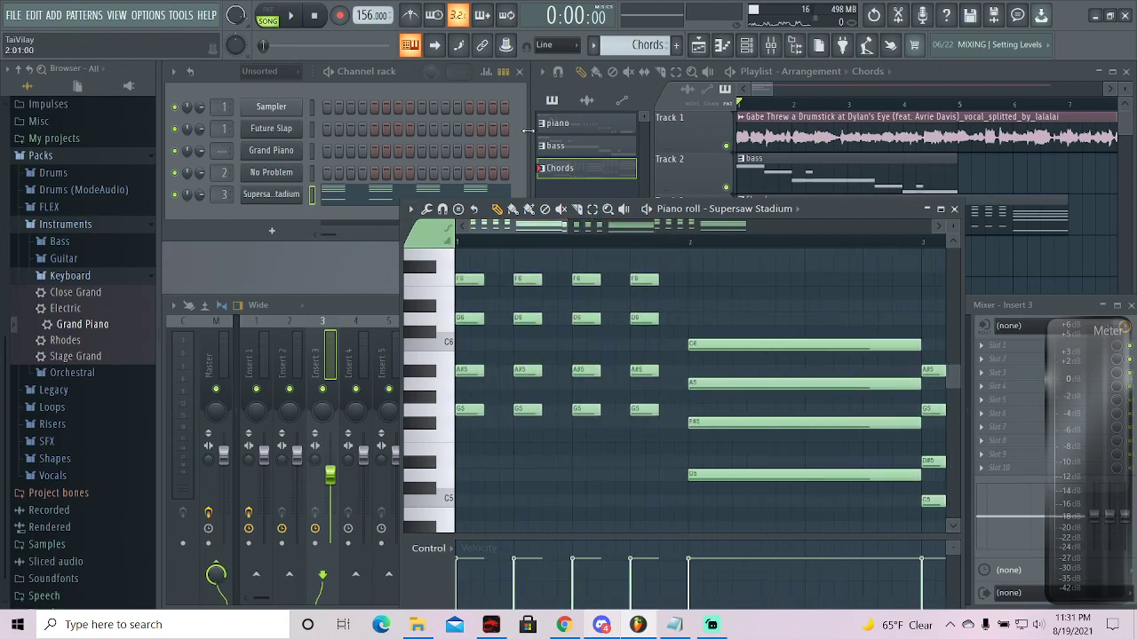
- Place a second bass clip on Track 2 from bar 5, and reopen the Chords pattern in the piano roll
key("space")
left_click(888, 170)
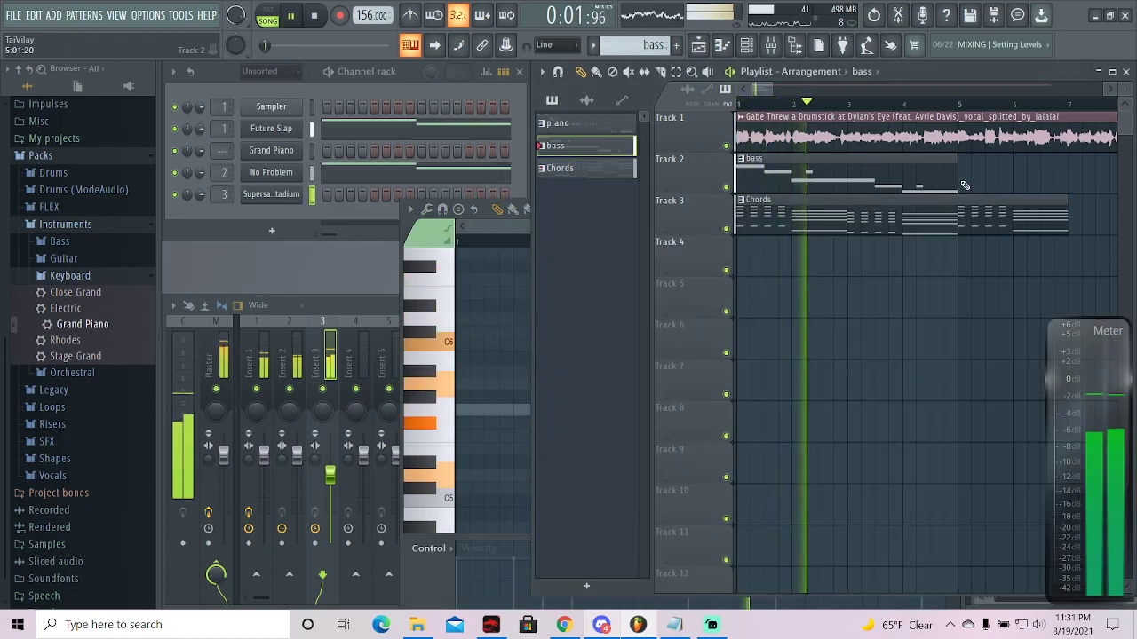
left_click(964, 185)
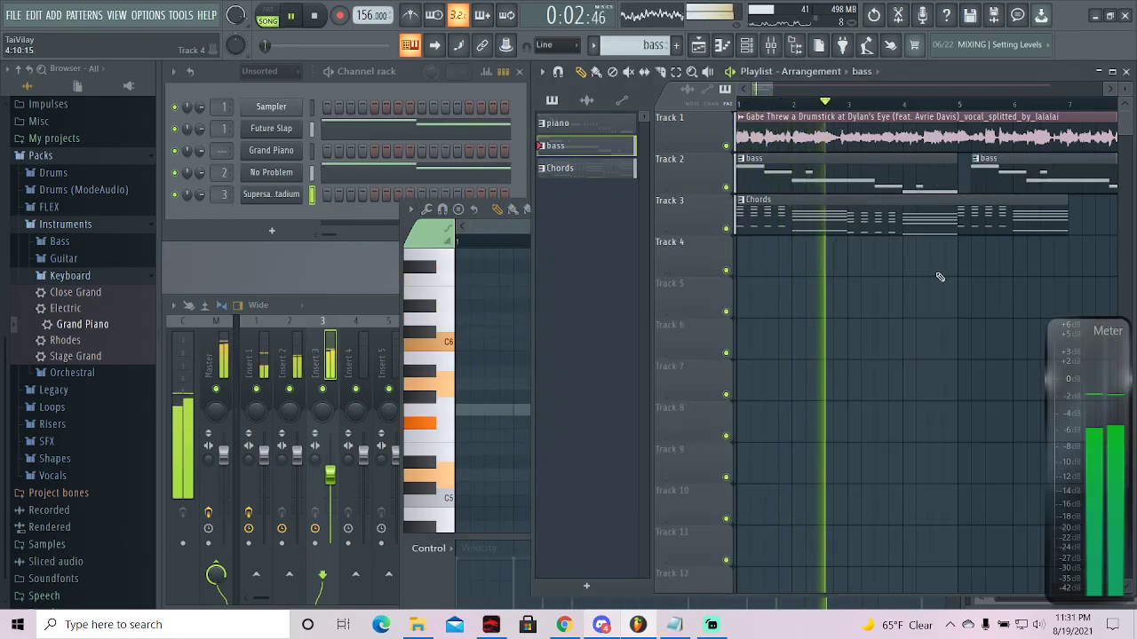
left_click(935, 228)
double_click(935, 228)
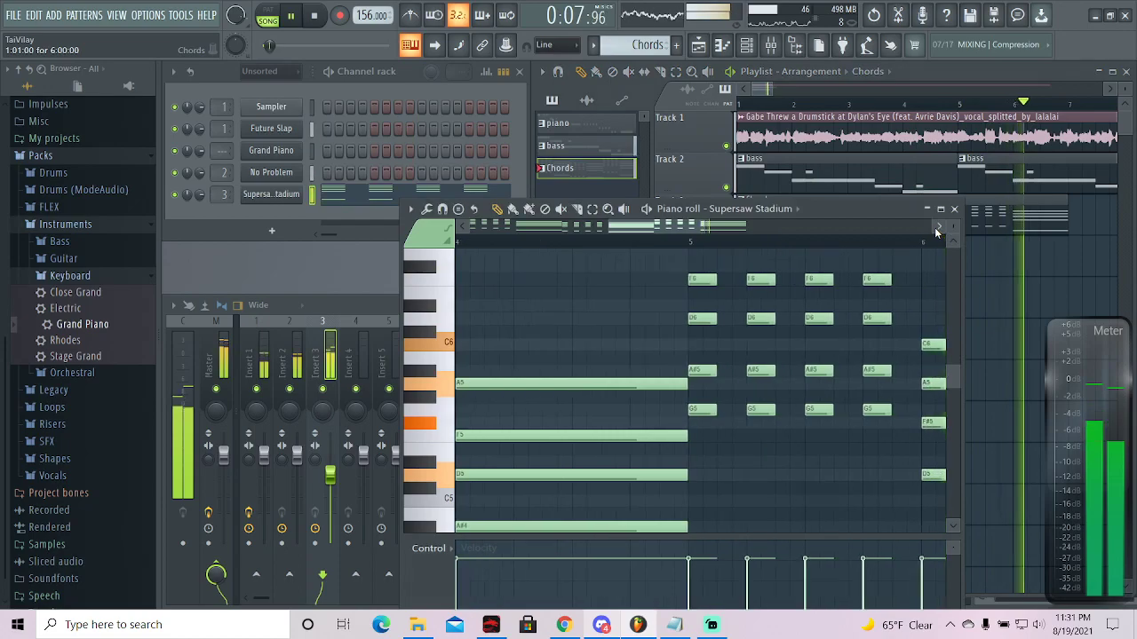
key("space")
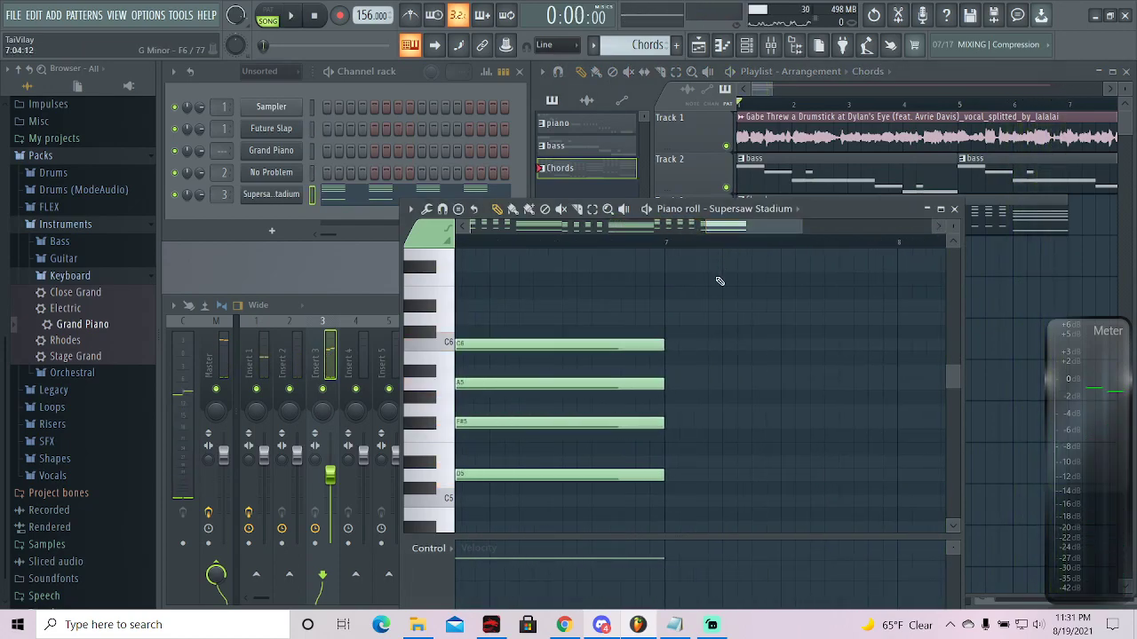
- Try pasting a copy after selecting the bar 4 chord, and undo the paste
scroll(719, 276, "down", 3)
left_click_drag(760, 231, 654, 231)
left_click_drag(584, 287, 625, 465)
key("ctrl+v")
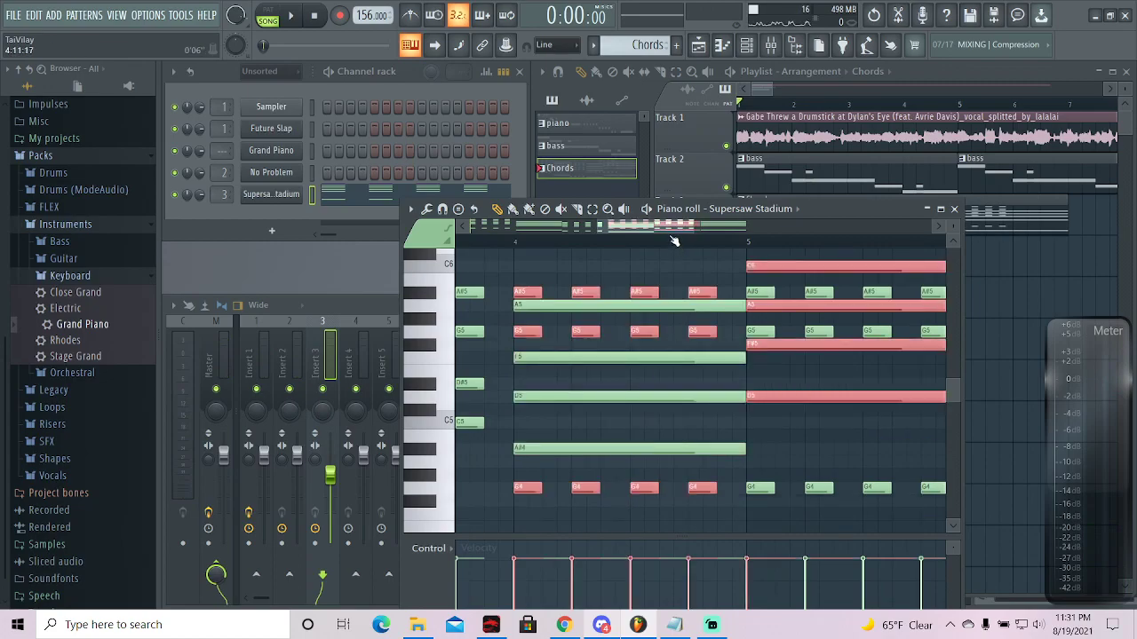
key("ctrl+z")
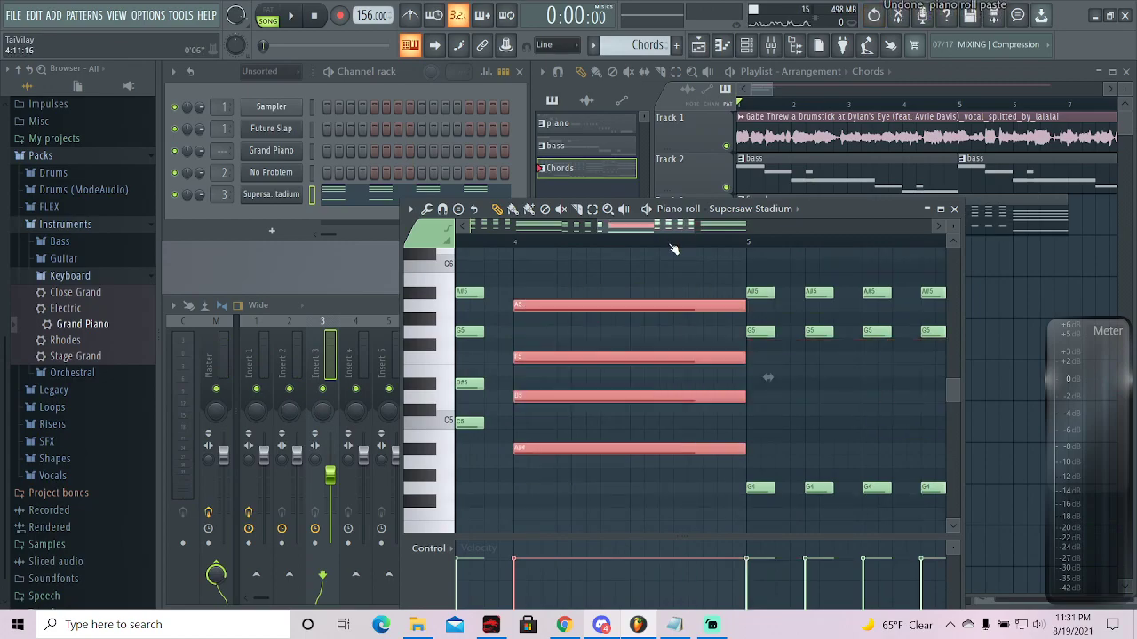
- Try copying the bar 4 chord into bar 7, and delete the copied notes
mouse_move(661, 231)
left_mouse_down()
mouse_move(694, 231)
mouse_move(658, 233)
left_mouse_up()
left_click_drag(610, 281, 640, 533)
left_click_drag(691, 232, 723, 232)
left_click_drag(548, 350, 814, 351)
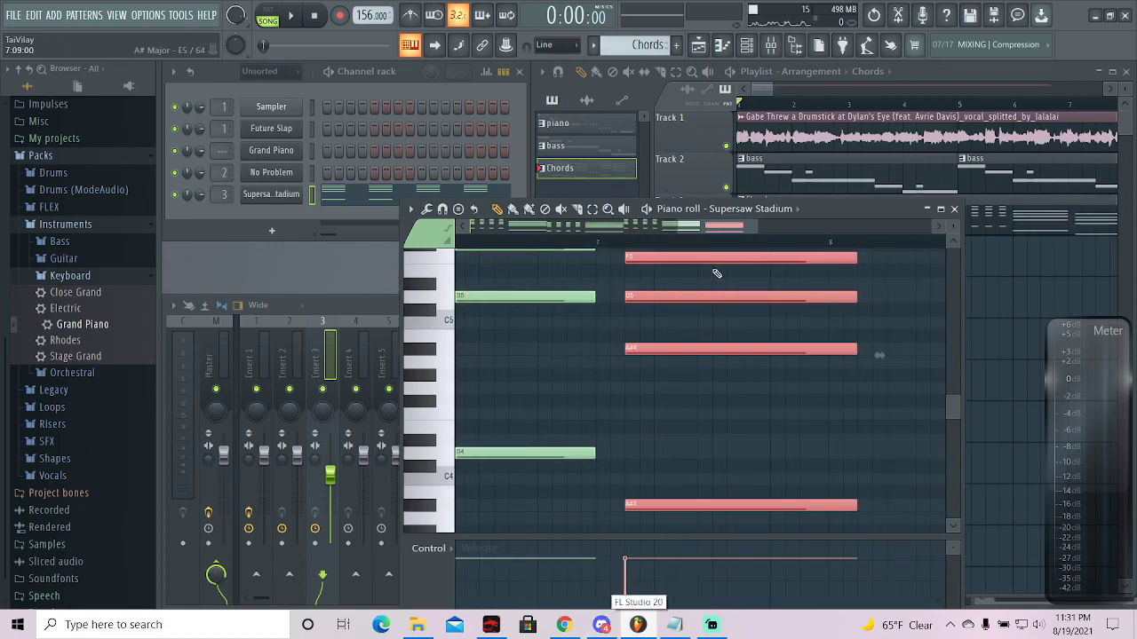
right_click(691, 504)
scroll(702, 498, "down", 5)
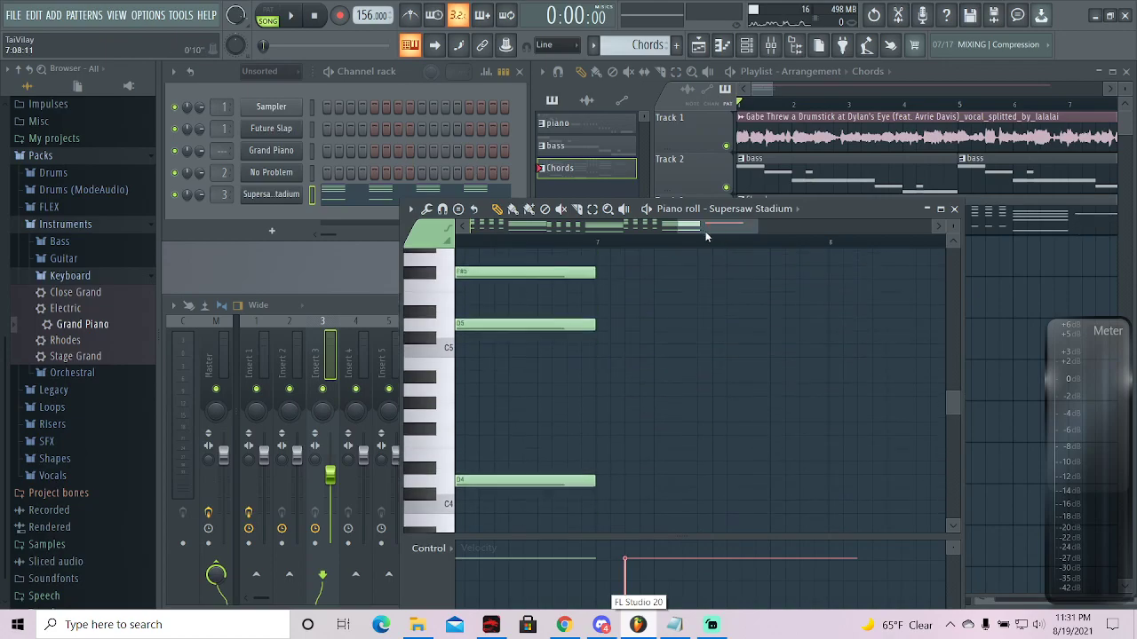
scroll(725, 319, "up", 8)
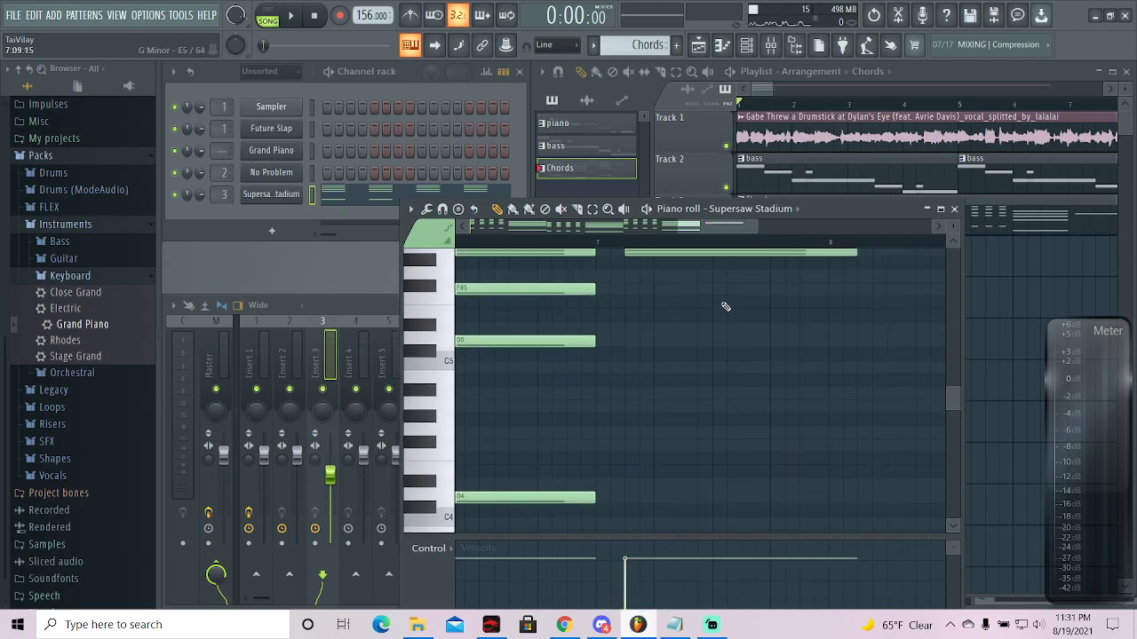
- Duplicate the four bar 3 chord stabs into bar 7
left_click_drag(717, 228, 571, 266)
left_click_drag(571, 324, 753, 511)
left_click_drag(619, 230, 795, 209)
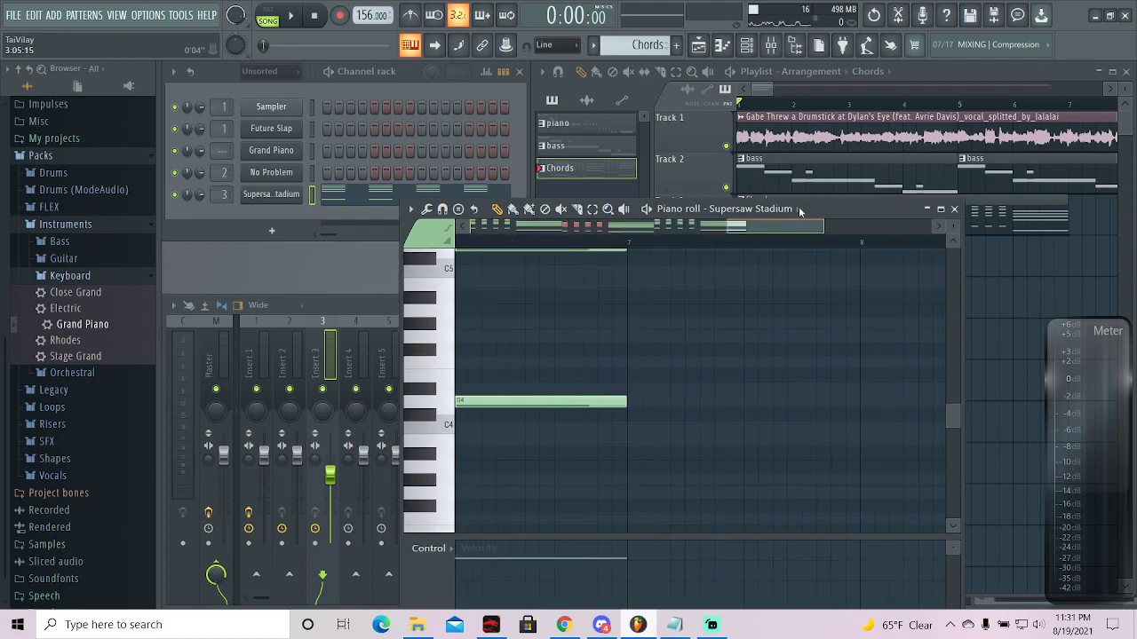
left_click_drag(600, 427, 835, 428)
- Play back the arrangement from the start through to the bar 7 chord stabs
key("space")
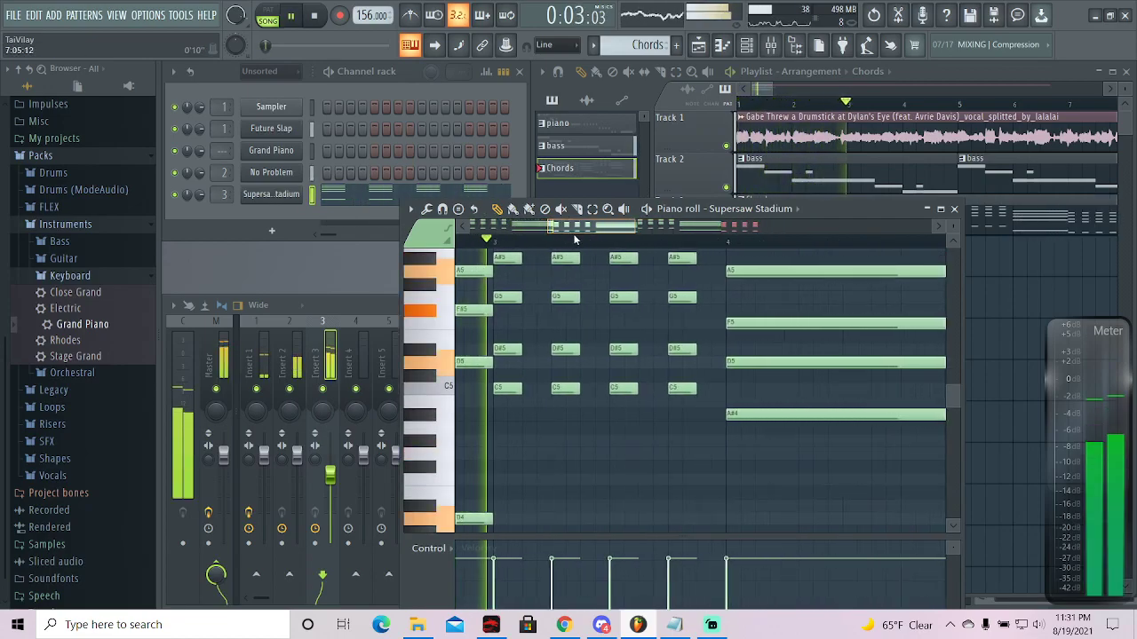
left_click(567, 626)
left_click(564, 625)
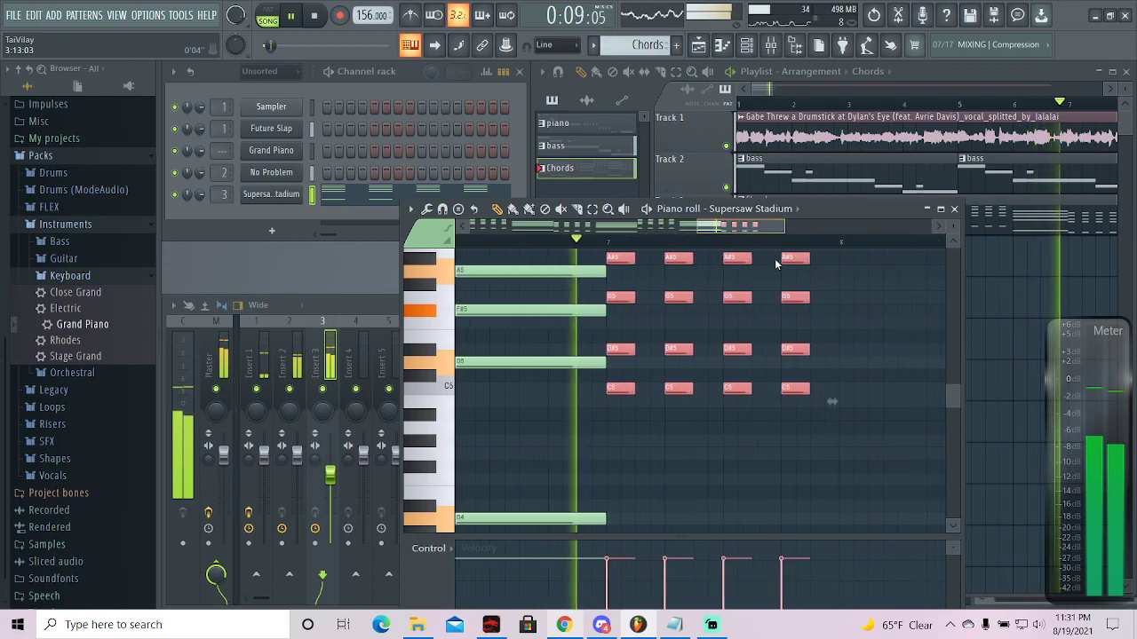
key("space")
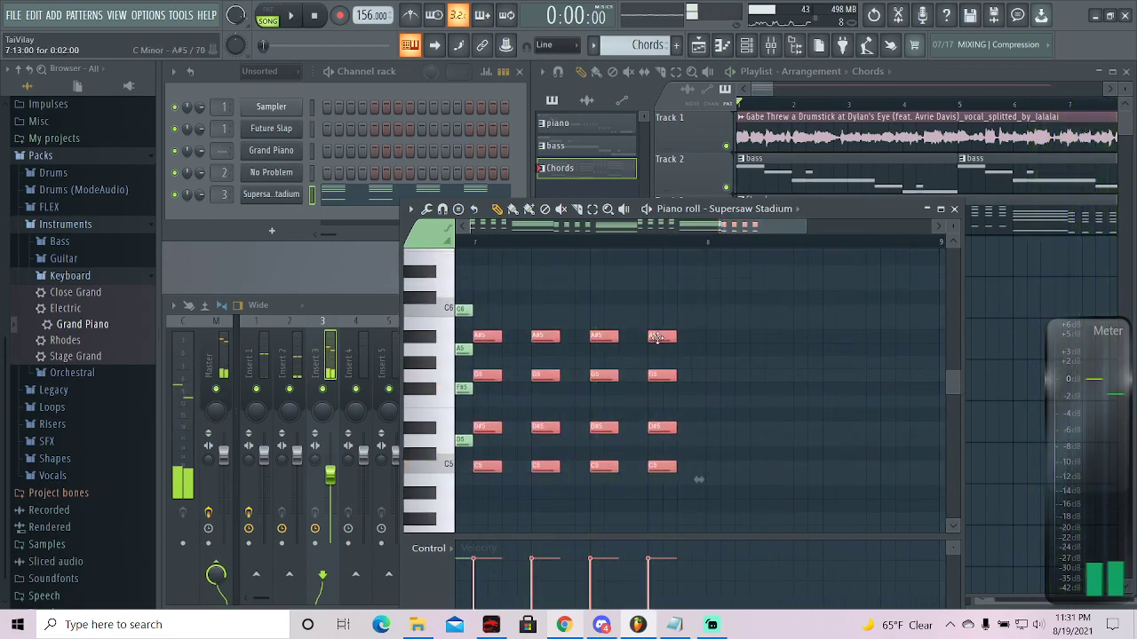
- Duplicate the sustained bar 6 chord into bar 8 of the Supersaw Stadium piano roll
left_click_drag(757, 231, 701, 233)
left_click_drag(649, 278, 698, 530)
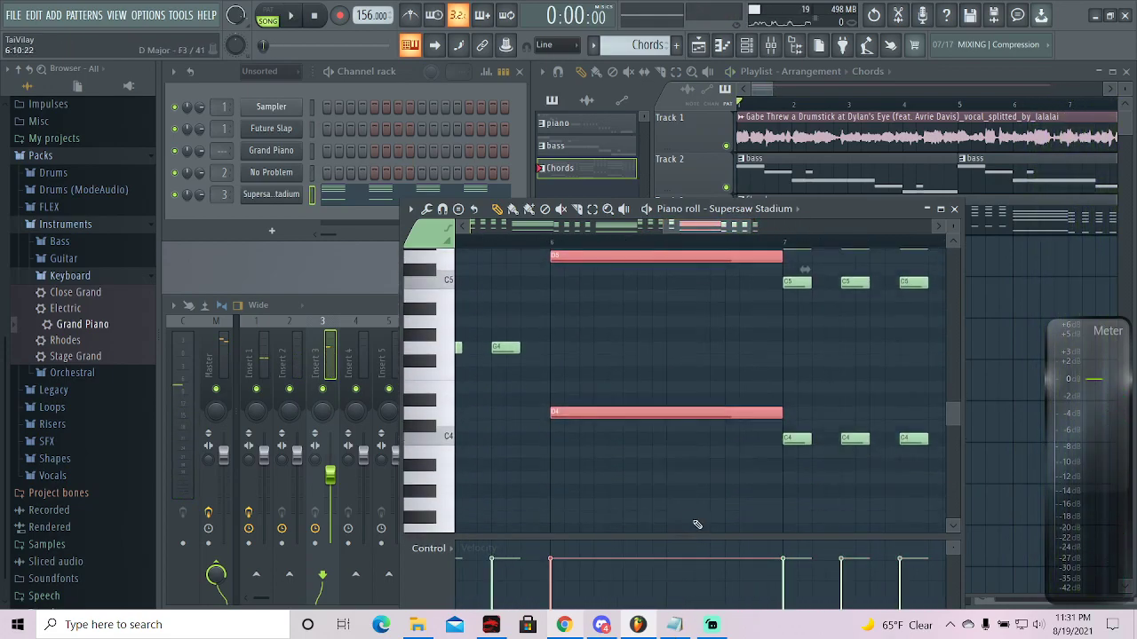
scroll(696, 311, "up", 3)
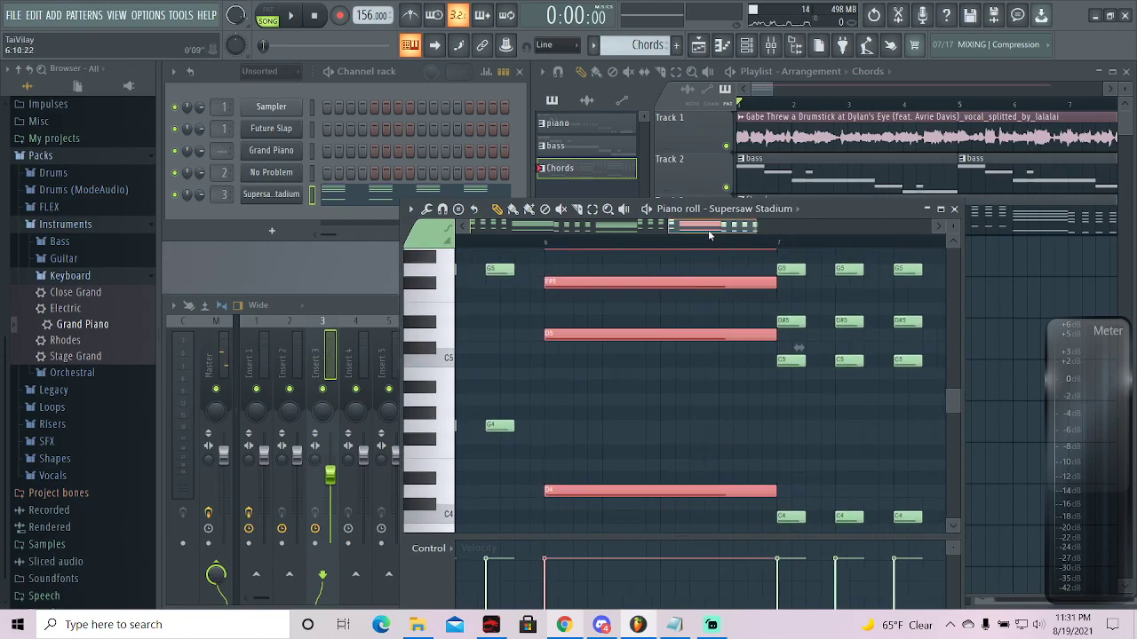
left_click_drag(697, 227, 755, 231)
key("ctrl+b")
left_click_drag(641, 333, 853, 336)
- Play back the arrangement through to the bar 8 chord to check how it fits
key("space")
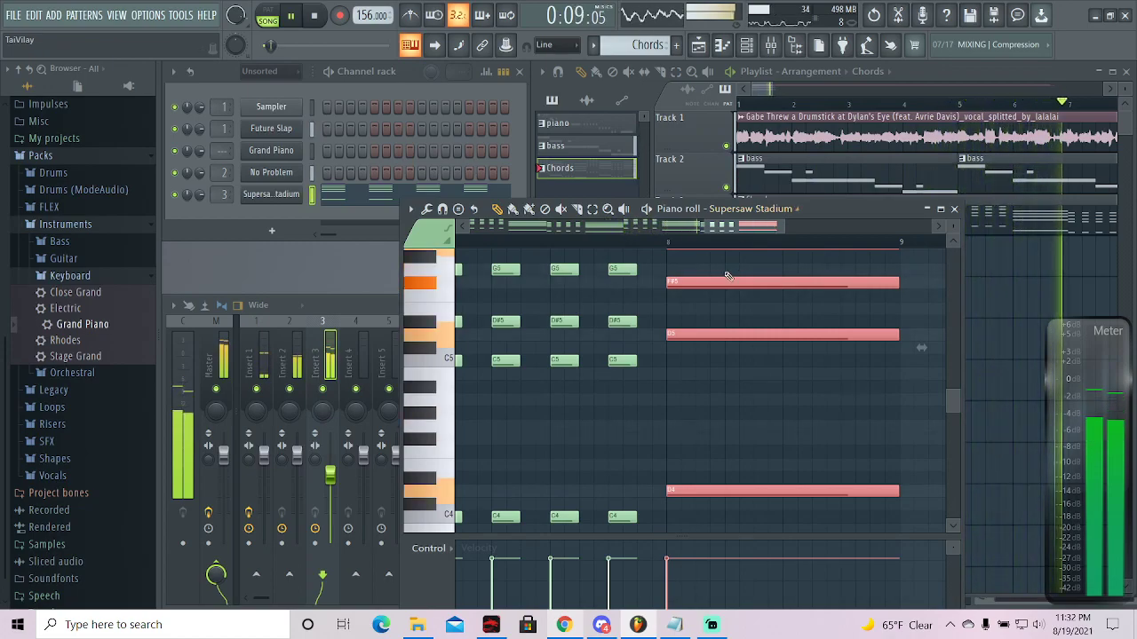
scroll(724, 289, "up", 3)
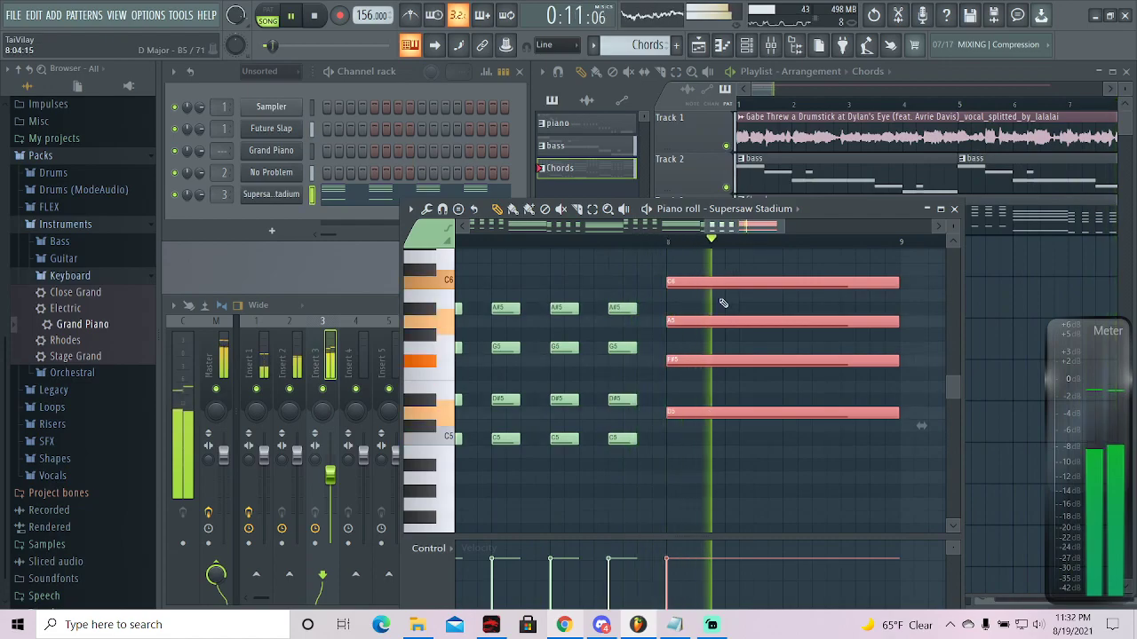
key("space")
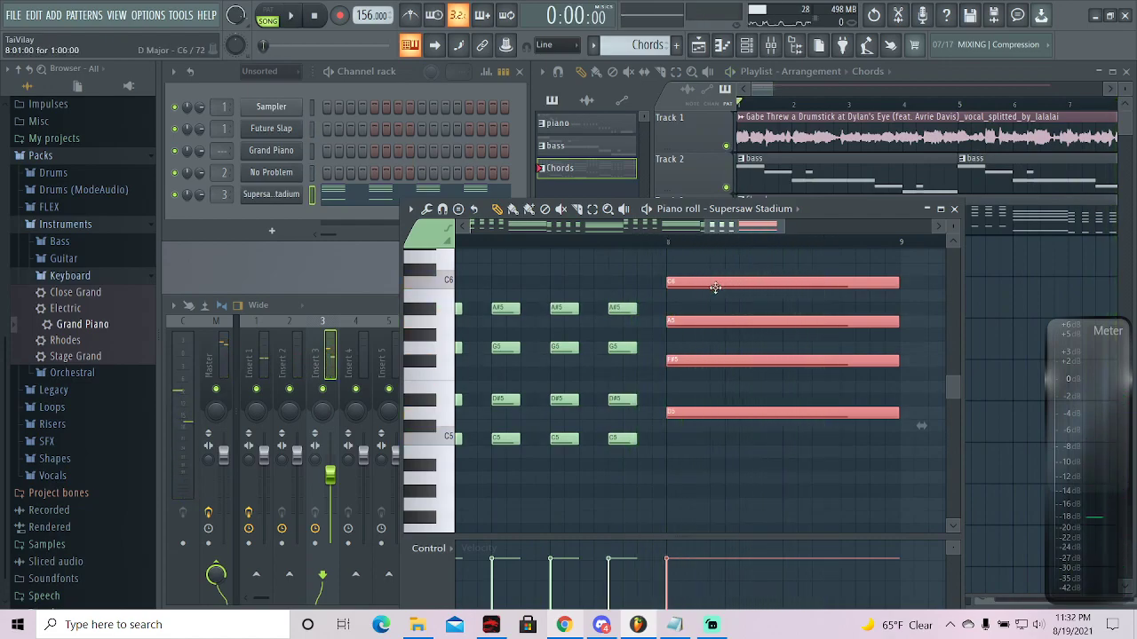
- Transpose the whole bar 8 chord up one semitone and play it back from bar 7
key("Up")
key("space")
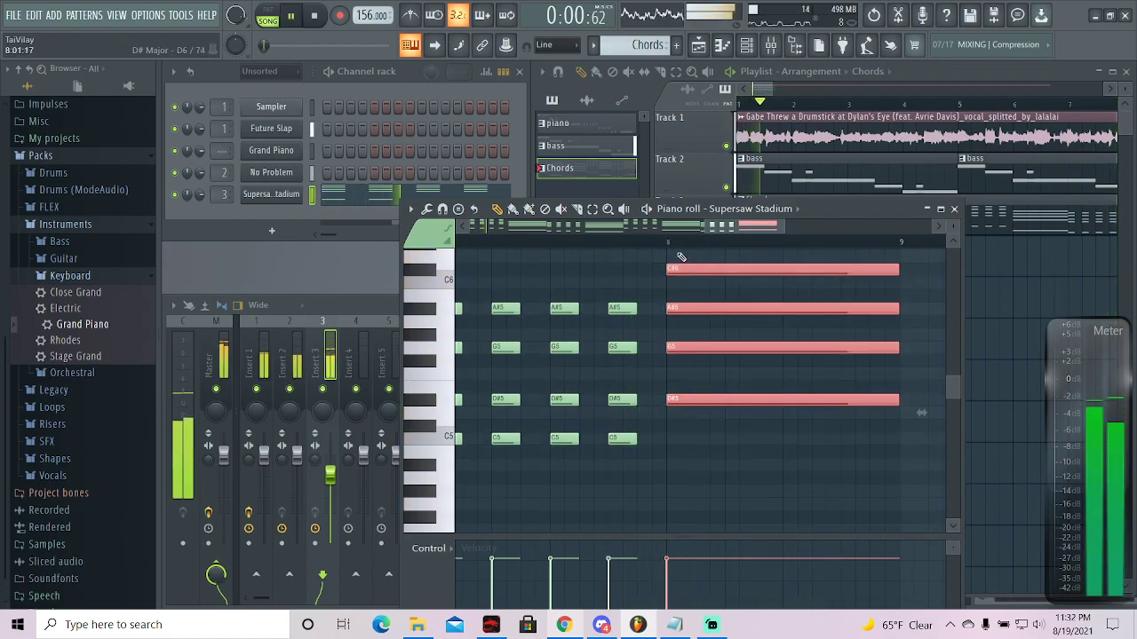
left_click(544, 242)
left_click(494, 242)
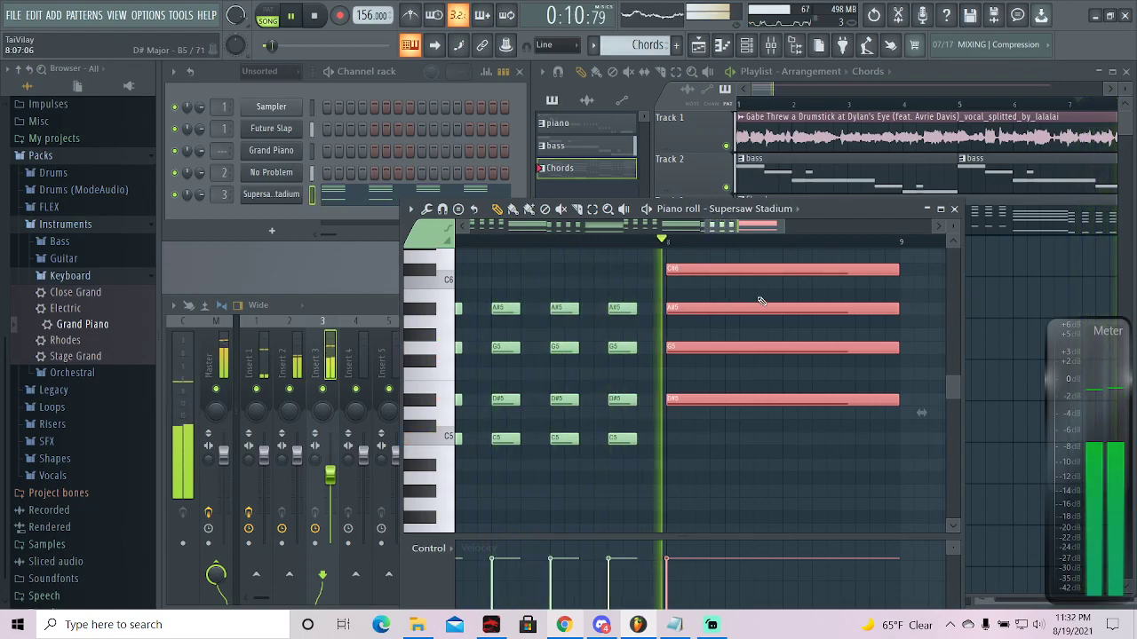
key("space")
- Delete every note of the bar 8 chord except the D#5, and play back from bar 7
left_click(700, 373)
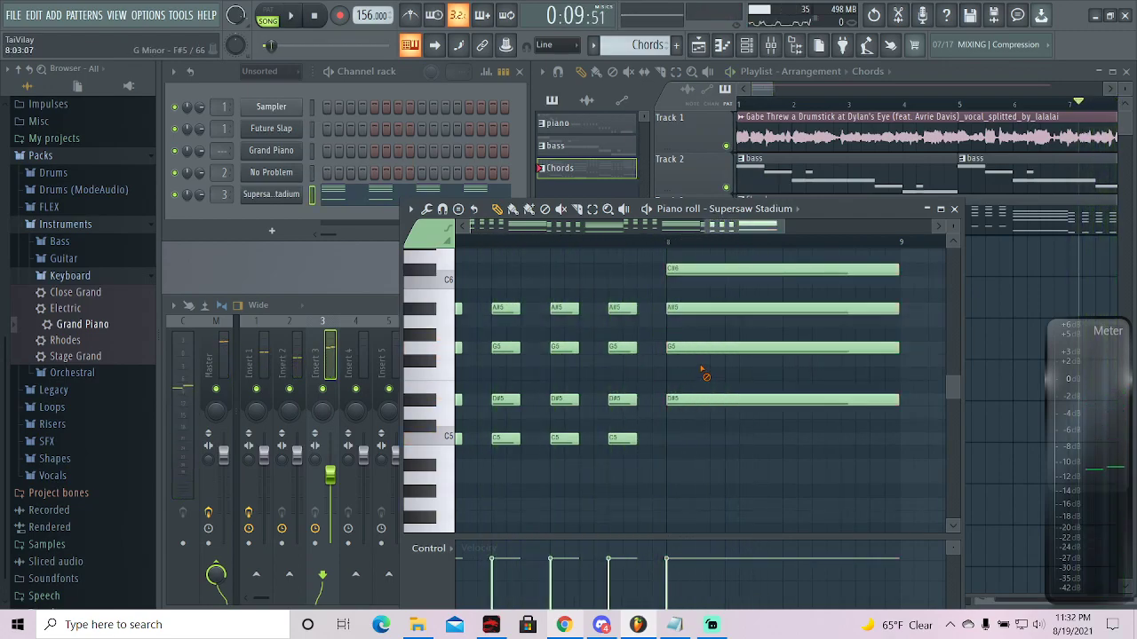
right_click(702, 348)
right_click(706, 308)
right_click(711, 269)
scroll(755, 400, "down", 3)
right_click(750, 439)
scroll(737, 329, "up", 2)
key("space")
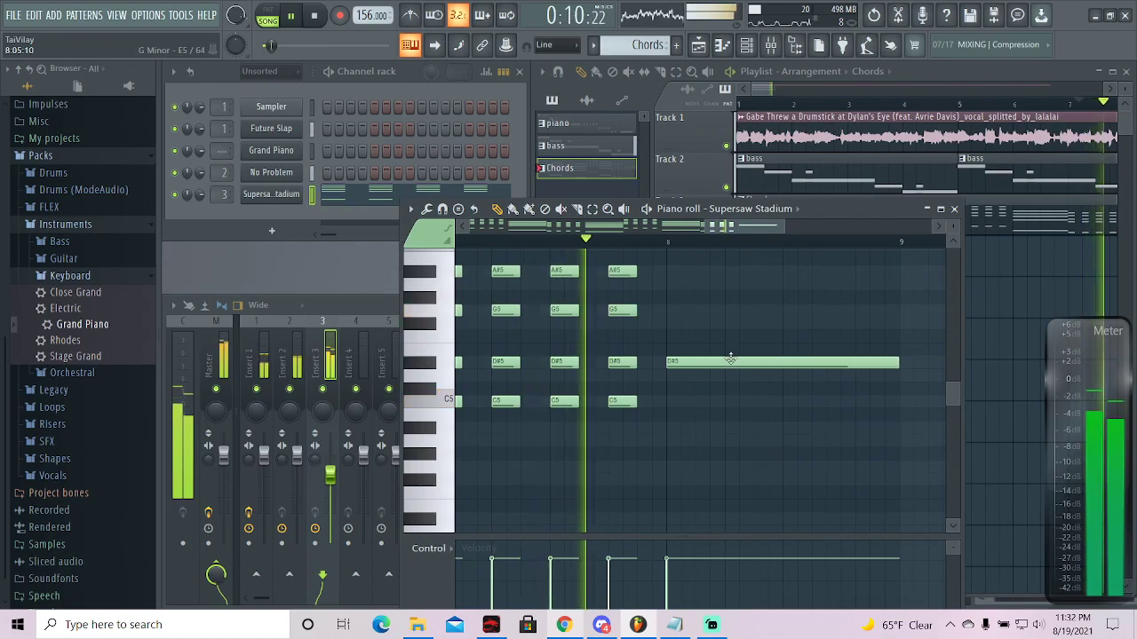
left_click(734, 360)
key("space")
- Add sustained one-bar A#5, D6 and G5 notes to the bar 8 chord
mouse_move(702, 362)
left_mouse_down()
mouse_move(701, 347)
mouse_move(703, 370)
left_mouse_up()
mouse_move(685, 286)
left_mouse_down()
mouse_move(673, 249)
mouse_move(673, 278)
mouse_move(673, 253)
mouse_move(676, 266)
left_mouse_up()
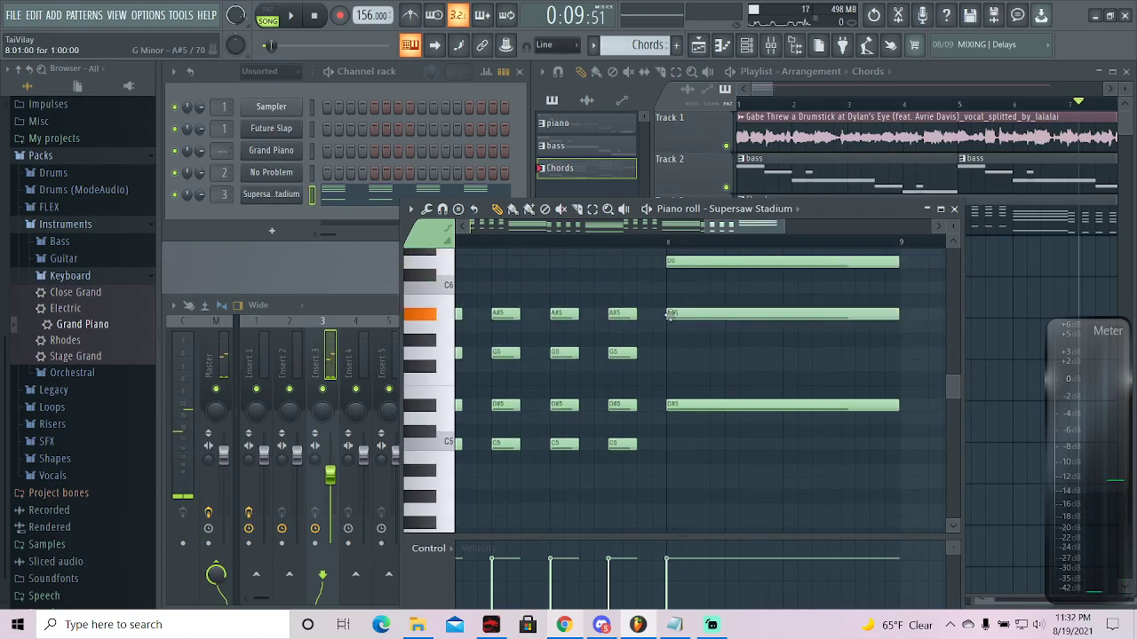
left_click_drag(669, 357, 670, 352)
- Remove the D#5 note from the bar 8 chord while playing back from bar 7
key("space")
right_click(713, 402)
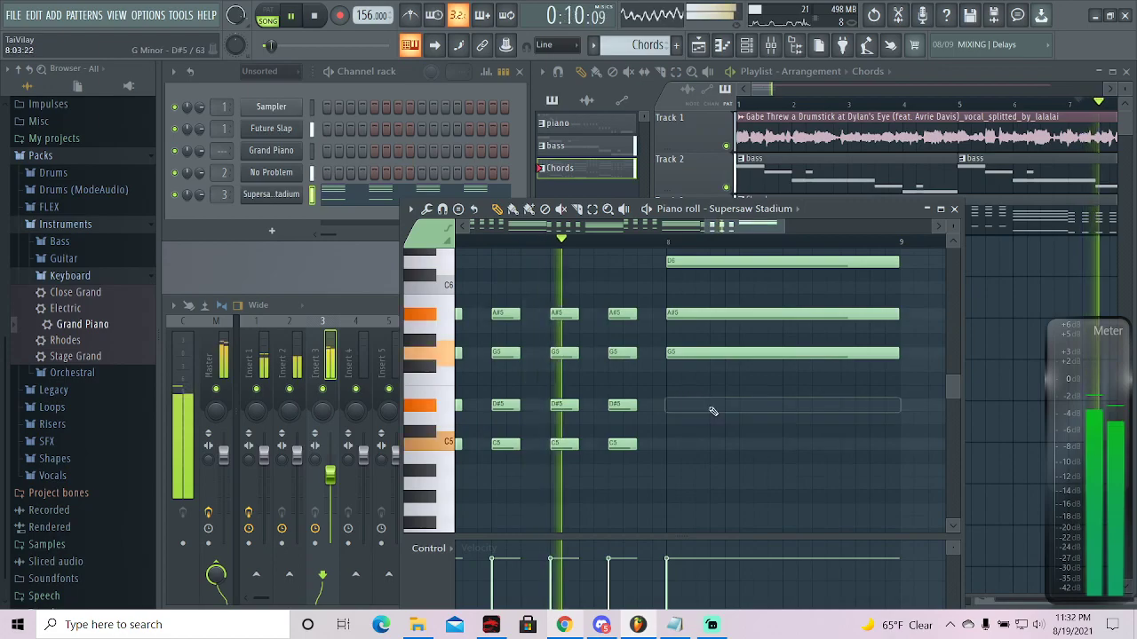
scroll(717, 373, "up", 2)
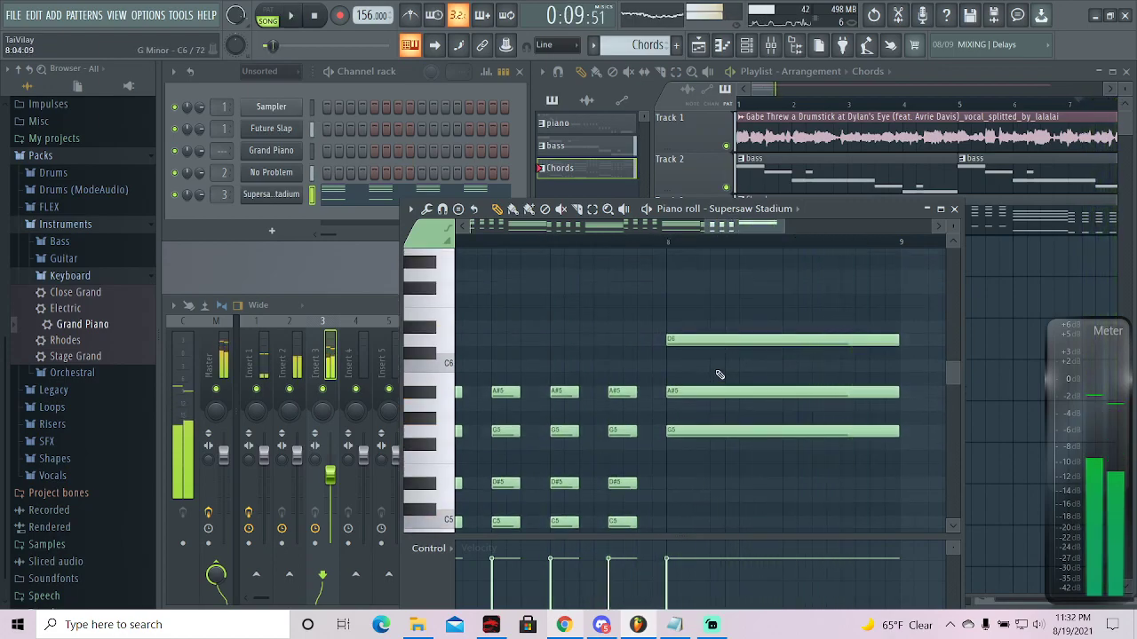
key("space")
- Add a sustained F6 on top of the bar 8 chord and a low note beneath it, and play back from bar 7
scroll(717, 372, "down", 3)
scroll(716, 373, "up", 2)
scroll(675, 302, "up", 2)
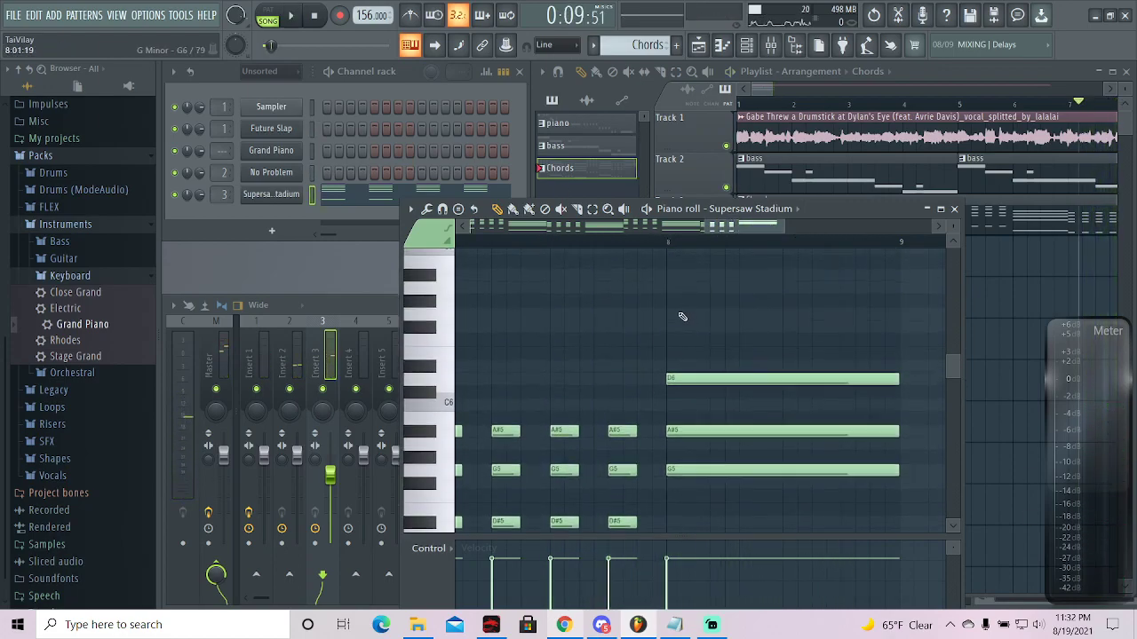
left_click(675, 331)
scroll(712, 354, "down", 4)
left_click_drag(678, 343, 685, 468)
key("space")
scroll(695, 393, "up", 2)
scroll(718, 386, "up", 1)
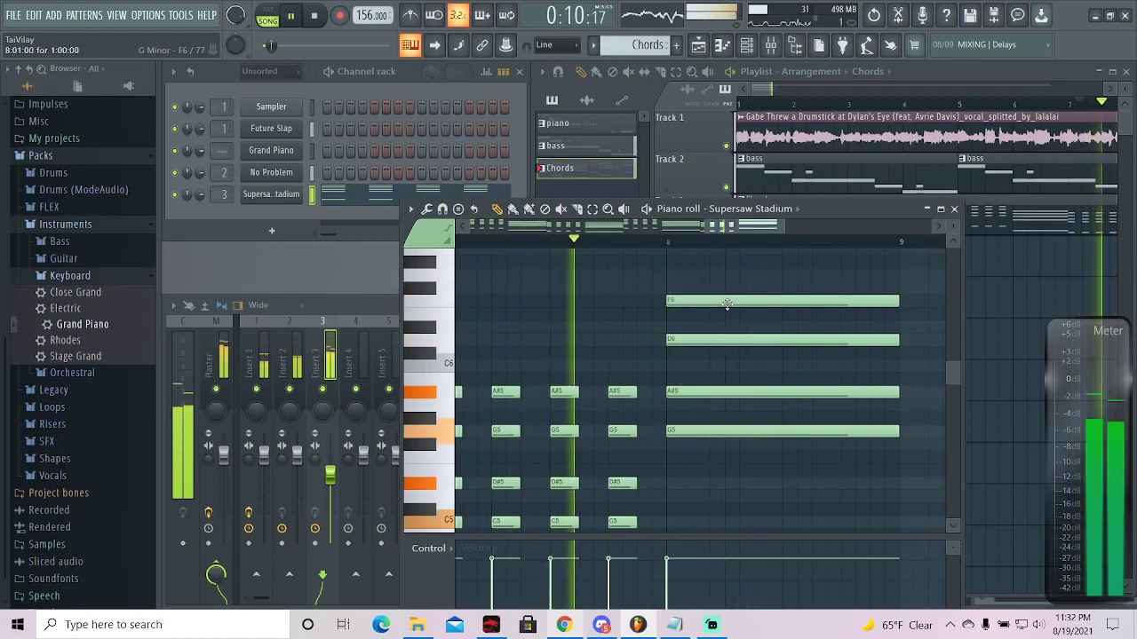
- Move the F6 note of the bar 8 chord down to D#5 and play back from bar 7
key("space")
left_click_drag(727, 305, 736, 477)
key("space")
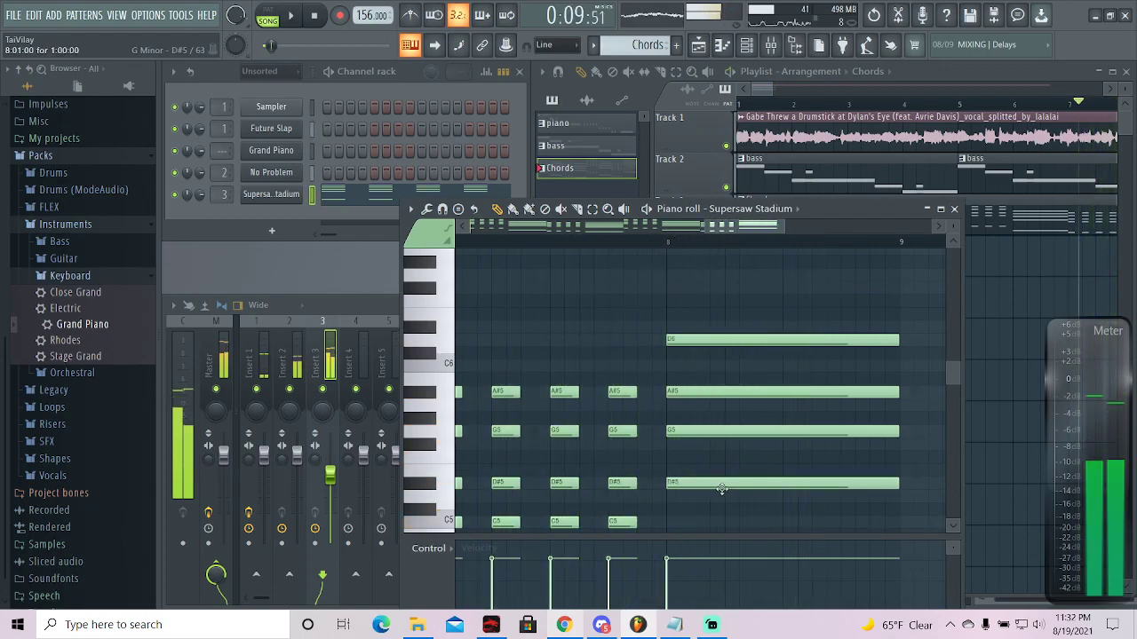
scroll(736, 462, "down", 1)
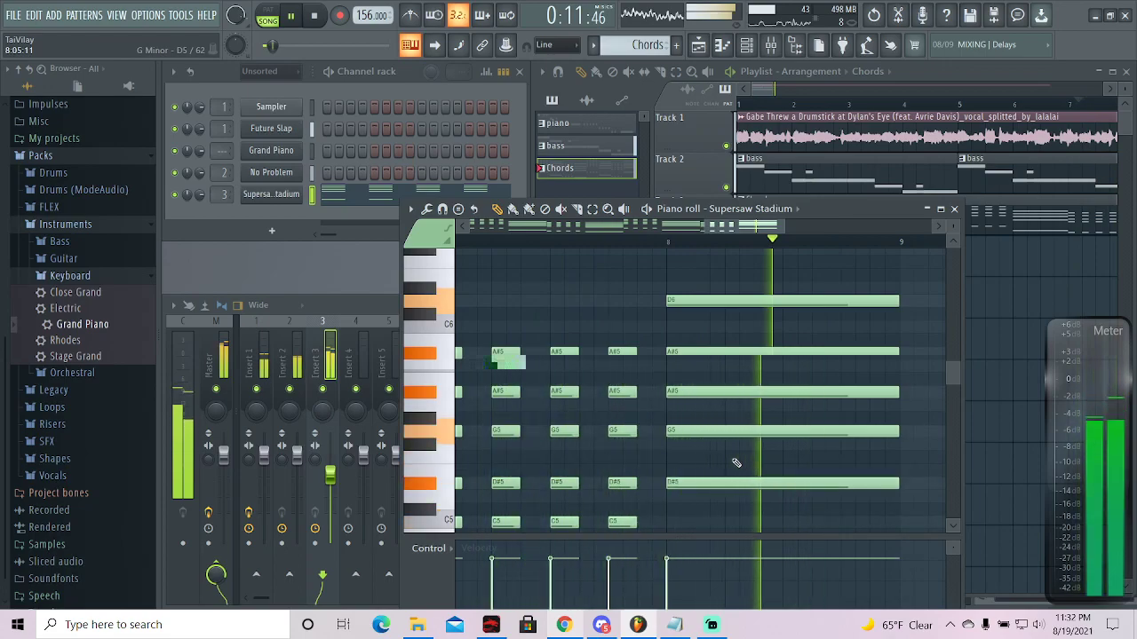